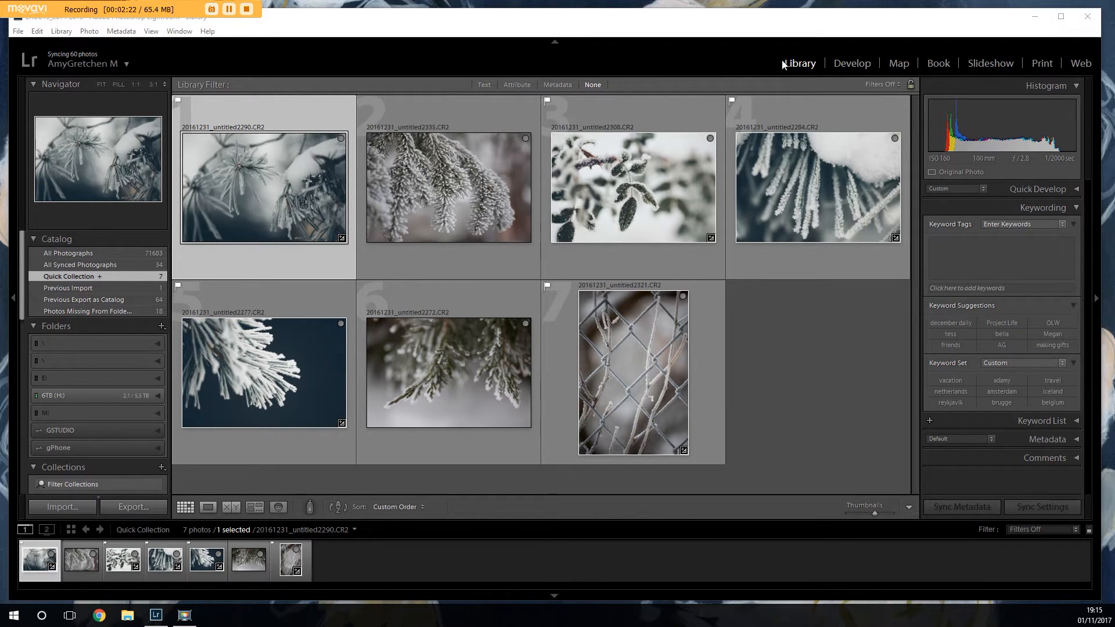
pyautogui.click(556, 41)
pyautogui.click(555, 40)
pyautogui.click(555, 40)
pyautogui.click(554, 40)
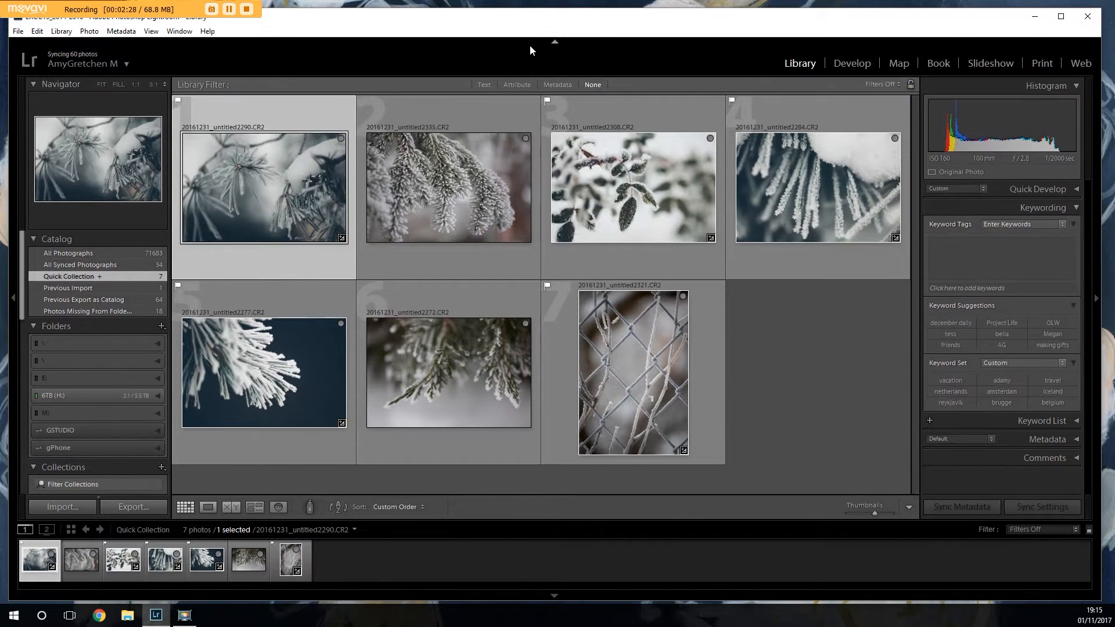
# - Open the Print module and collapse the Print Job settings
pyautogui.click(1041, 64)
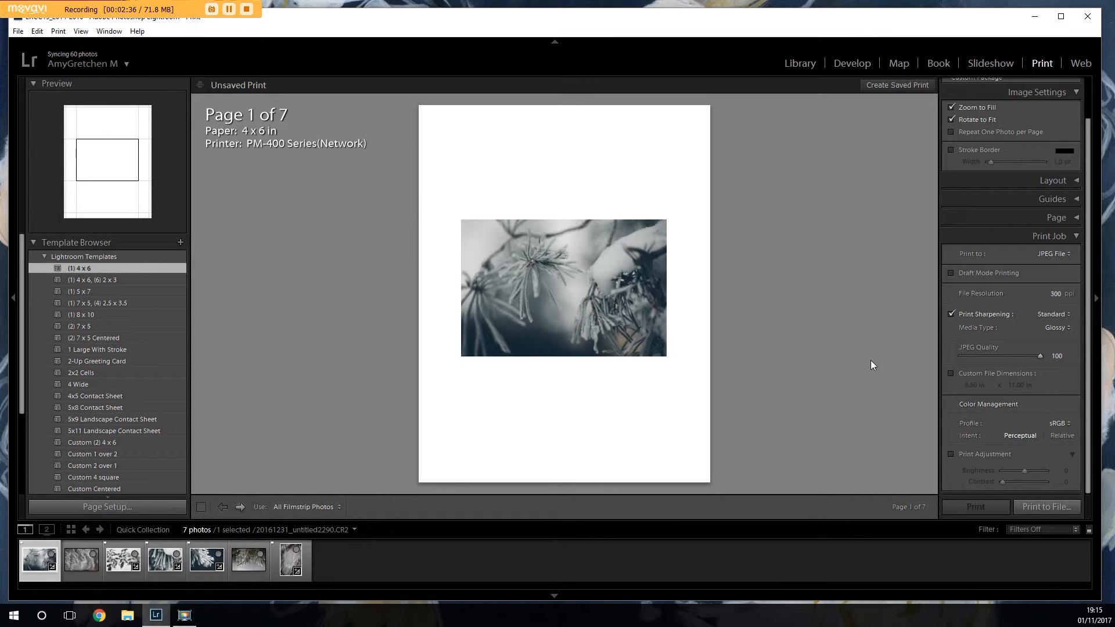
pyautogui.scroll(1, 1025, 333)
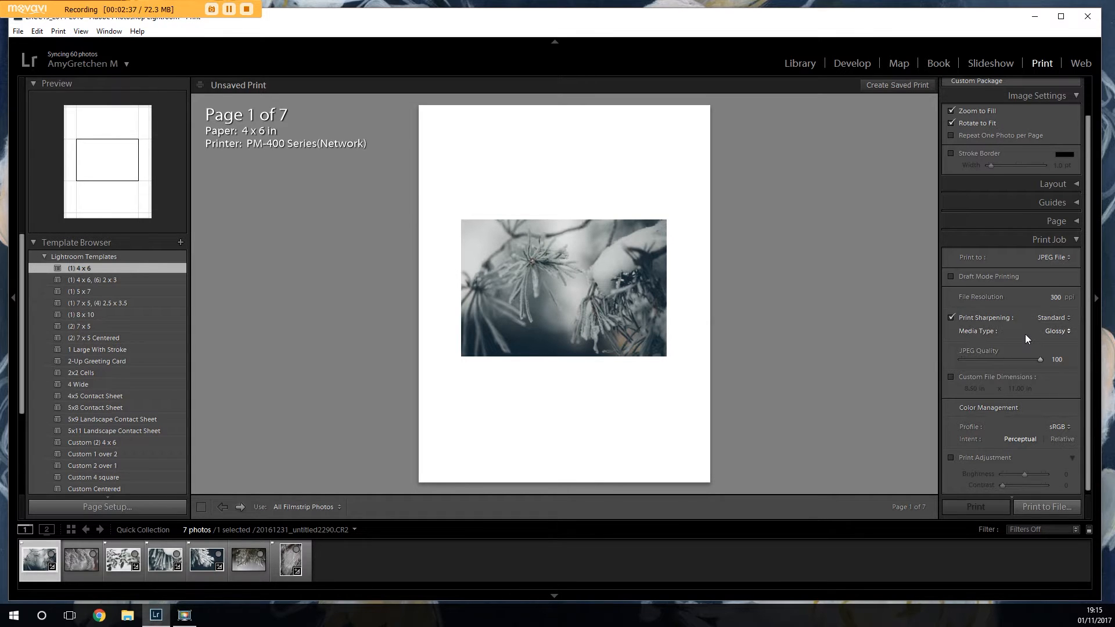
pyautogui.click(1077, 239)
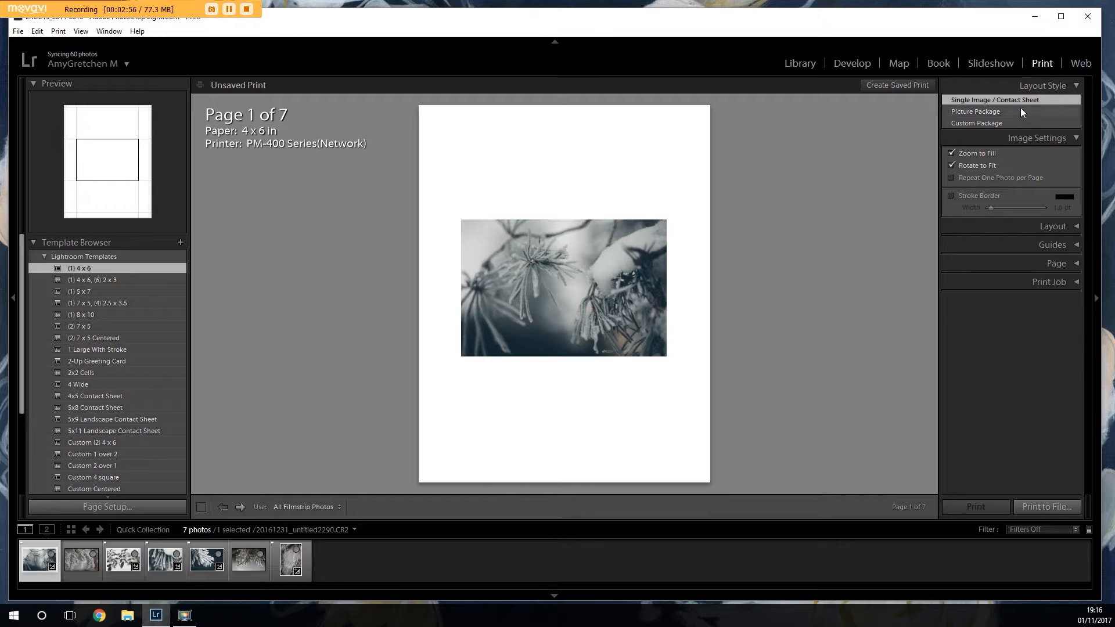
# - Try the Custom Package layout style, and return to Single Image / Contact Sheet
pyautogui.click(1013, 123)
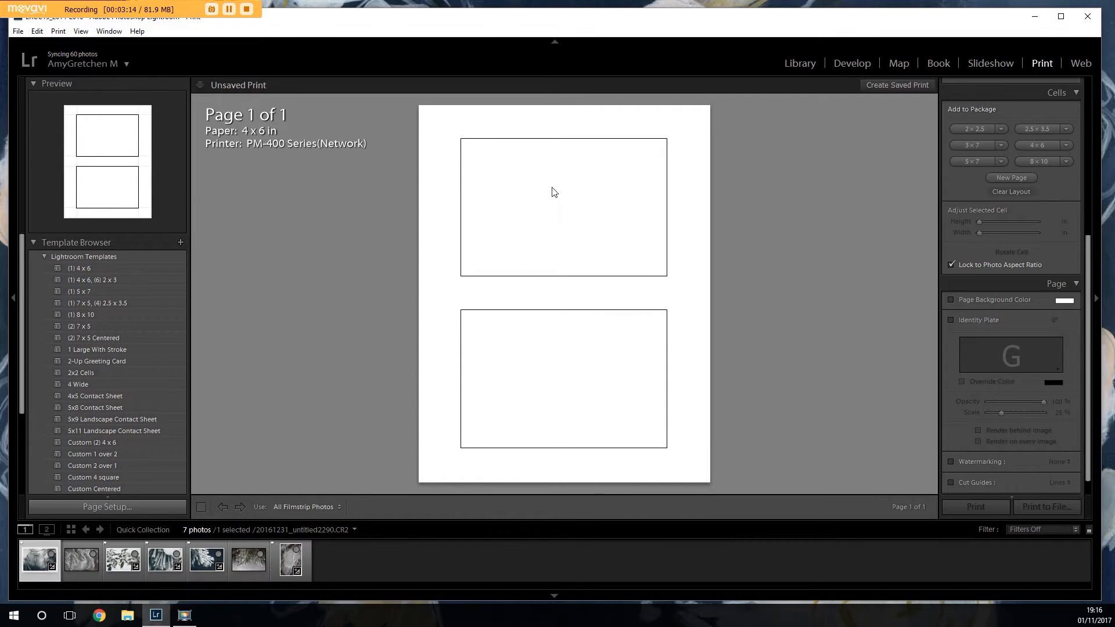
pyautogui.click(1076, 94)
pyautogui.scroll(5, 1056, 122)
pyautogui.click(998, 99)
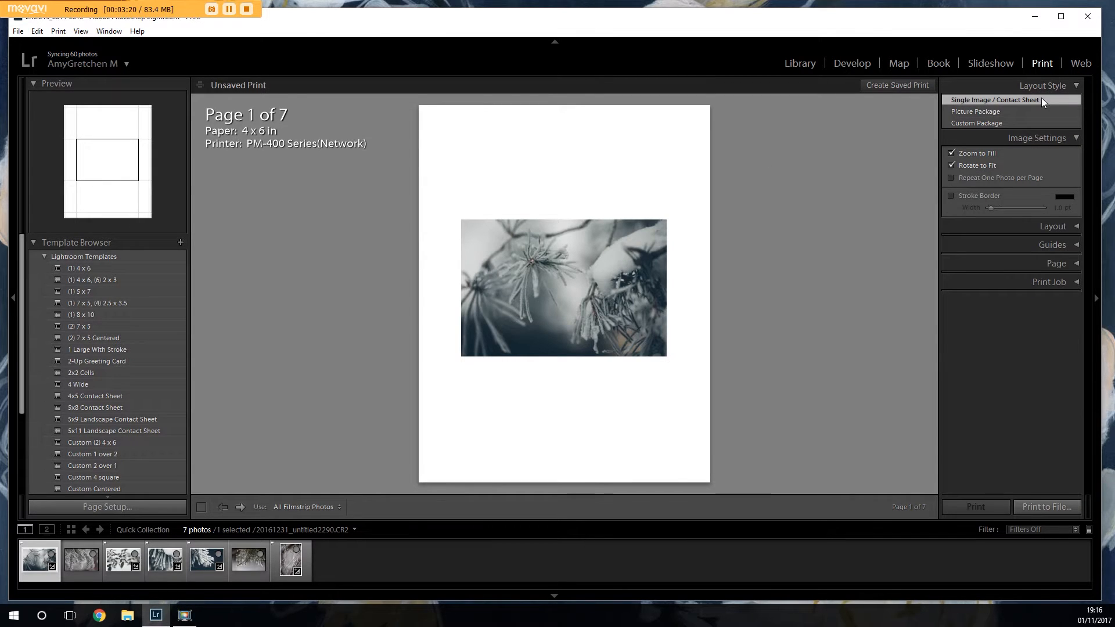
# - Collapse the Layout Style and Image Settings sections and expand the Layout settings
pyautogui.click(1078, 85)
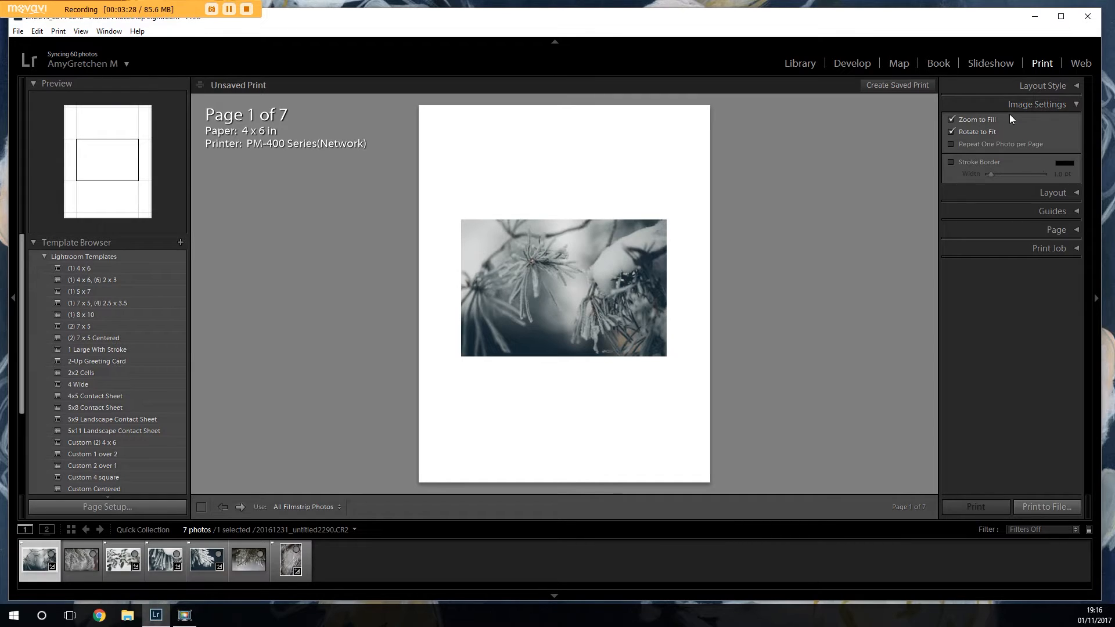
pyautogui.click(981, 121)
pyautogui.click(952, 131)
pyautogui.click(1075, 103)
pyautogui.click(1077, 124)
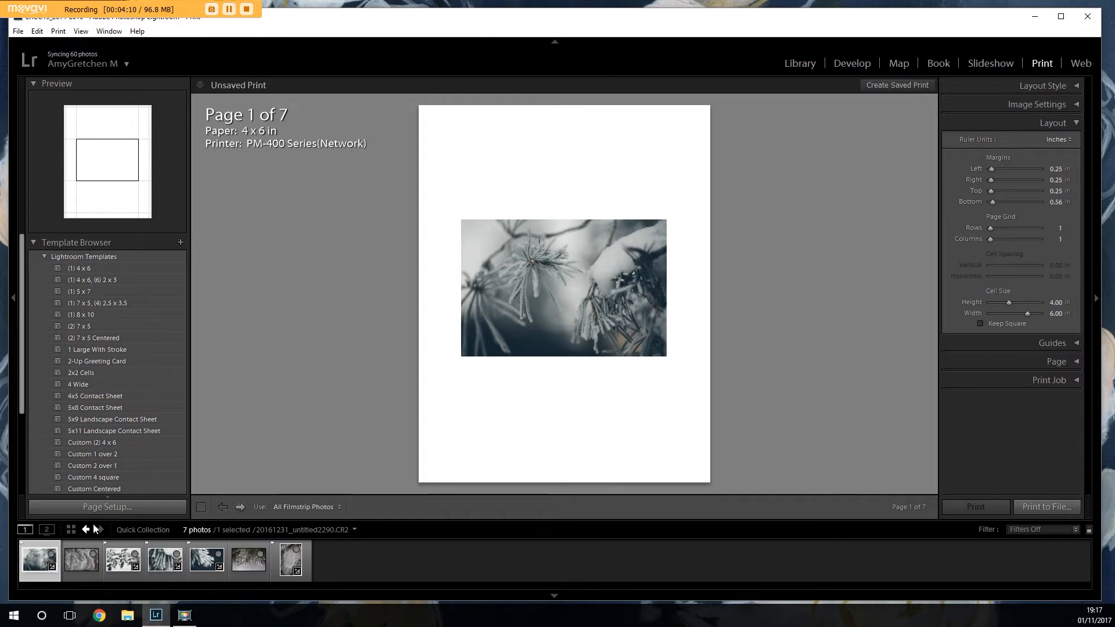
# - Accept the page setup with Letter (8 1/2 x 11 in) paper in portrait orientation for the PM-400 Series printer
pyautogui.click(135, 508)
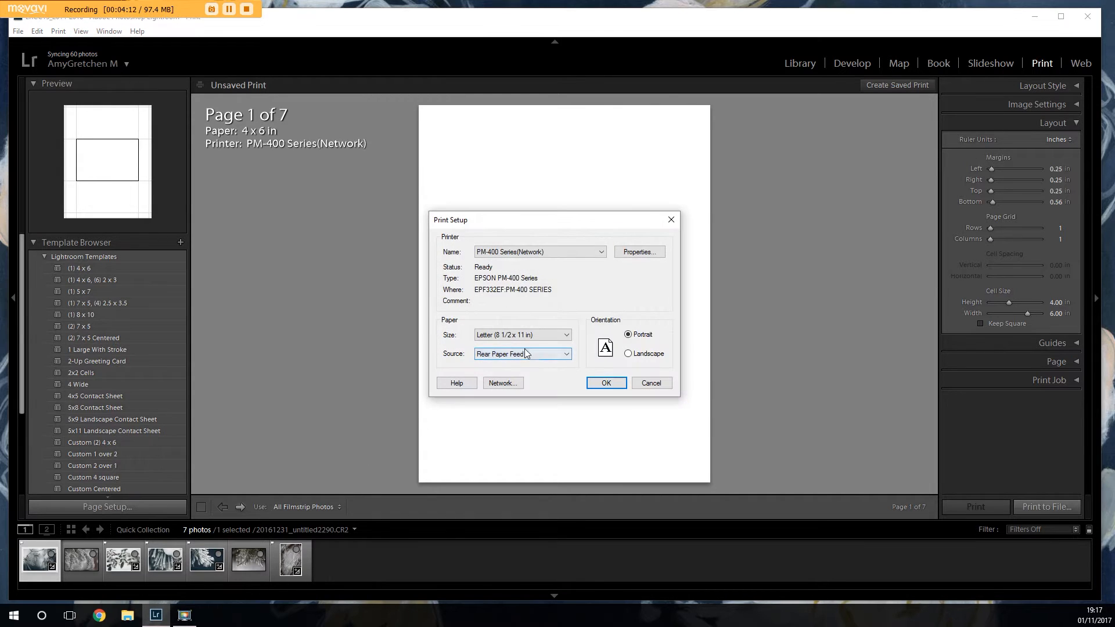
pyautogui.click(606, 384)
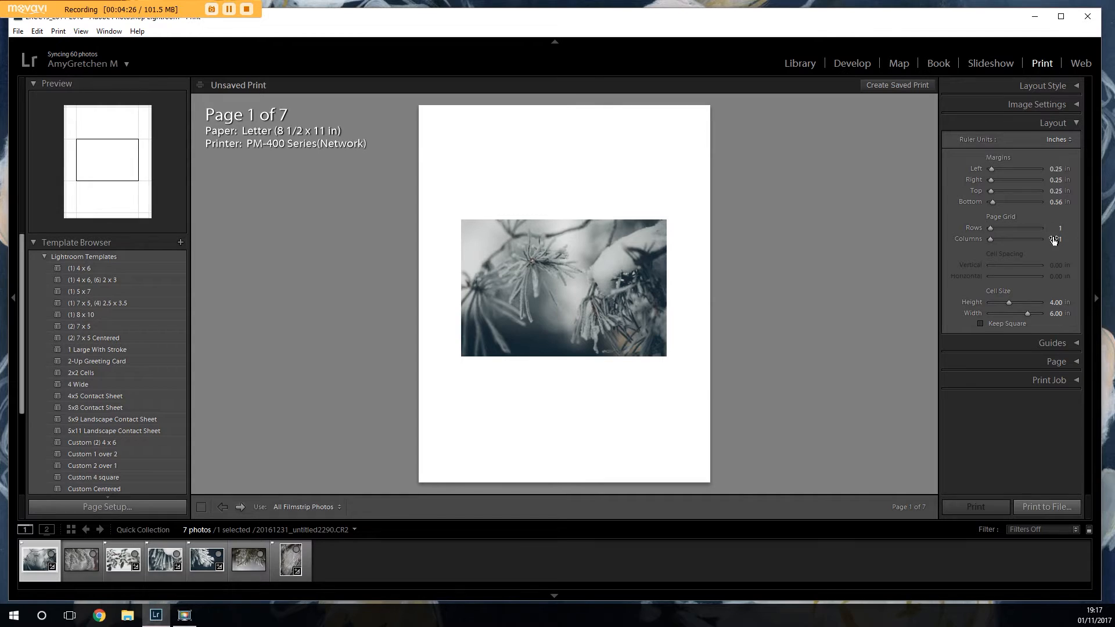
# - Switch the layout ruler units to Millimeters and back to Inches
pyautogui.click(1062, 139)
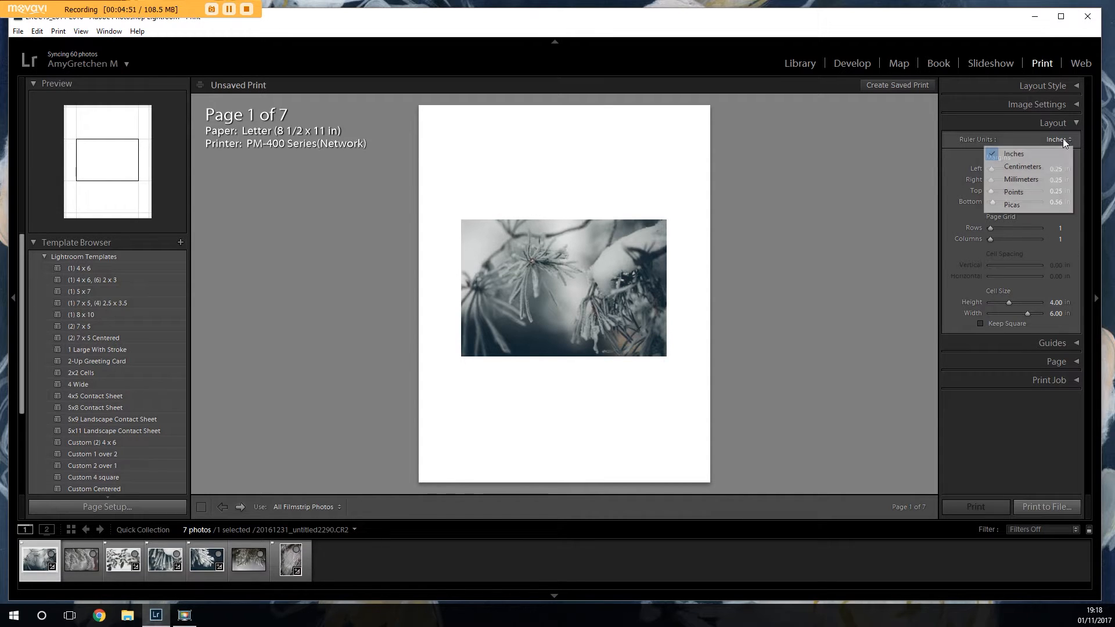
pyautogui.click(1060, 179)
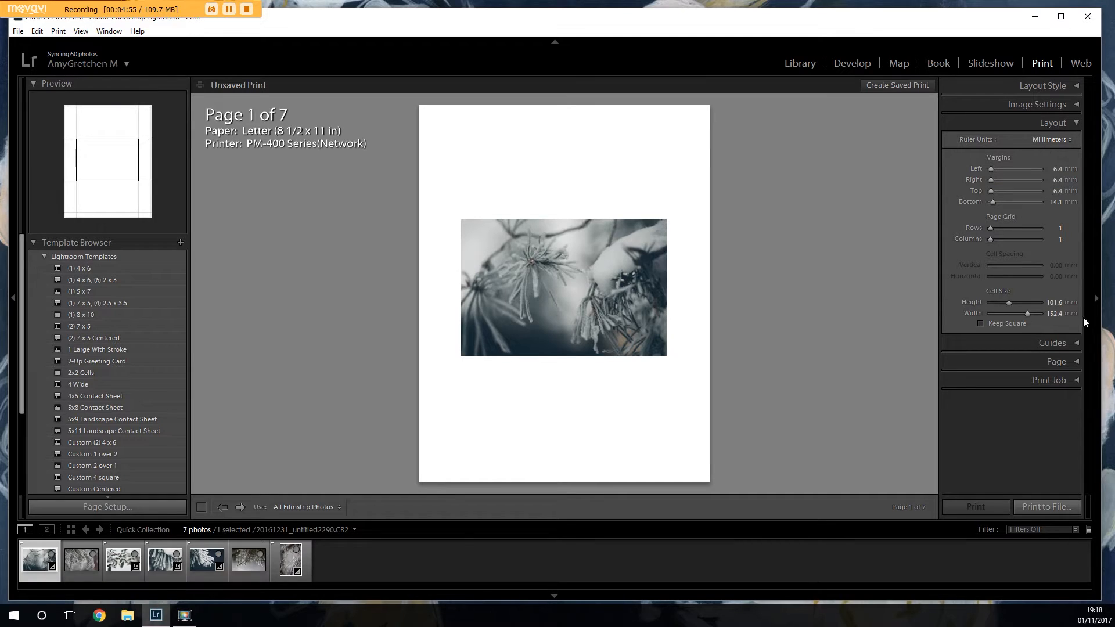
pyautogui.click(1062, 140)
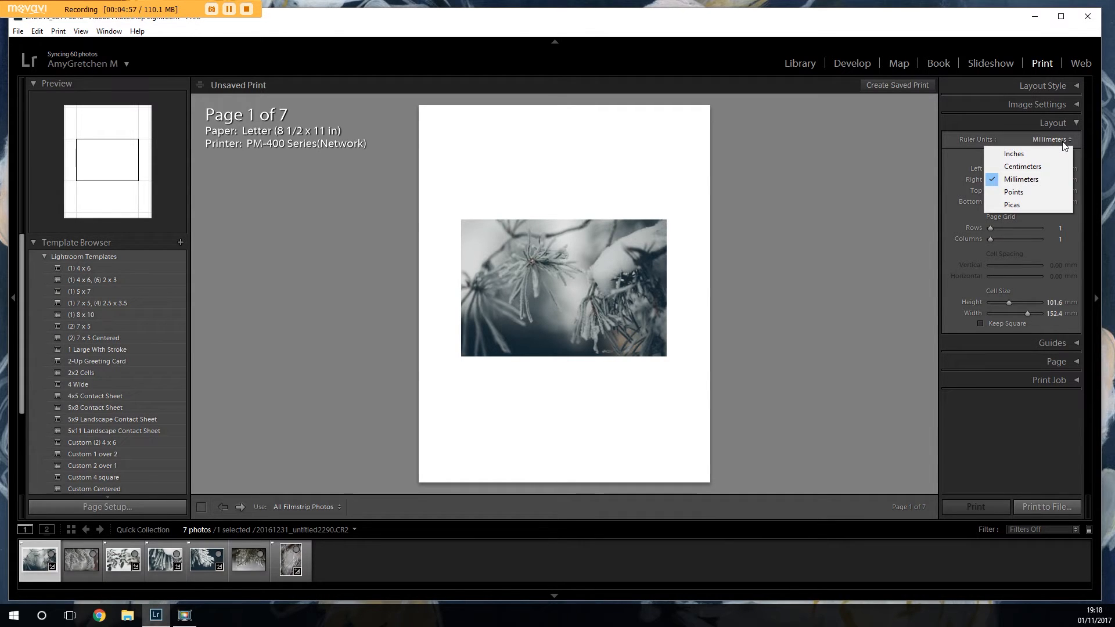
pyautogui.click(1063, 153)
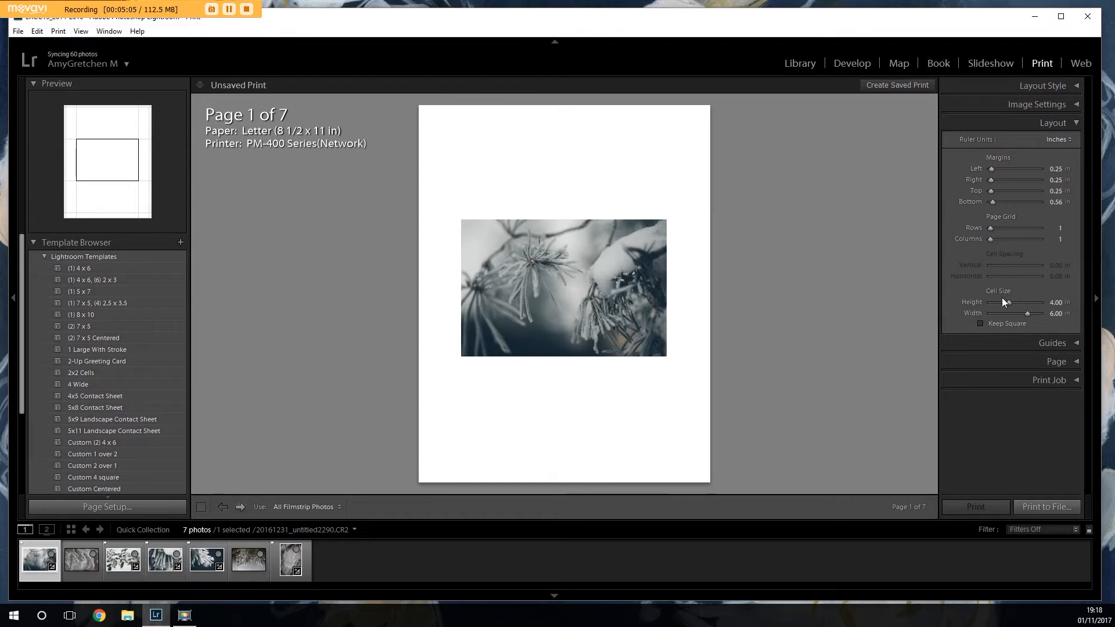
# - Keep the print cell square and set its height and width to 6 inches
pyautogui.click(981, 324)
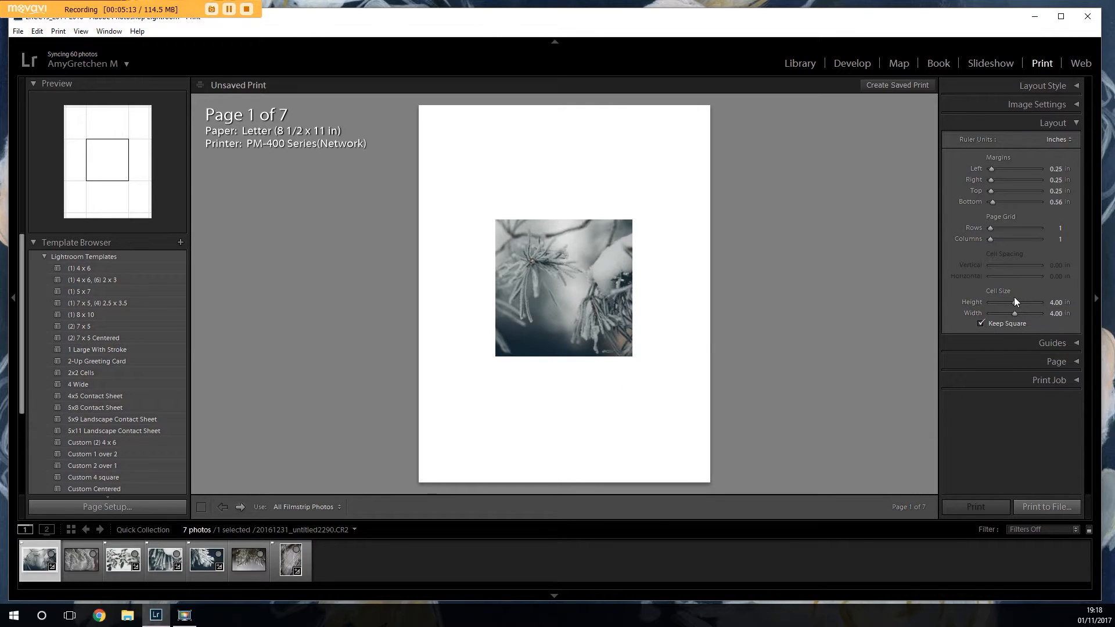
pyautogui.moveTo(1013, 302); pyautogui.dragTo(1027, 305)
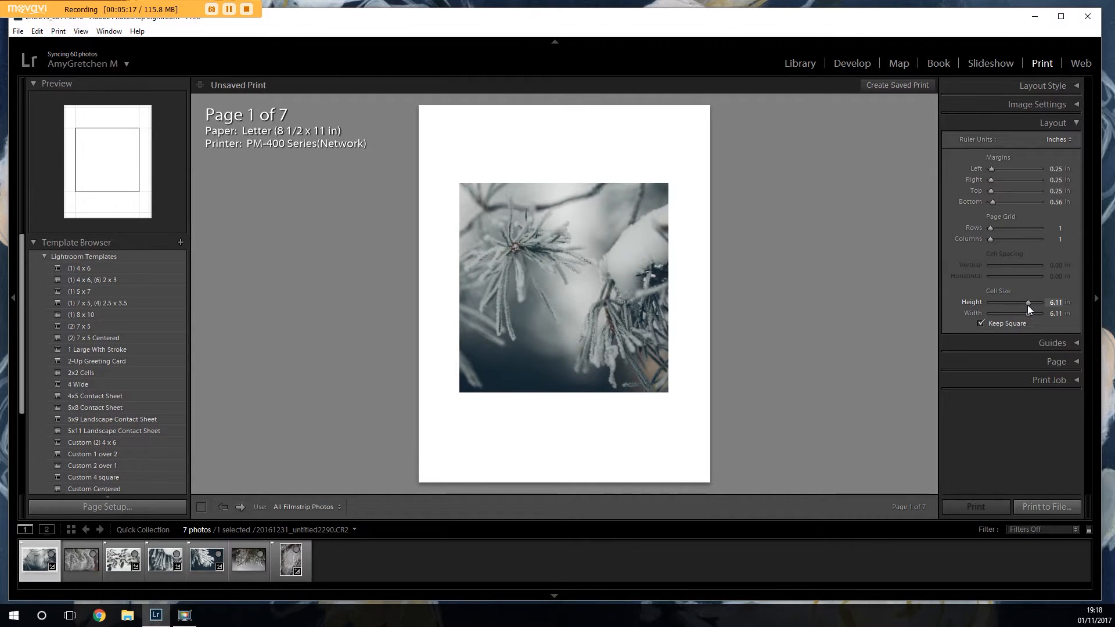
pyautogui.click(1057, 303)
pyautogui.write('6')
pyautogui.press('Return')
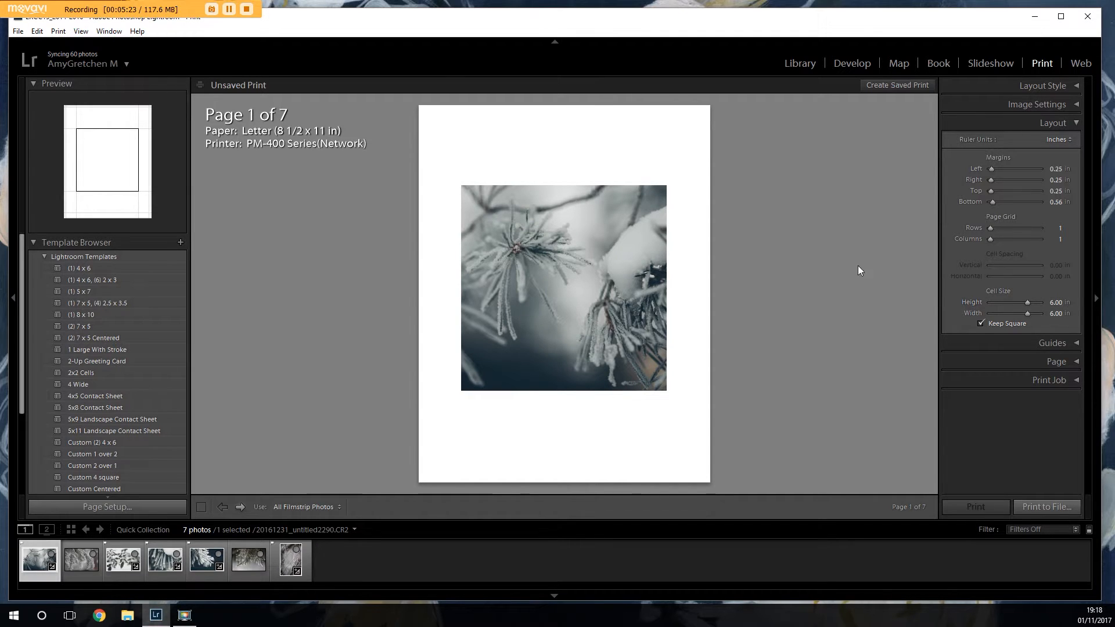
# - Enlarge the square print cell to 8 inches, and reapply the (1) 4 x 6 template
pyautogui.click(980, 324)
pyautogui.moveTo(1036, 302); pyautogui.dragTo(1066, 299)
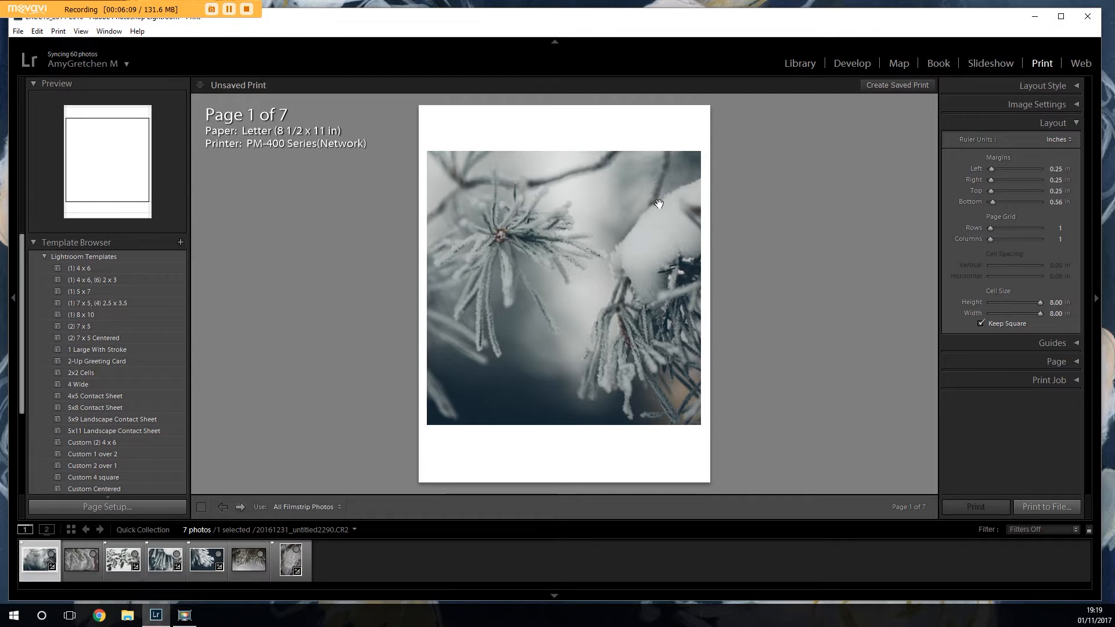
pyautogui.moveTo(1040, 302); pyautogui.dragTo(1063, 302)
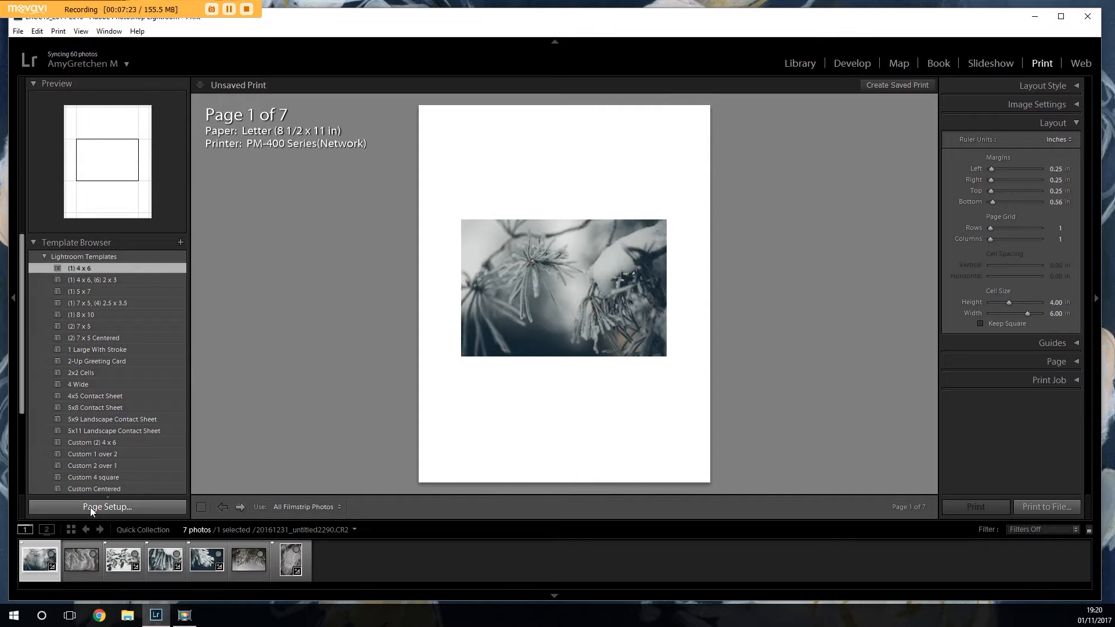
# - In the page setup, choose the PM-400 Series(Network) printer with 4 x 6 in paper in Landscape orientation
pyautogui.click(90, 507)
pyautogui.click(530, 257)
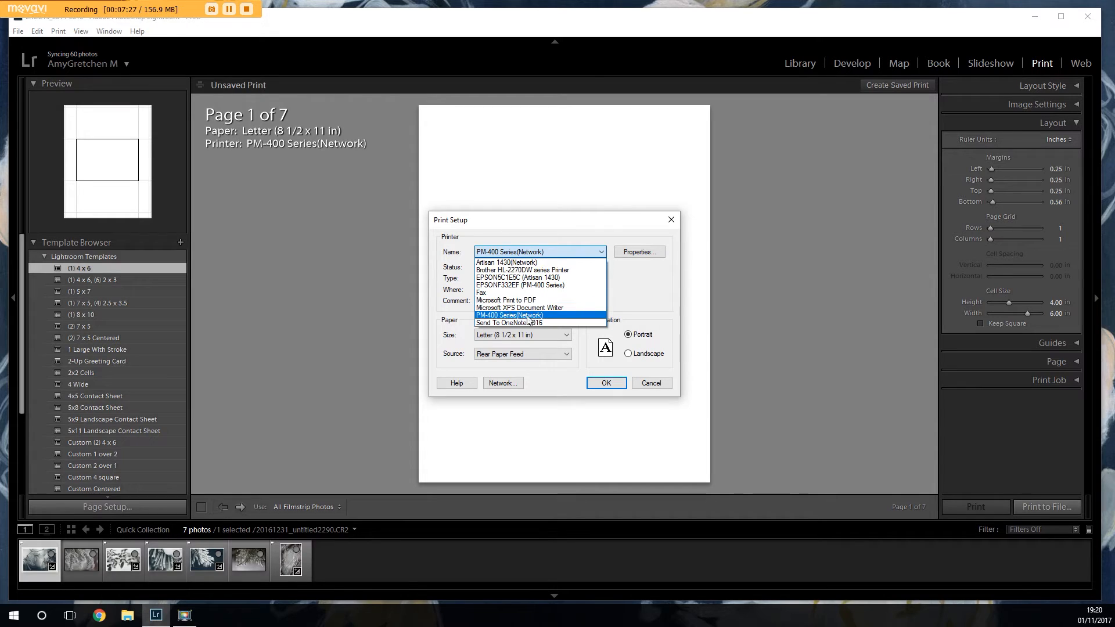
pyautogui.click(557, 315)
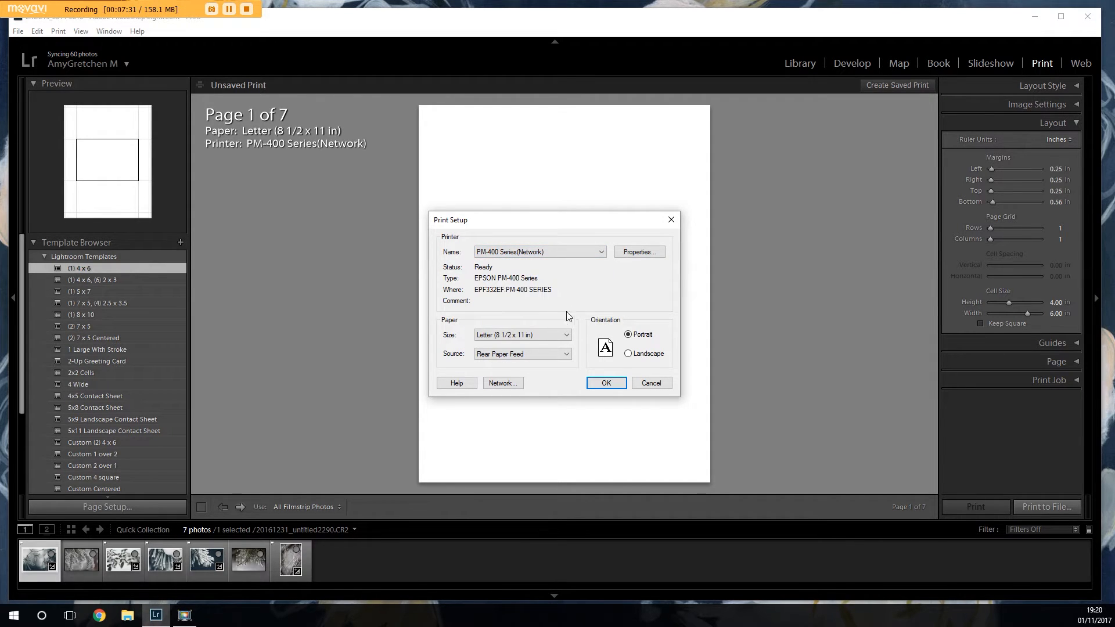
pyautogui.click(566, 336)
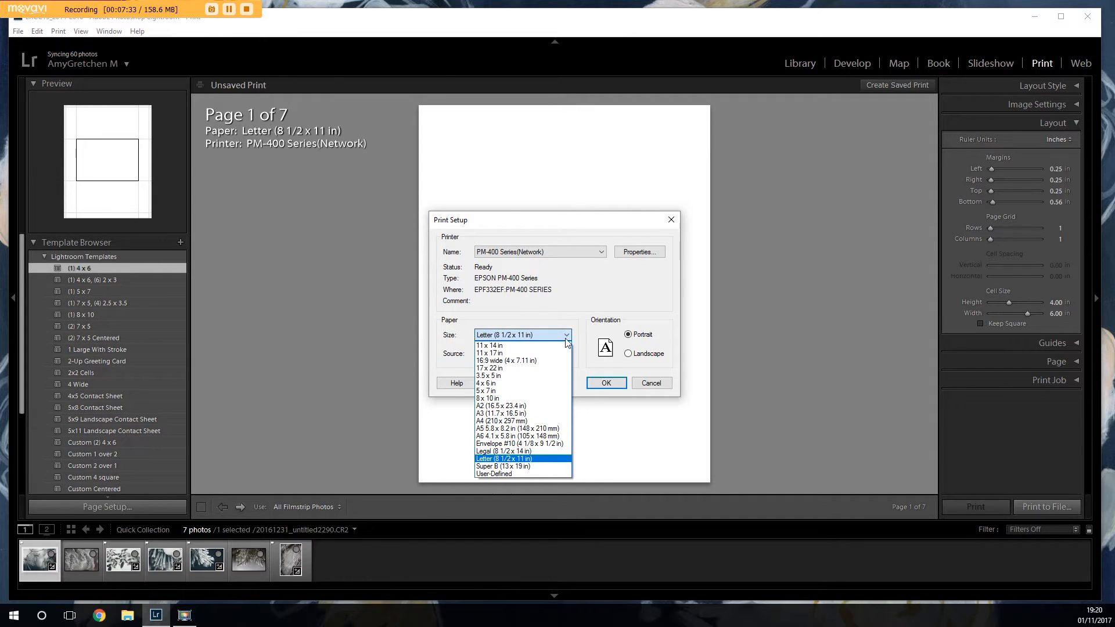
pyautogui.click(560, 384)
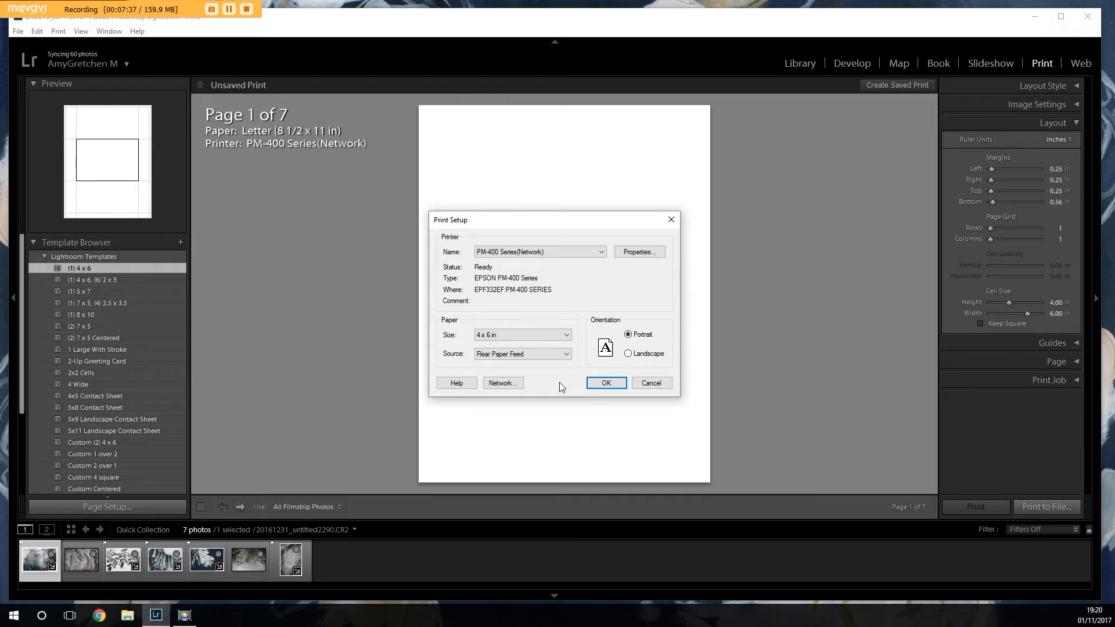
pyautogui.click(640, 355)
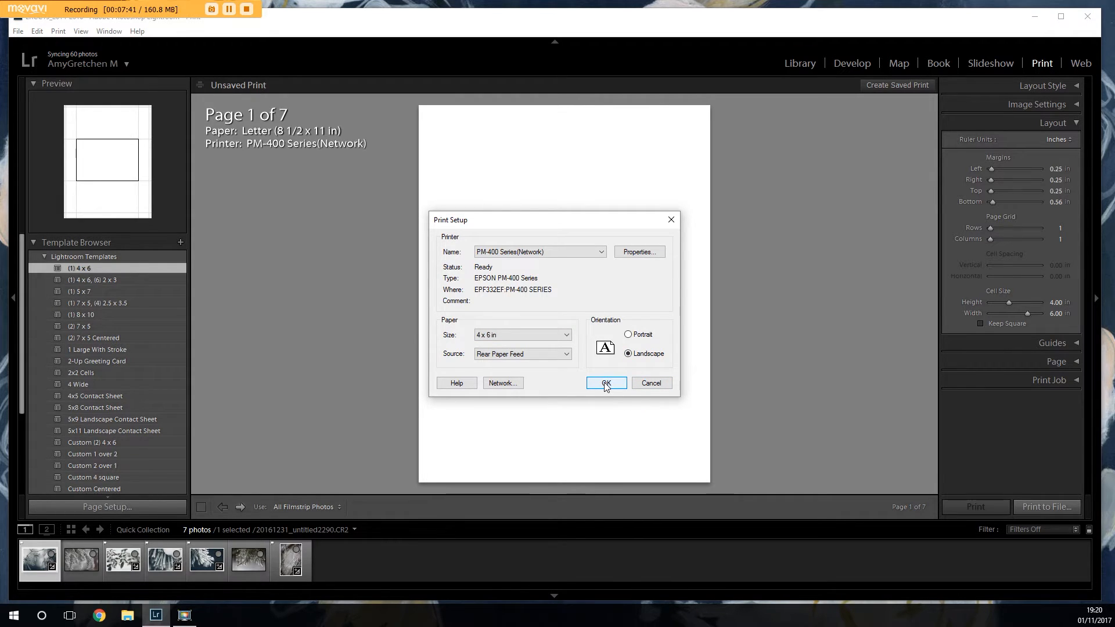
# - Enable Borderless printing in the printer's properties and confirm the page setup
pyautogui.click(634, 255)
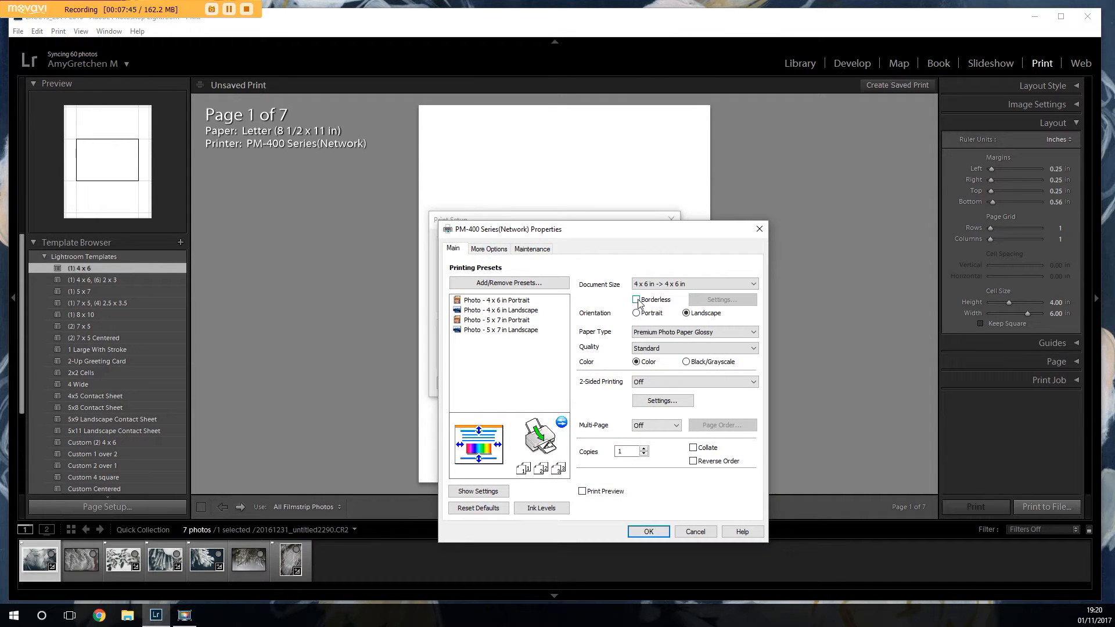
pyautogui.click(636, 301)
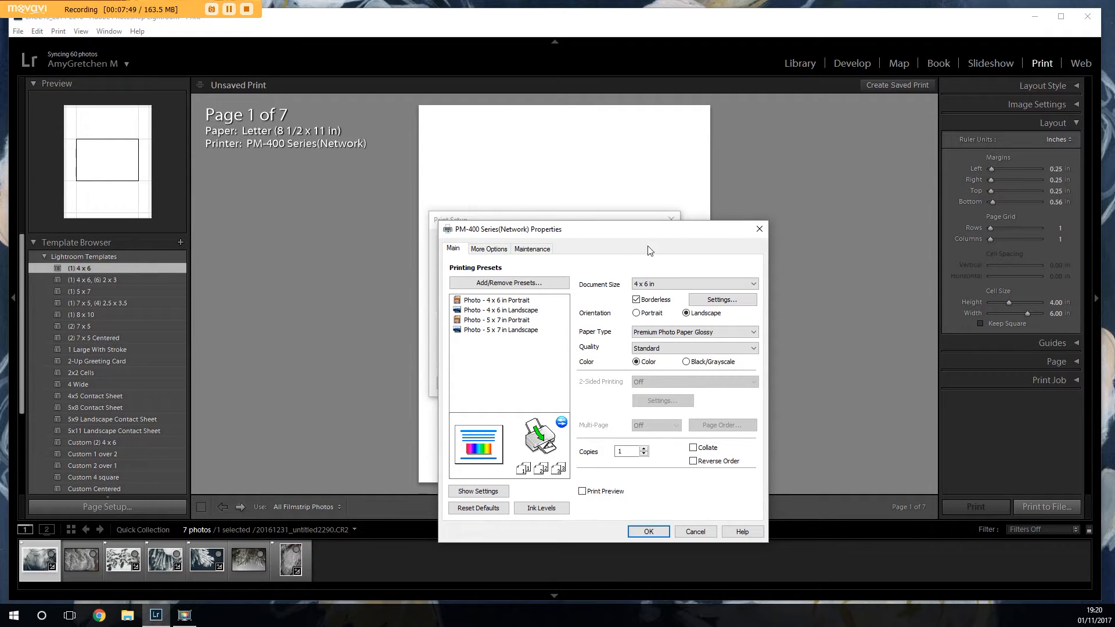
pyautogui.moveTo(628, 234); pyautogui.dragTo(642, 199)
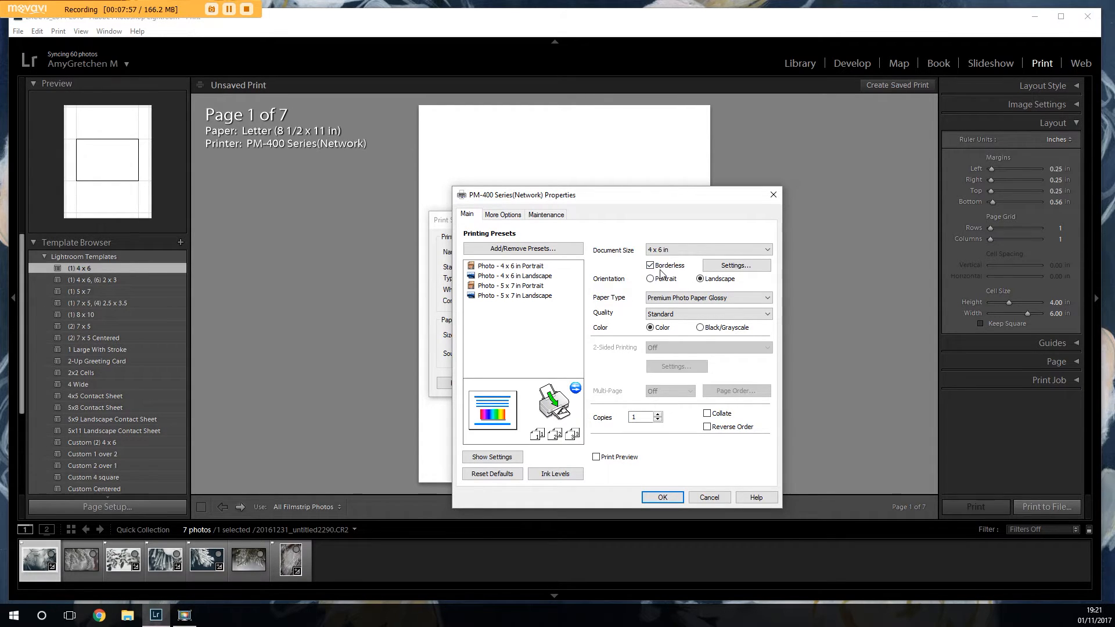
pyautogui.click(670, 497)
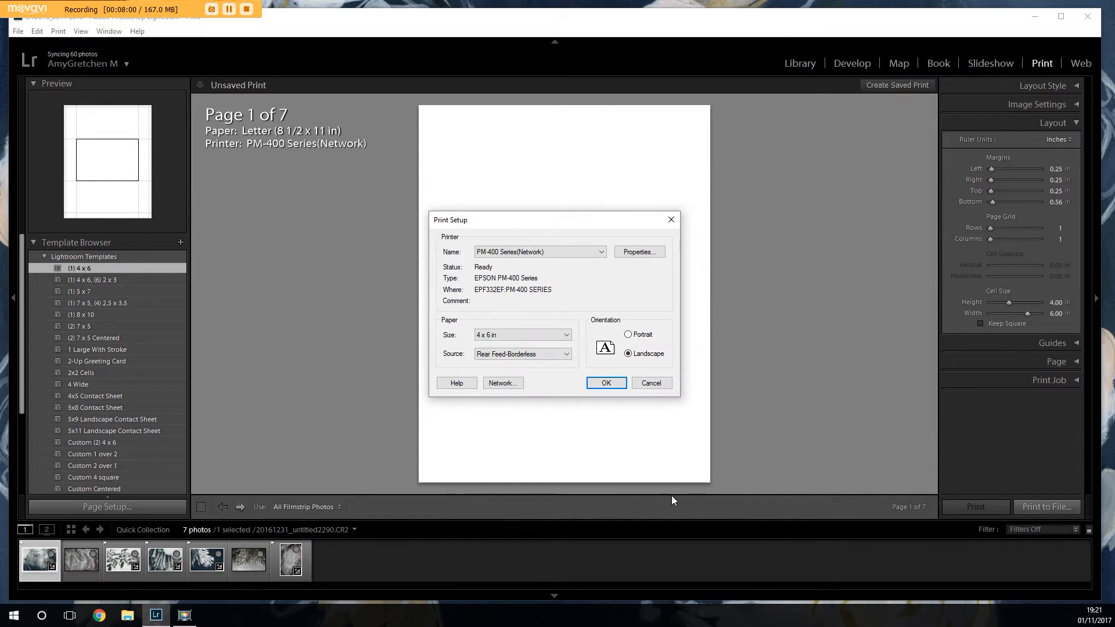
pyautogui.click(606, 384)
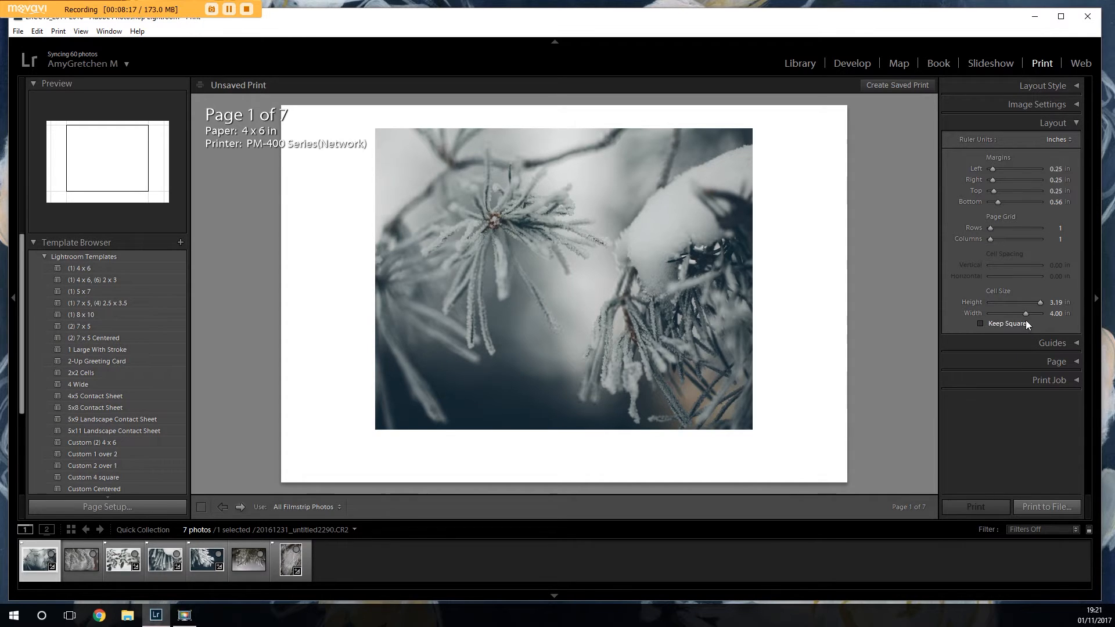
# - Set all page margins to 0 and enlarge the cell to 4.00 inches high by 6.00 inches wide
pyautogui.moveTo(1026, 314); pyautogui.dragTo(1061, 312)
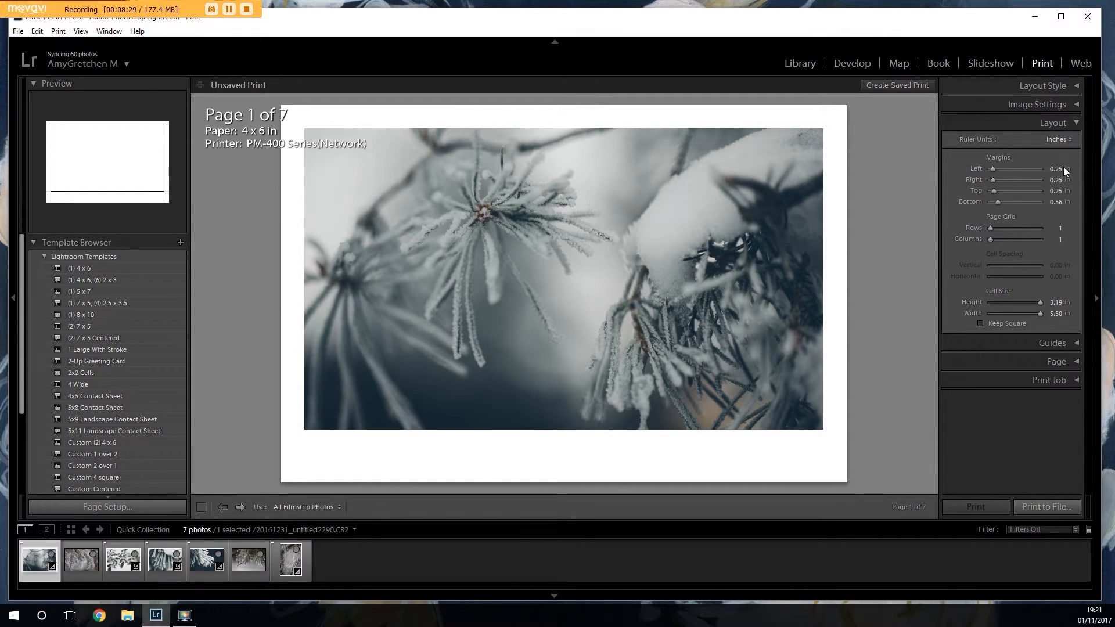
pyautogui.moveTo(991, 169); pyautogui.dragTo(987, 201)
pyautogui.moveTo(1036, 303); pyautogui.dragTo(1075, 313)
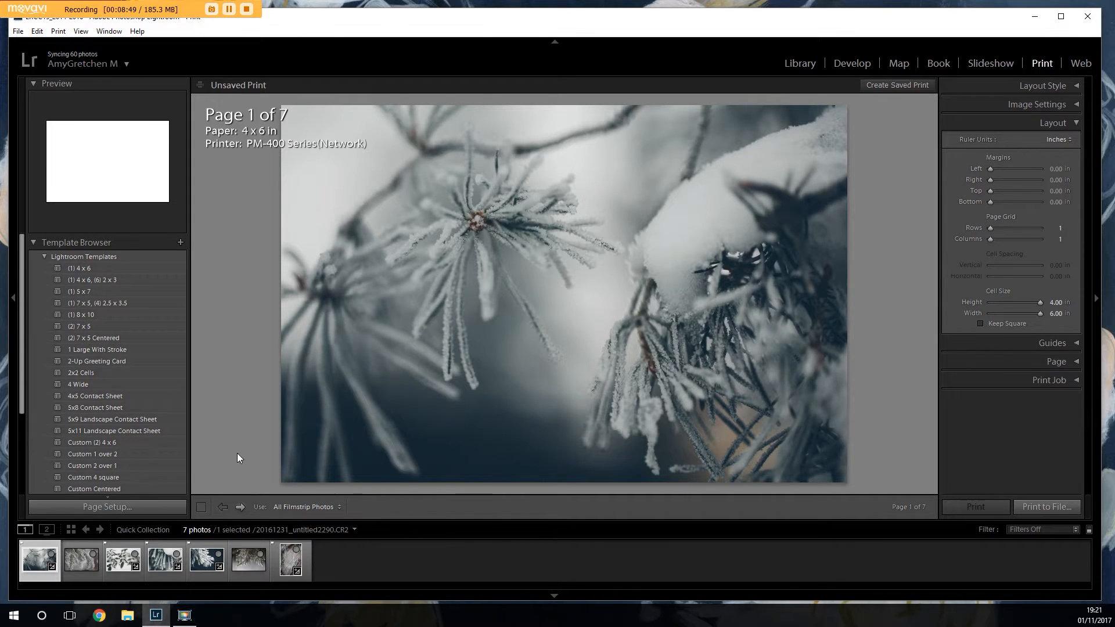
# - Turn off Borderless printing in the printer's properties and confirm the page setup
pyautogui.click(137, 504)
pyautogui.click(637, 254)
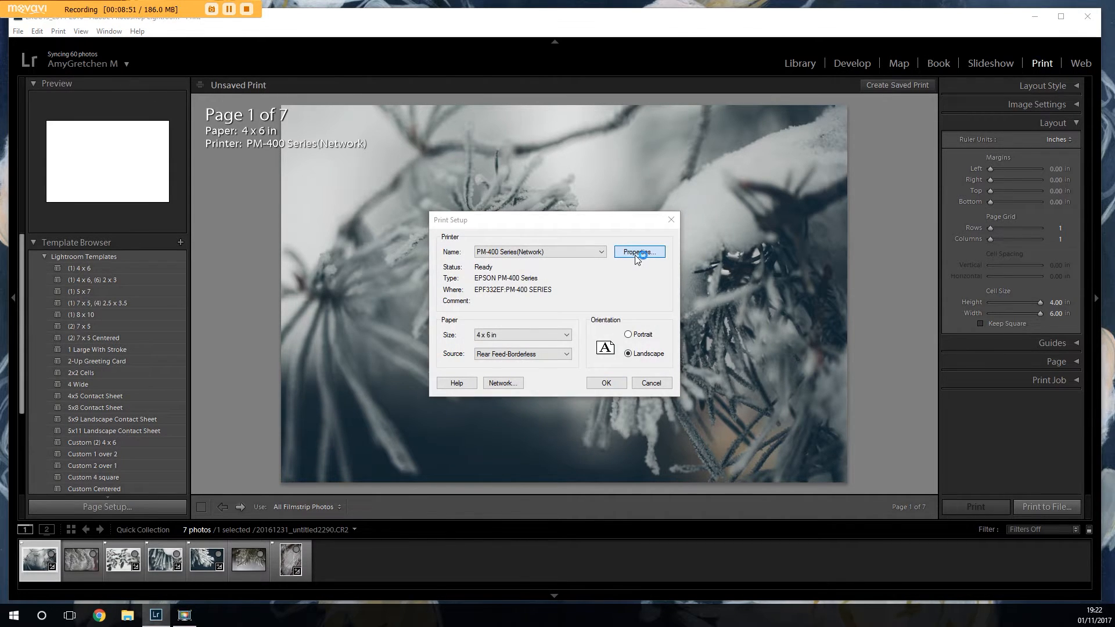
pyautogui.click(636, 300)
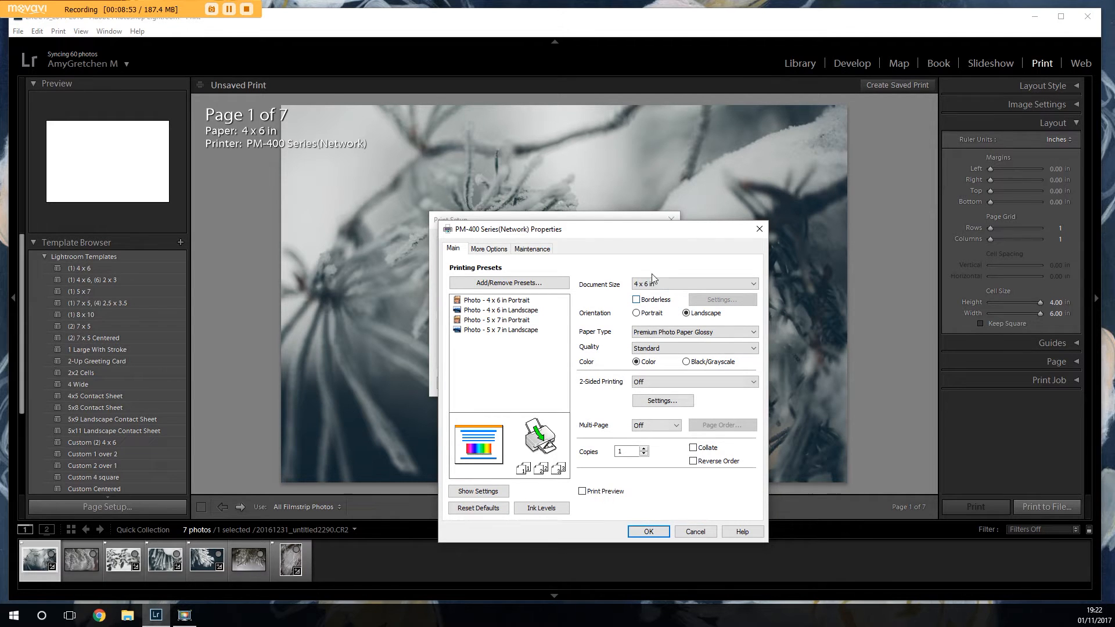
pyautogui.click(648, 531)
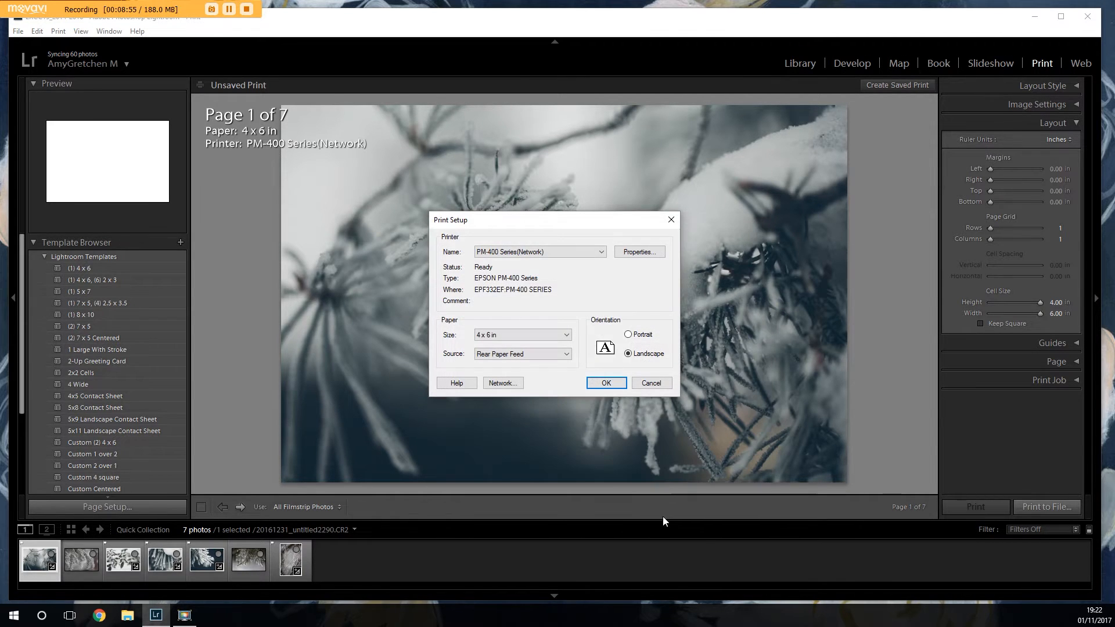
pyautogui.click(592, 382)
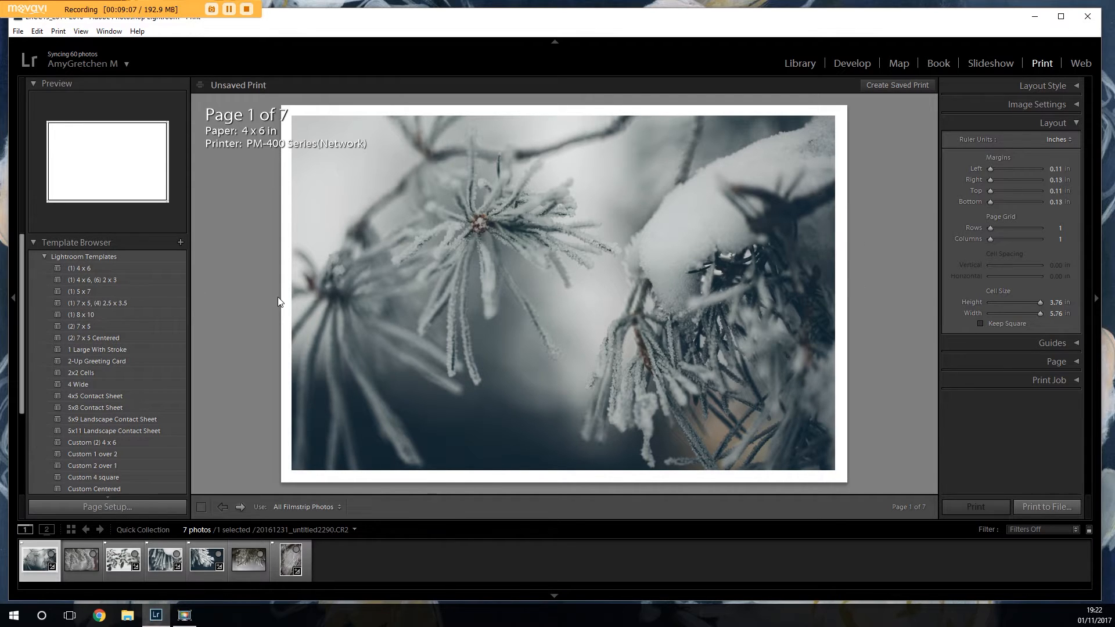
# - Try to lower the left margin and re-enable Borderless printing in the printer's properties, confirming the page setup
pyautogui.moveTo(990, 168)
pyautogui.mouseDown()
pyautogui.moveTo(1015, 168)
pyautogui.moveTo(945, 174)
pyautogui.moveTo(1008, 168)
pyautogui.moveTo(976, 173)
pyautogui.mouseUp()
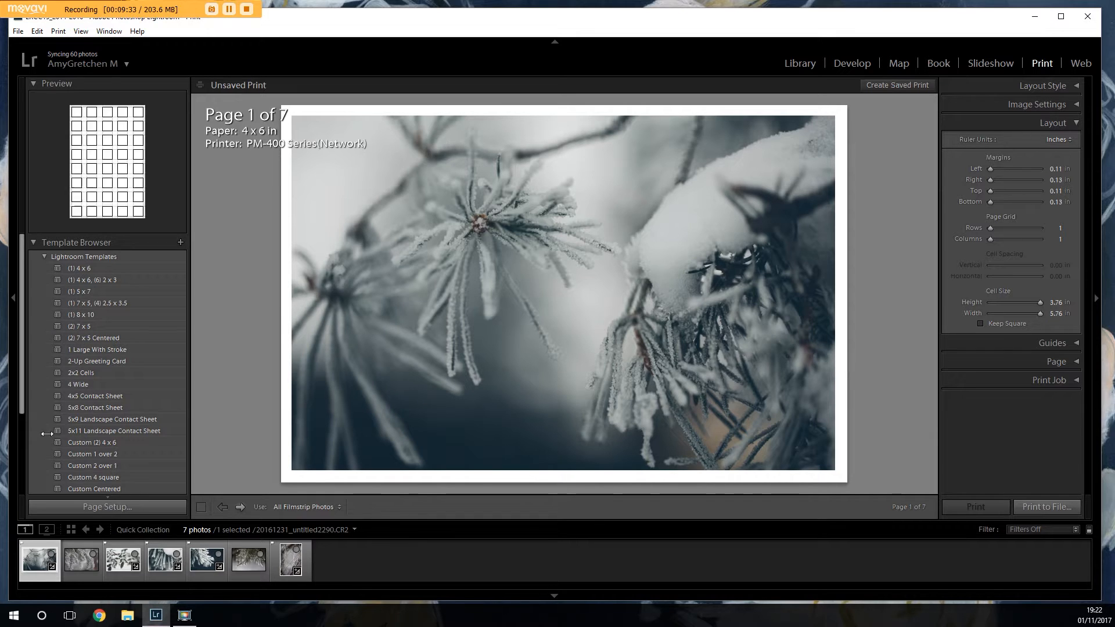
pyautogui.click(135, 506)
pyautogui.click(639, 244)
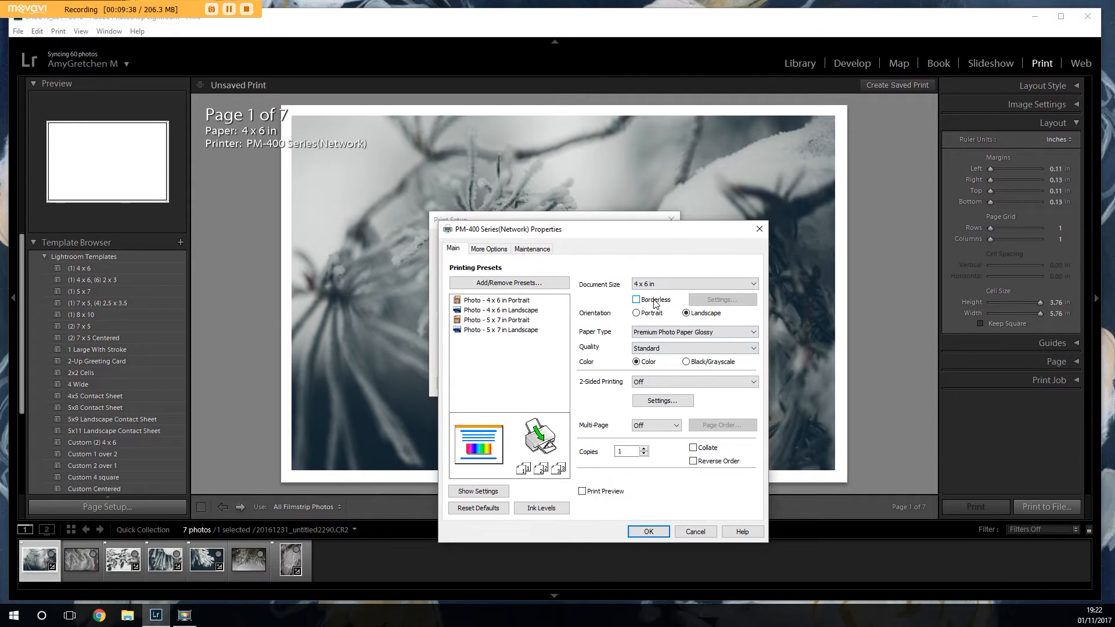
pyautogui.click(650, 302)
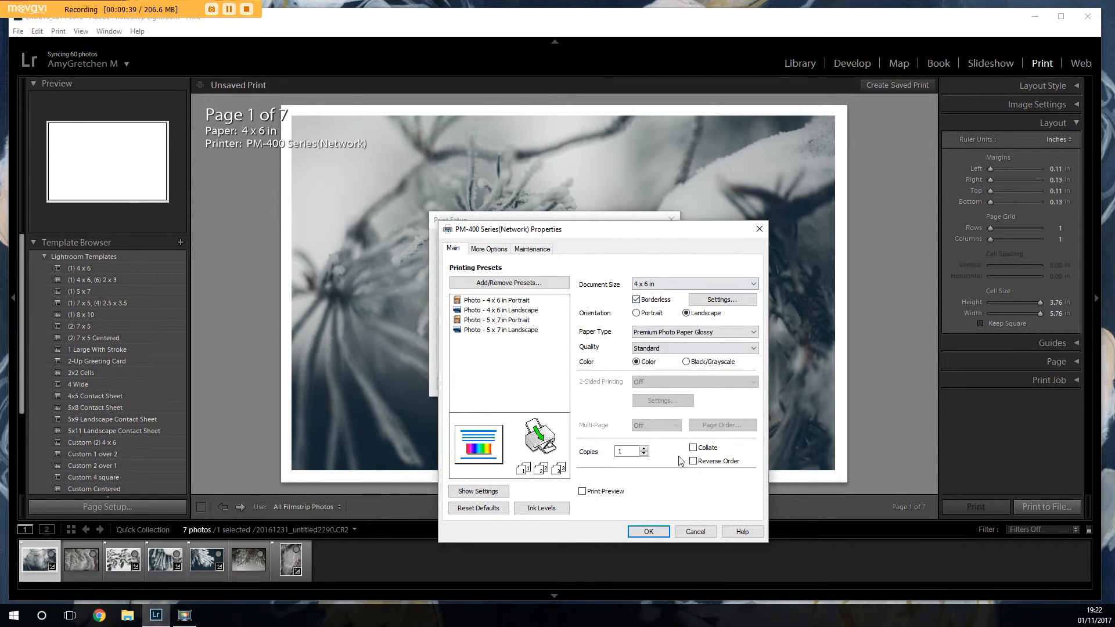
pyautogui.click(648, 532)
pyautogui.click(600, 386)
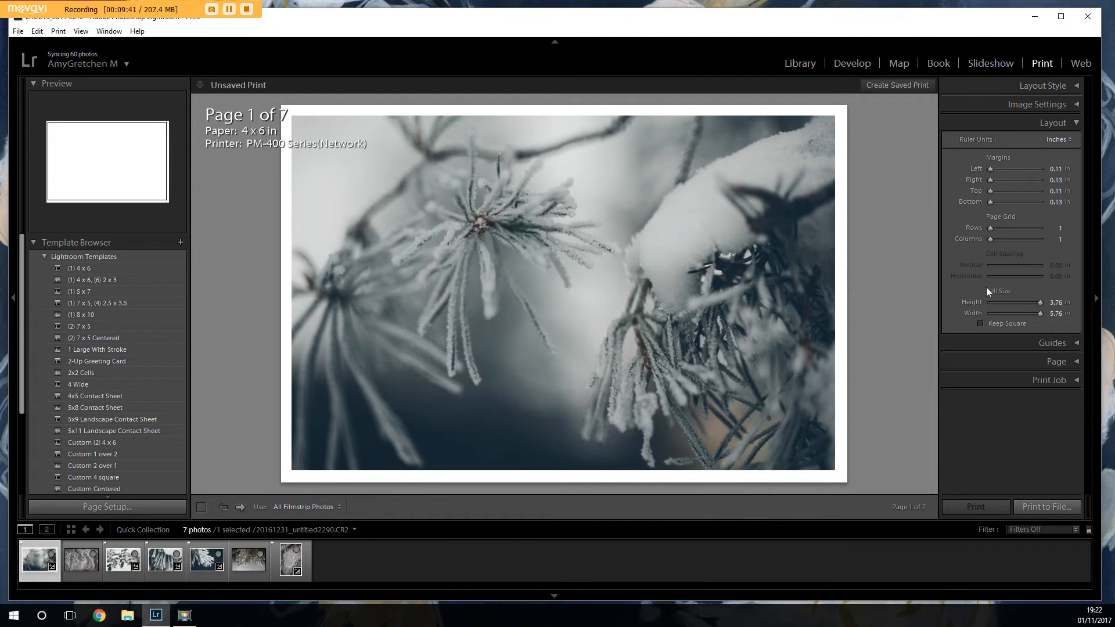
# - Reduce all page margins to 0 and enlarge the cell to 4.00 inches high by 6.00 inches wide
pyautogui.moveTo(991, 168); pyautogui.dragTo(987, 202)
pyautogui.moveTo(1037, 302); pyautogui.dragTo(1081, 304)
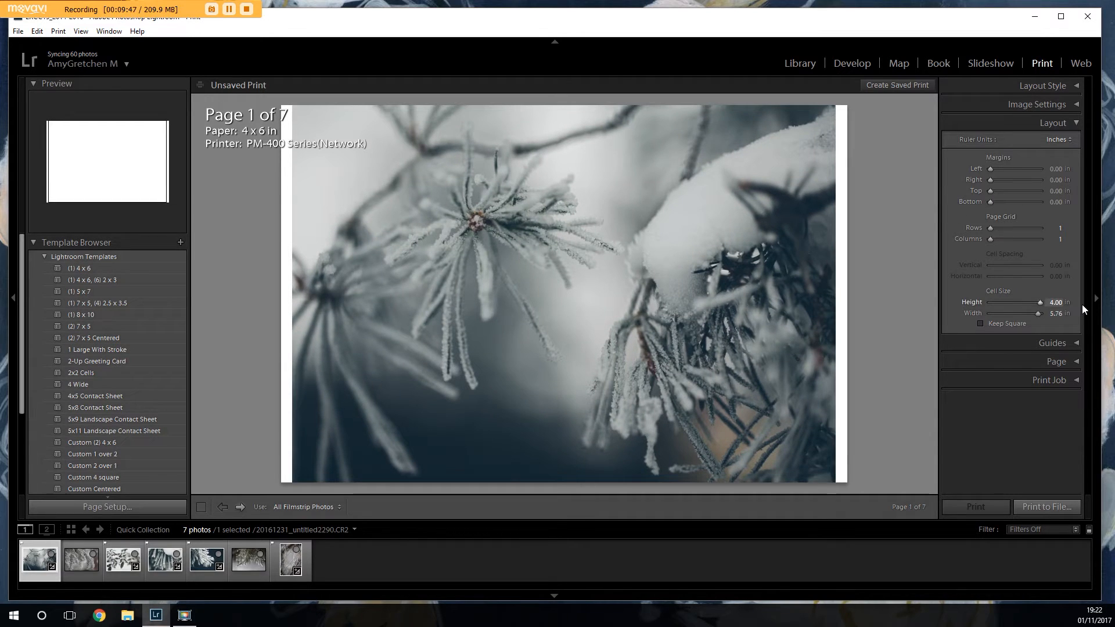
pyautogui.click(1039, 314)
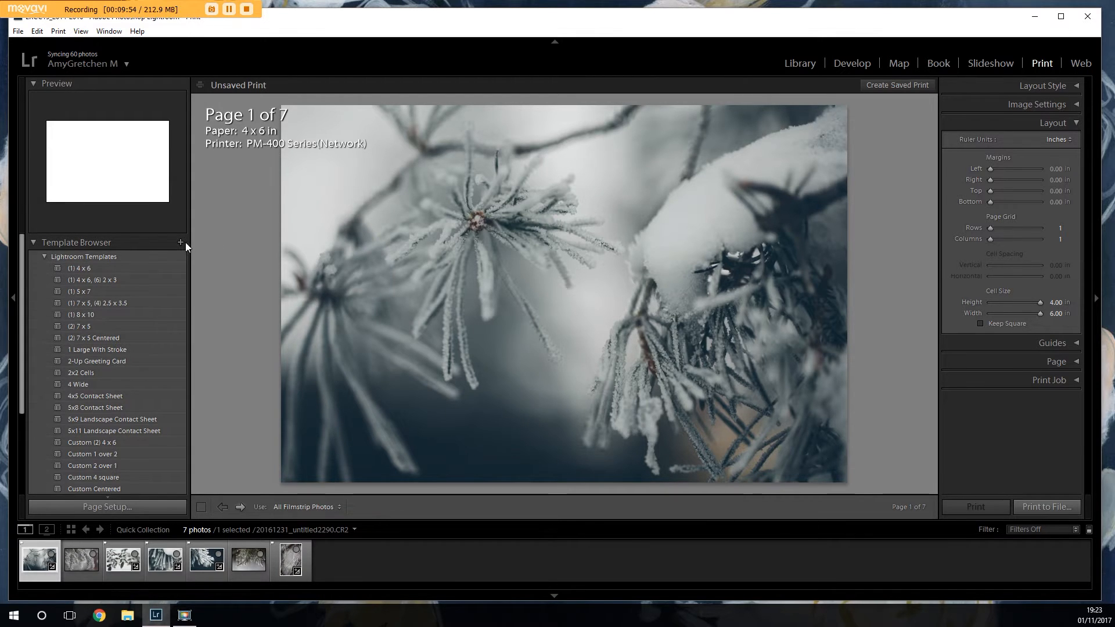
# - Save the layout as a new template named "4x6 boardless" in a new template folder named AG
pyautogui.click(47, 256)
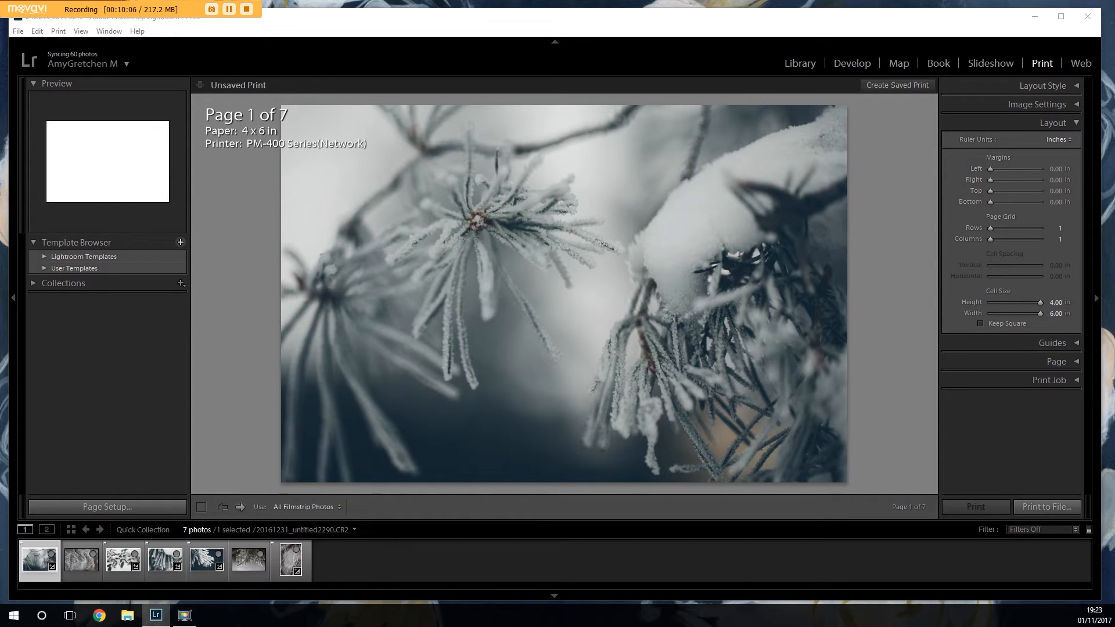
pyautogui.moveTo(0, 380); pyautogui.dragTo(466, 243)
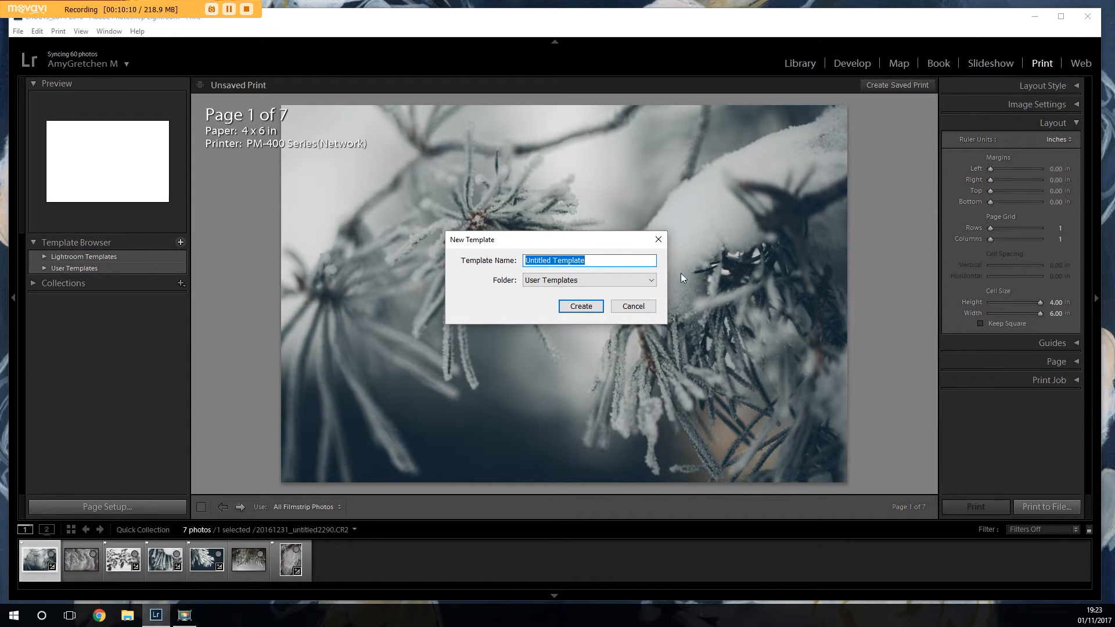
pyautogui.click(584, 280)
pyautogui.click(594, 295)
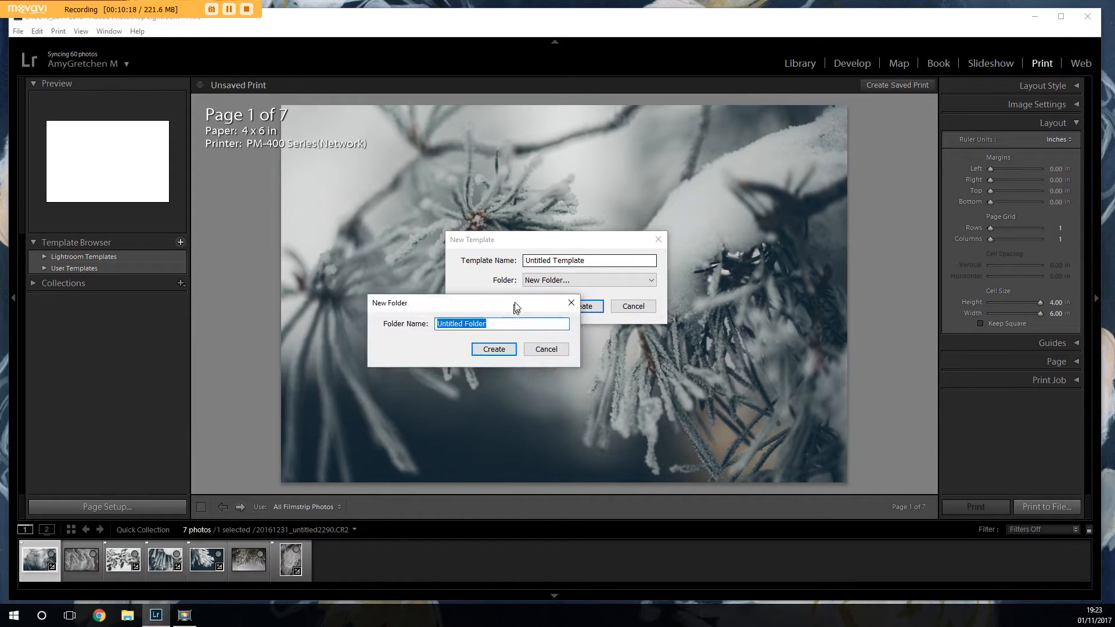
pyautogui.moveTo(512, 303); pyautogui.dragTo(655, 280)
pyautogui.write('AG')
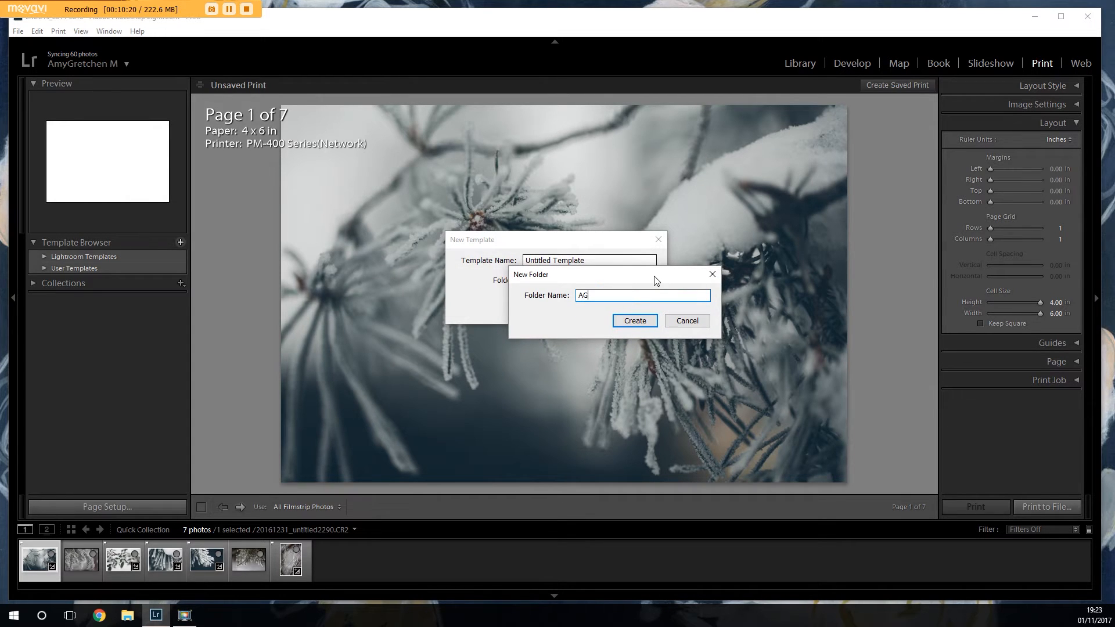
pyautogui.click(648, 318)
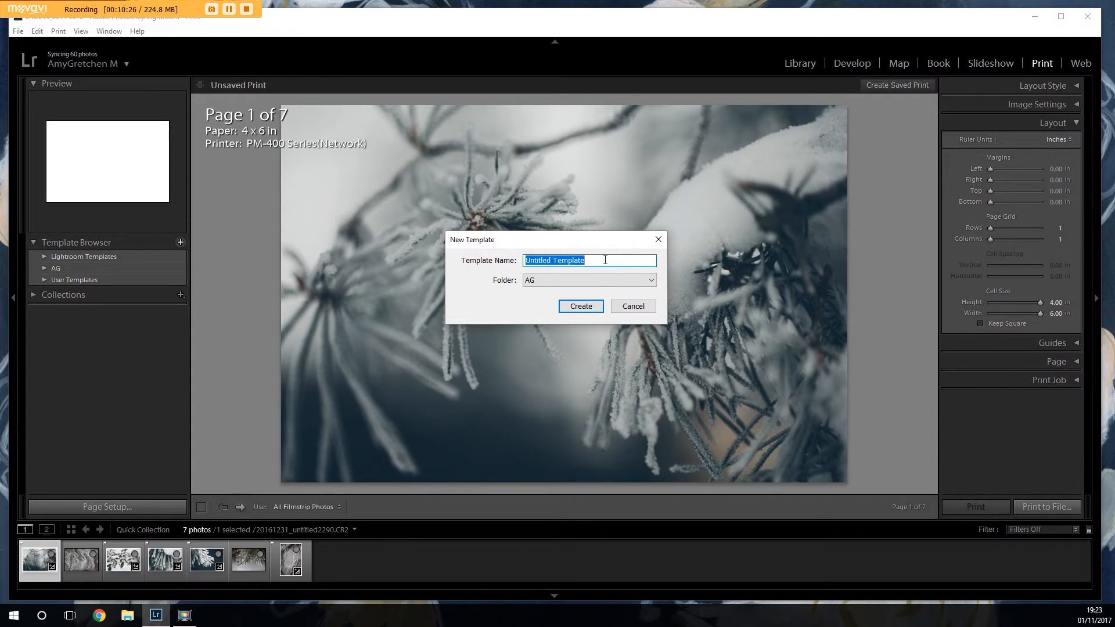
pyautogui.write('4x6 boardless')
pyautogui.press('Return')
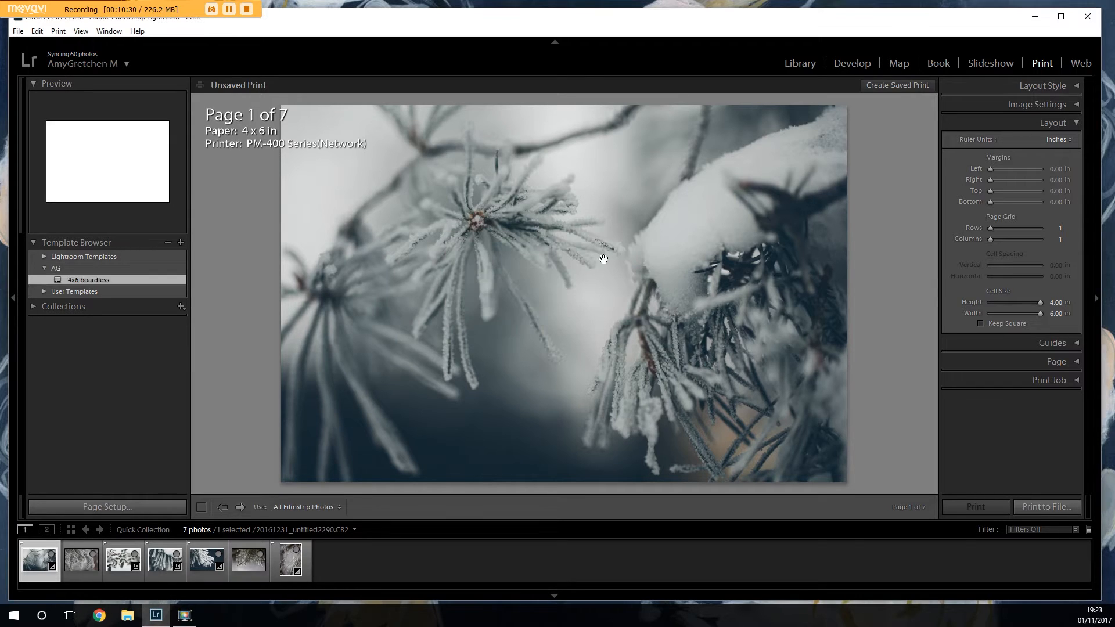
# - Apply the built-in (1) 4 x 6 Lightroom template to the page and collapse the built-in template list
pyautogui.click(43, 257)
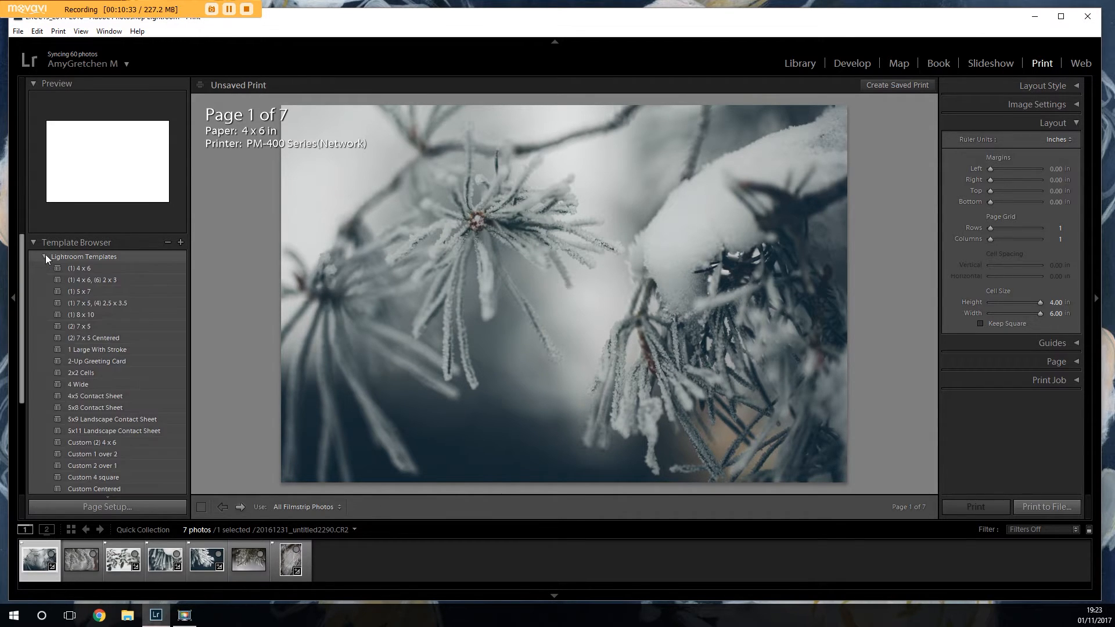
pyautogui.click(79, 267)
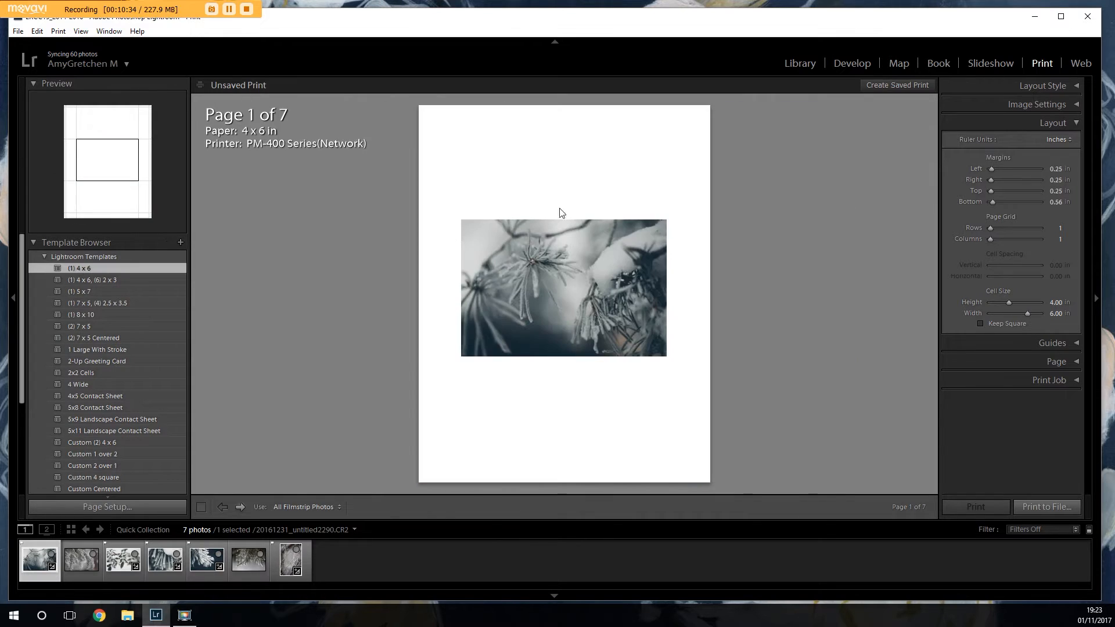
pyautogui.click(45, 256)
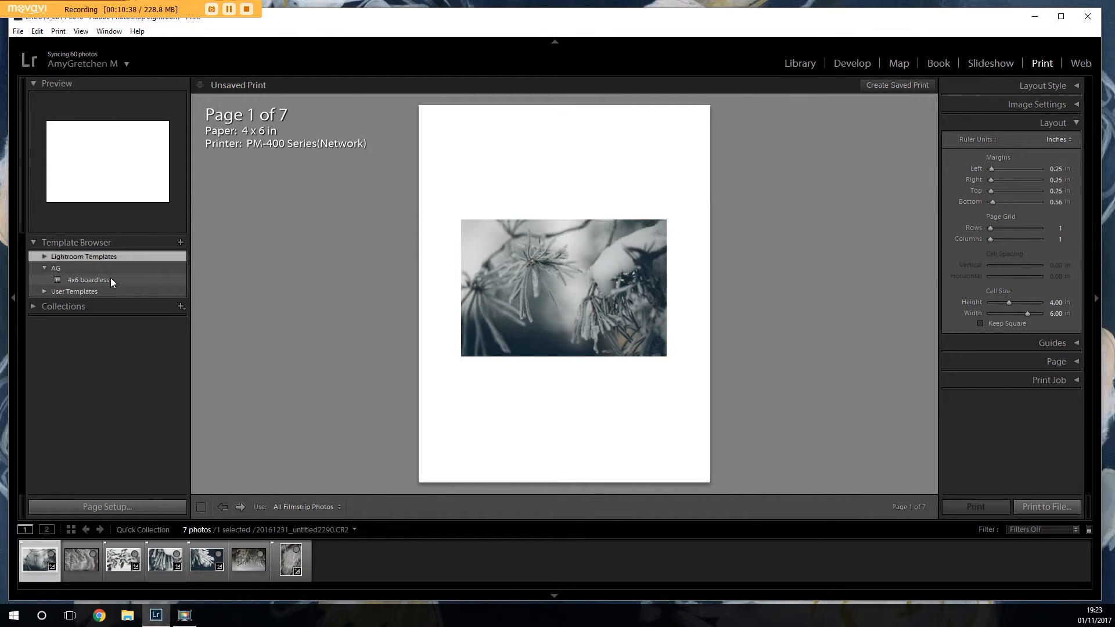
# - Reapply the 4x6 boardless template and check its page setup without changing anything
pyautogui.click(110, 278)
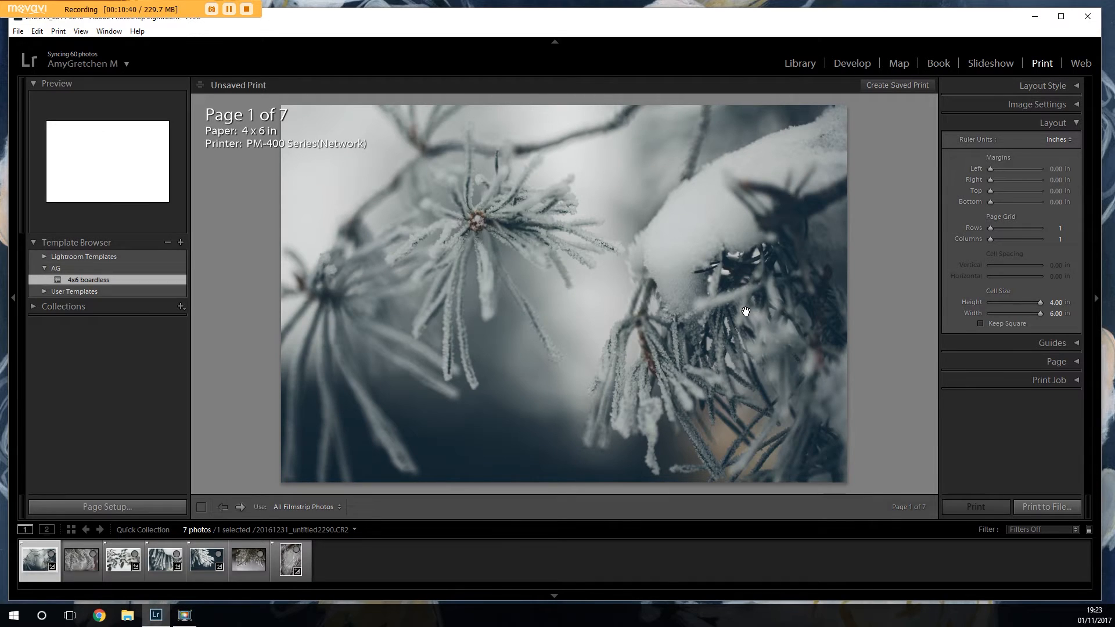
pyautogui.click(102, 508)
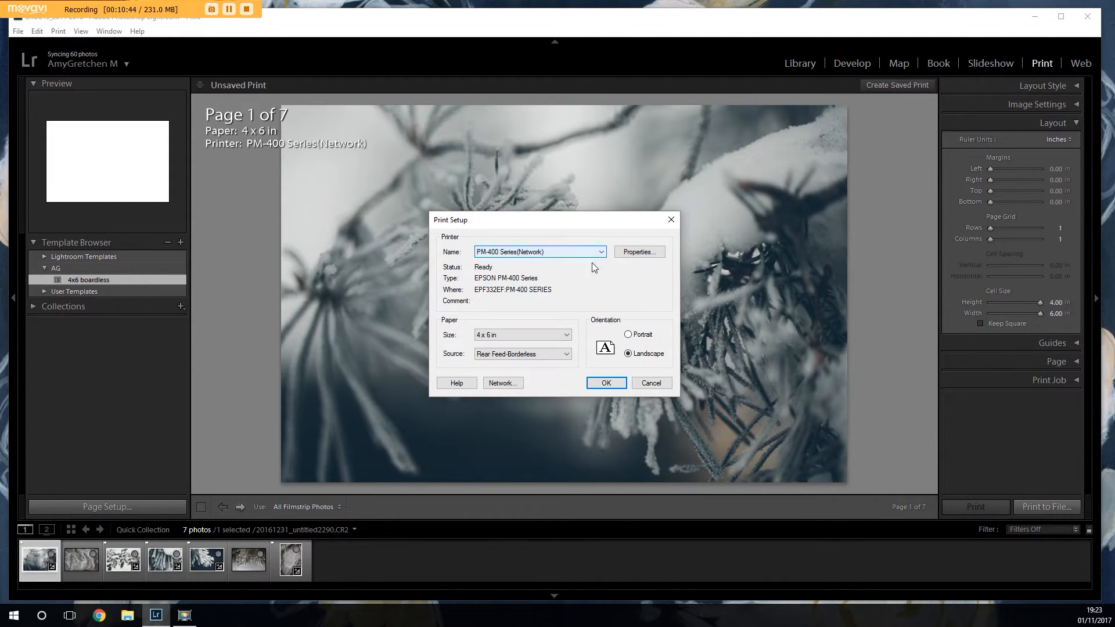
pyautogui.click(649, 384)
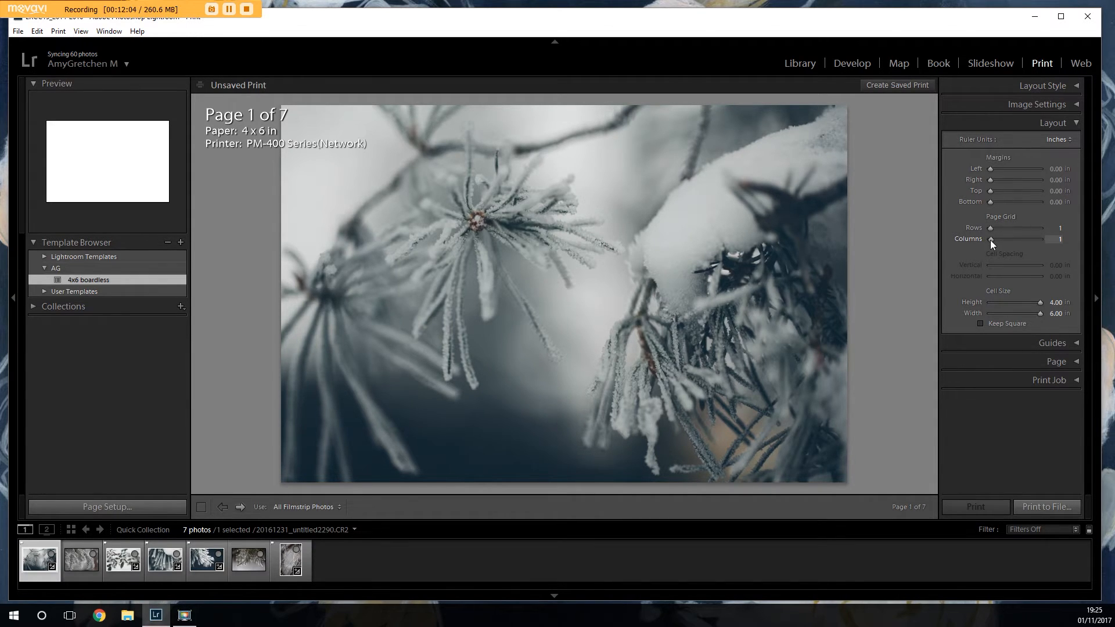
# - Set the page grid to 2 columns and reposition the second photo upward within its cell
pyautogui.moveTo(990, 239); pyautogui.dragTo(992, 240)
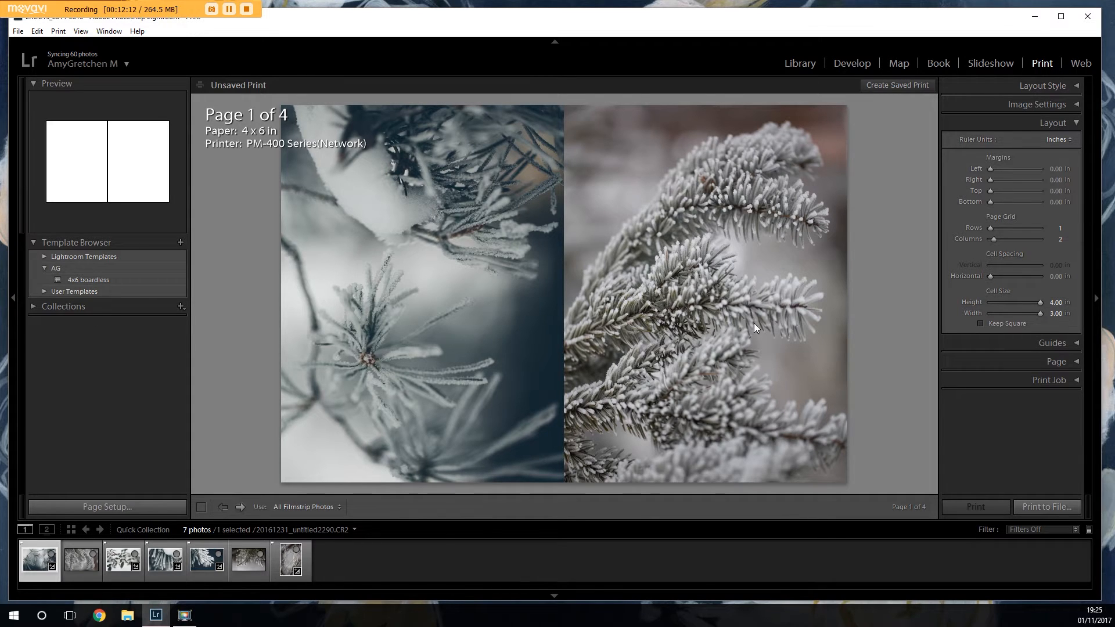
pyautogui.moveTo(645, 335); pyautogui.dragTo(722, 269)
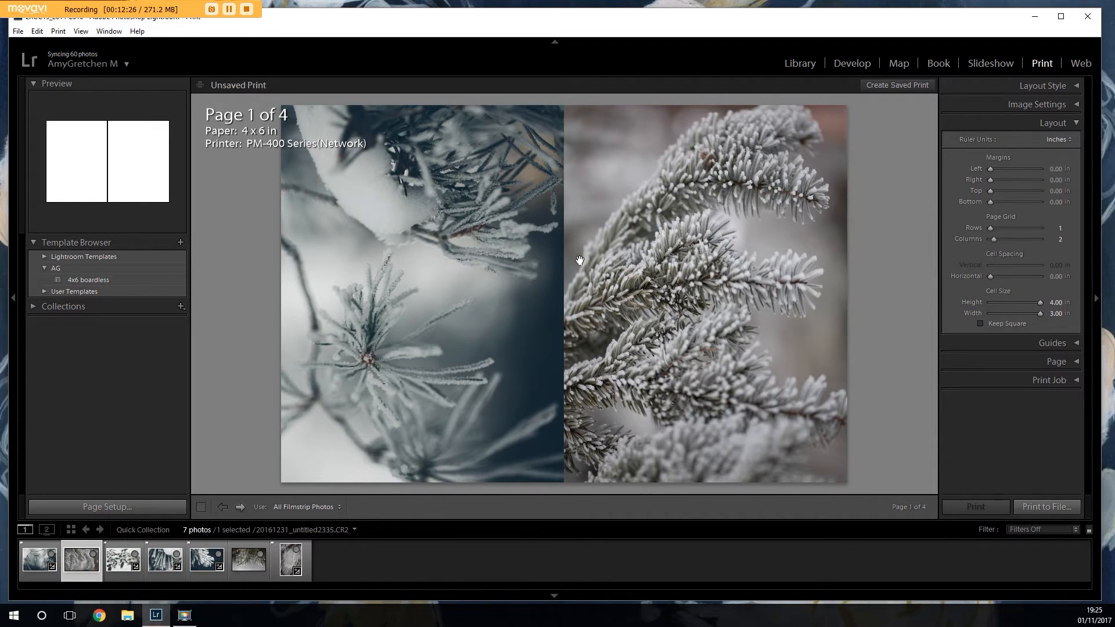
# - Change the paper size to 5 x 7 in in the page setup and confirm it
pyautogui.click(150, 508)
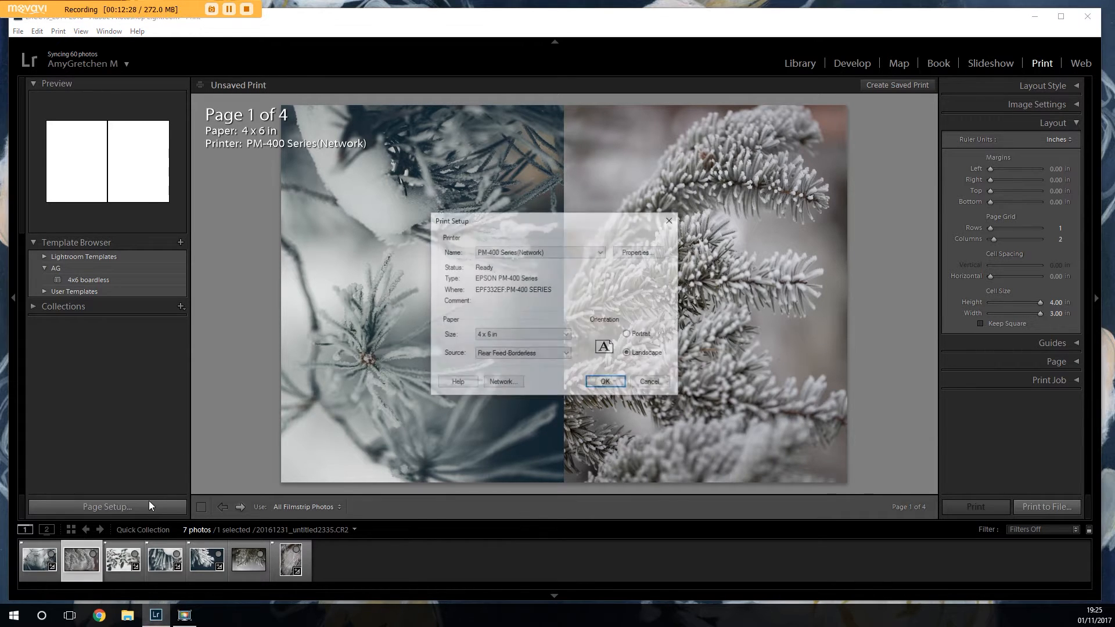
pyautogui.click(565, 337)
pyautogui.click(523, 380)
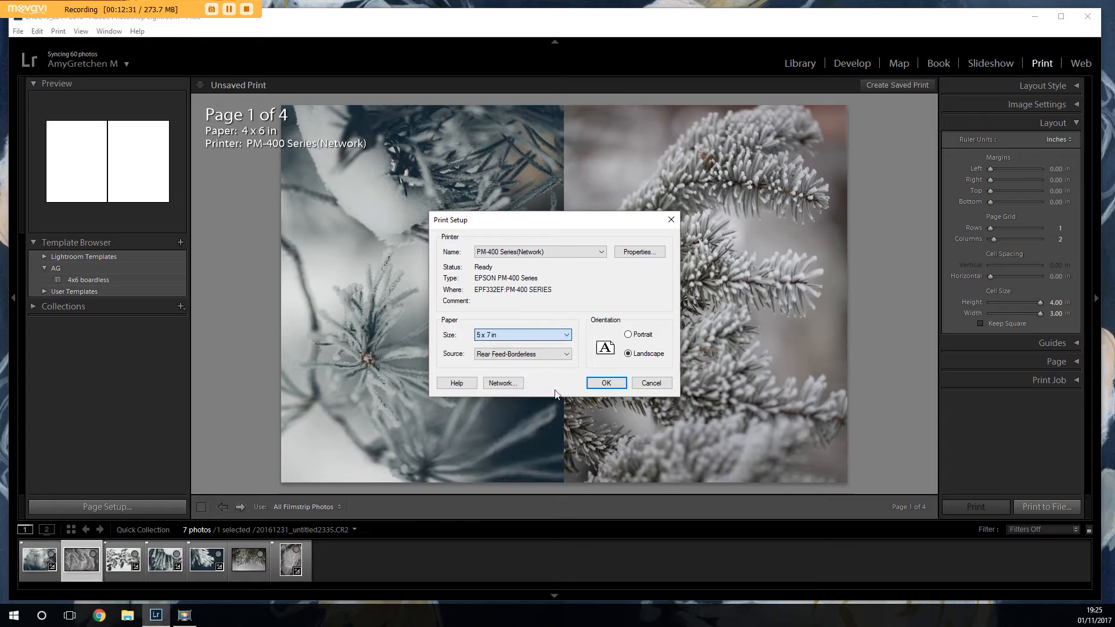
pyautogui.click(607, 384)
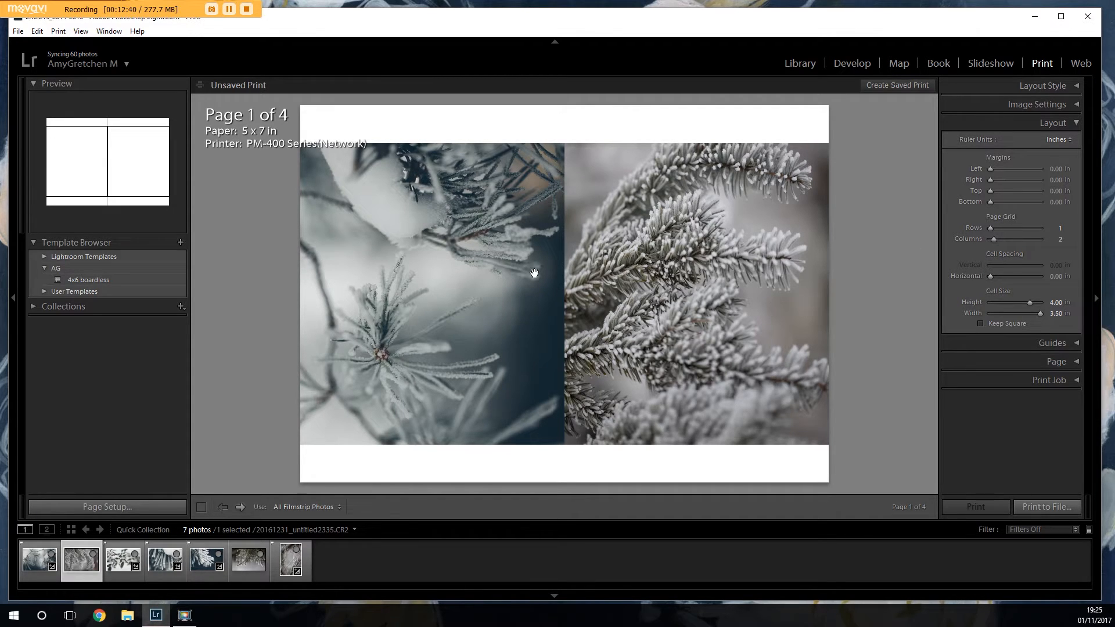
# - Set the cell width to 3 inches and reduce the horizontal spacing between the two cells
pyautogui.click(1054, 313)
pyautogui.write('3')
pyautogui.press('Return')
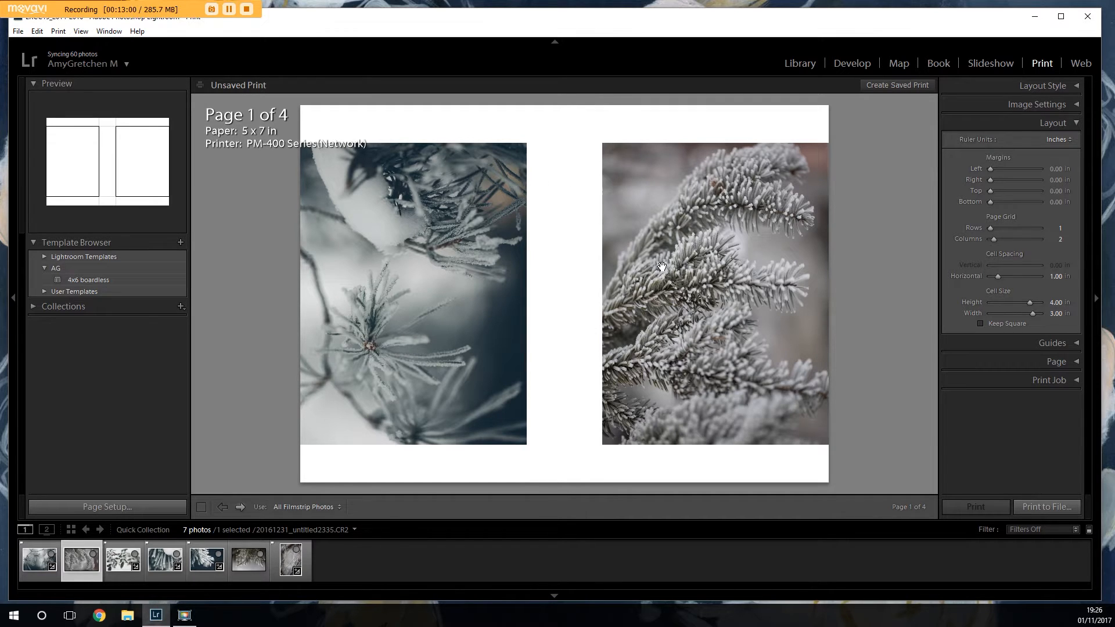
pyautogui.moveTo(997, 276); pyautogui.dragTo(995, 276)
pyautogui.click(1058, 313)
pyautogui.write('3')
pyautogui.press('Return')
# - Increase the left margin to 0.45 inches and the right margin to 0.68 inches
pyautogui.moveTo(989, 181); pyautogui.dragTo(994, 169)
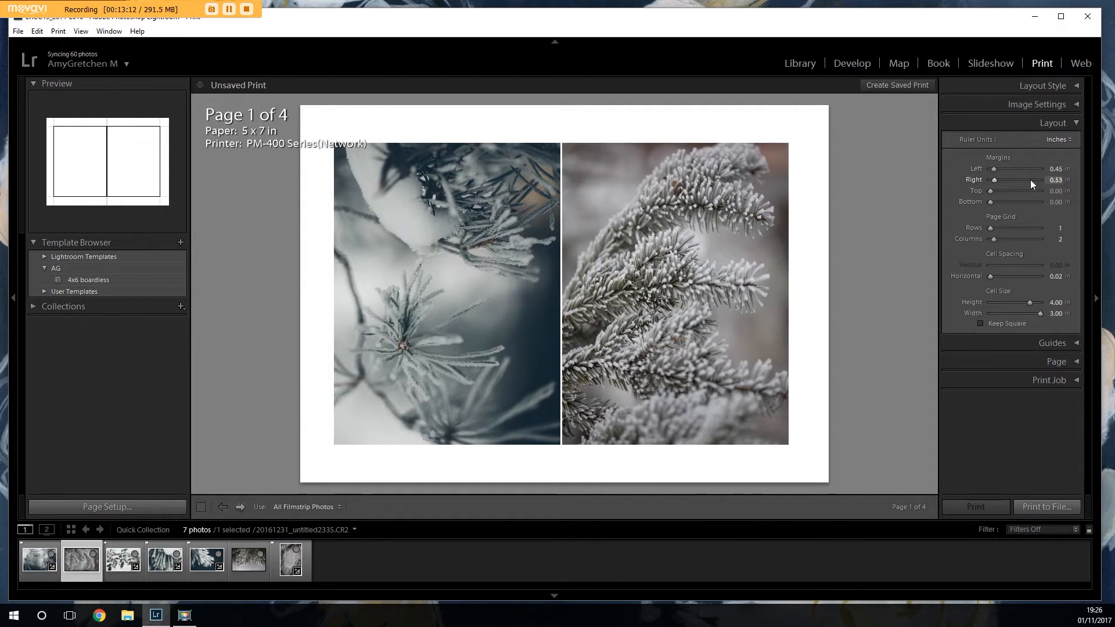
pyautogui.moveTo(994, 180); pyautogui.dragTo(995, 179)
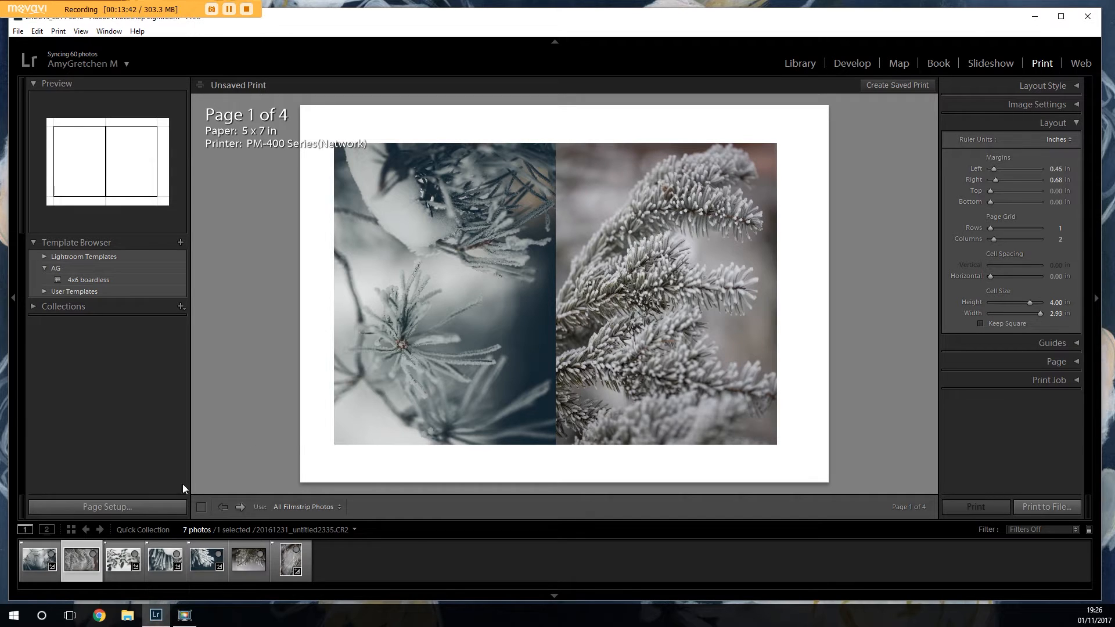
# - Change the paper size back to 4 x 6 in in the page setup and confirm it
pyautogui.click(121, 504)
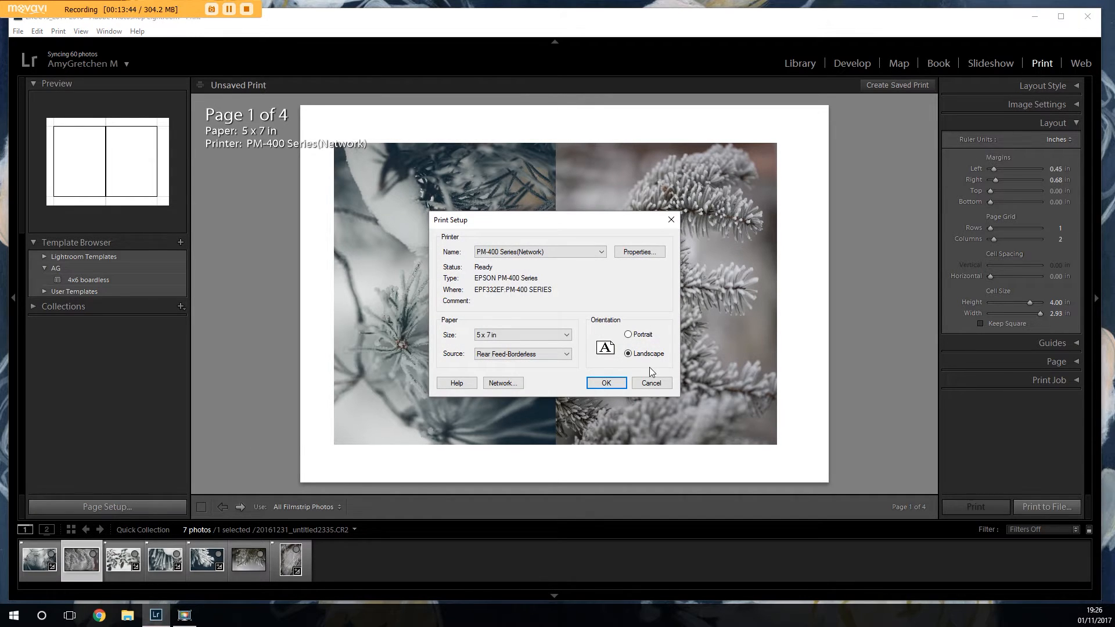
pyautogui.click(549, 335)
pyautogui.click(548, 376)
pyautogui.click(604, 383)
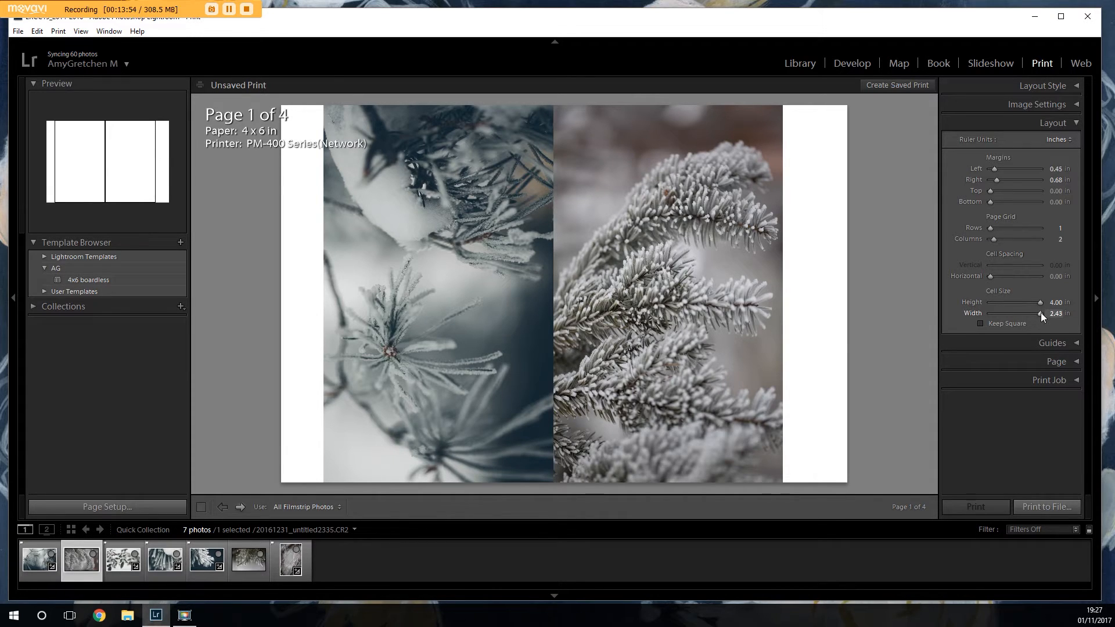
# - Reset the left and right margins to 0 and widen the two cells to 3.00 inches each
pyautogui.click(1056, 314)
pyautogui.click(993, 168)
pyautogui.moveTo(992, 169); pyautogui.dragTo(985, 180)
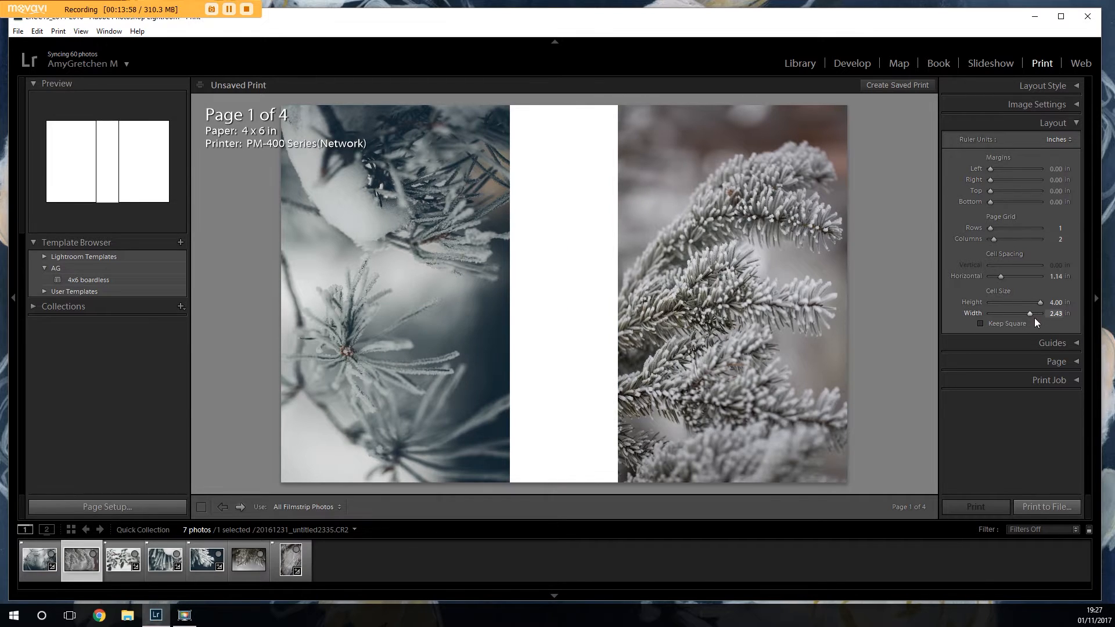
pyautogui.moveTo(1061, 315); pyautogui.dragTo(1074, 315)
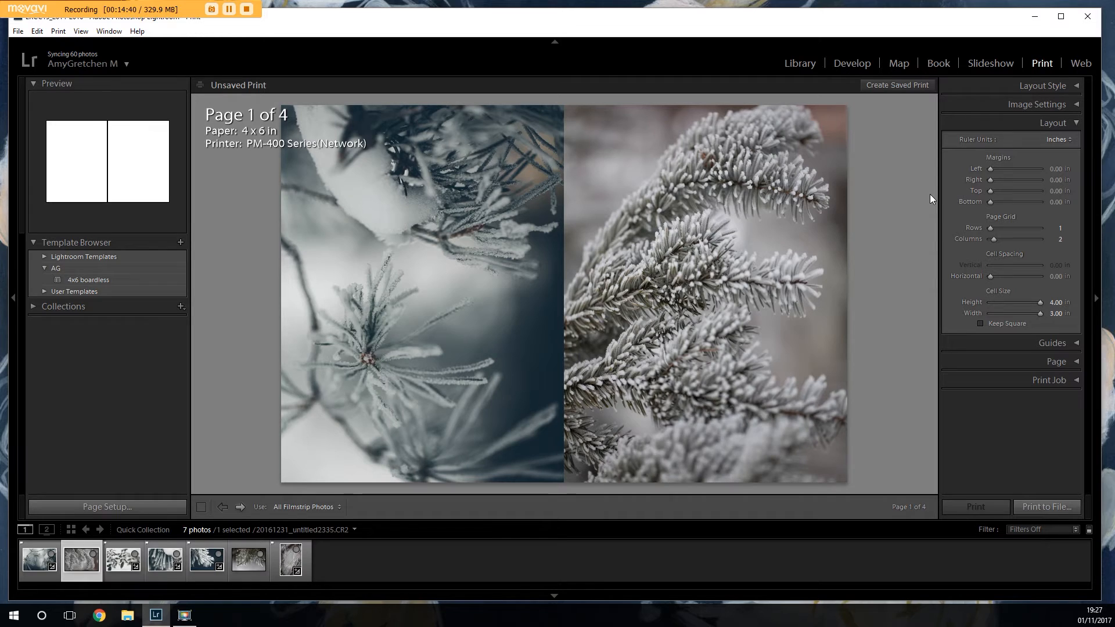
# - Turn off Rotate to Fit in the image settings and reposition the first photo rightward within its cell
pyautogui.click(1077, 102)
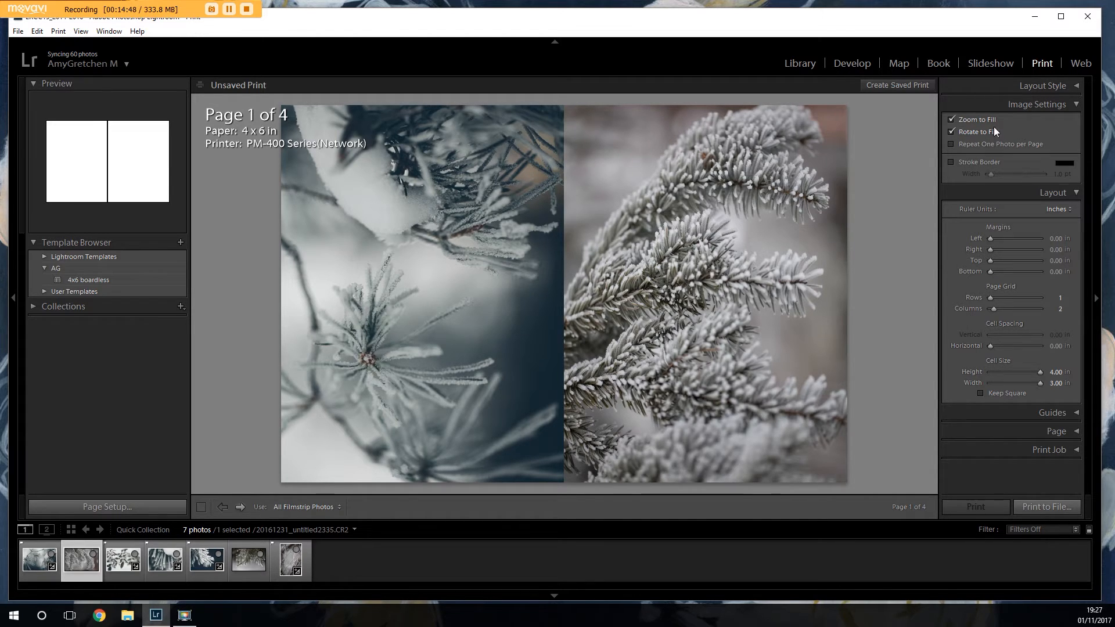
pyautogui.click(951, 131)
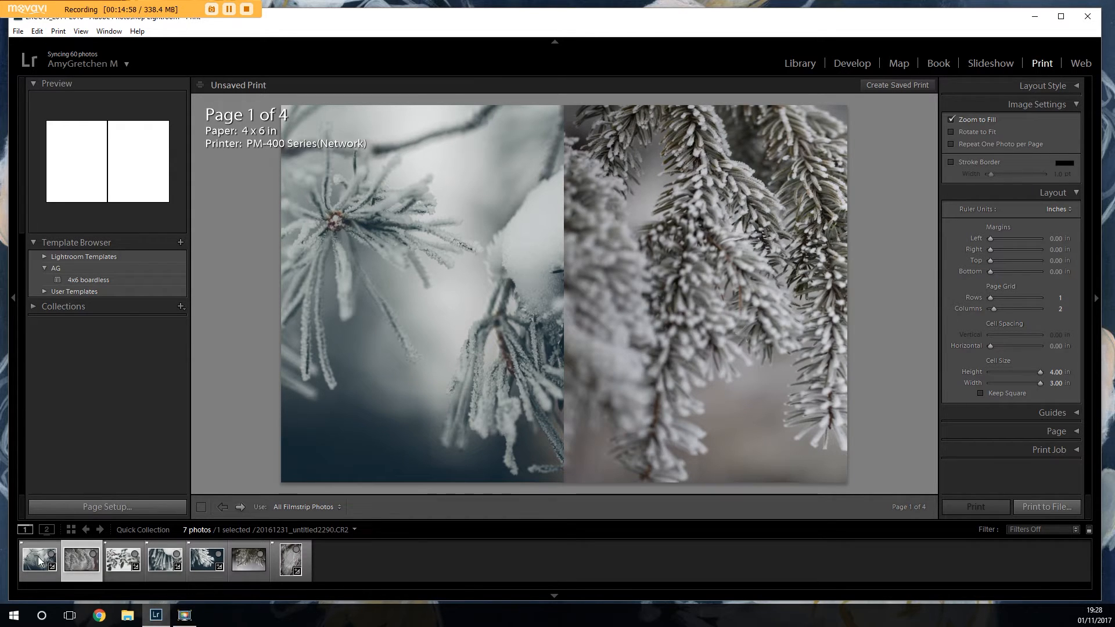
pyautogui.click(81, 557)
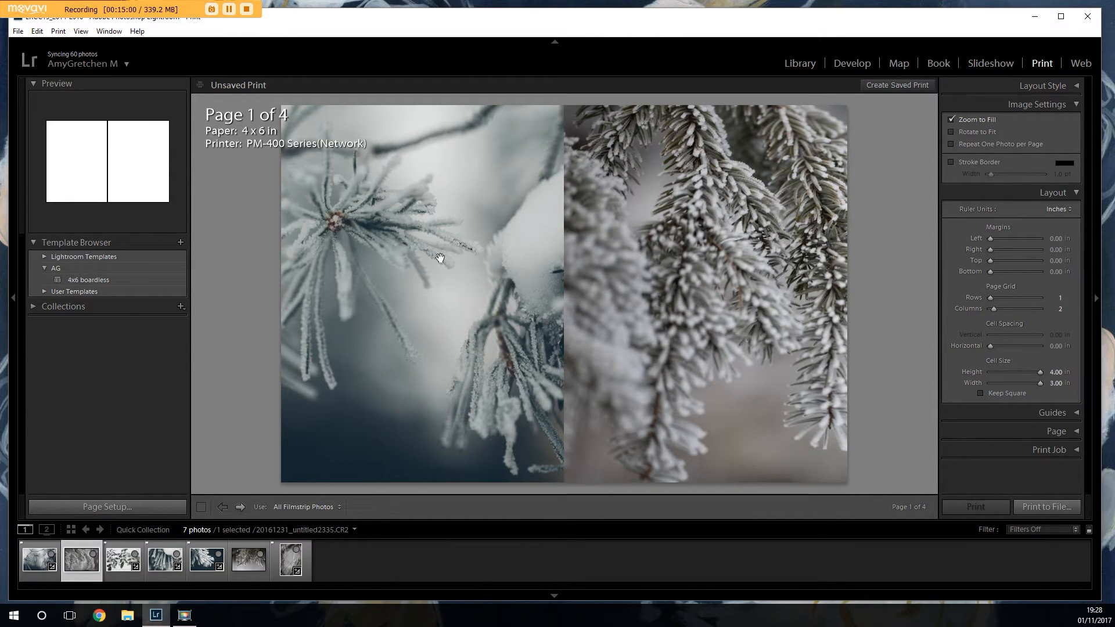
pyautogui.moveTo(457, 152); pyautogui.dragTo(520, 167)
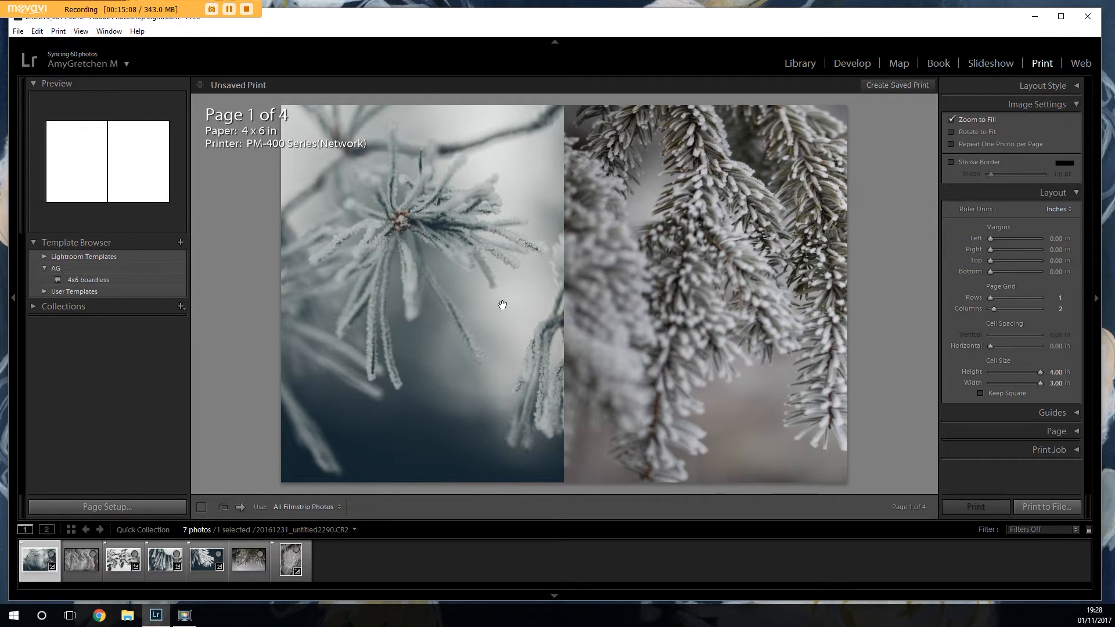
pyautogui.moveTo(498, 284); pyautogui.dragTo(567, 302)
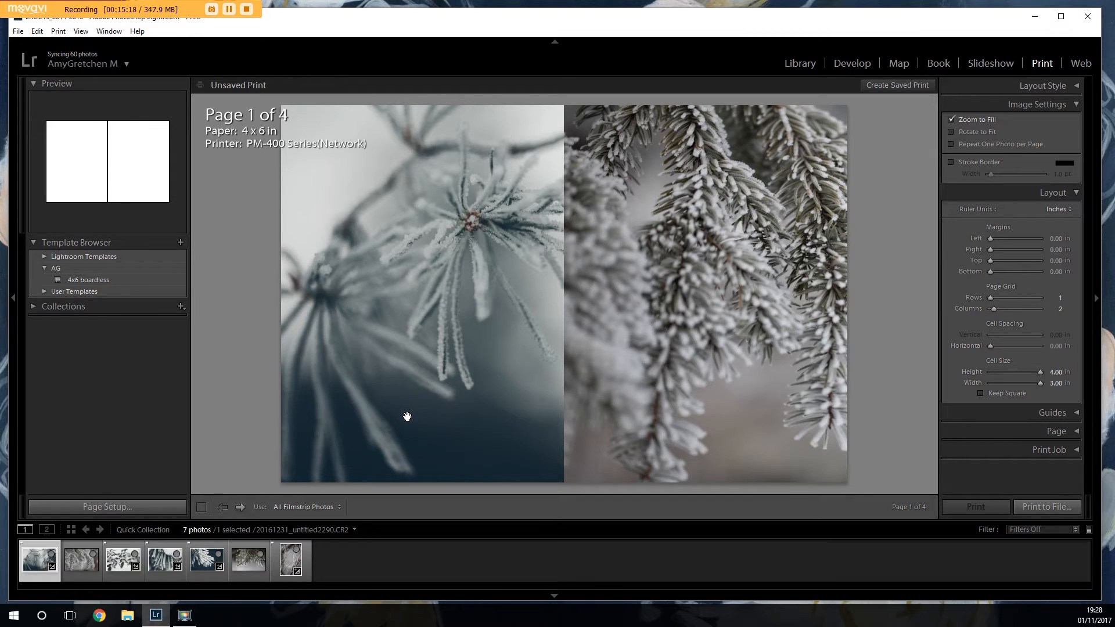
# - Reposition the second photo on page 1 leftward in its cell and the second photo on page 2 rightward
pyautogui.moveTo(812, 274); pyautogui.dragTo(612, 273)
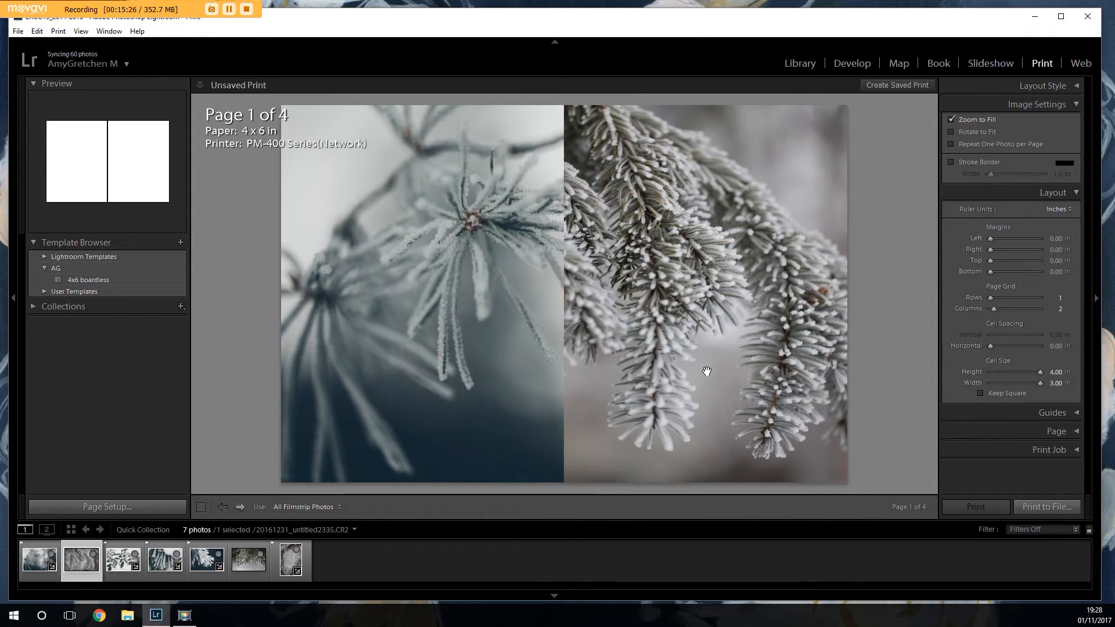
pyautogui.click(239, 506)
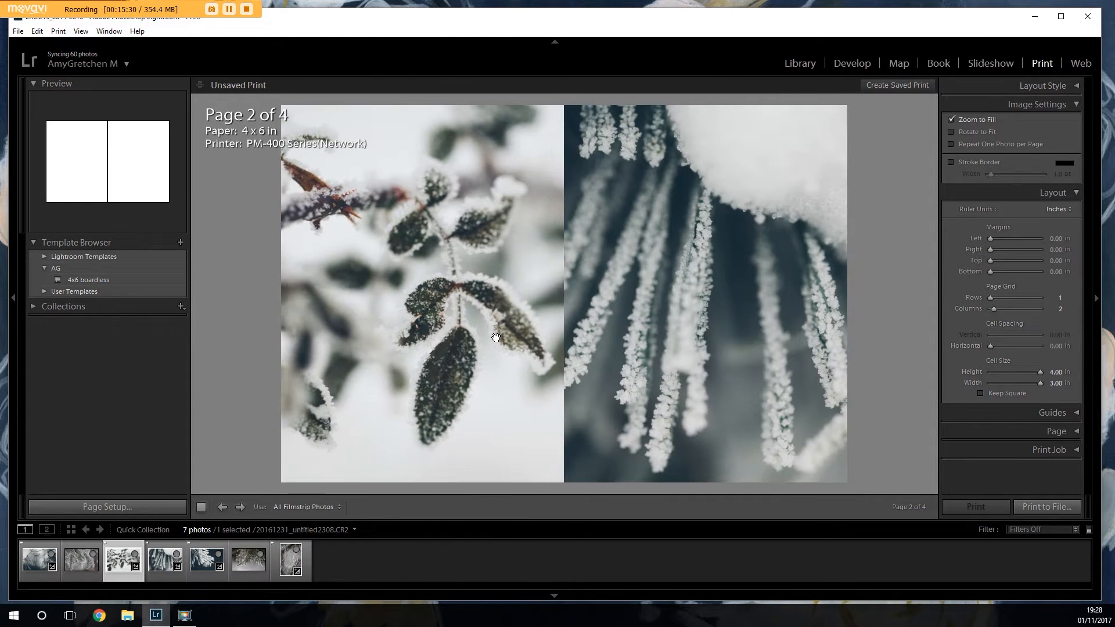
pyautogui.moveTo(672, 324); pyautogui.dragTo(754, 321)
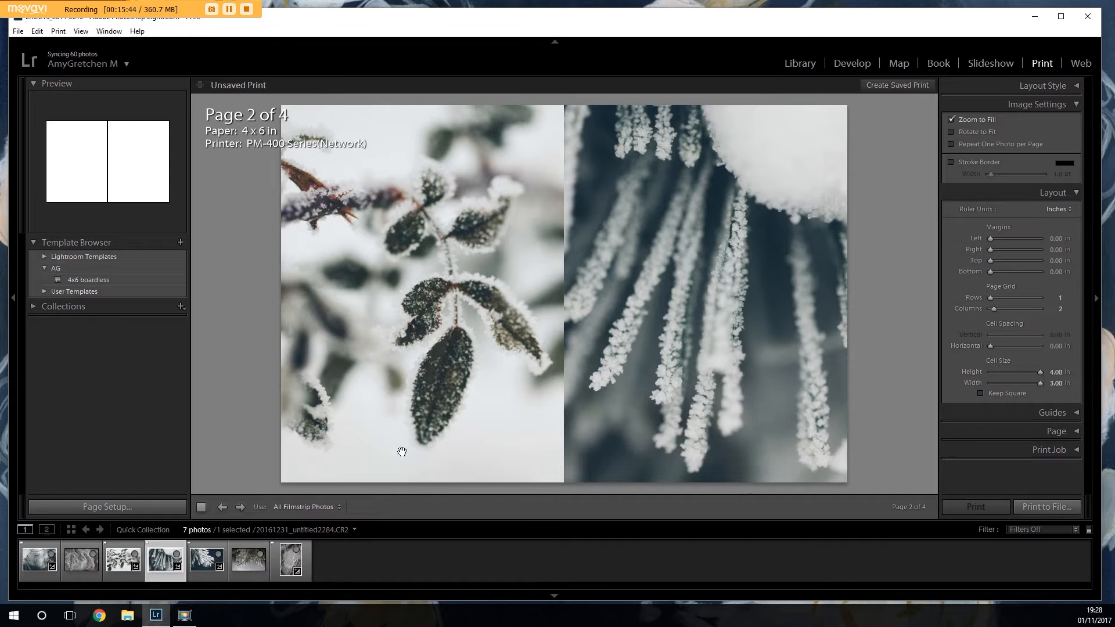
# - Try the layout with Selected Photos using the first and fourth filmstrip photos, and return it to All Filmstrip Photos
pyautogui.click(317, 508)
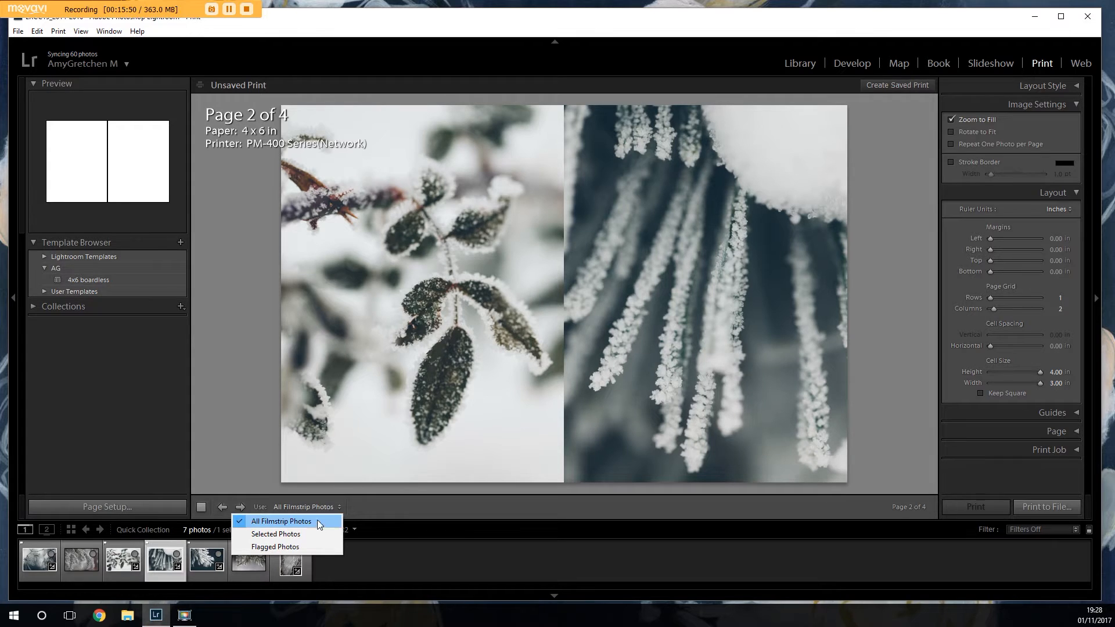
pyautogui.click(308, 532)
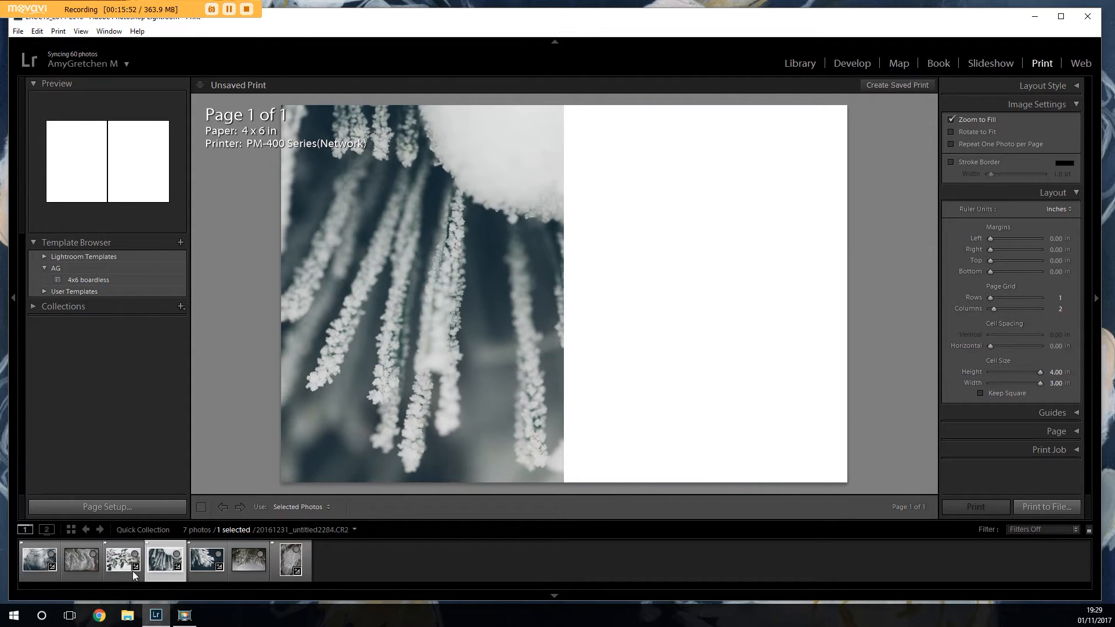
pyautogui.keyDown('ctrl'); pyautogui.click(37, 561); pyautogui.keyUp('ctrl')
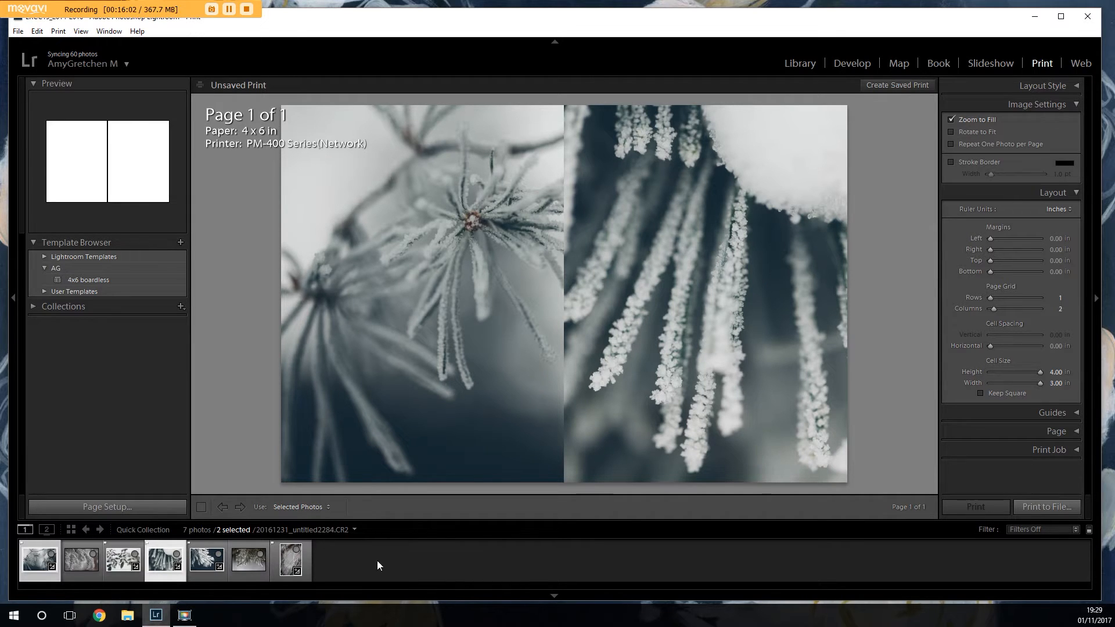
pyautogui.click(322, 506)
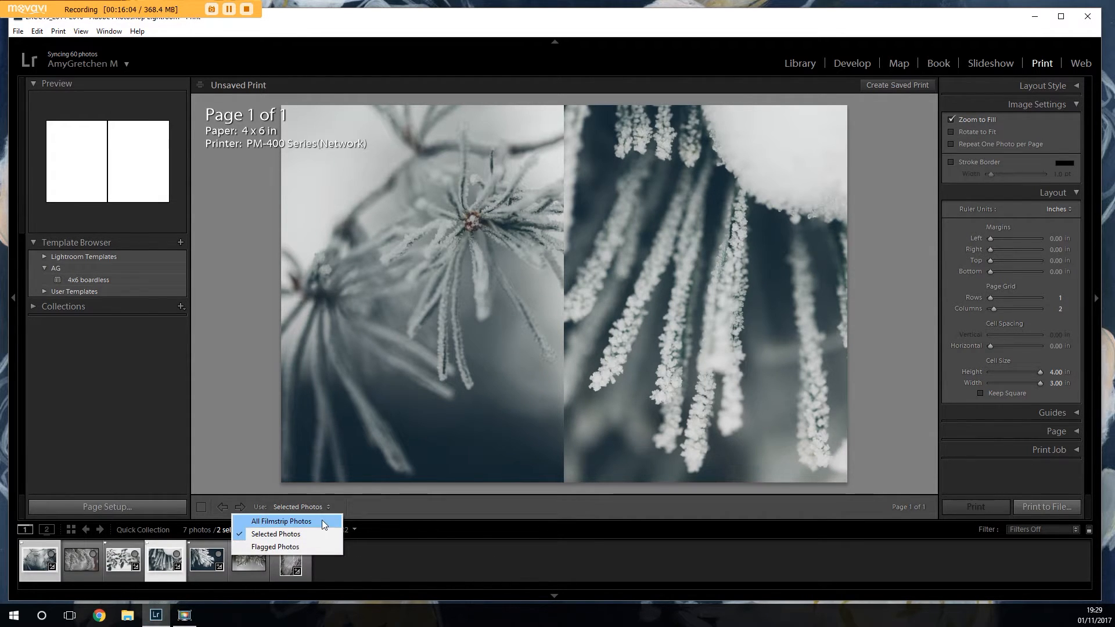
pyautogui.click(322, 520)
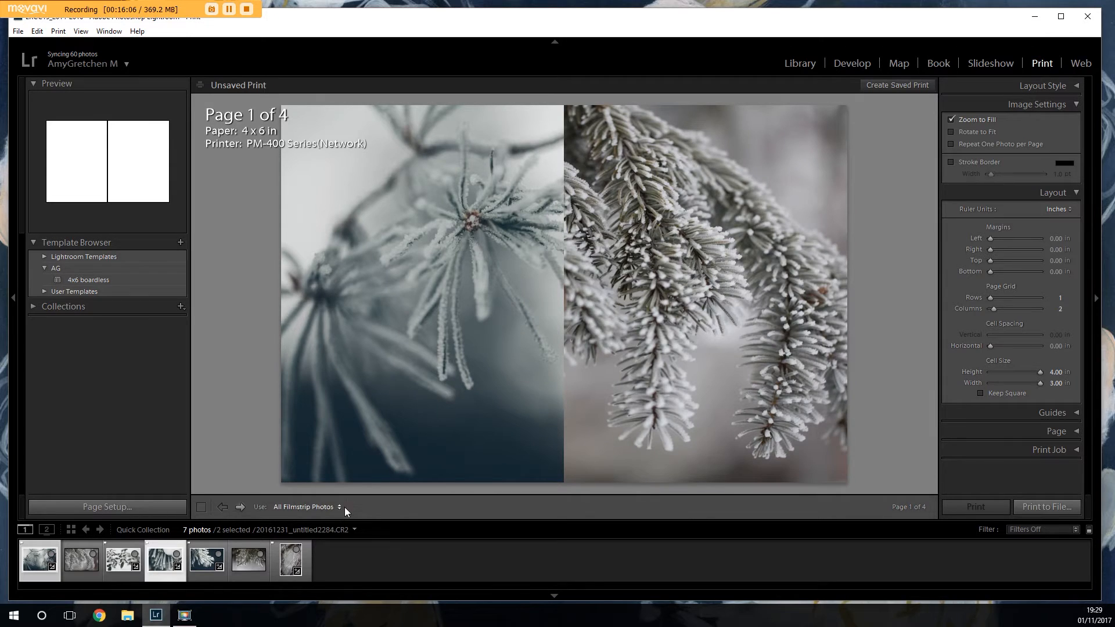
# - Shift the second photo on page 1 further left and save the layout as template "4x6 - 2 3x4 boardless" in the AG folder
pyautogui.moveTo(700, 348); pyautogui.dragTo(653, 357)
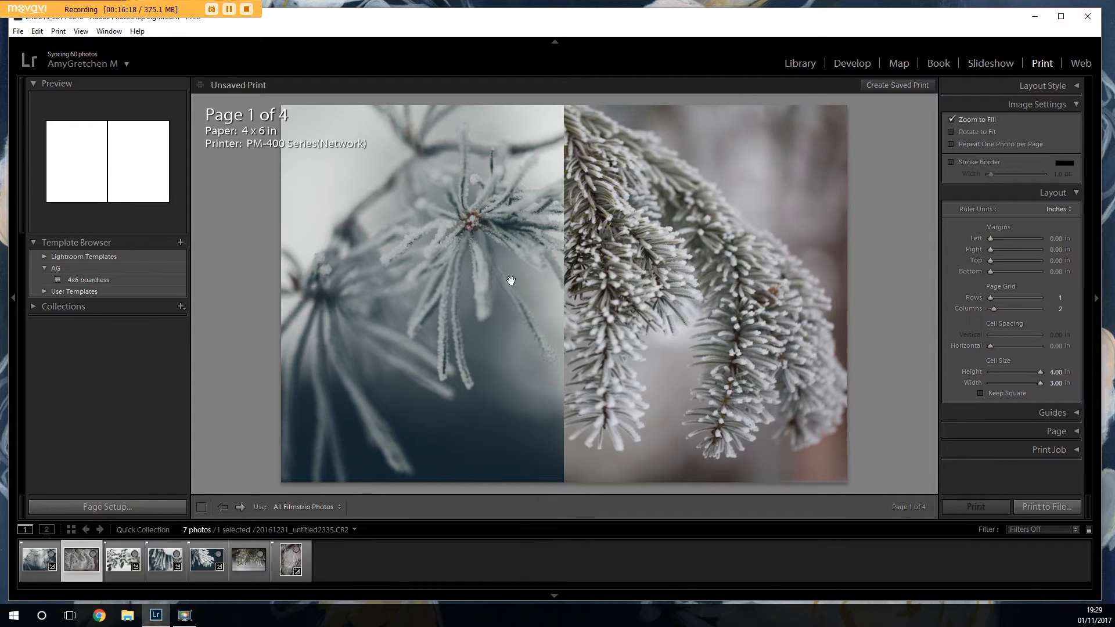
pyautogui.click(181, 242)
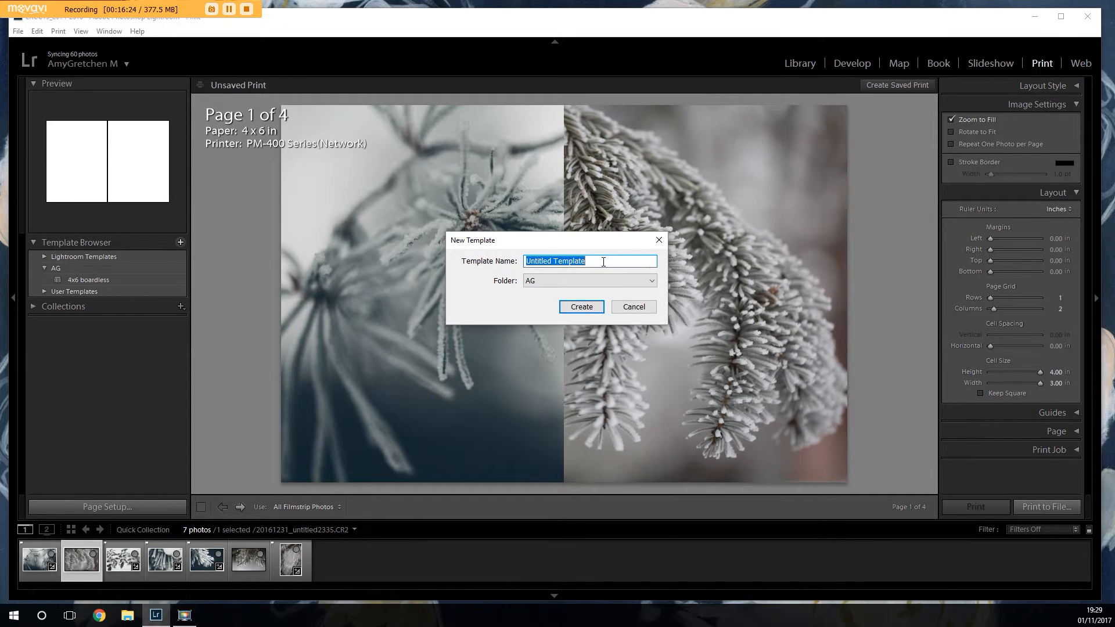
pyautogui.write('4x6')
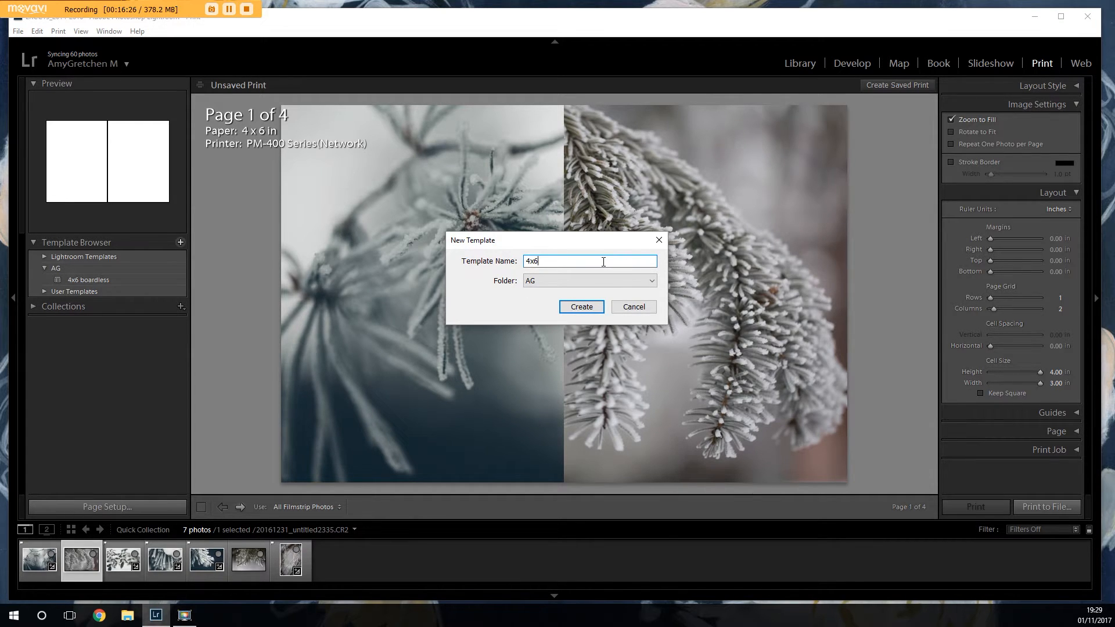
pyautogui.write(' - 2 3x4 boardless')
pyautogui.click(583, 307)
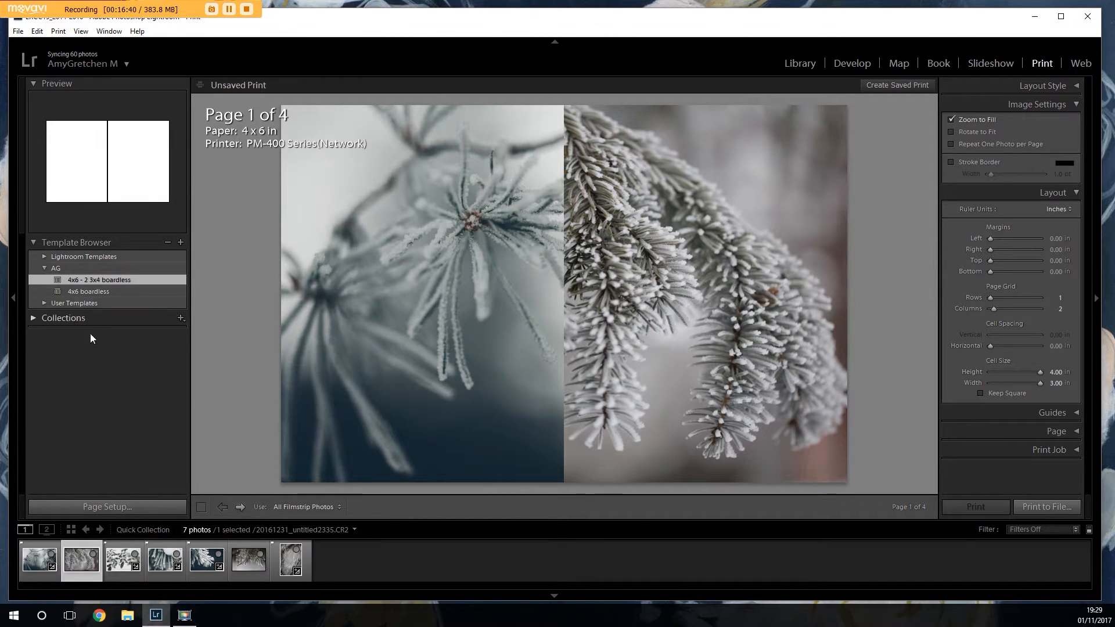
# - Reapply the "4x6 - 2 3x4 boardless" template and turn off Borderless in the printer properties, confirming the print setup
pyautogui.click(102, 289)
pyautogui.click(102, 280)
pyautogui.click(164, 509)
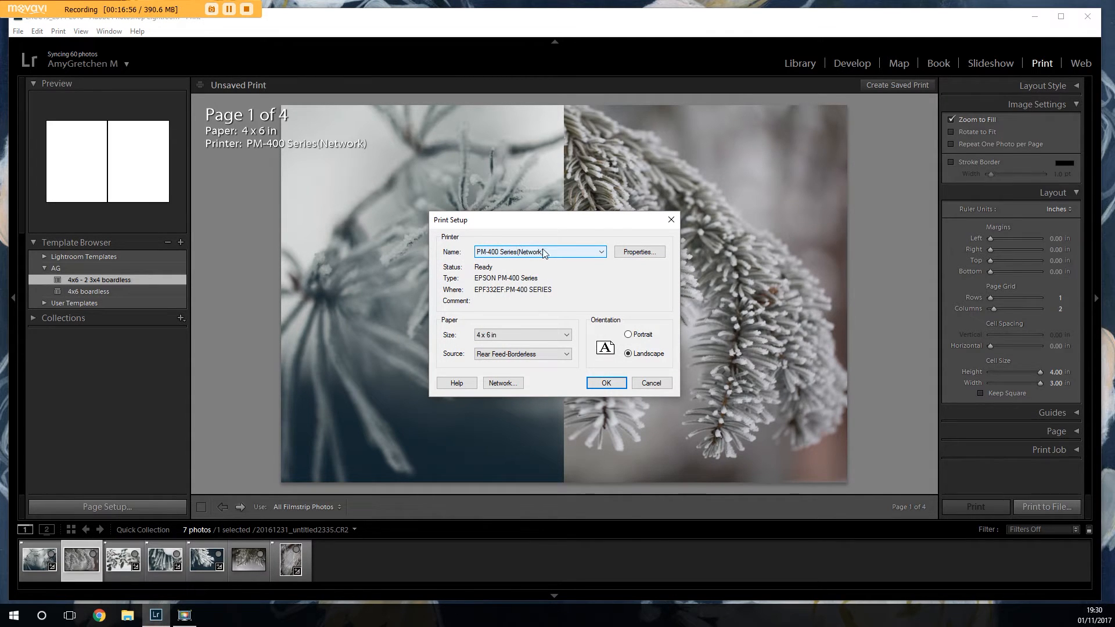
pyautogui.click(633, 252)
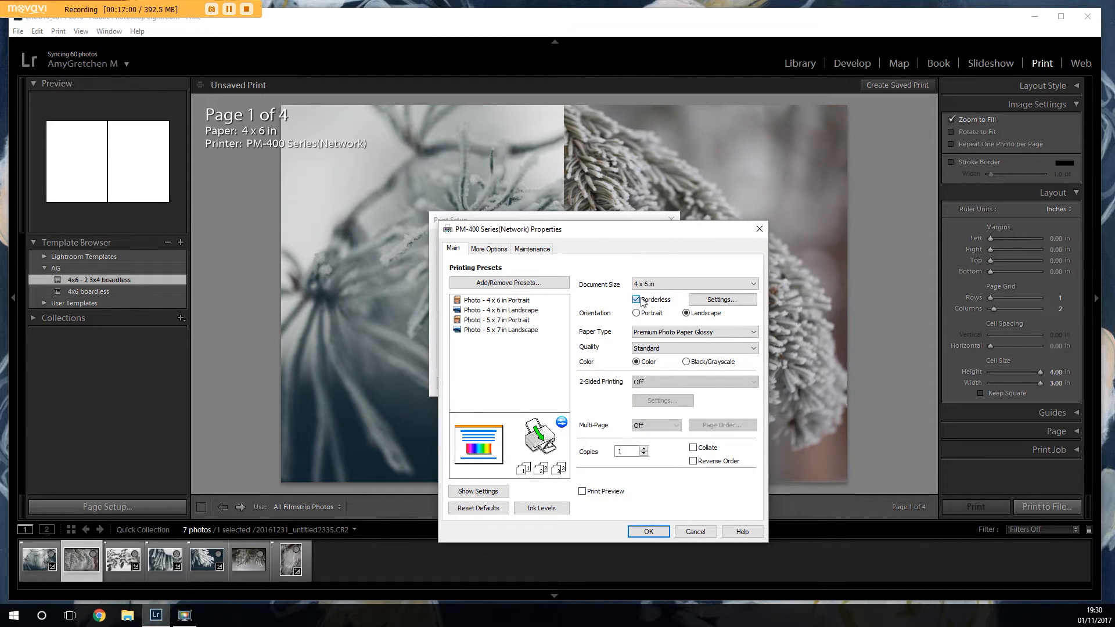
pyautogui.click(641, 299)
pyautogui.click(648, 532)
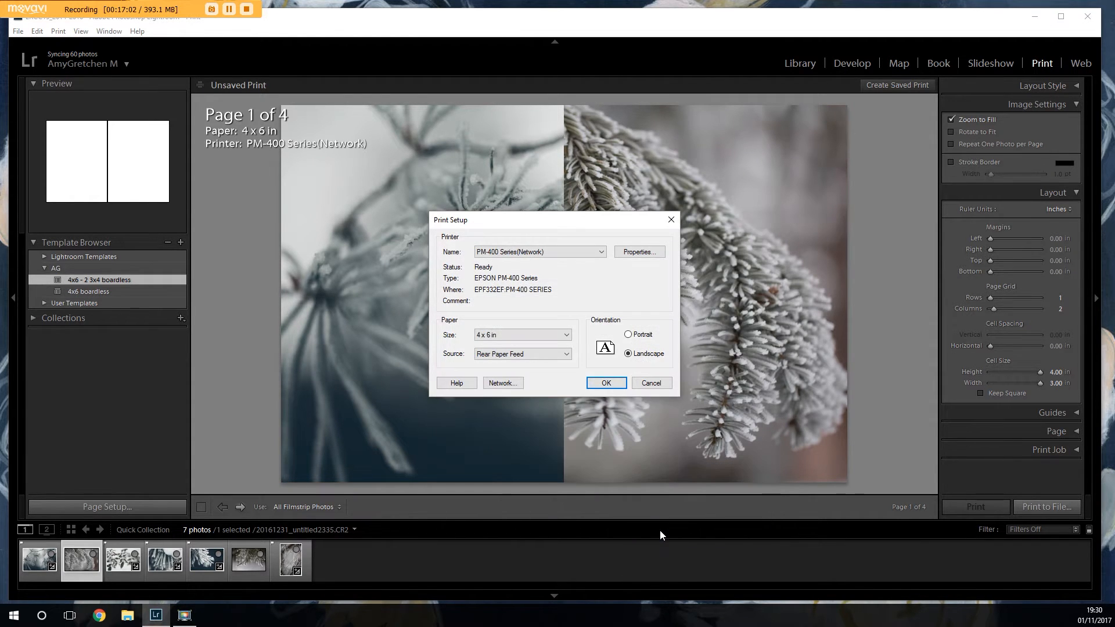
pyautogui.click(605, 382)
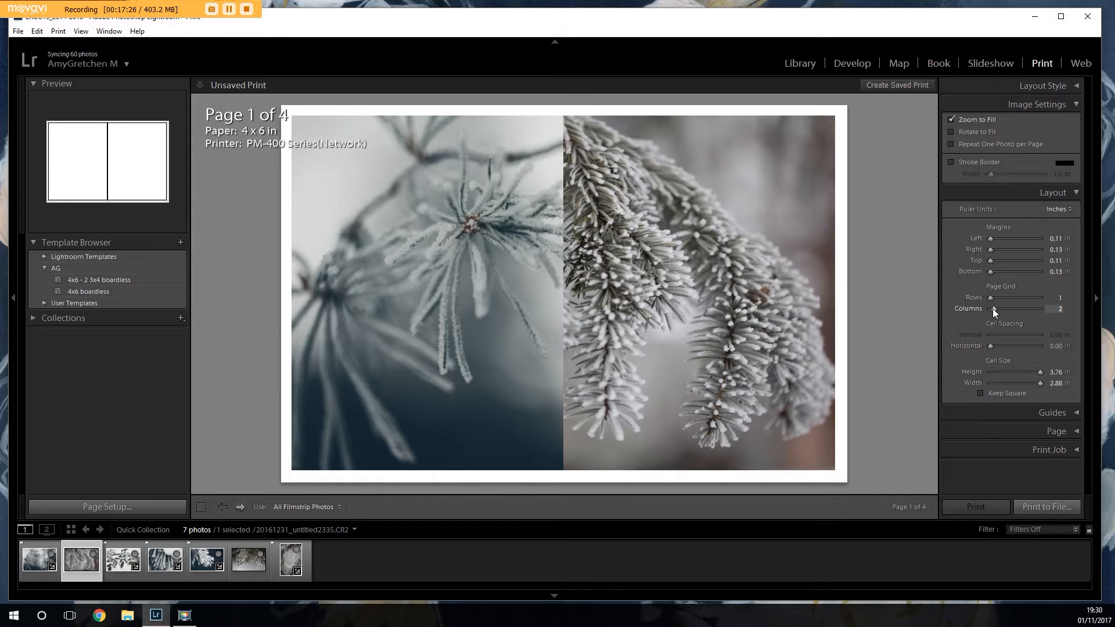
# - Reduce the page grid to 1 column and widen the cell to 5.76 inches
pyautogui.moveTo(992, 308); pyautogui.dragTo(984, 308)
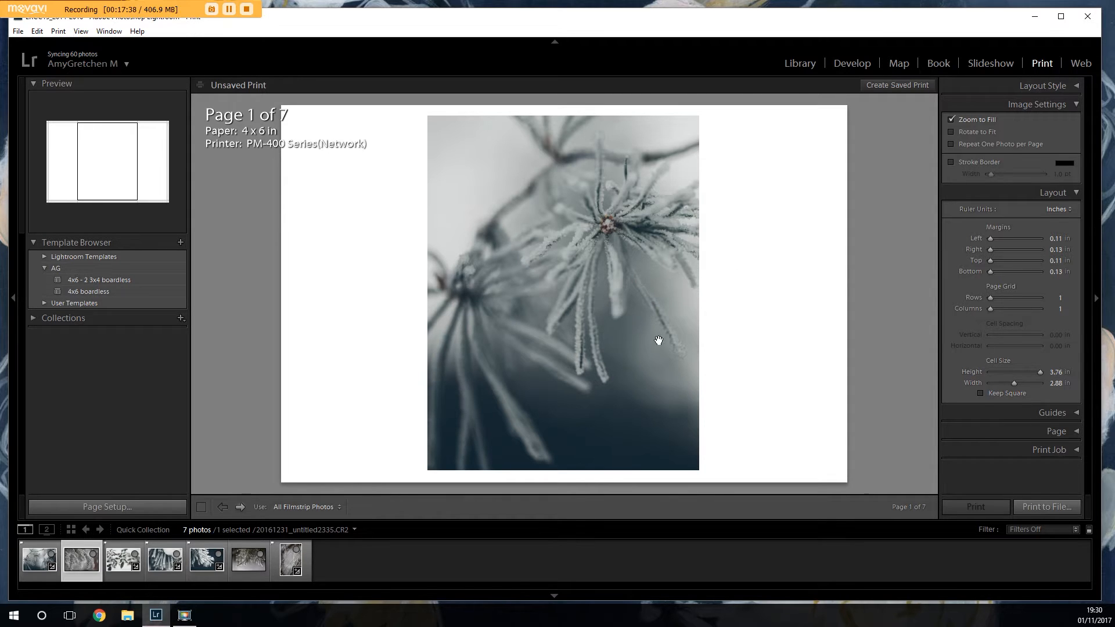
pyautogui.moveTo(1014, 383); pyautogui.dragTo(1080, 382)
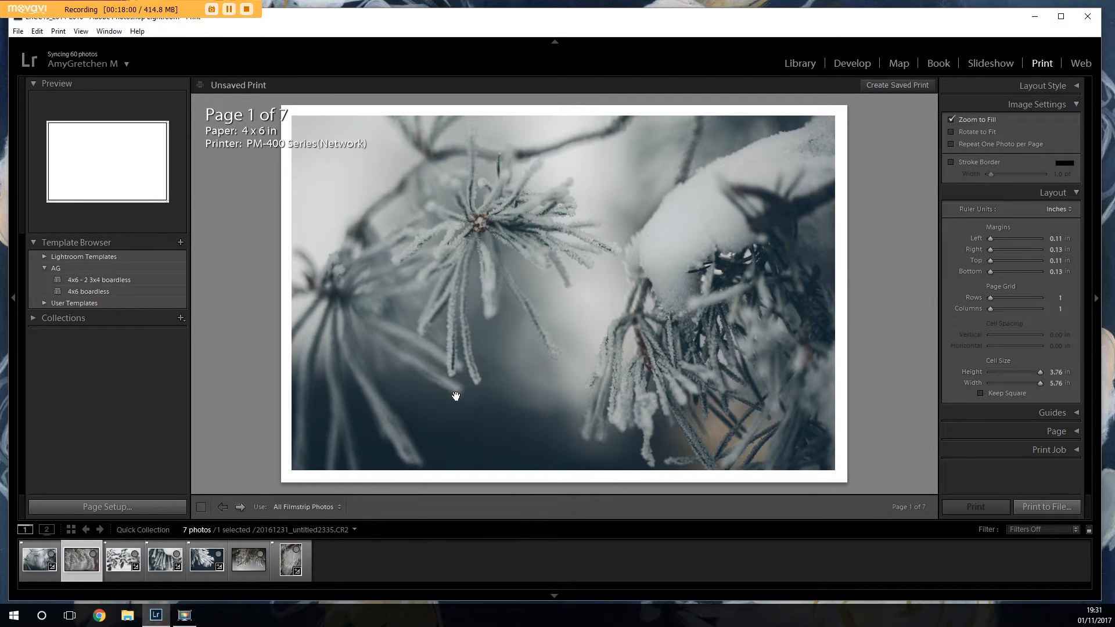
# - Save the single-photo bordered layout as a new template named "4x6 boarder" in the AG folder
pyautogui.click(181, 242)
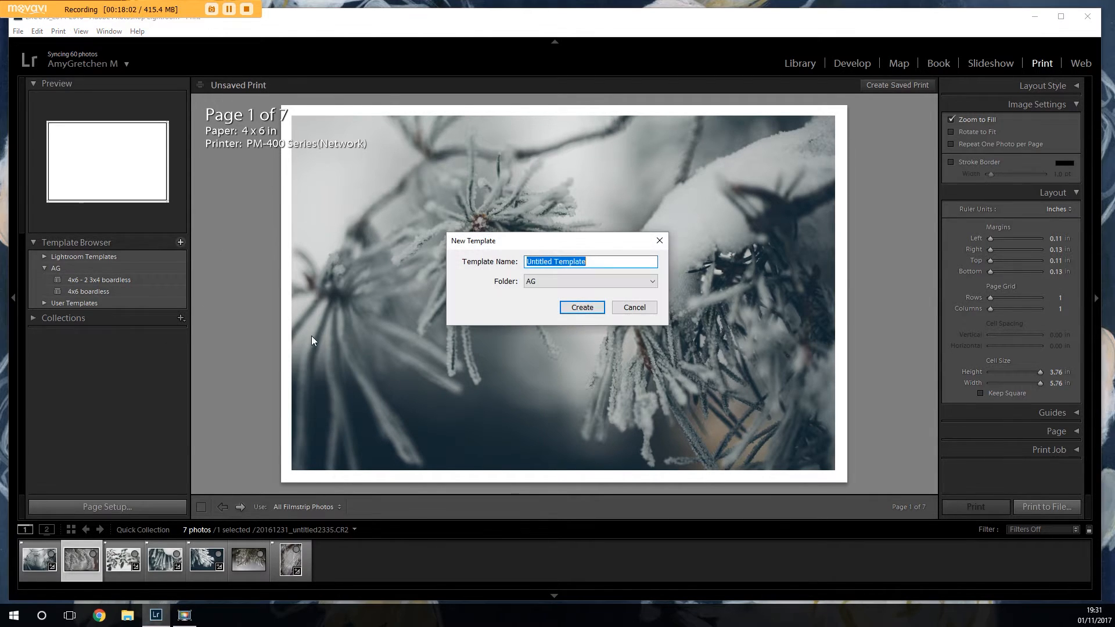
pyautogui.write('4x6 boarder')
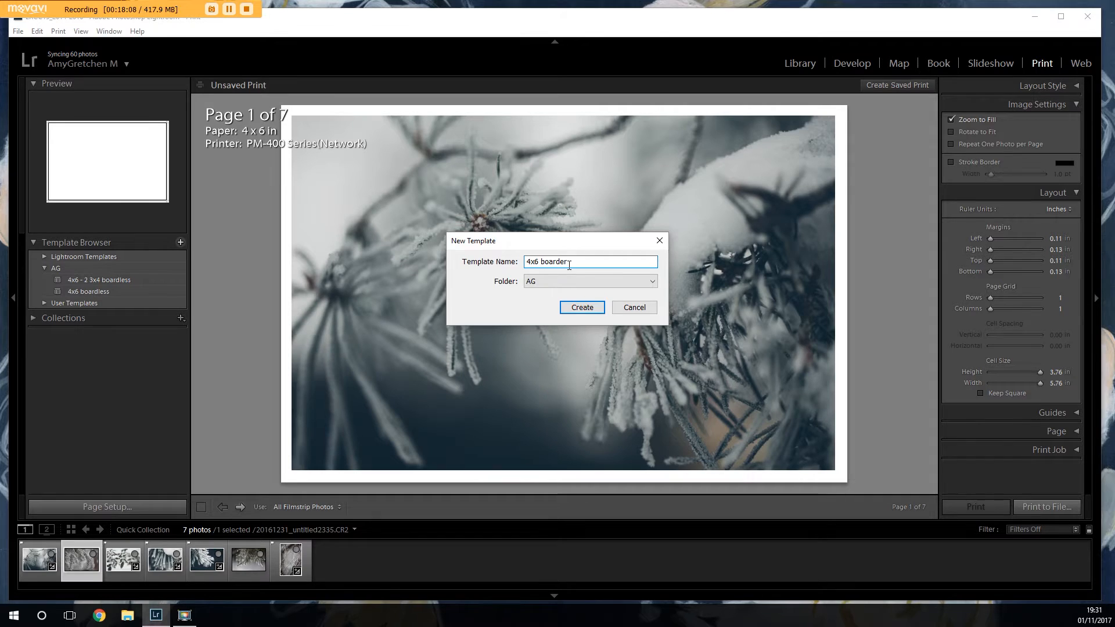
pyautogui.press('Return')
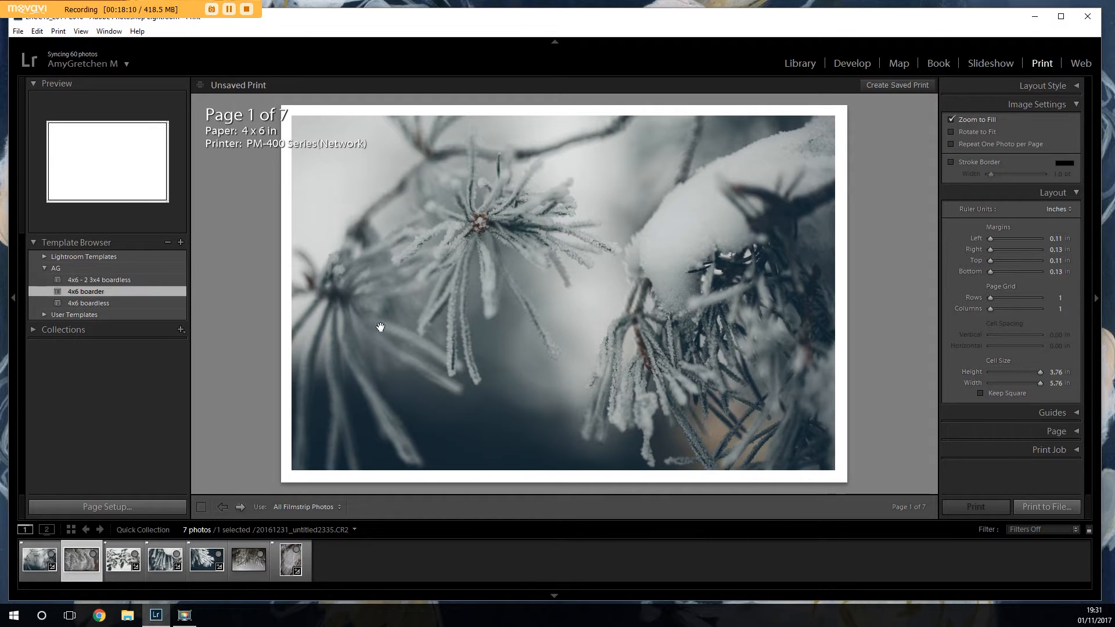
# - Compare the "4x6 boardless" and "4x6 boarder" templates by applying them alternately, ending on "4x6 boarder"
pyautogui.click(96, 304)
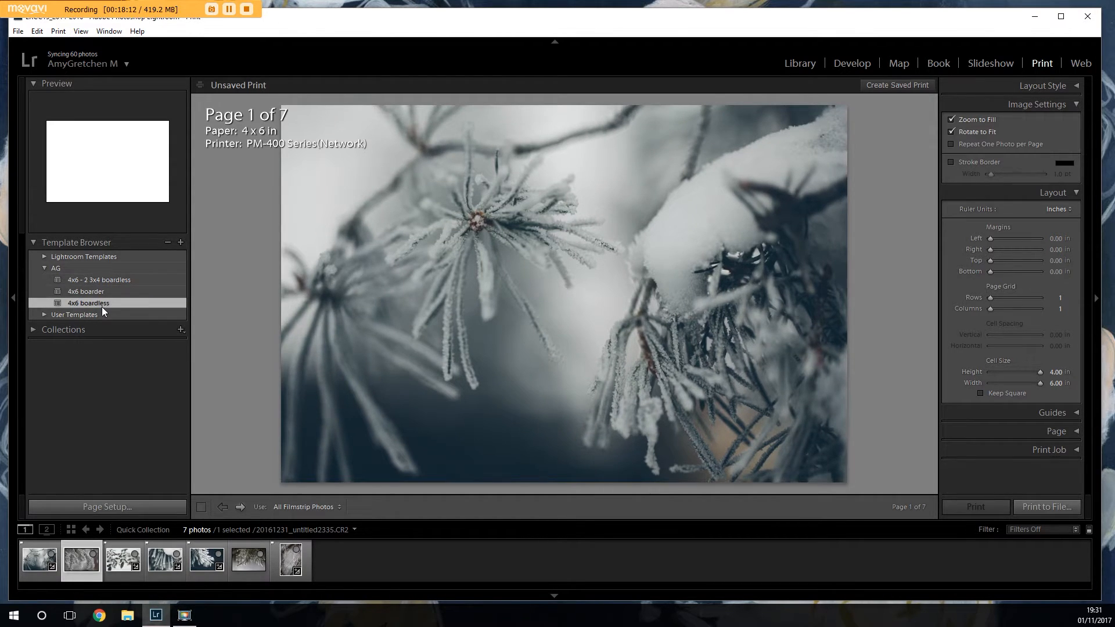
pyautogui.click(106, 292)
pyautogui.click(110, 303)
pyautogui.click(114, 292)
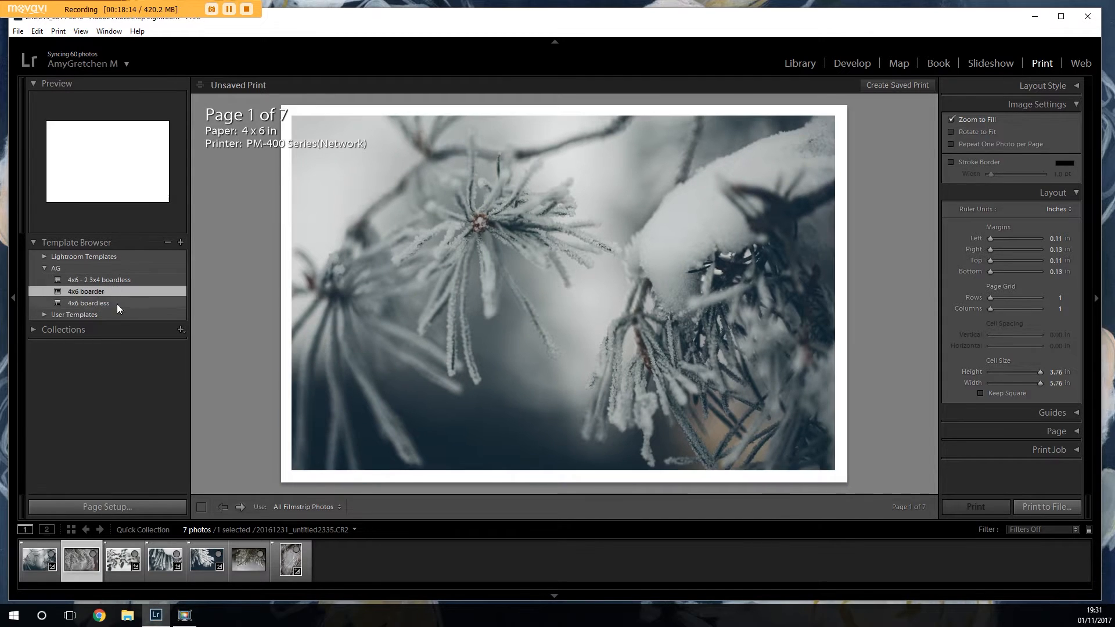
pyautogui.click(117, 303)
pyautogui.click(120, 289)
pyautogui.click(120, 303)
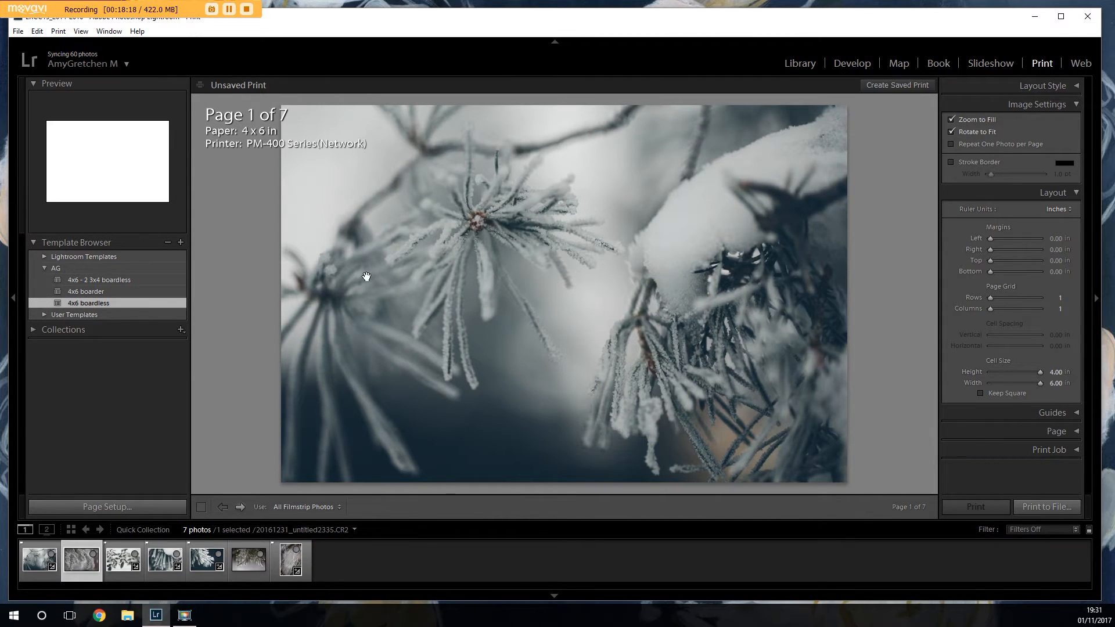
pyautogui.click(138, 291)
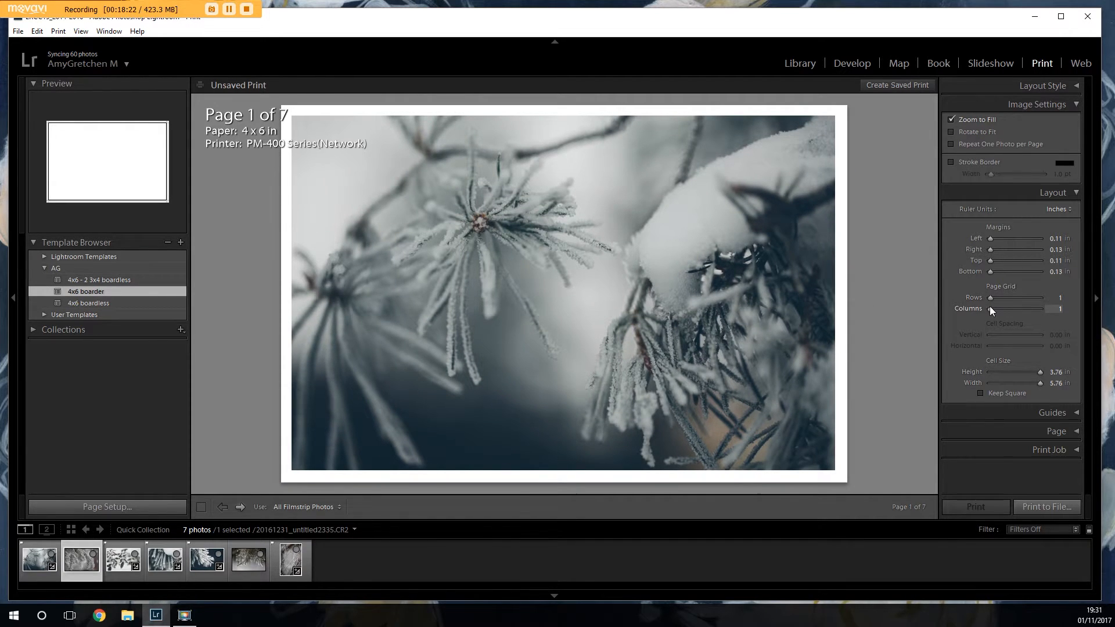
# - Set the page grid to 2 columns with a horizontal cell spacing of 0.25 inches
pyautogui.moveTo(989, 306); pyautogui.dragTo(992, 305)
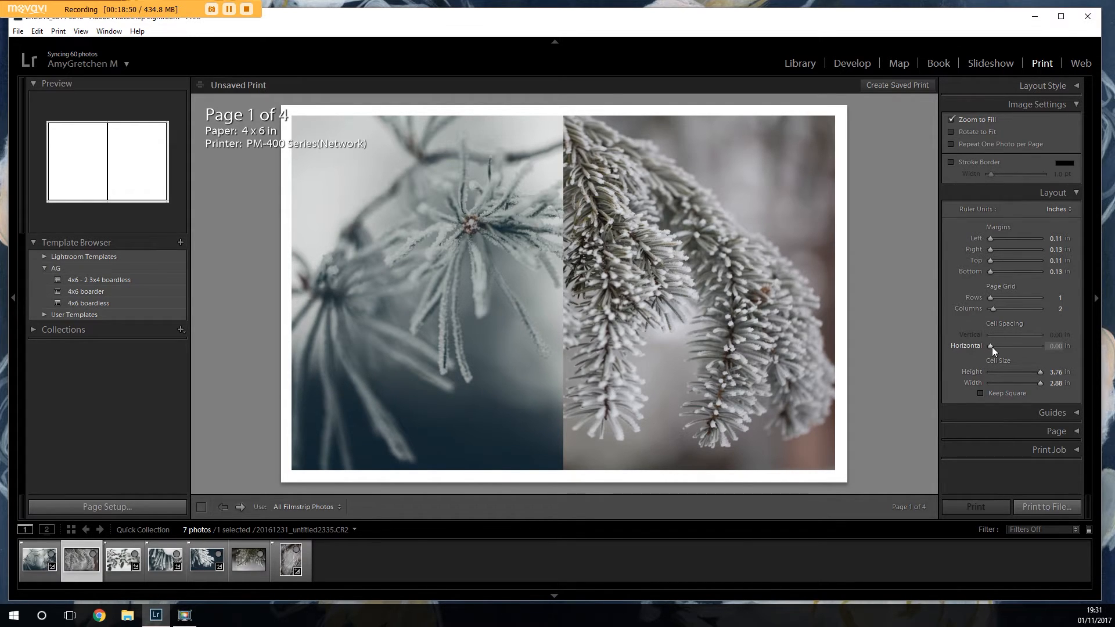
pyautogui.click(1055, 345)
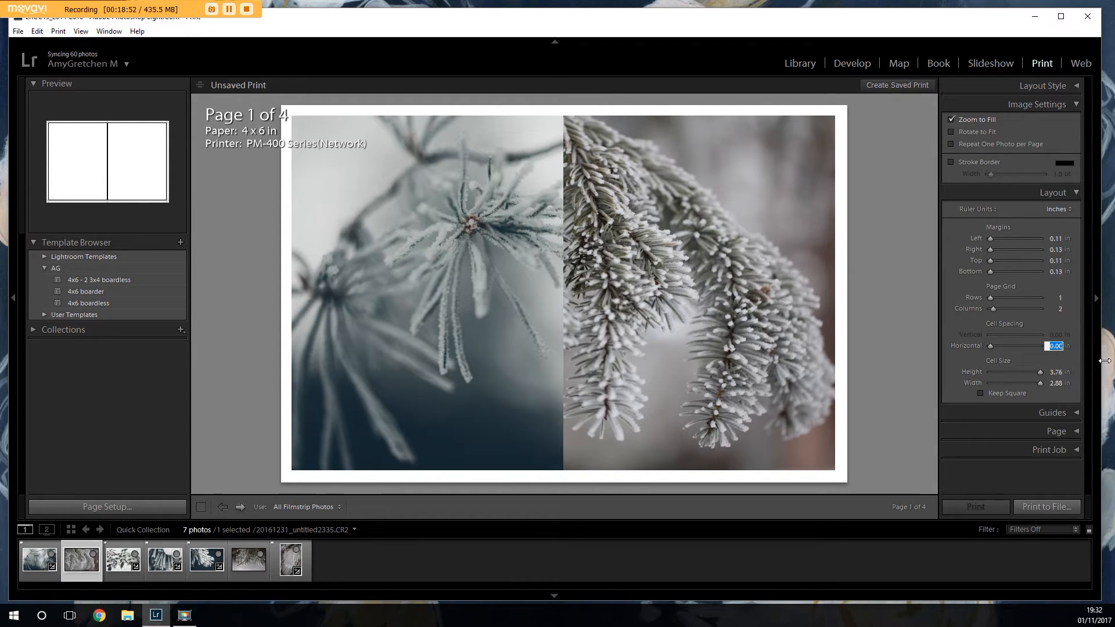
pyautogui.write('.25')
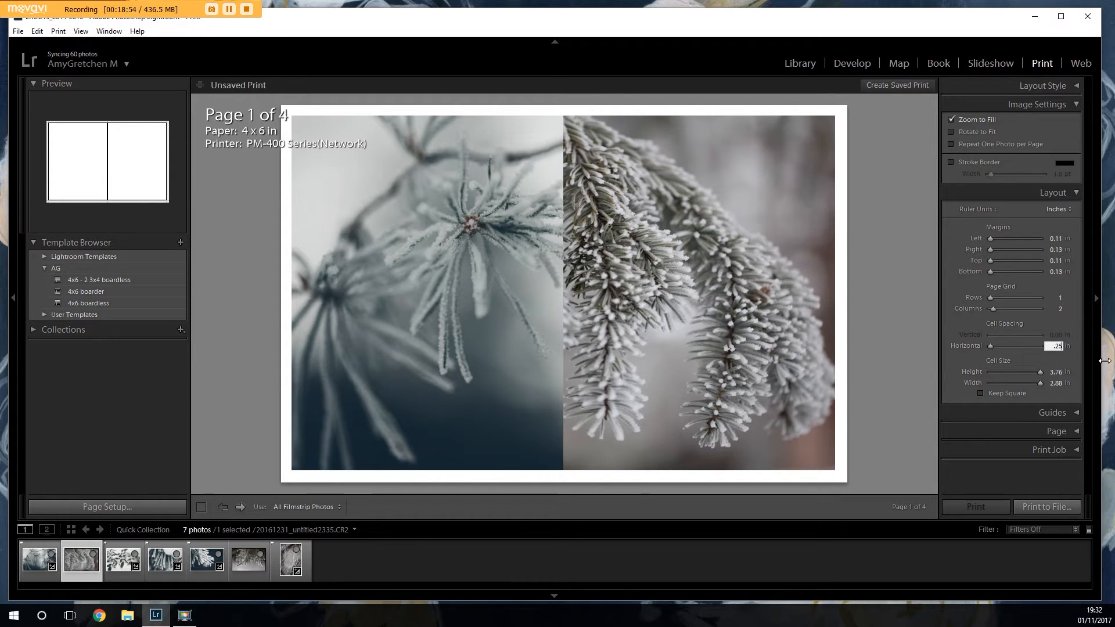
pyautogui.press('Return')
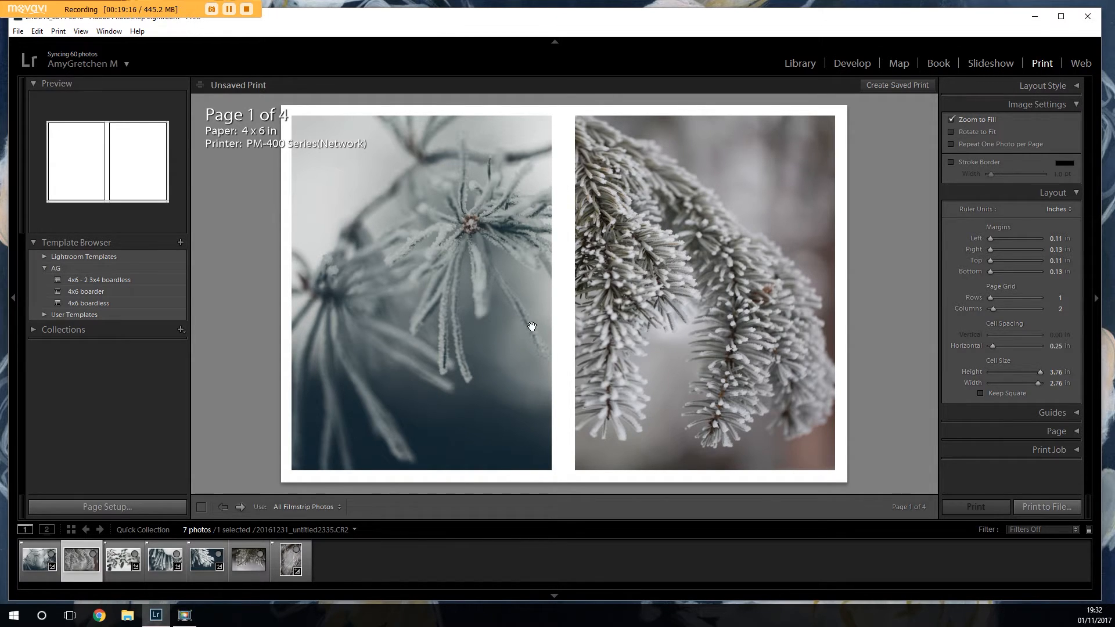
# - Save the two-photo bordered layout as a new template named "4x6 2 3x4 boarder" in the AG folder
pyautogui.click(180, 242)
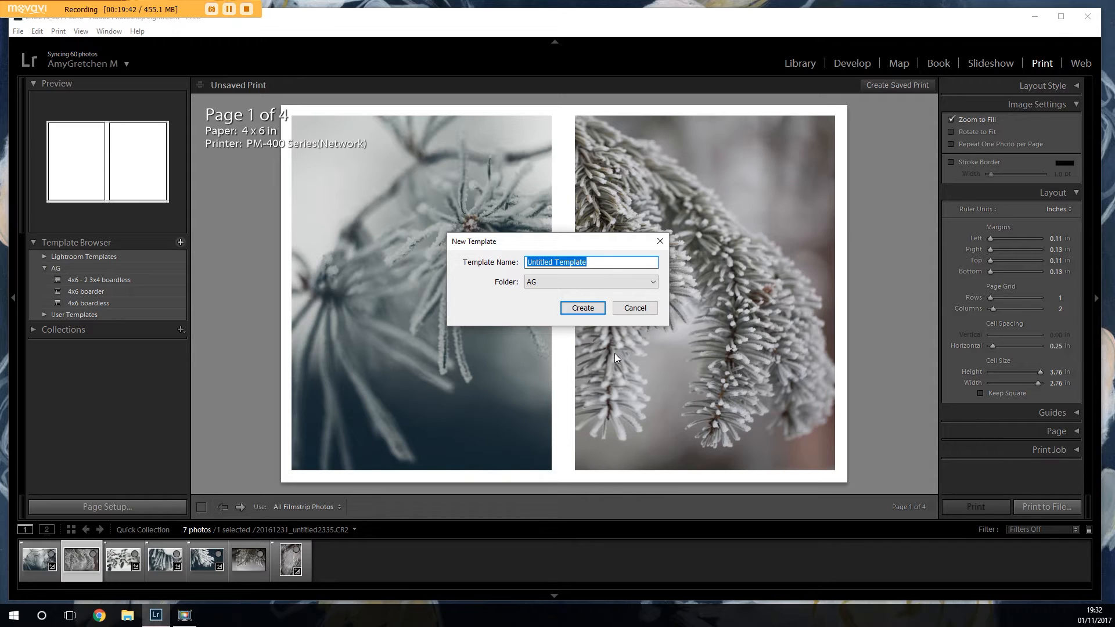
pyautogui.write('4x6 2 ')
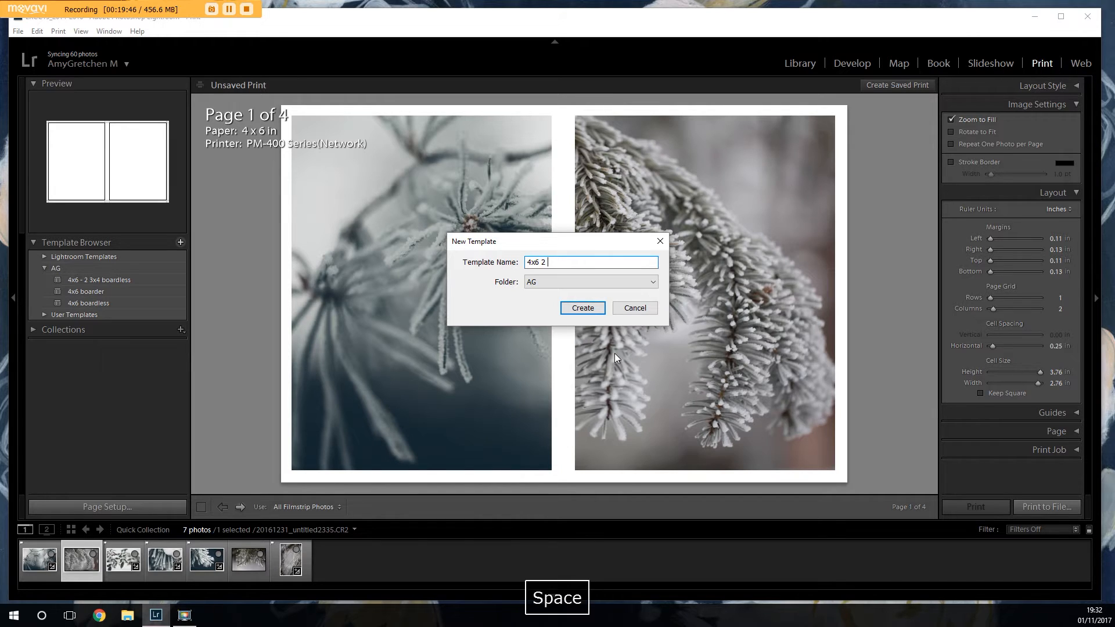
pyautogui.write('3x')
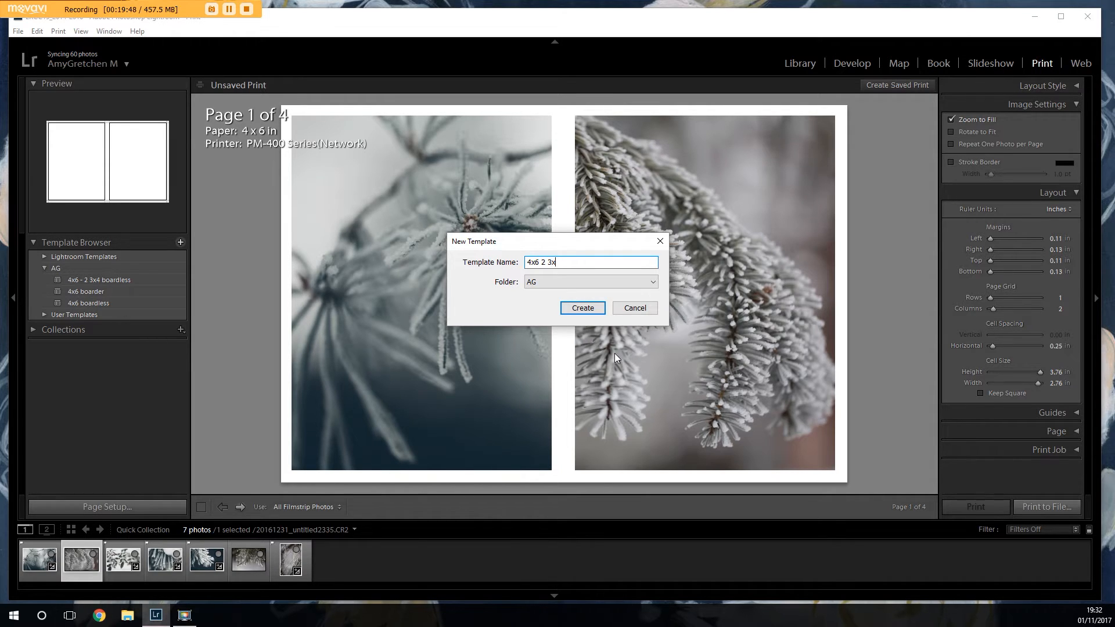
pyautogui.write('s')
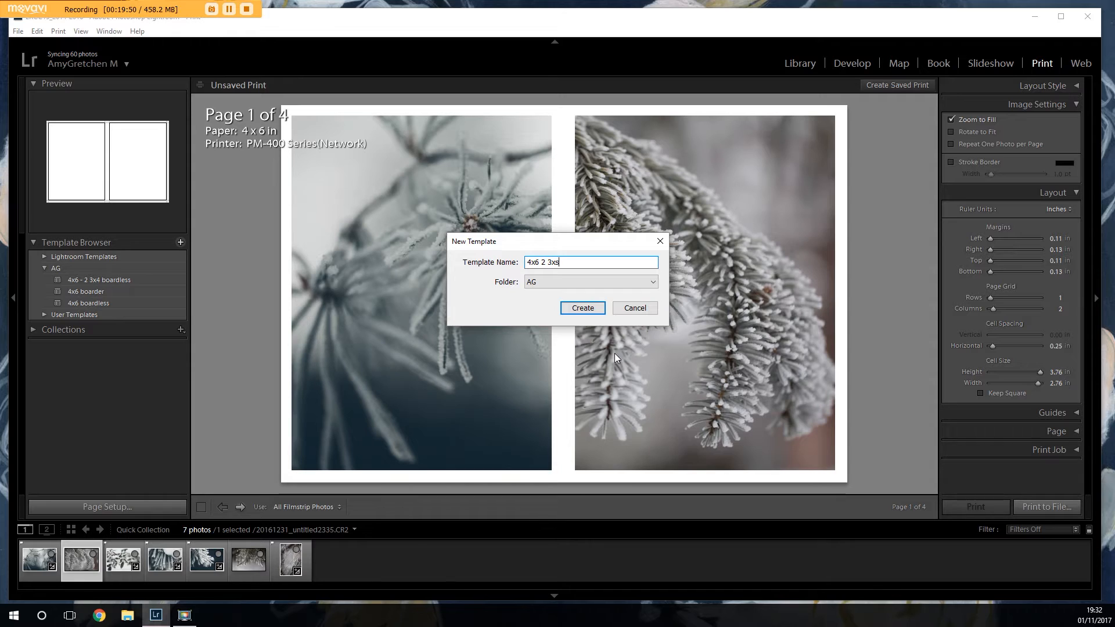
pyautogui.press('BackSpace')
pyautogui.write('4 boarder')
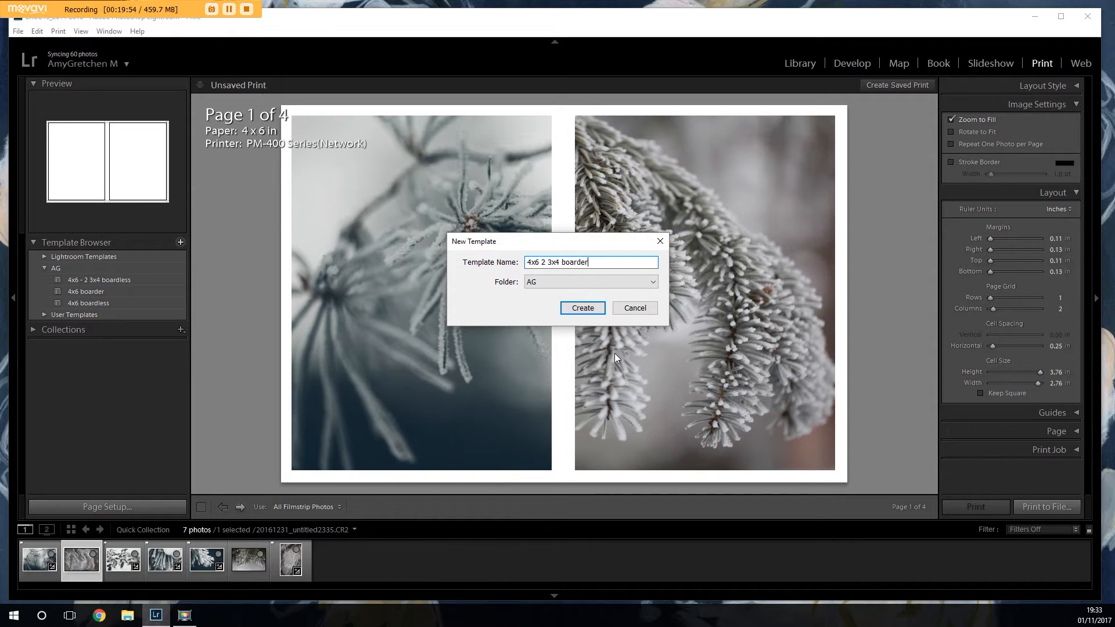
pyautogui.click(569, 314)
pyautogui.click(100, 281)
pyautogui.click(102, 287)
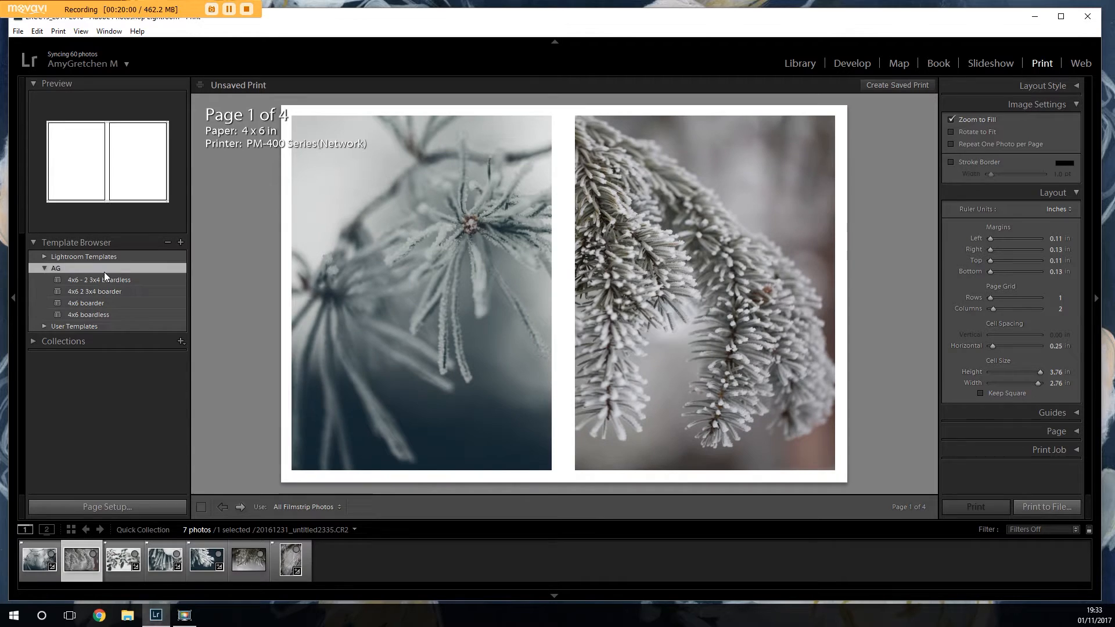
# - Apply the "4x6 2 3x4 boarder" template and set a grid of 2 rows by 3 columns, spaced 0.15 inches vertically and 0.12 inches horizontally
pyautogui.click(108, 280)
pyautogui.click(95, 289)
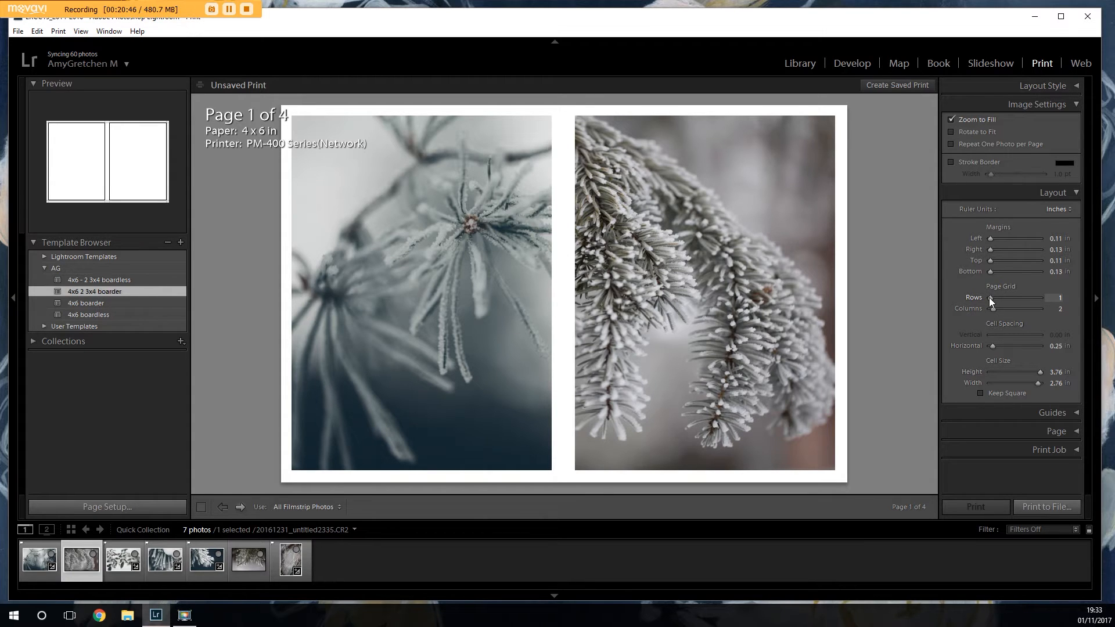
pyautogui.moveTo(988, 297); pyautogui.dragTo(991, 297)
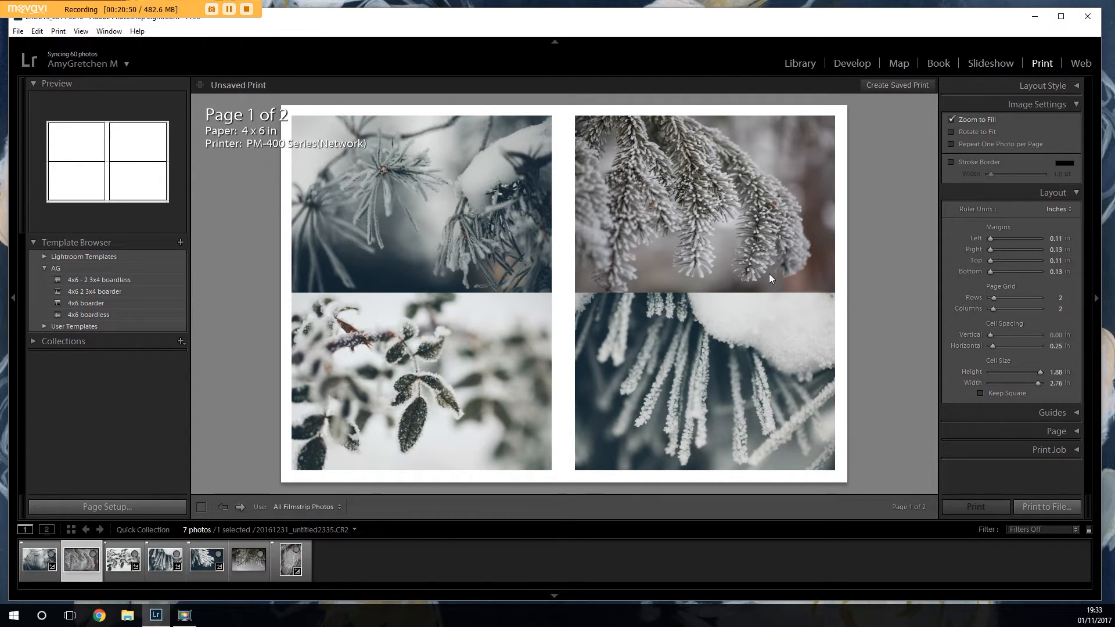
pyautogui.moveTo(991, 308); pyautogui.dragTo(994, 309)
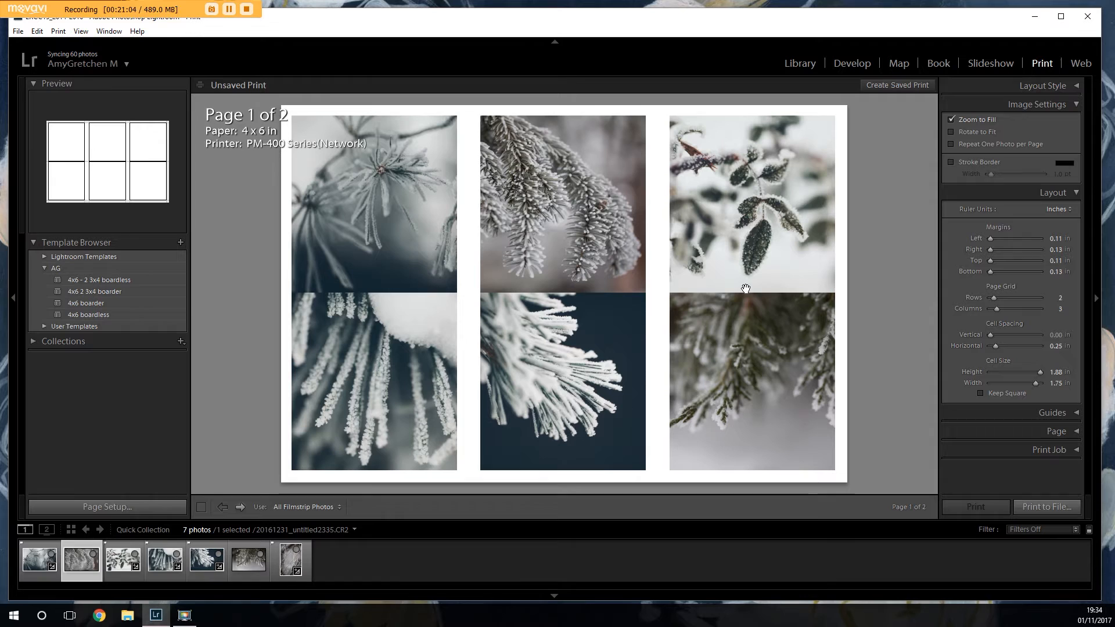
pyautogui.moveTo(991, 336)
pyautogui.mouseDown()
pyautogui.moveTo(992, 347)
pyautogui.moveTo(993, 336)
pyautogui.mouseUp()
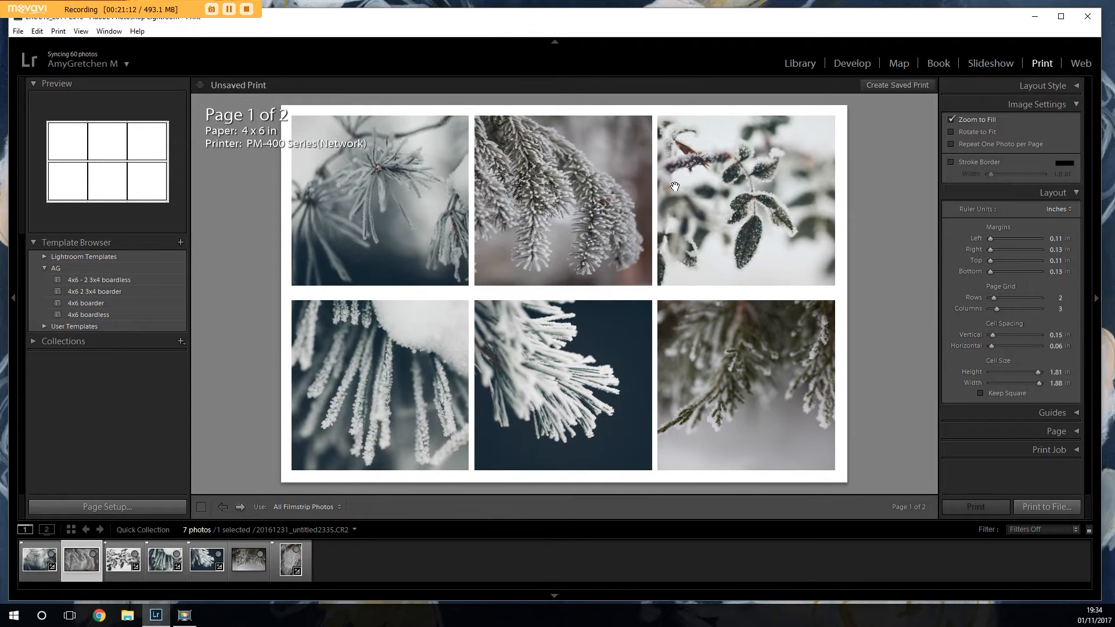
pyautogui.moveTo(993, 347); pyautogui.dragTo(994, 346)
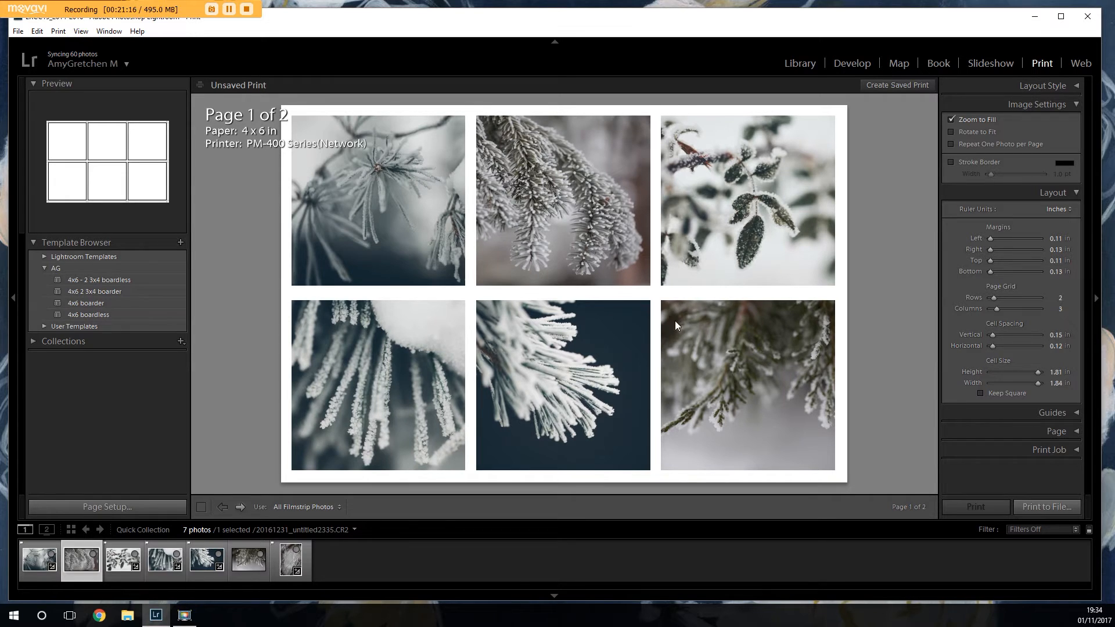
# - Set both the vertical and horizontal cell spacing of the six-photo bordered layout to 0.25 inches
pyautogui.click(1055, 335)
pyautogui.write('.2')
pyautogui.press('Tab')
pyautogui.write('.20')
pyautogui.press('BackSpace')
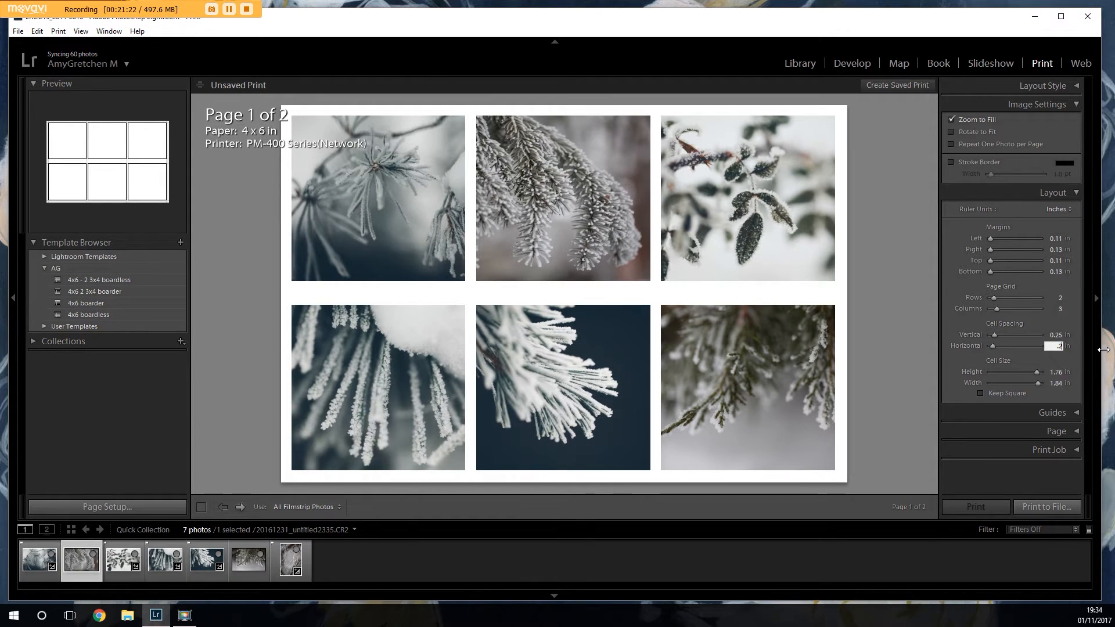
pyautogui.write('5')
pyautogui.press('Return')
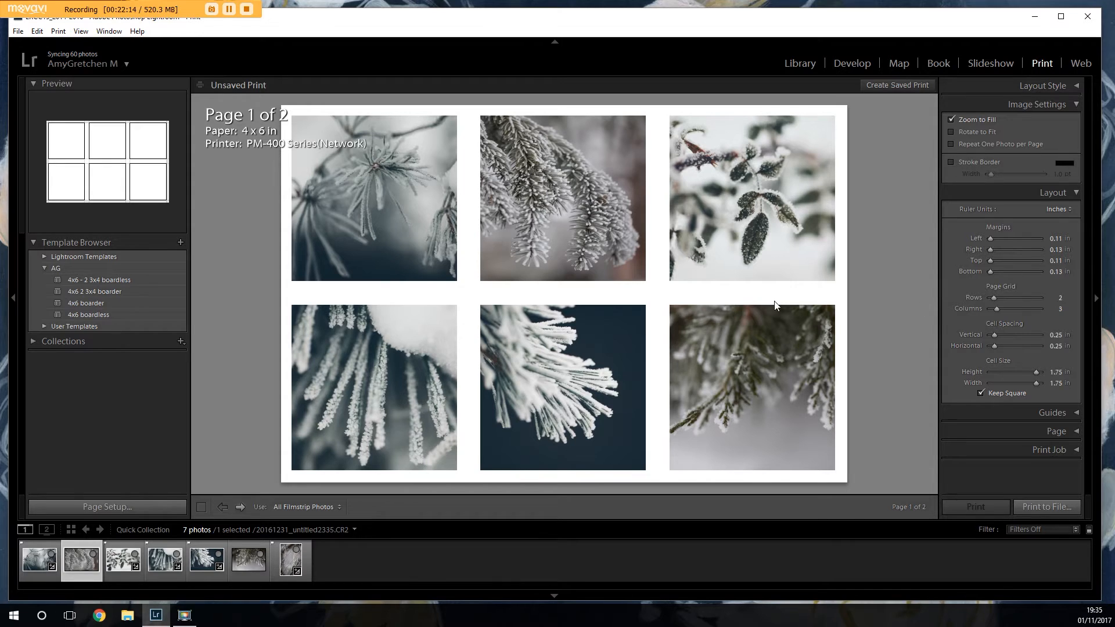
# - Apply the "4x6 - 2 3x4 boardless" template and set its page grid to 2 rows and 3 columns
pyautogui.click(124, 503)
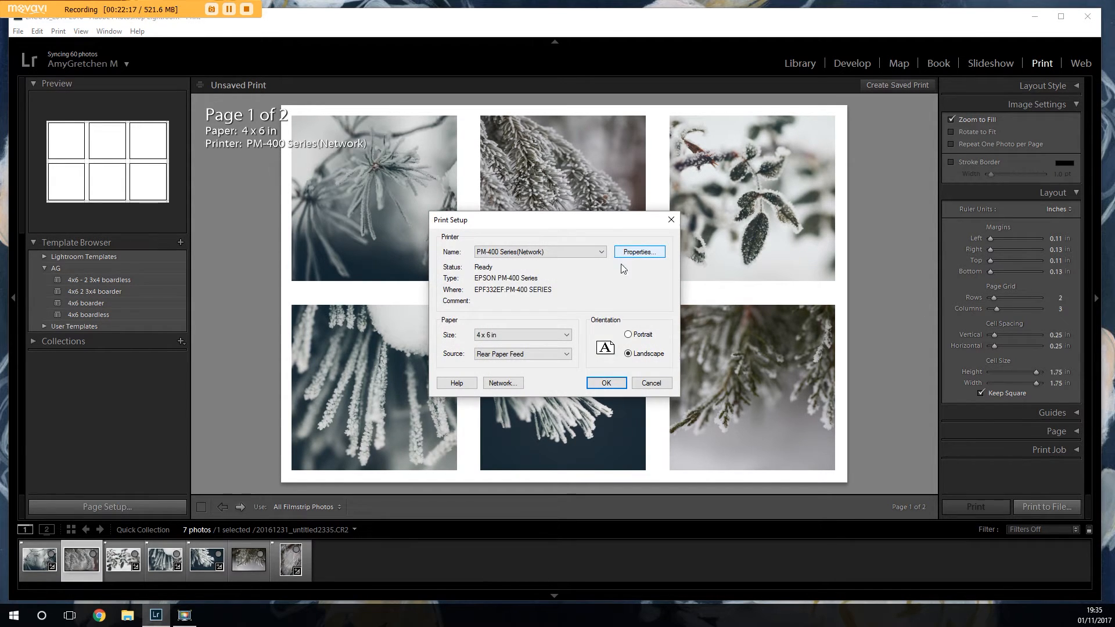
pyautogui.click(648, 385)
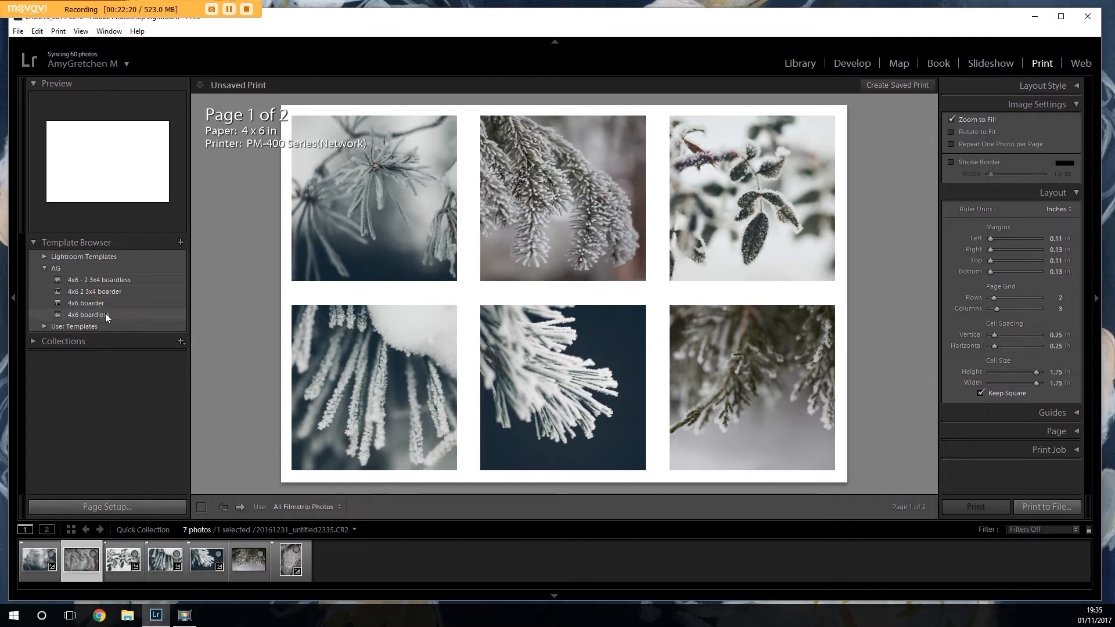
pyautogui.click(122, 280)
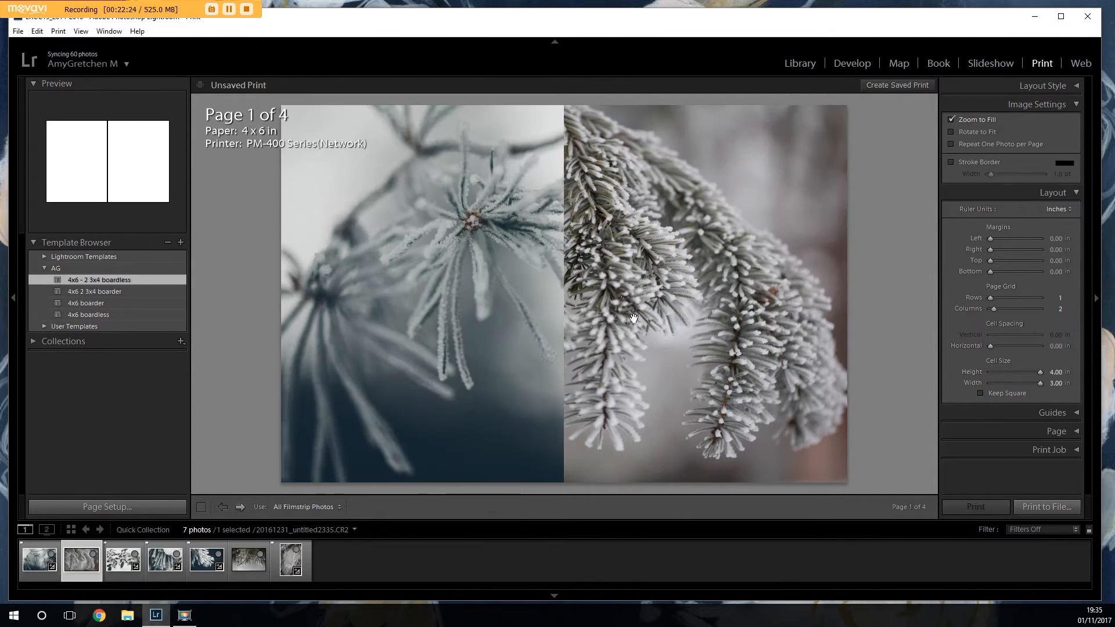
pyautogui.moveTo(992, 299); pyautogui.dragTo(996, 308)
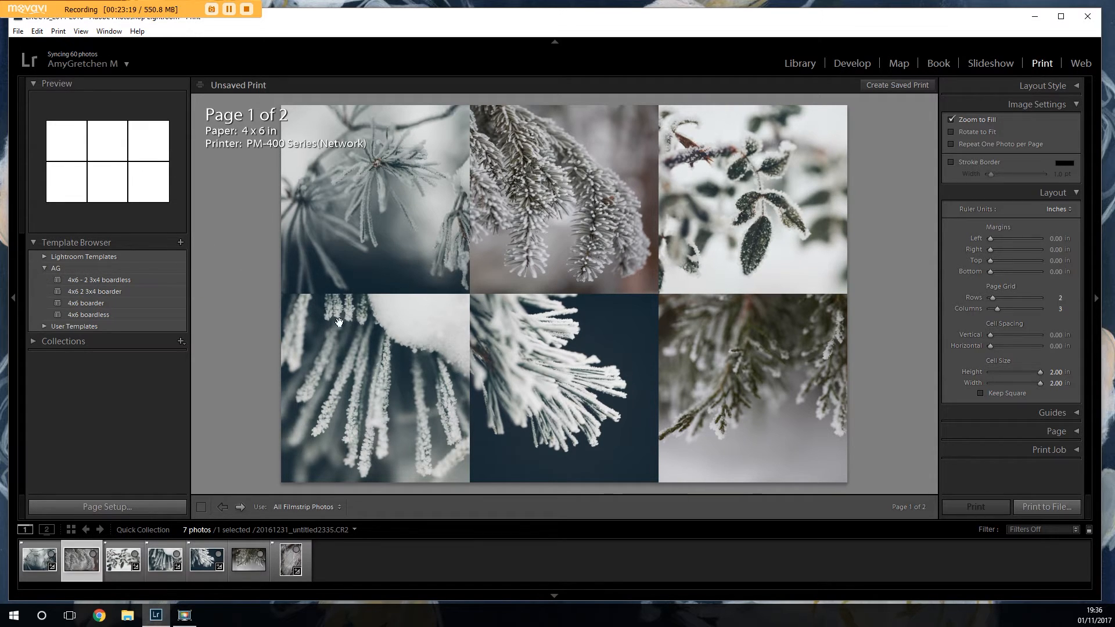
# - Save the six-photo borderless layout as a new template named "4x6 - 6 2x2" in the AG folder
pyautogui.click(179, 242)
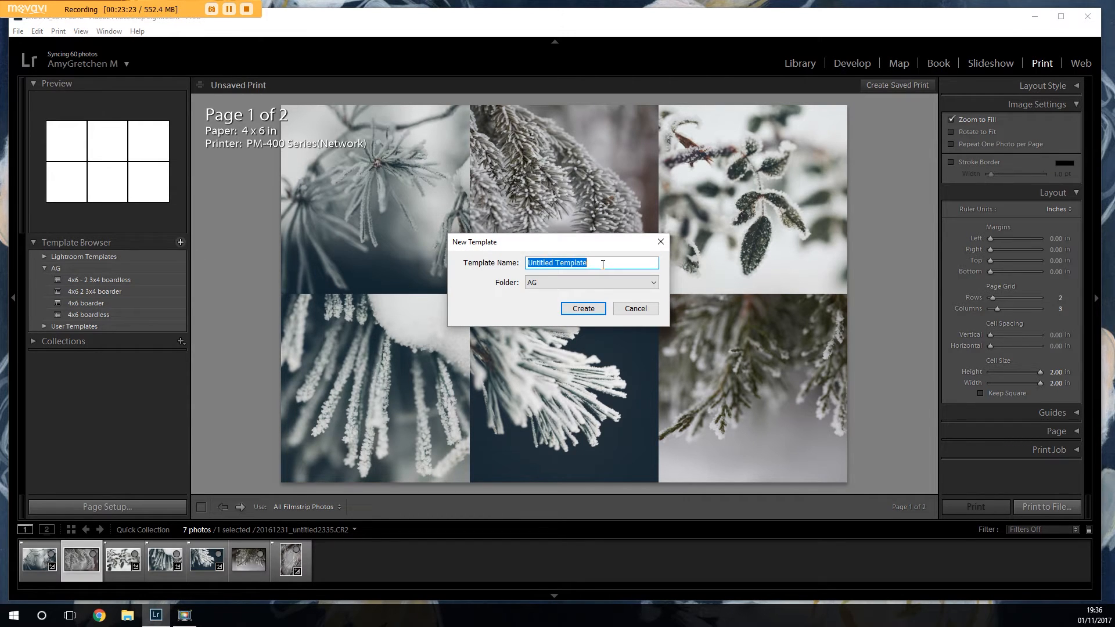
pyautogui.write('4x6 -')
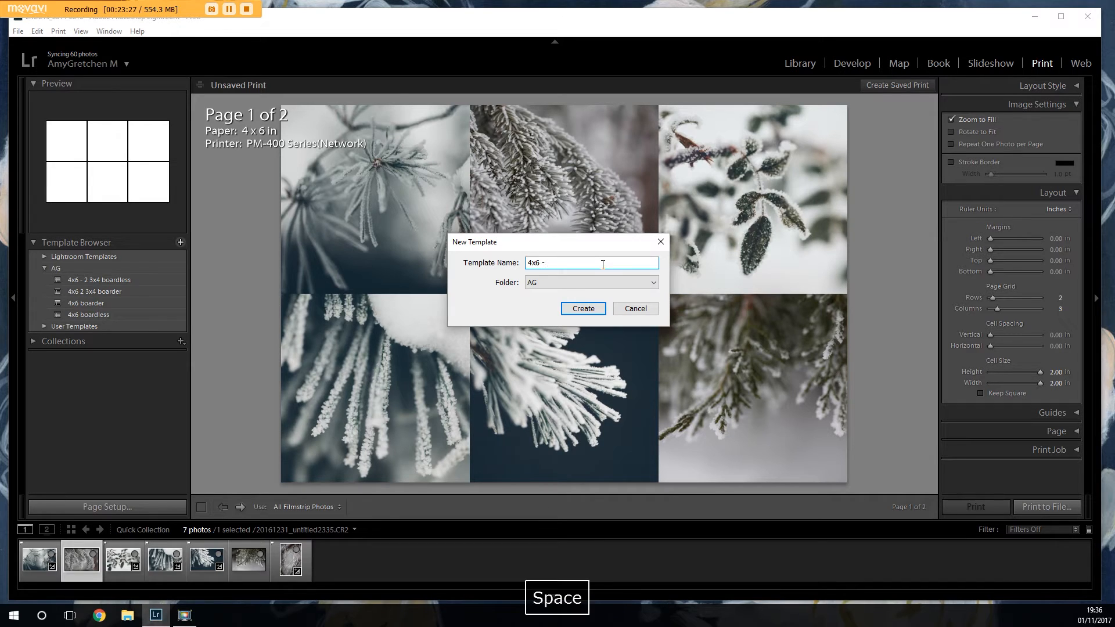
pyautogui.write(' 6 2x2')
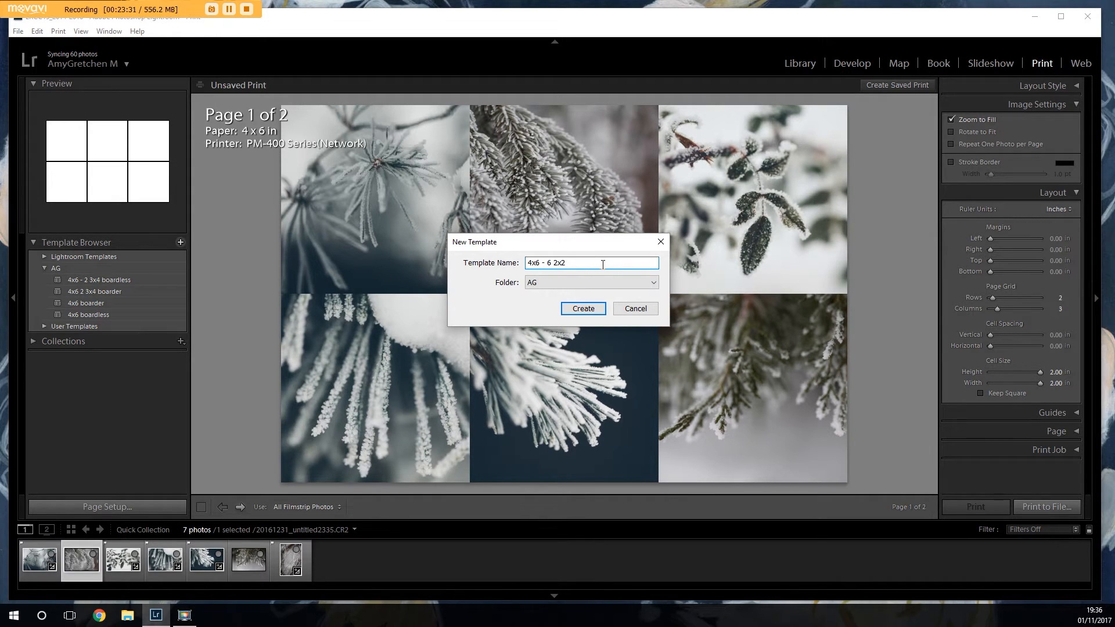
pyautogui.press('Return')
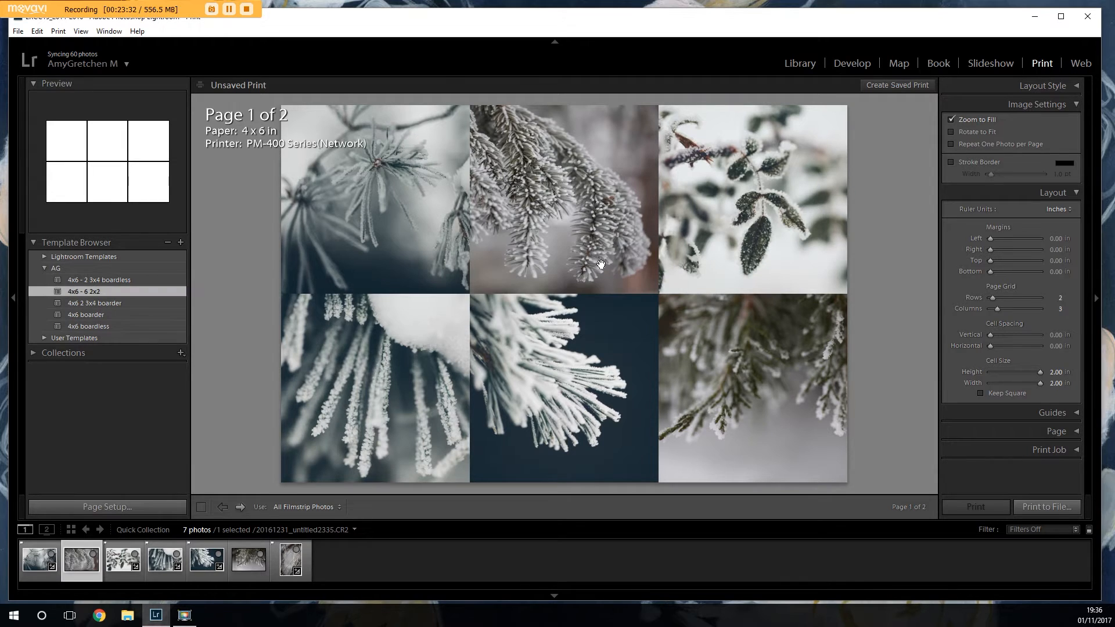
# - Review the saved AG templates by applying them one after another, ending on "4x6 - 6 2x2"
pyautogui.click(113, 280)
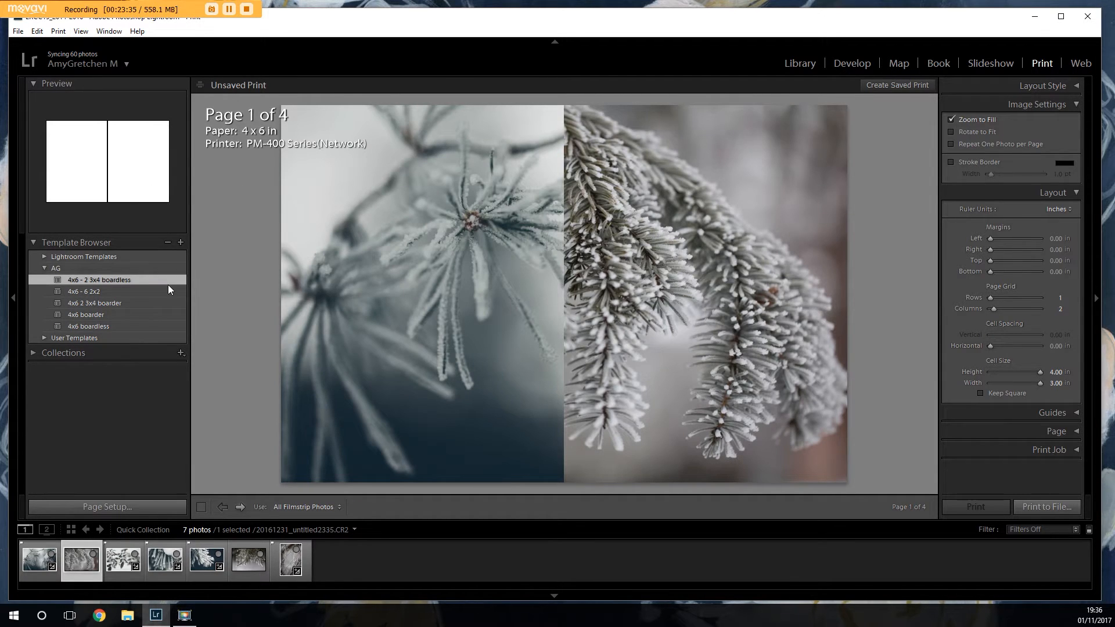
pyautogui.click(165, 291)
pyautogui.click(160, 303)
pyautogui.click(159, 314)
pyautogui.click(157, 325)
pyautogui.click(158, 303)
pyautogui.click(158, 280)
pyautogui.click(106, 293)
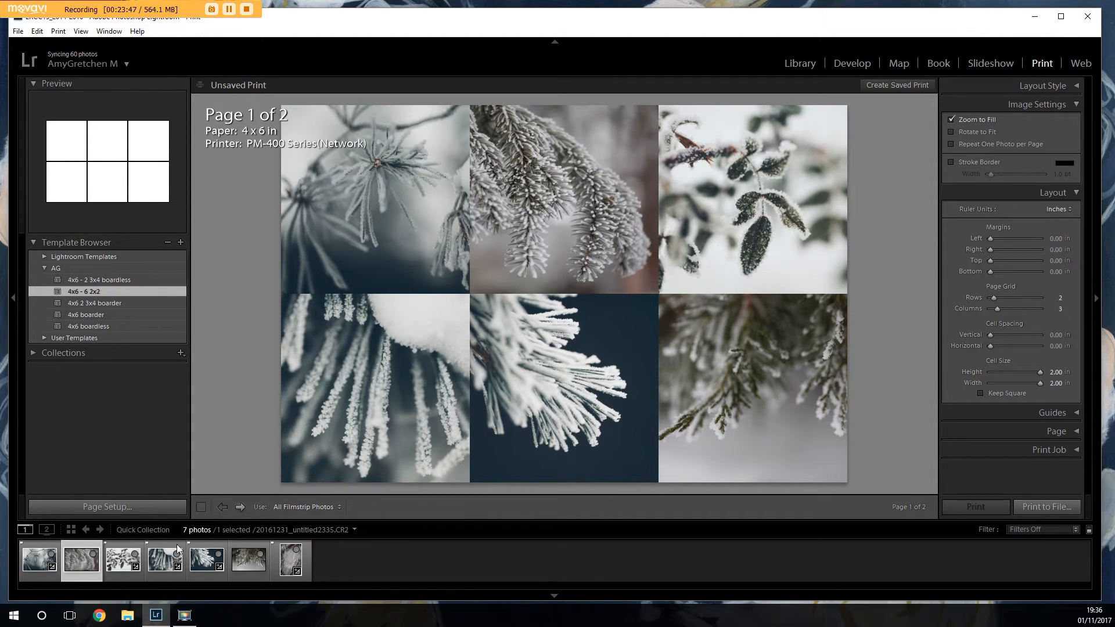
# - Set the paper size to 8 x 10 in with portrait orientation in the page setup
pyautogui.click(115, 511)
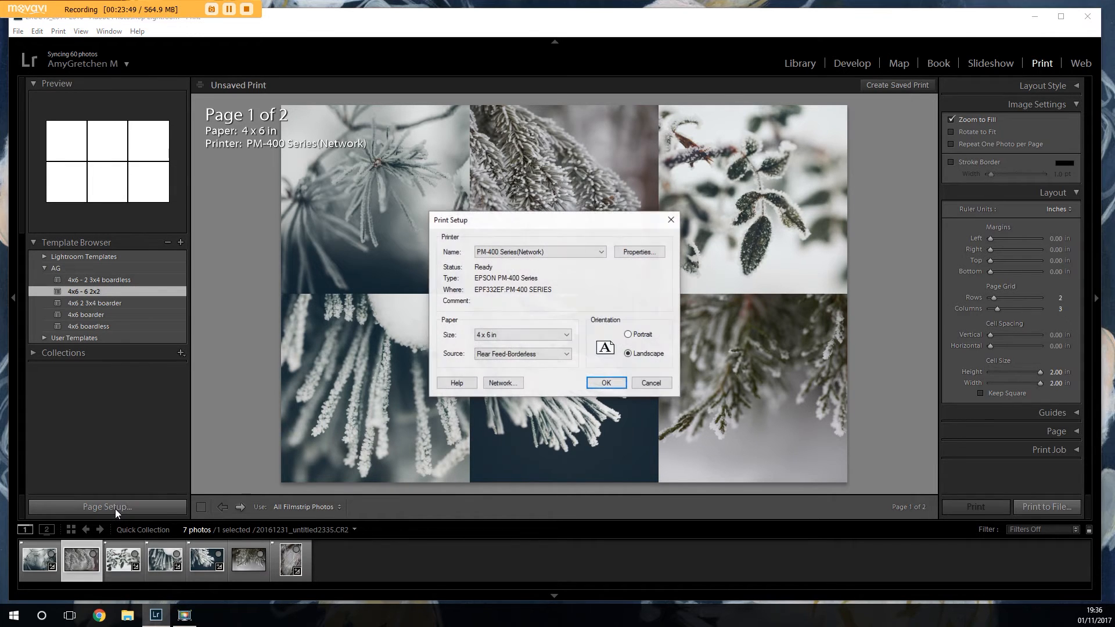
pyautogui.click(517, 336)
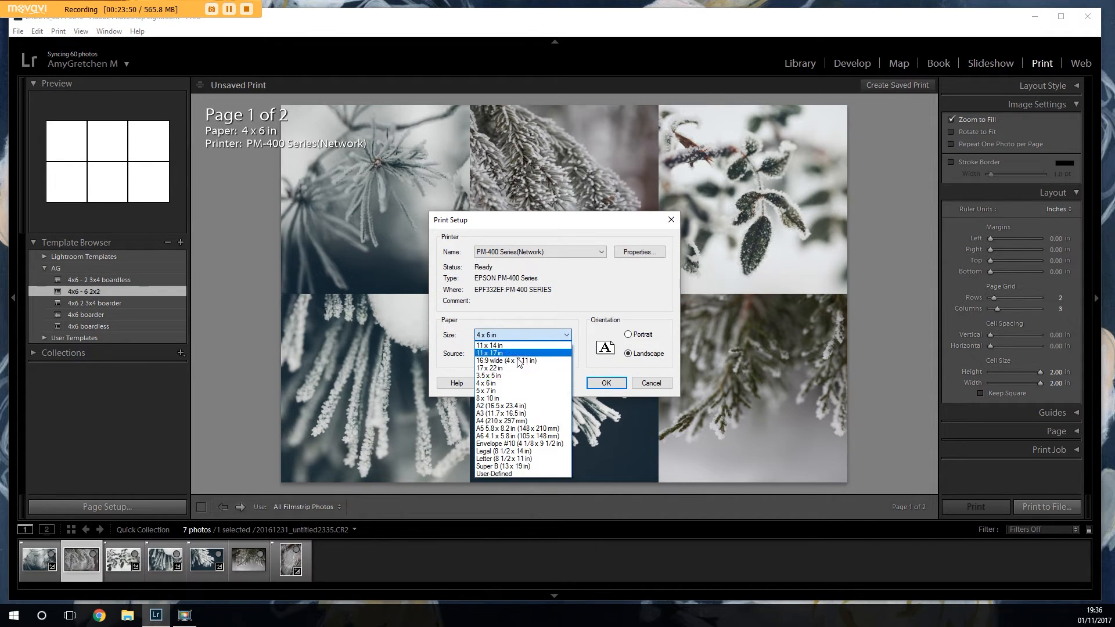
pyautogui.click(520, 398)
pyautogui.click(629, 335)
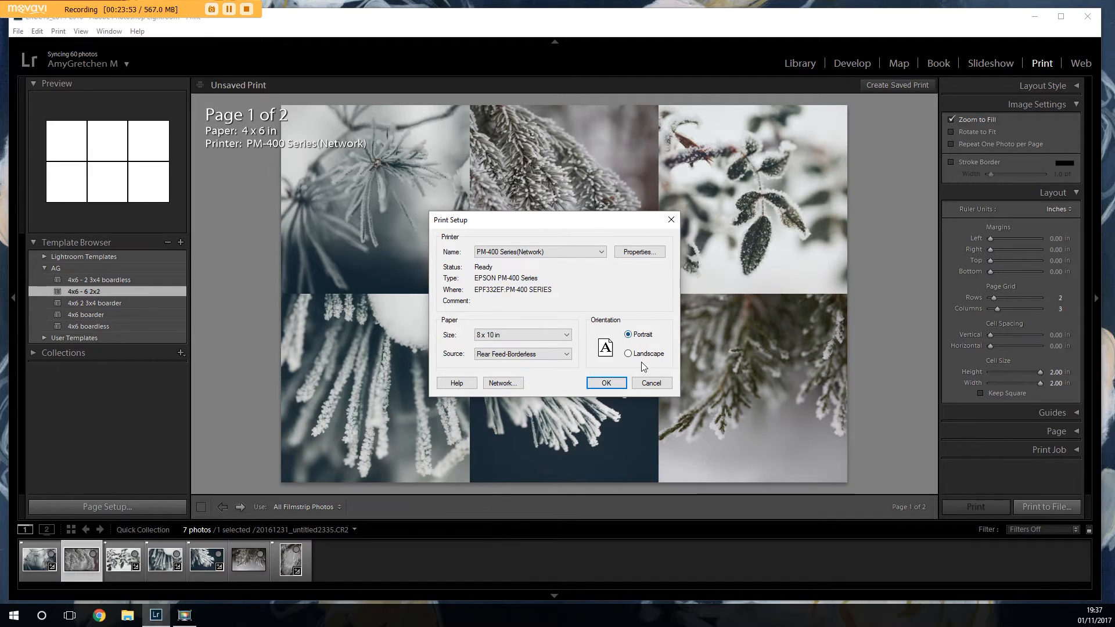
pyautogui.click(616, 385)
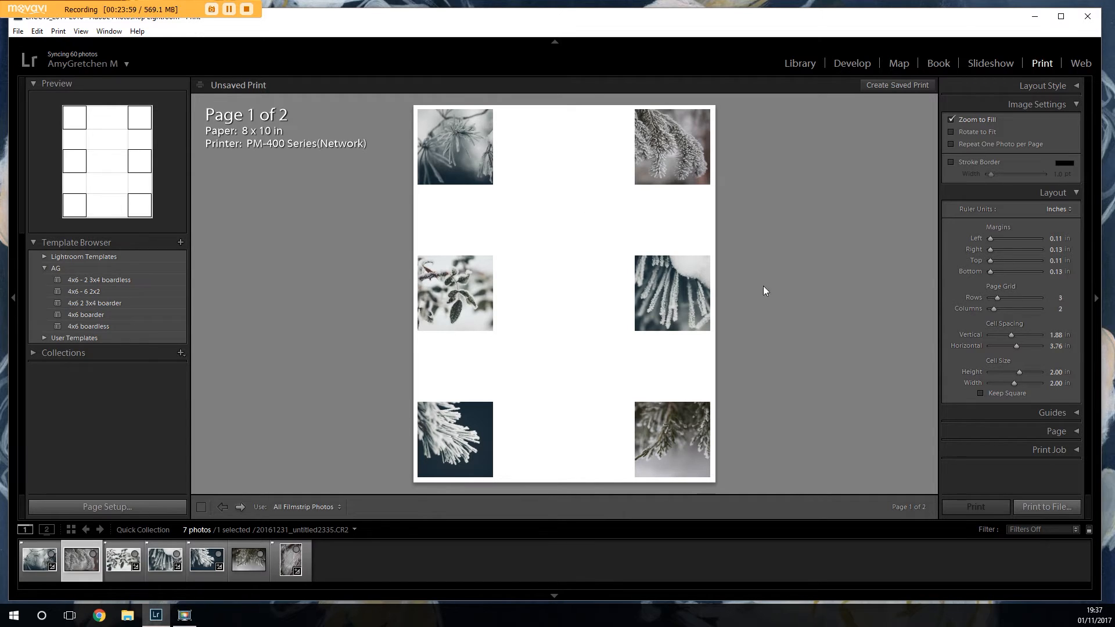
# - Set the page grid to 4 rows, repeat one photo per page, and keep the cells square
pyautogui.moveTo(997, 297); pyautogui.dragTo(1001, 298)
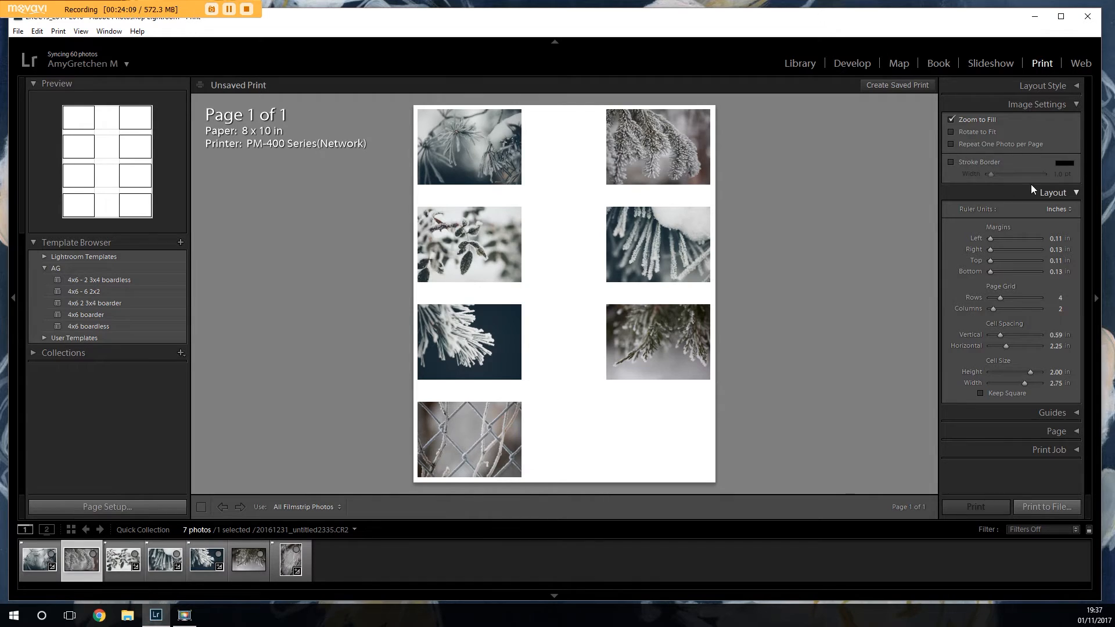
pyautogui.click(950, 144)
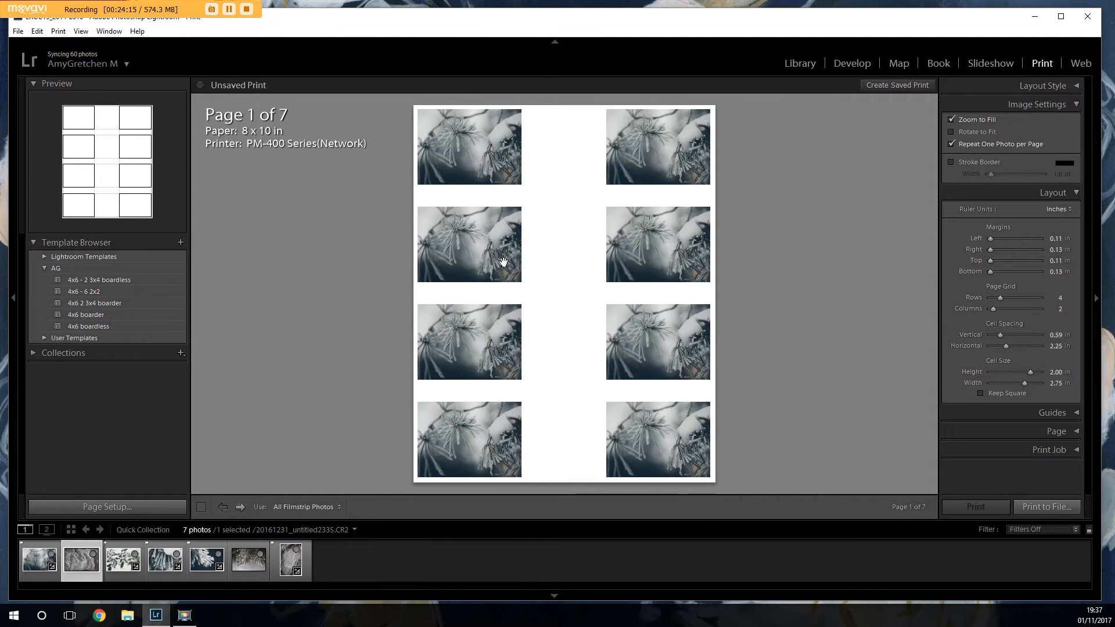
pyautogui.click(981, 393)
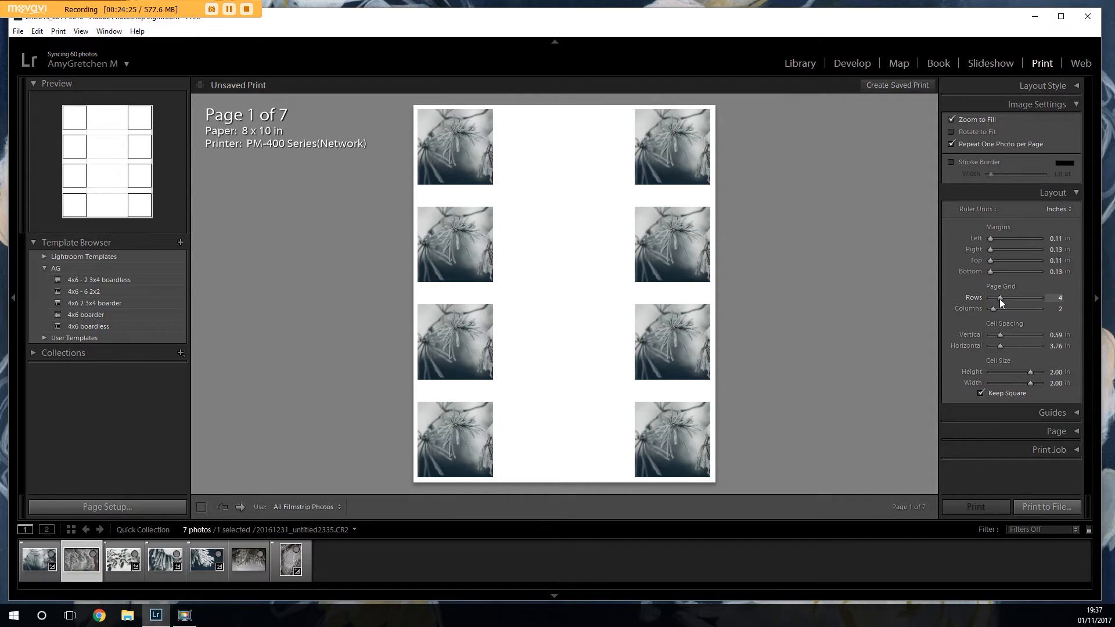
# - Set the page grid to 3 columns and the square cell size to 2 inches
pyautogui.moveTo(998, 298); pyautogui.dragTo(995, 308)
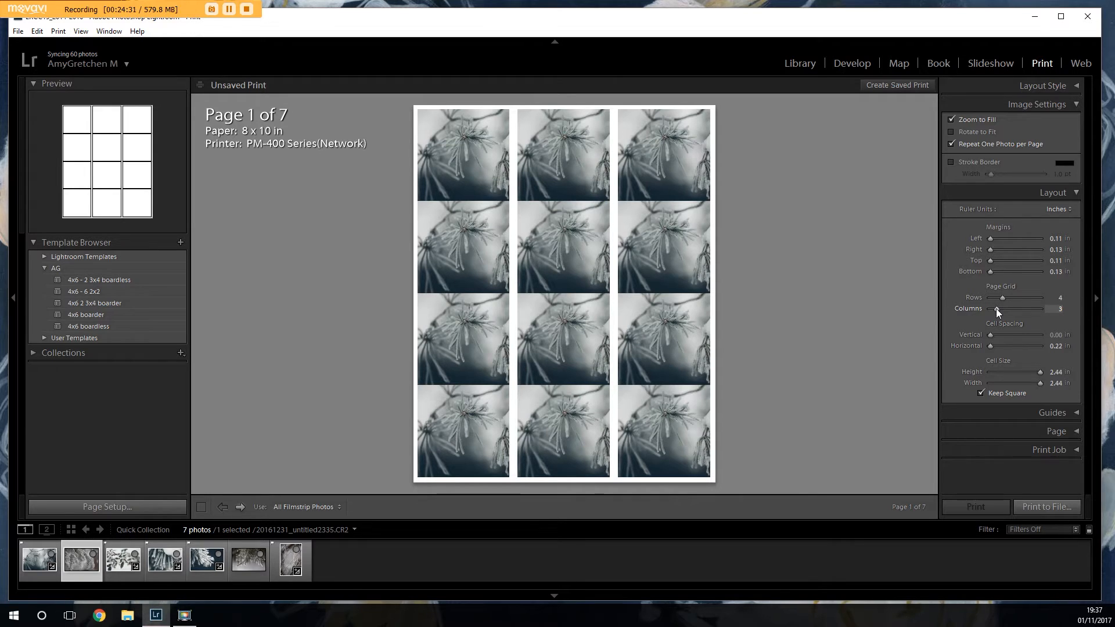
pyautogui.click(1056, 372)
pyautogui.write('2')
pyautogui.press('Tab')
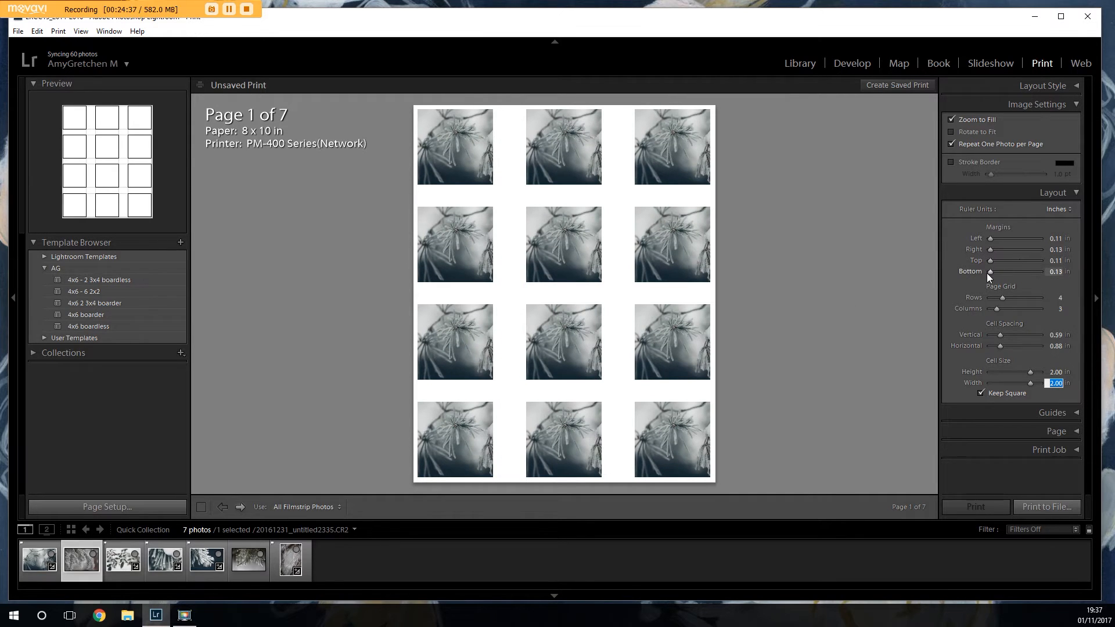
# - Fill the 8 x 10 in page with a grid of 5 rows and 4 columns
pyautogui.click(1001, 299)
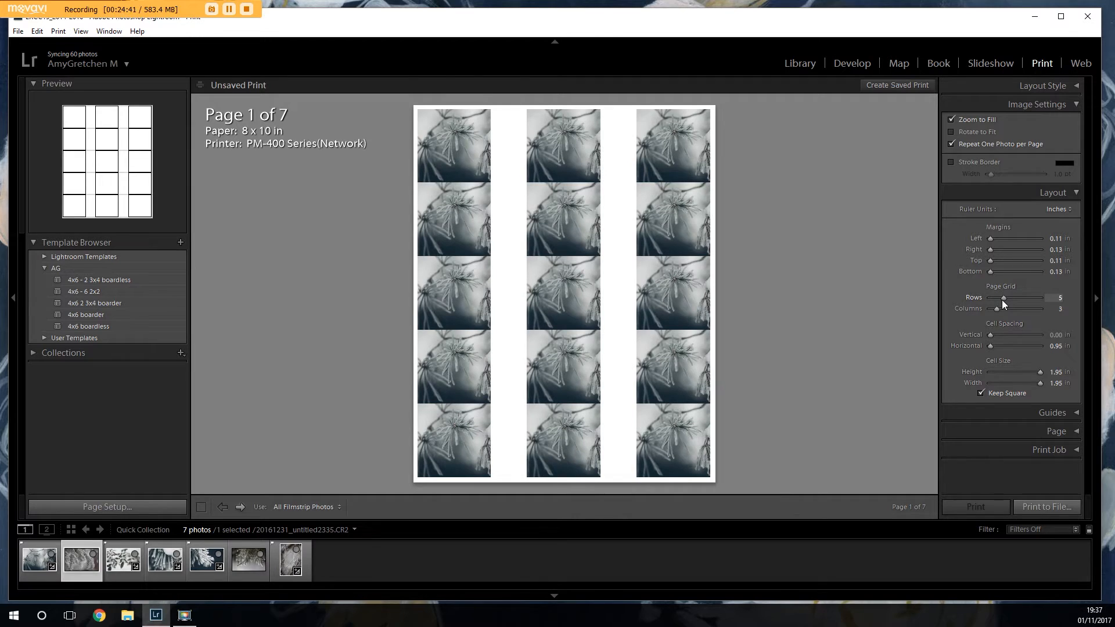
pyautogui.click(1002, 299)
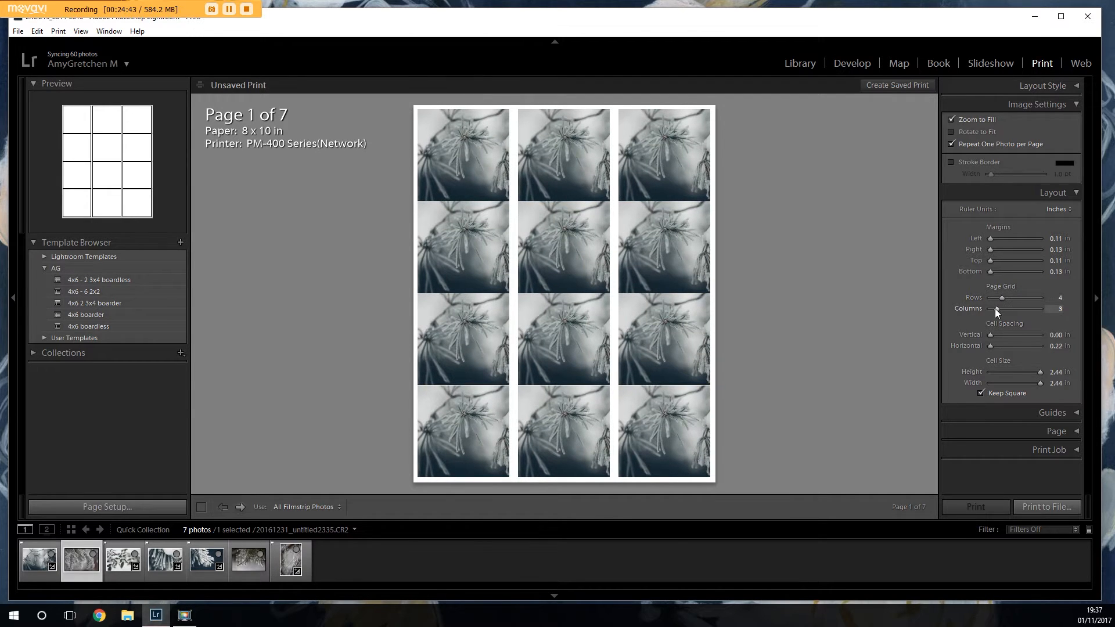
pyautogui.moveTo(995, 308); pyautogui.dragTo(998, 309)
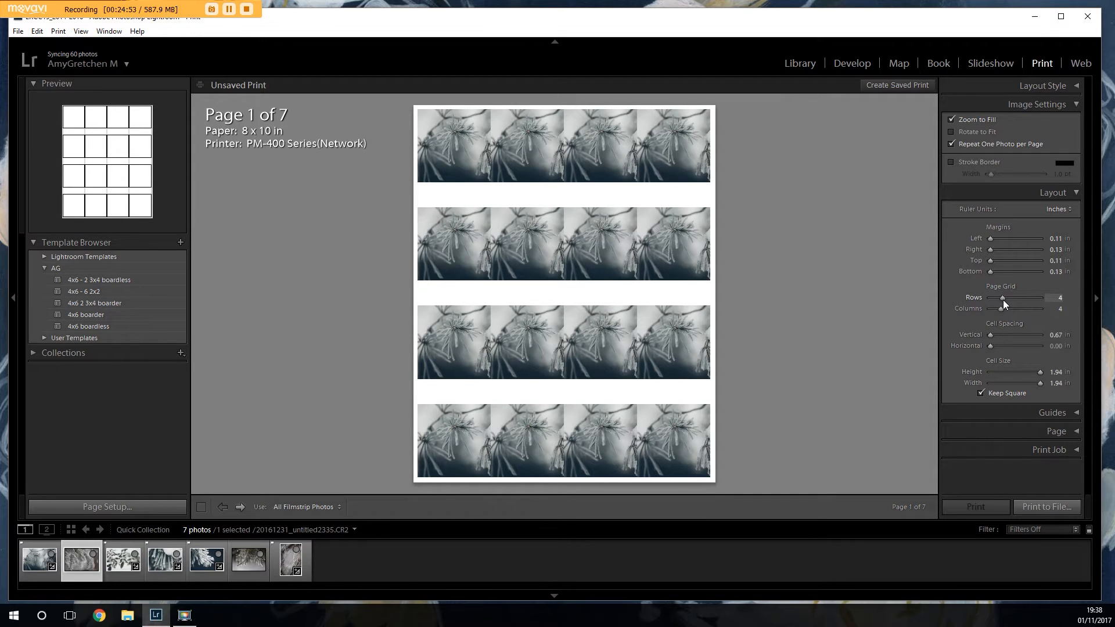
pyautogui.moveTo(1002, 300); pyautogui.dragTo(1005, 300)
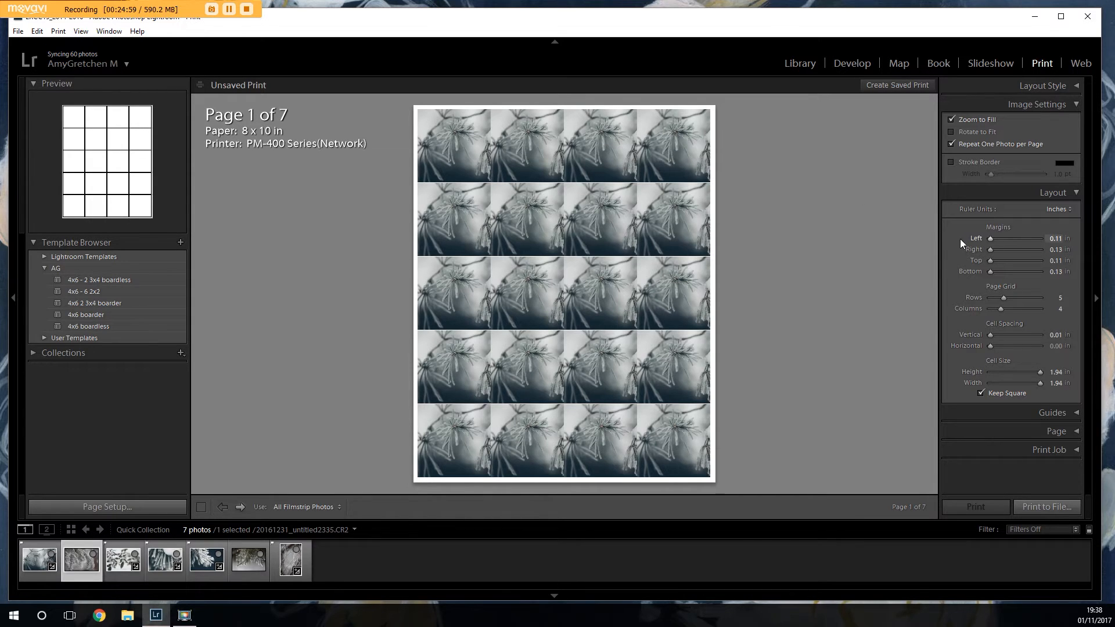
# - Review the document size and paper settings in the PM-400 Series(Network) printer properties
pyautogui.click(97, 506)
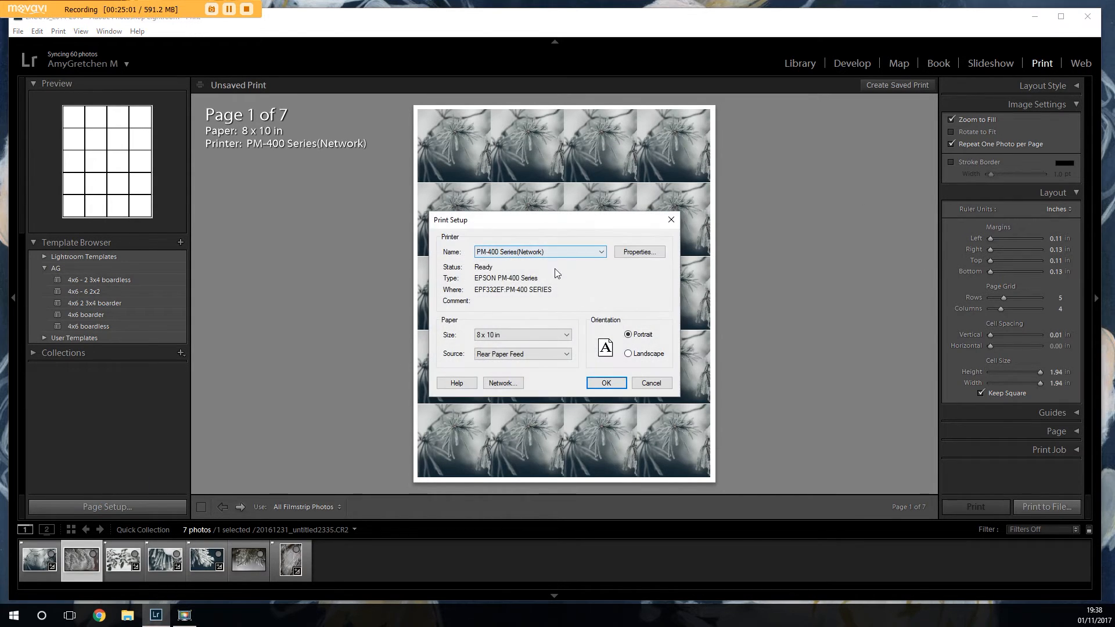
pyautogui.click(654, 255)
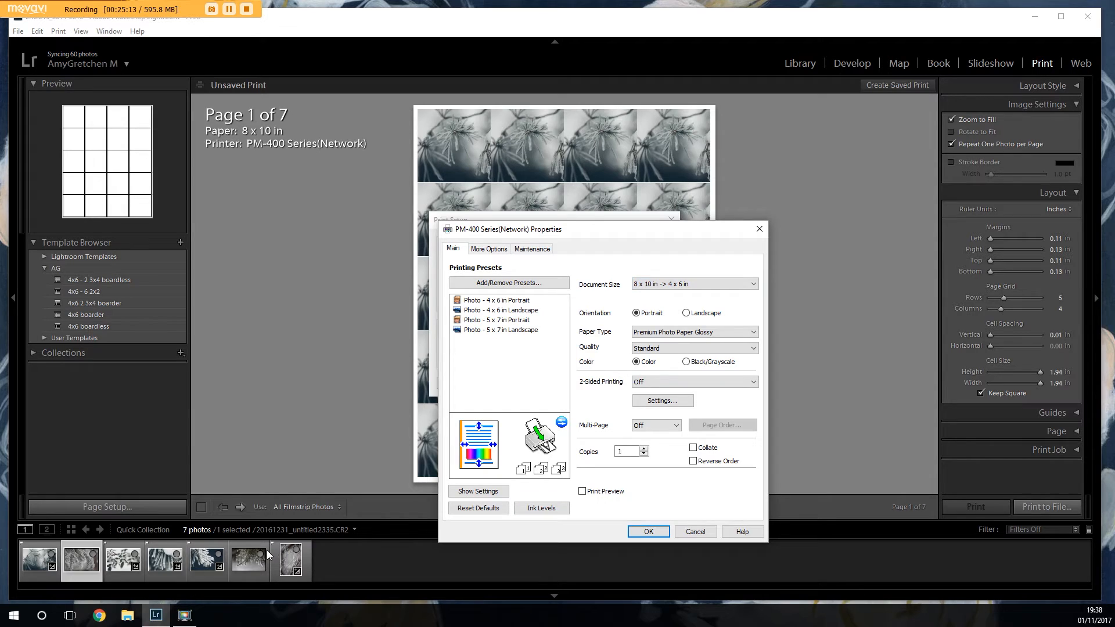
pyautogui.click(649, 531)
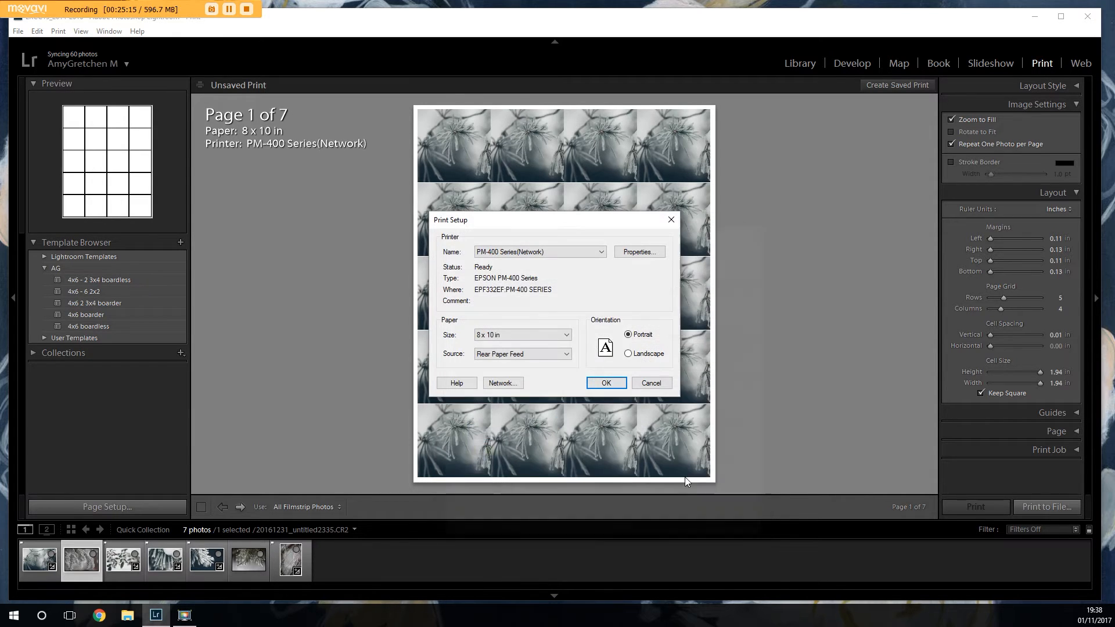
# - Switch to the Artisan 1430(Network) printer with borderless Premium Photo Paper Glossy and reduce all four page margins to 0
pyautogui.click(598, 253)
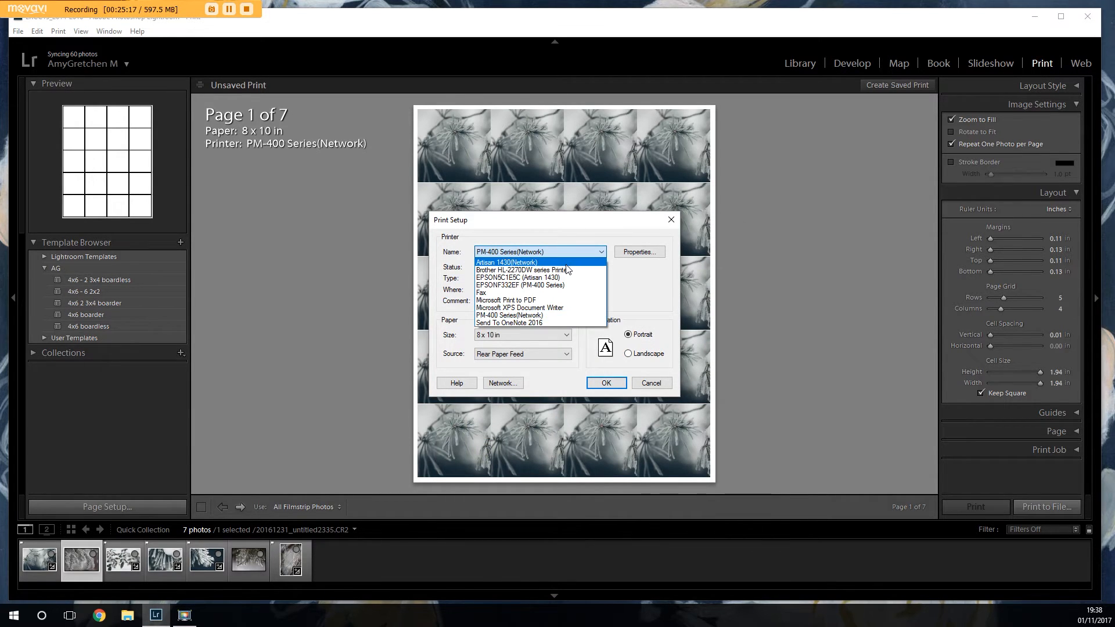
pyautogui.click(566, 263)
pyautogui.click(638, 254)
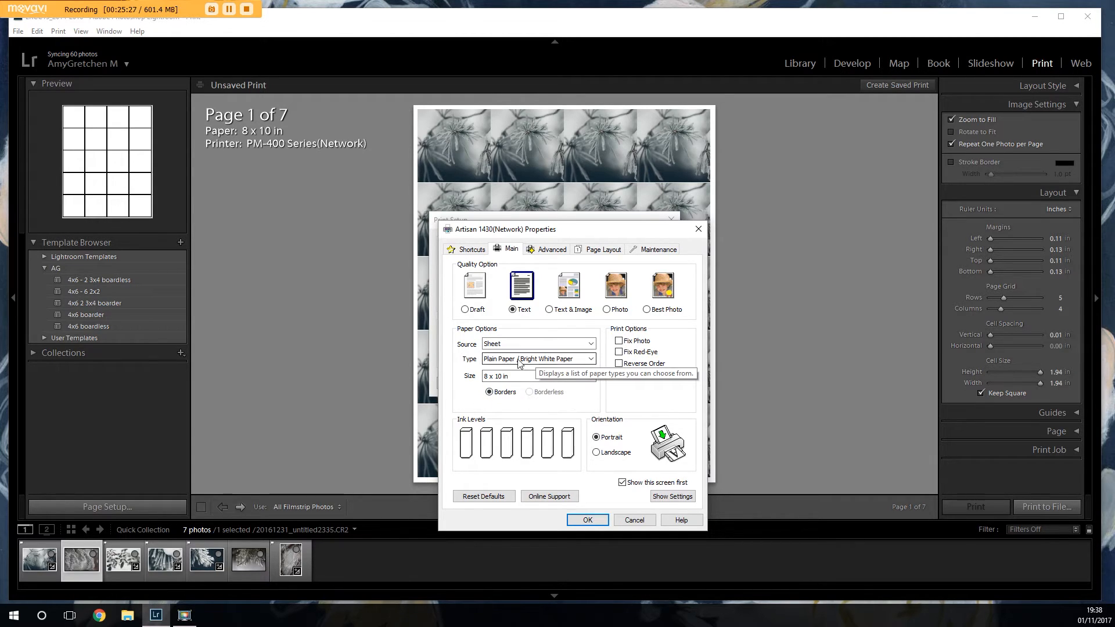
pyautogui.click(588, 359)
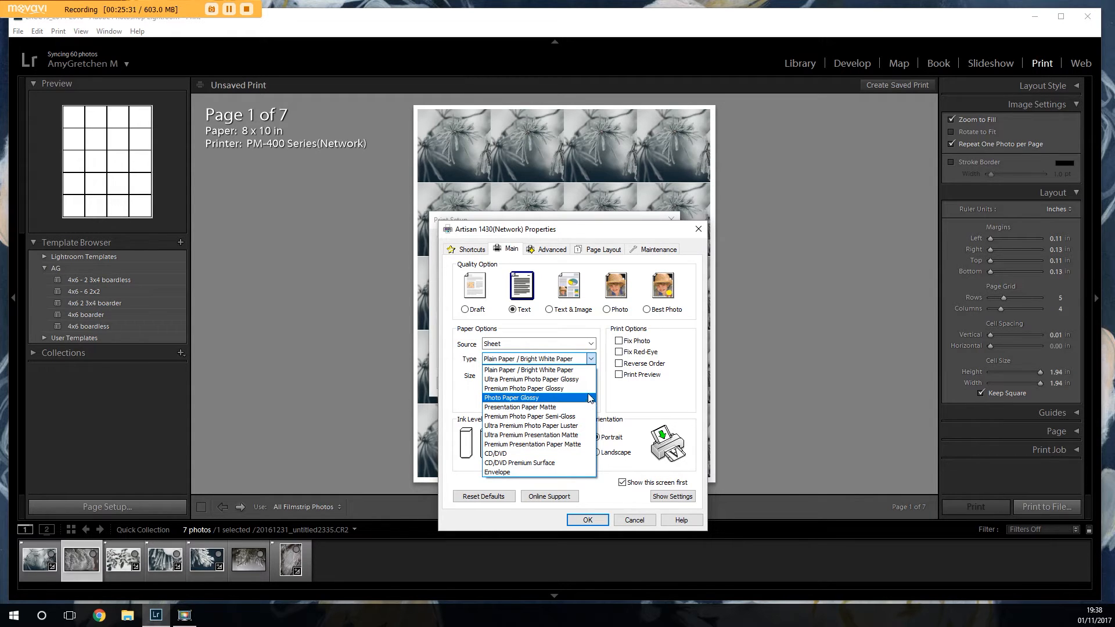
pyautogui.click(569, 388)
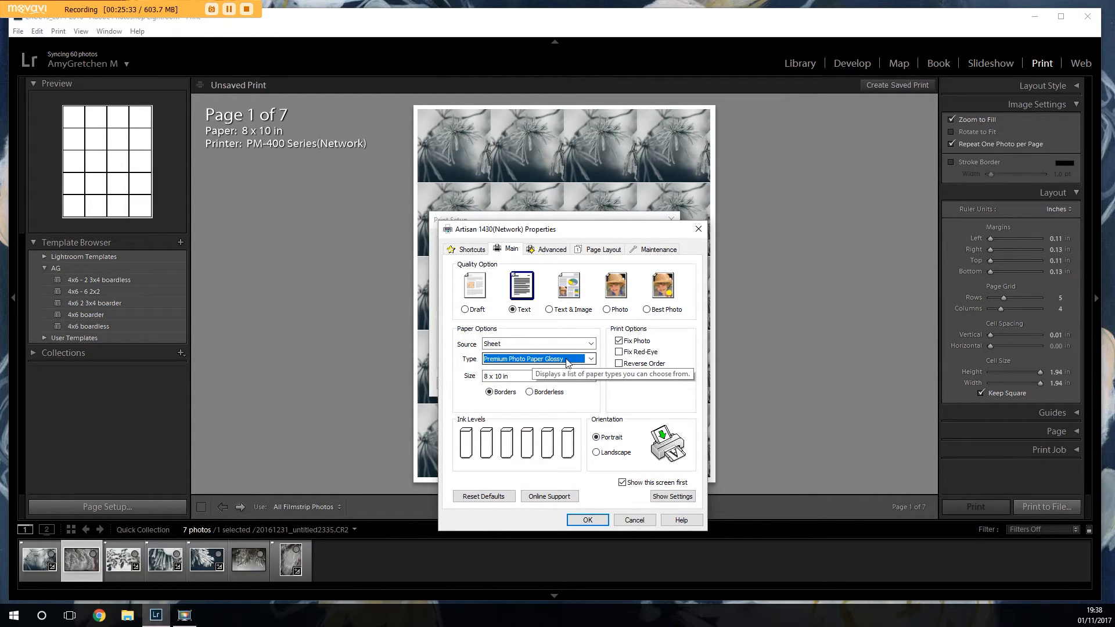
pyautogui.click(529, 393)
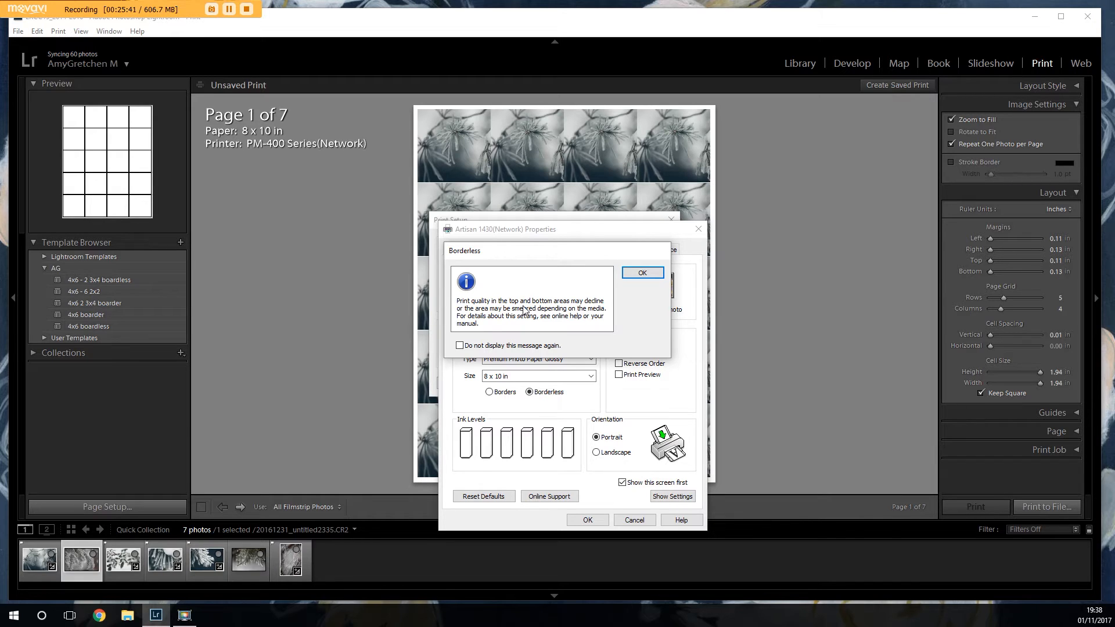
pyautogui.click(647, 277)
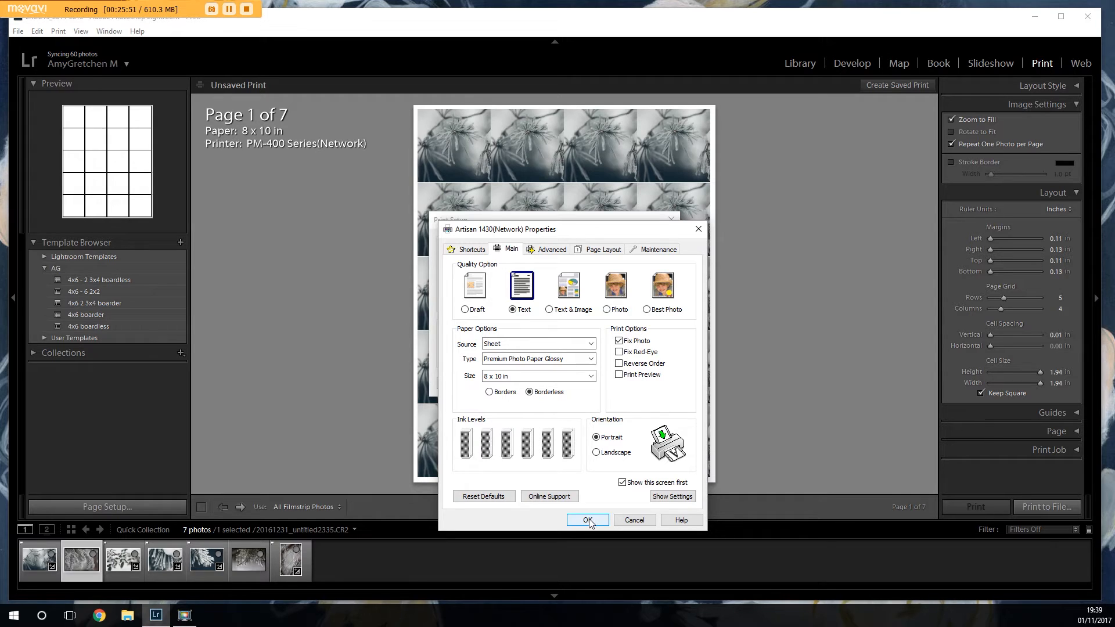
pyautogui.click(588, 519)
pyautogui.click(589, 380)
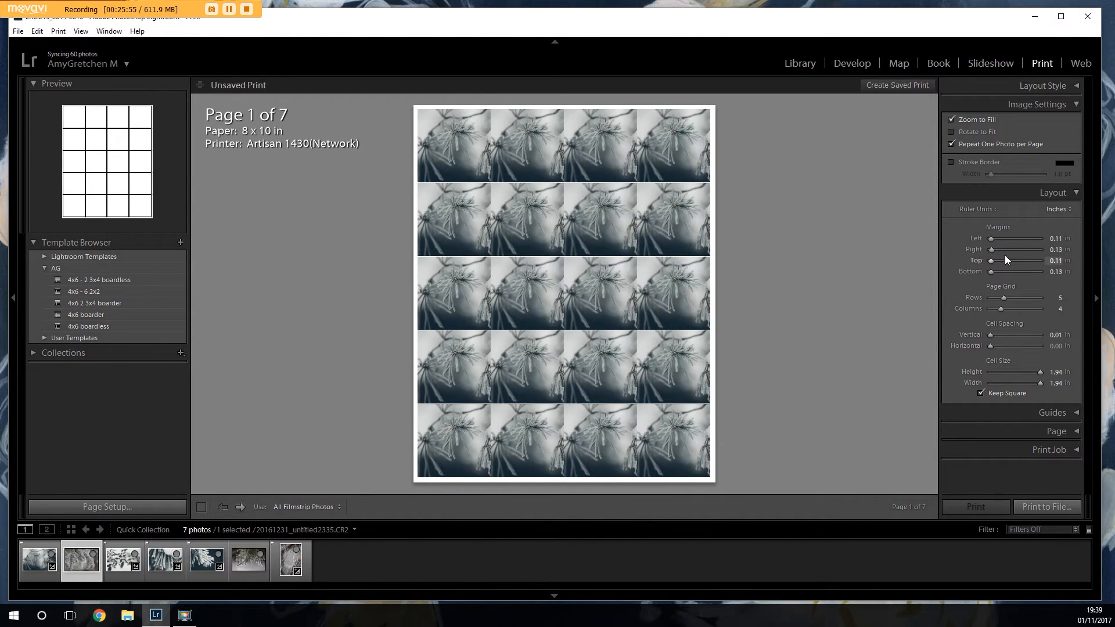
pyautogui.moveTo(989, 239); pyautogui.dragTo(956, 271)
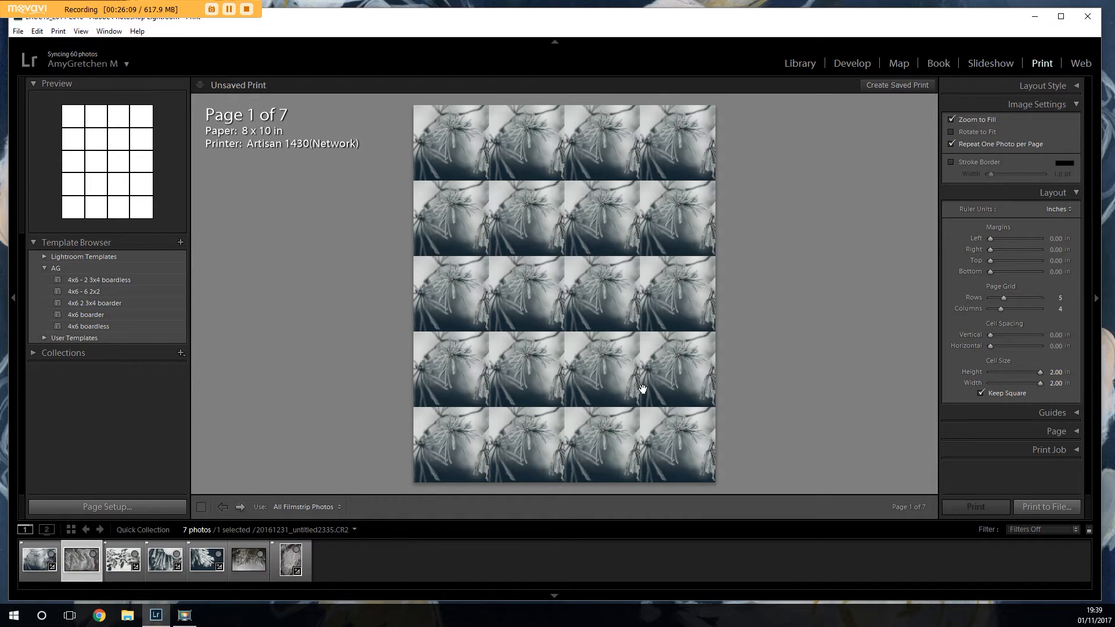
# - Change the paper size of the print layout to 5 x 7 in
pyautogui.click(114, 510)
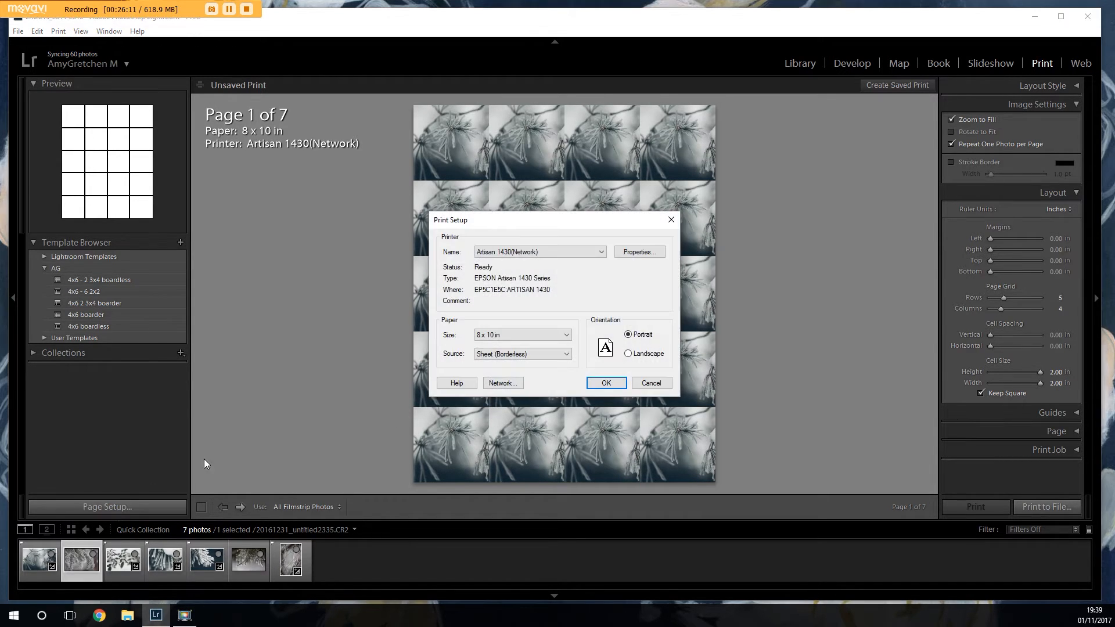
pyautogui.click(532, 335)
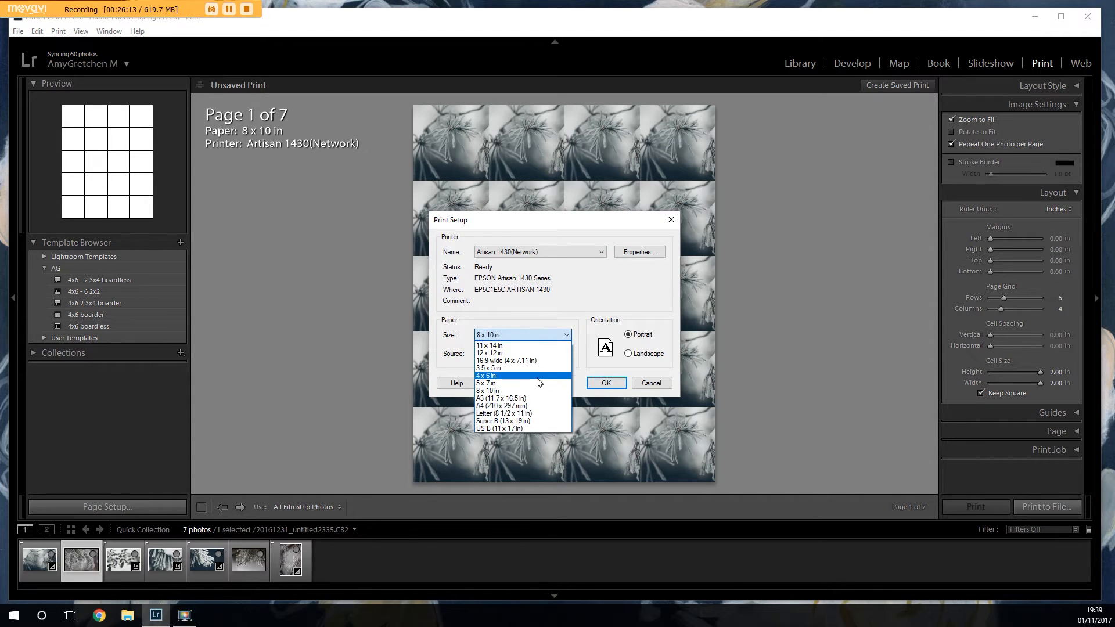
pyautogui.click(538, 383)
pyautogui.click(605, 383)
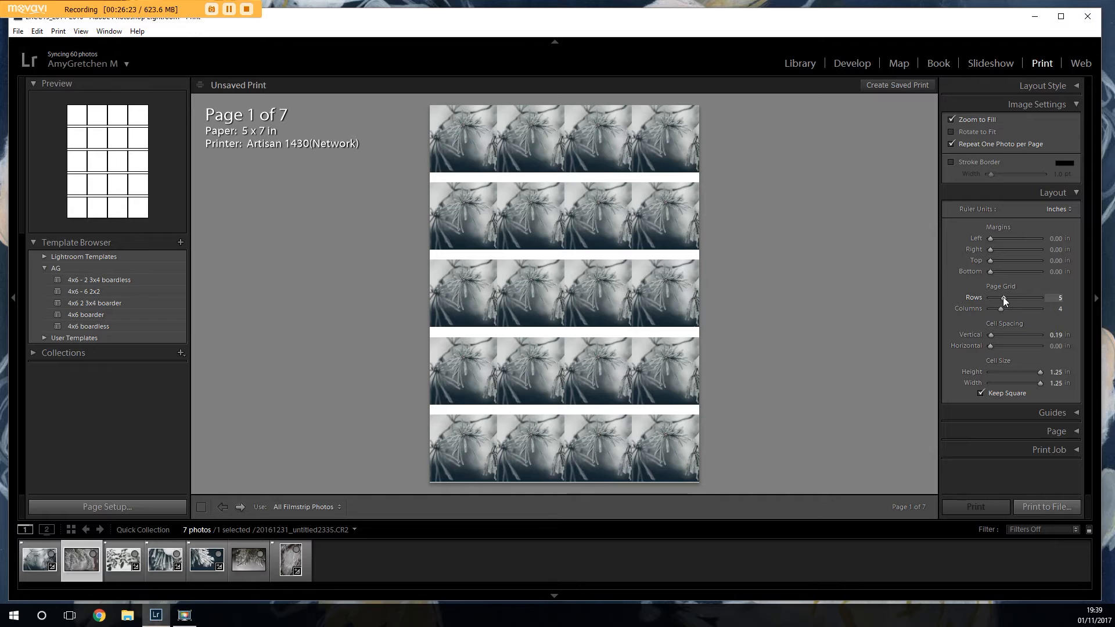
# - Set the page grid to 3 rows and 2 columns with square cells of 2 inches
pyautogui.moveTo(1002, 297); pyautogui.dragTo(997, 298)
pyautogui.click(1055, 372)
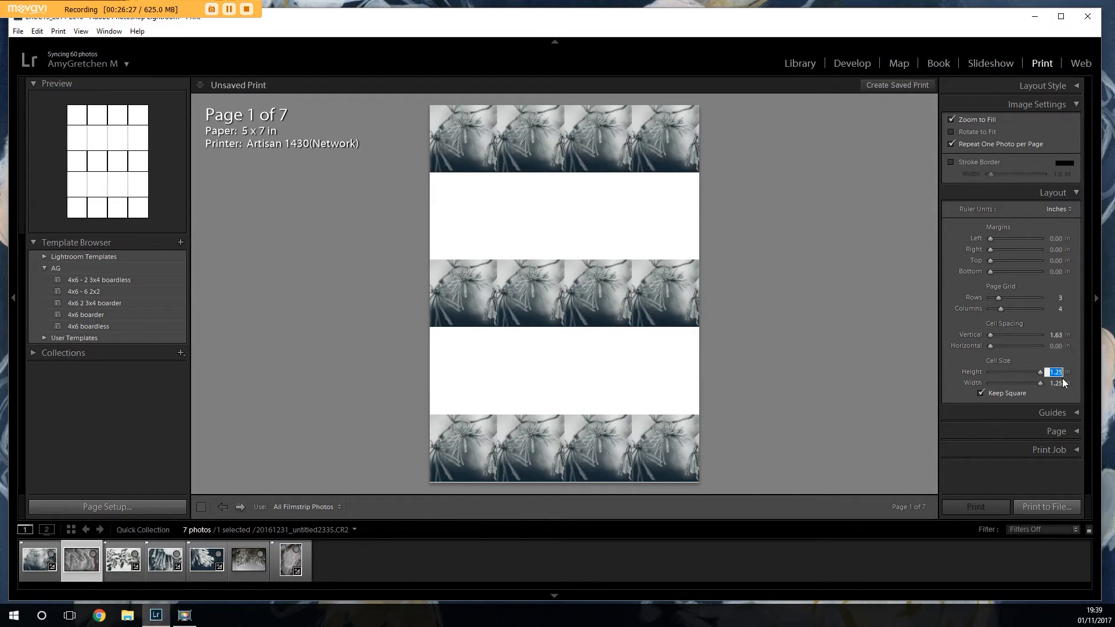
pyautogui.write('2')
pyautogui.press('Tab')
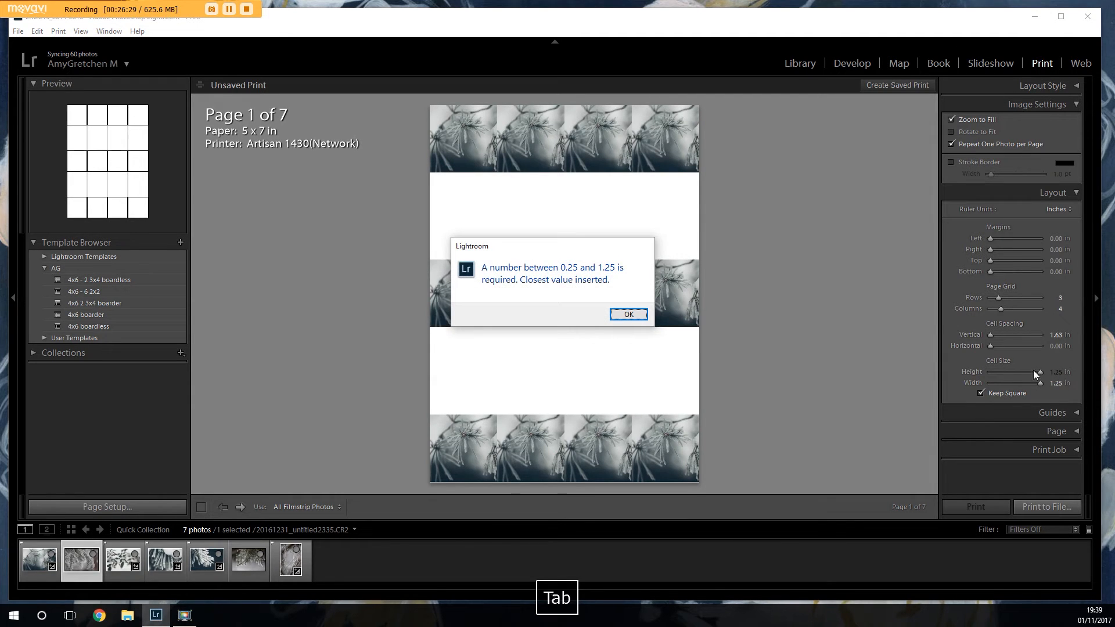
pyautogui.click(625, 312)
pyautogui.moveTo(1000, 309); pyautogui.dragTo(995, 308)
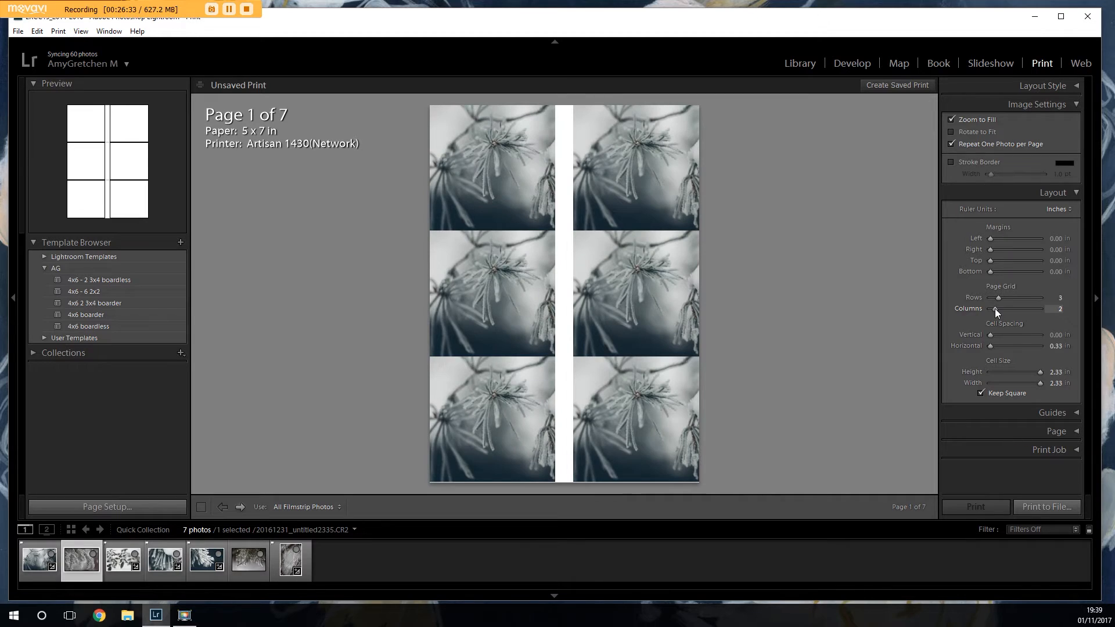
pyautogui.click(1055, 371)
pyautogui.write('2')
pyautogui.press('Tab')
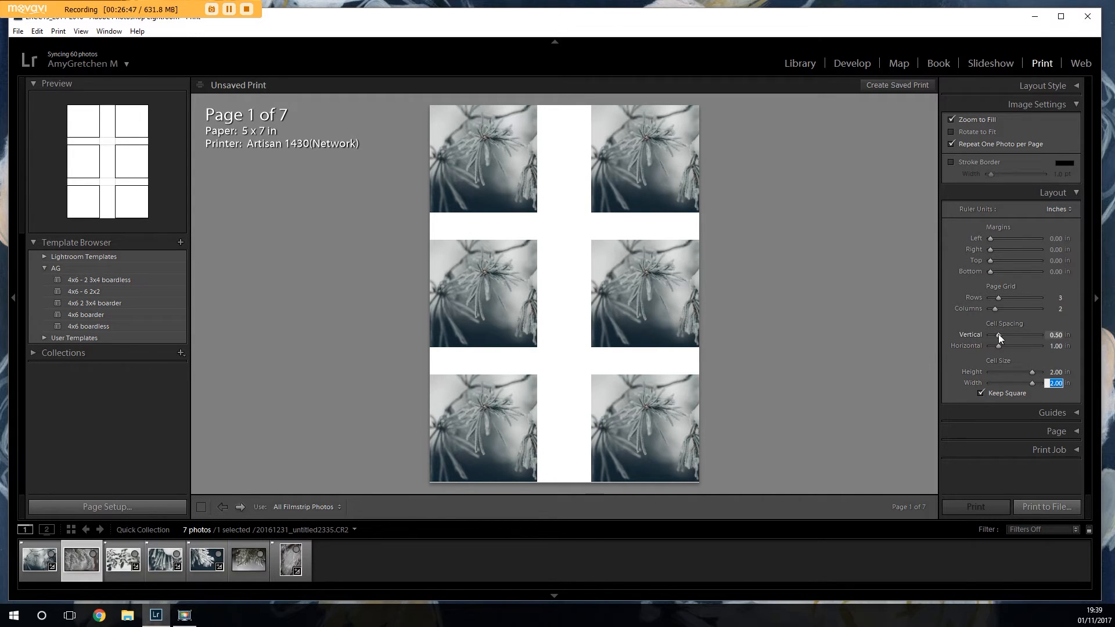
# - Set the square cells to 2 inches and the margins to 0.21 left, 0.31 right, 0.22 top and 0.44 bottom
pyautogui.moveTo(998, 336); pyautogui.dragTo(997, 336)
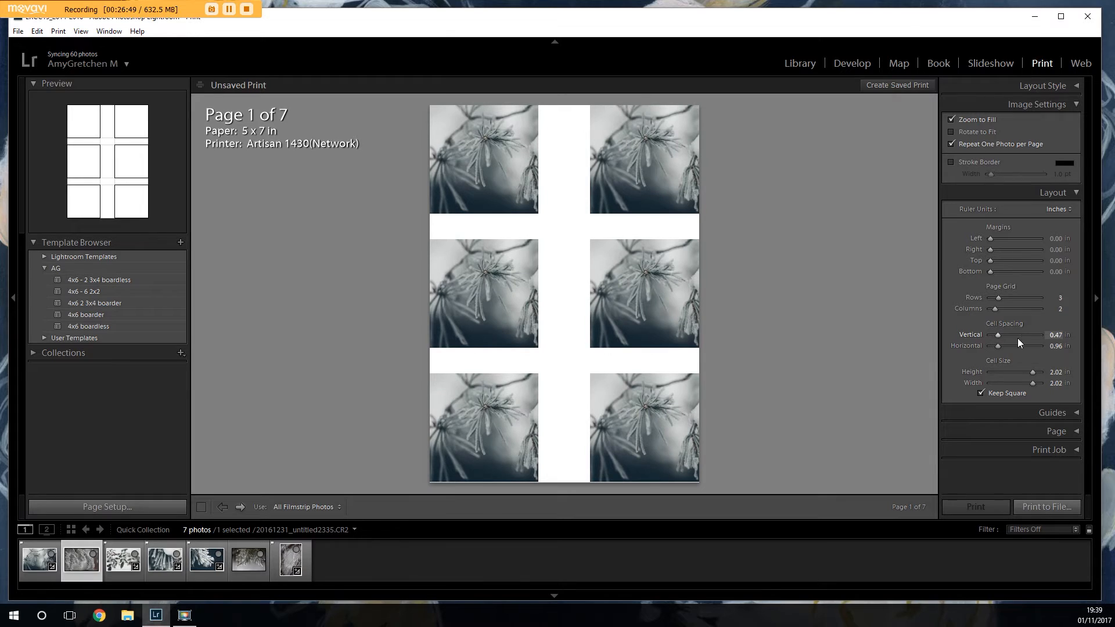
pyautogui.click(1055, 372)
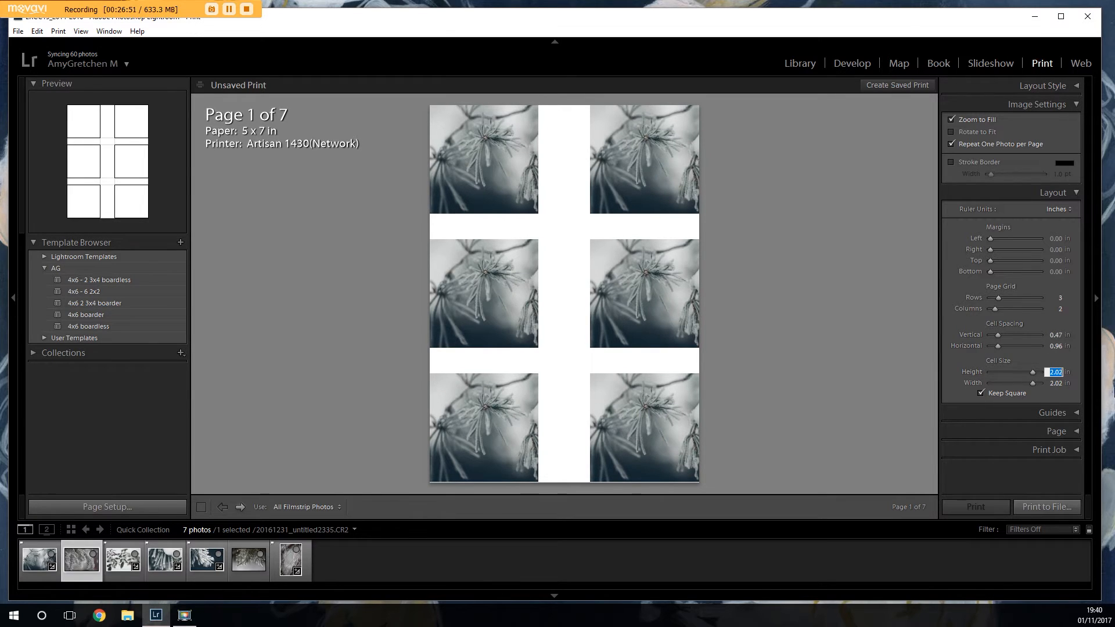
pyautogui.write('2')
pyautogui.press('Return')
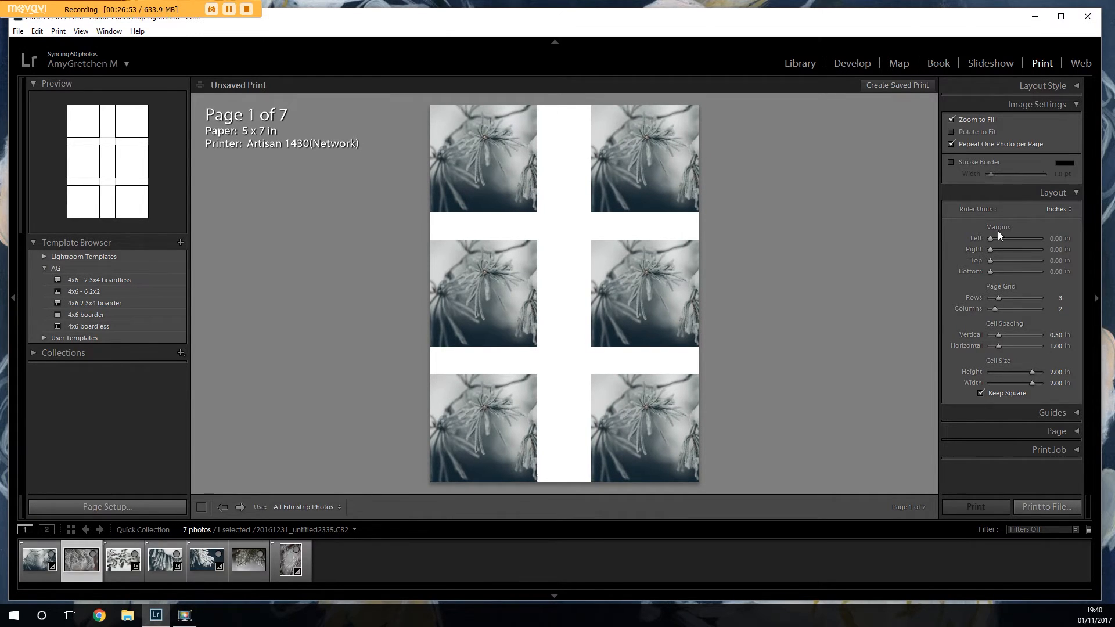
pyautogui.moveTo(988, 238); pyautogui.dragTo(992, 273)
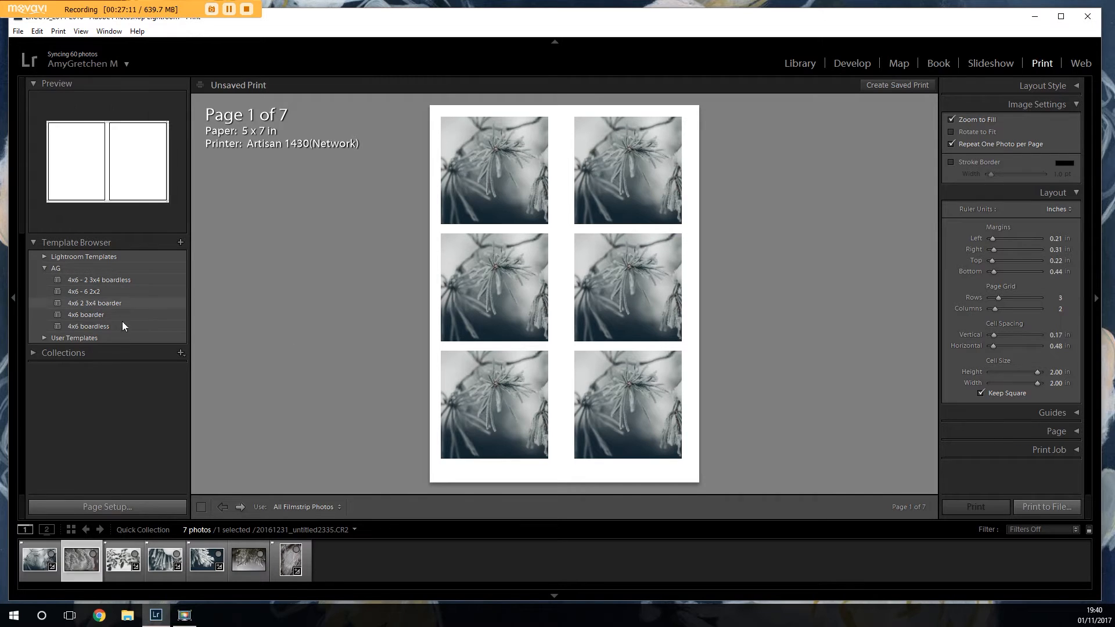
# - Apply the 4x6 - 6 2x2 template and reposition the leaf, hanging-branch and dark-blue pine photos within their cells
pyautogui.click(105, 291)
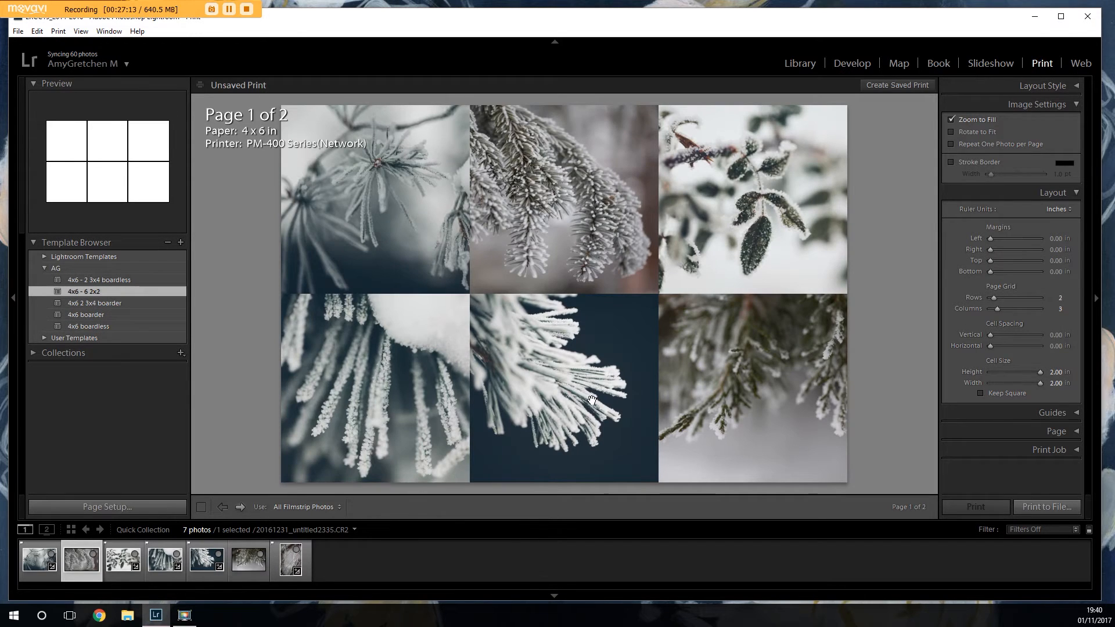
pyautogui.moveTo(751, 201); pyautogui.dragTo(804, 211)
pyautogui.moveTo(787, 363); pyautogui.dragTo(752, 375)
pyautogui.moveTo(559, 387); pyautogui.dragTo(575, 416)
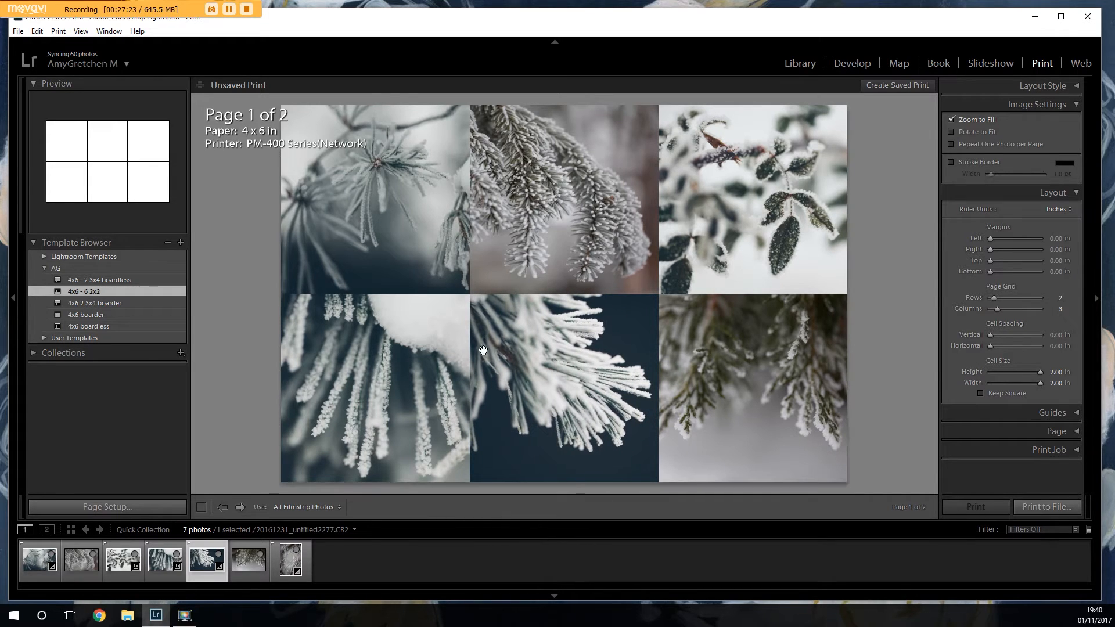
# - Raise the first photo's exposure to +0.24 in Develop, and shift the snowy needle photo sideways within its print cell
pyautogui.click(440, 192)
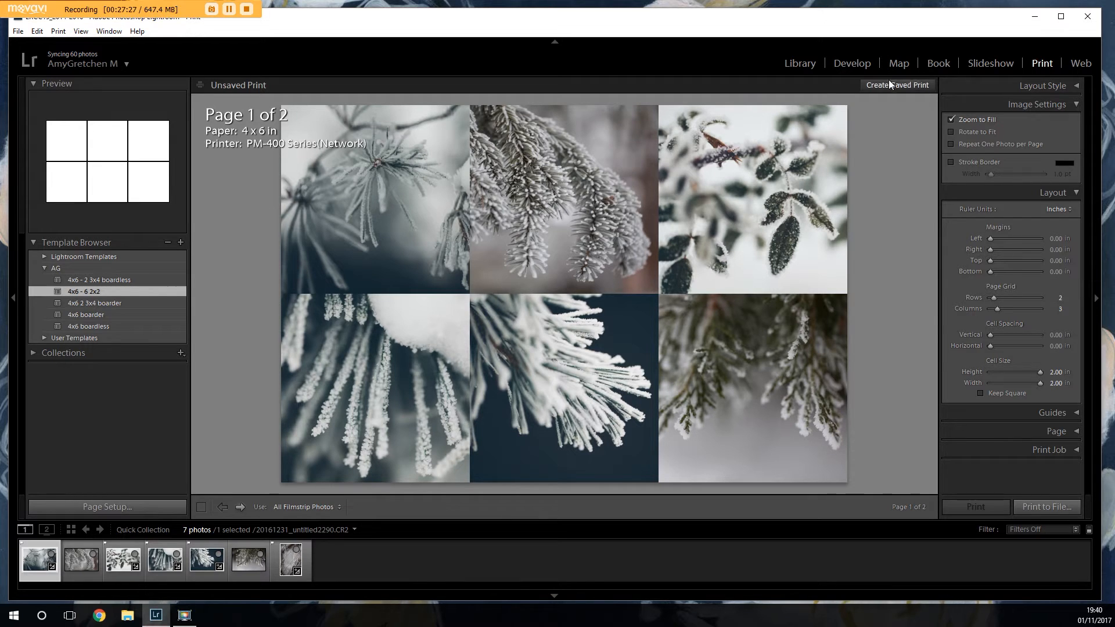
pyautogui.click(851, 64)
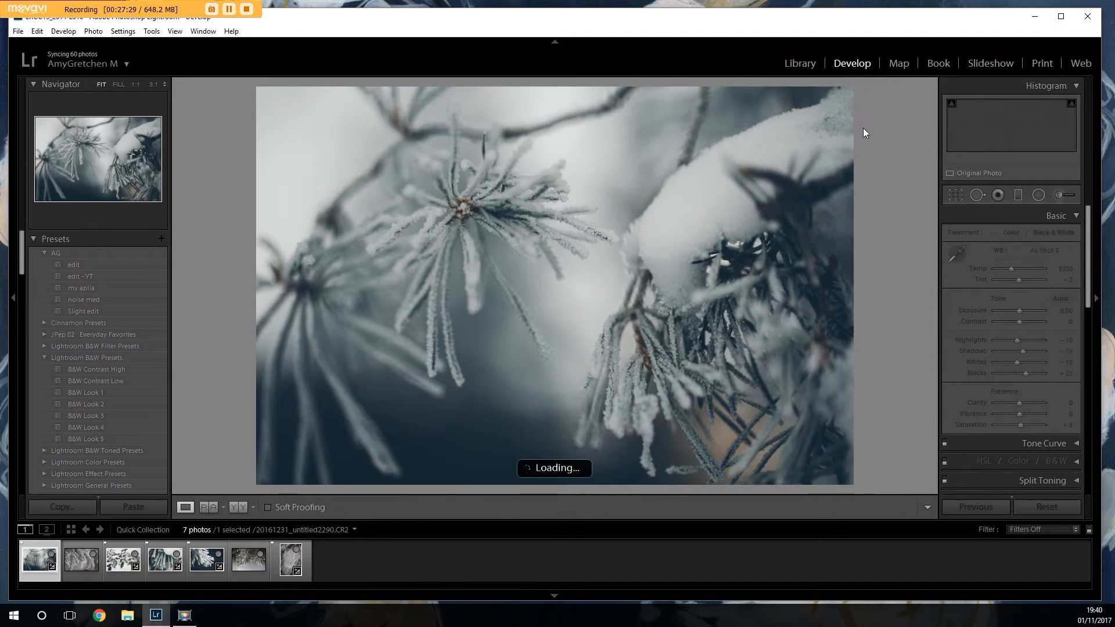
pyautogui.moveTo(1018, 314); pyautogui.dragTo(1020, 313)
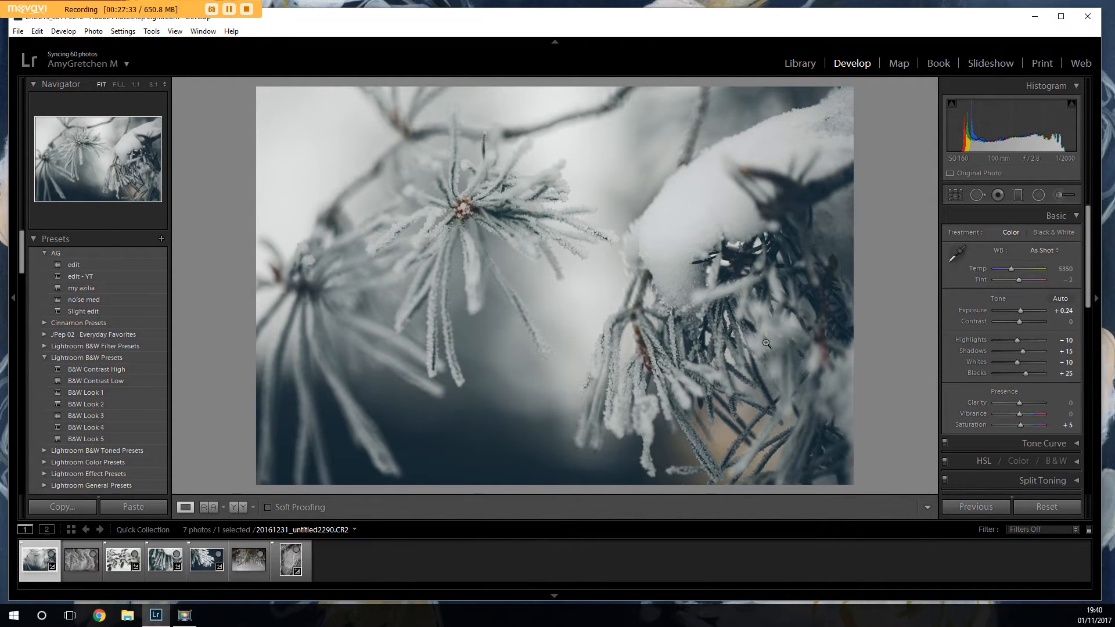
pyautogui.click(1042, 64)
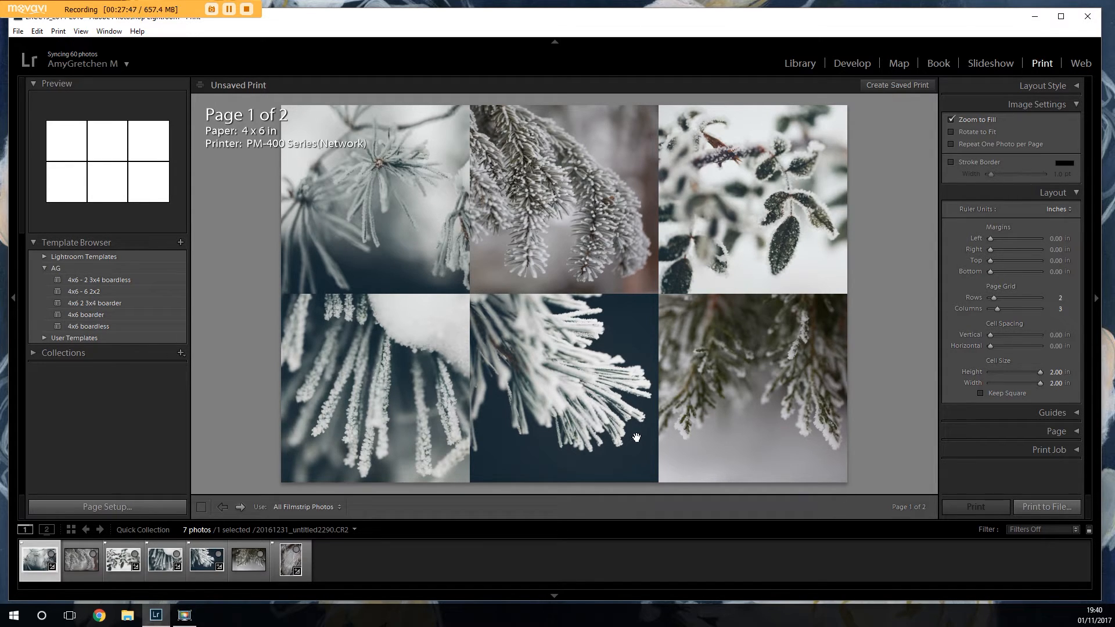
pyautogui.moveTo(416, 423); pyautogui.dragTo(440, 422)
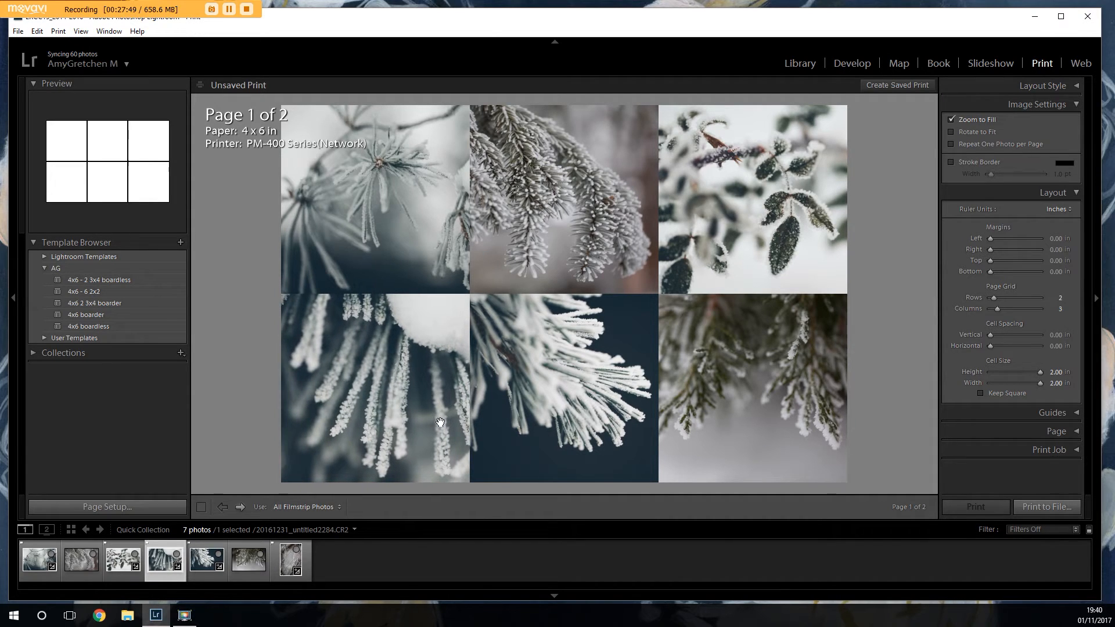
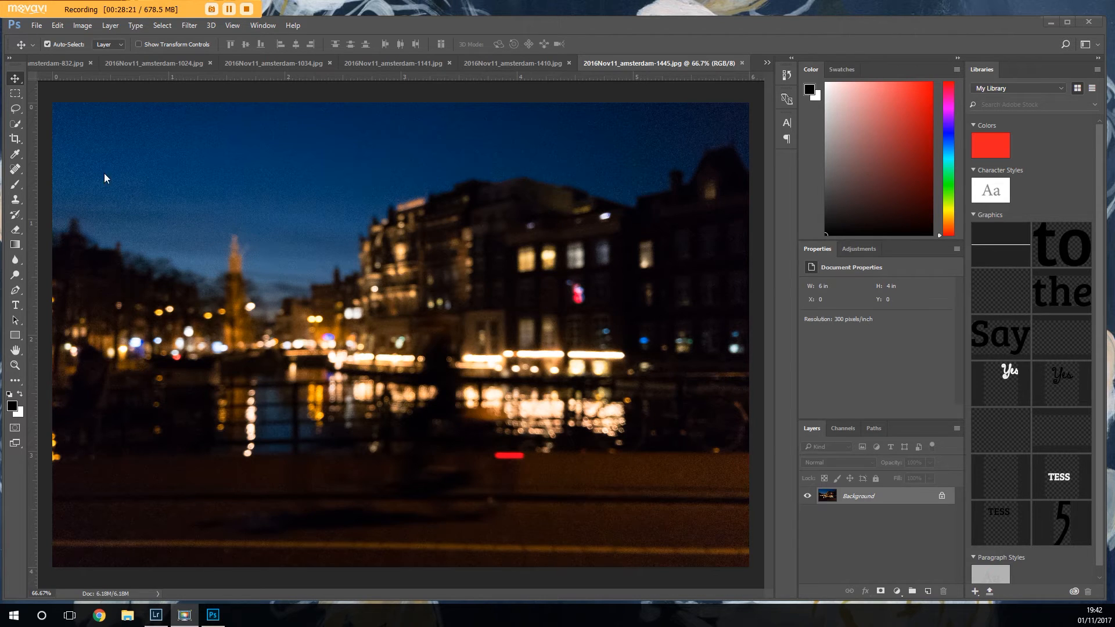
# - In Photoshop, create a new 4 x 6 inch document in landscape orientation with a white background at 300 pixels/inch
pyautogui.click(36, 25)
pyautogui.press('space')
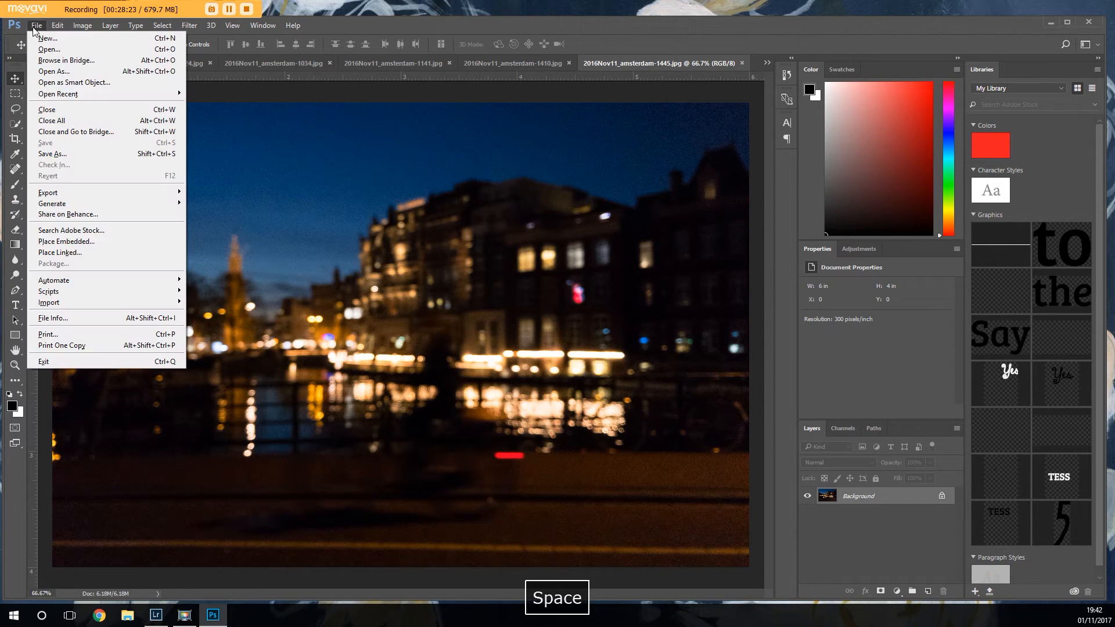
pyautogui.click(55, 39)
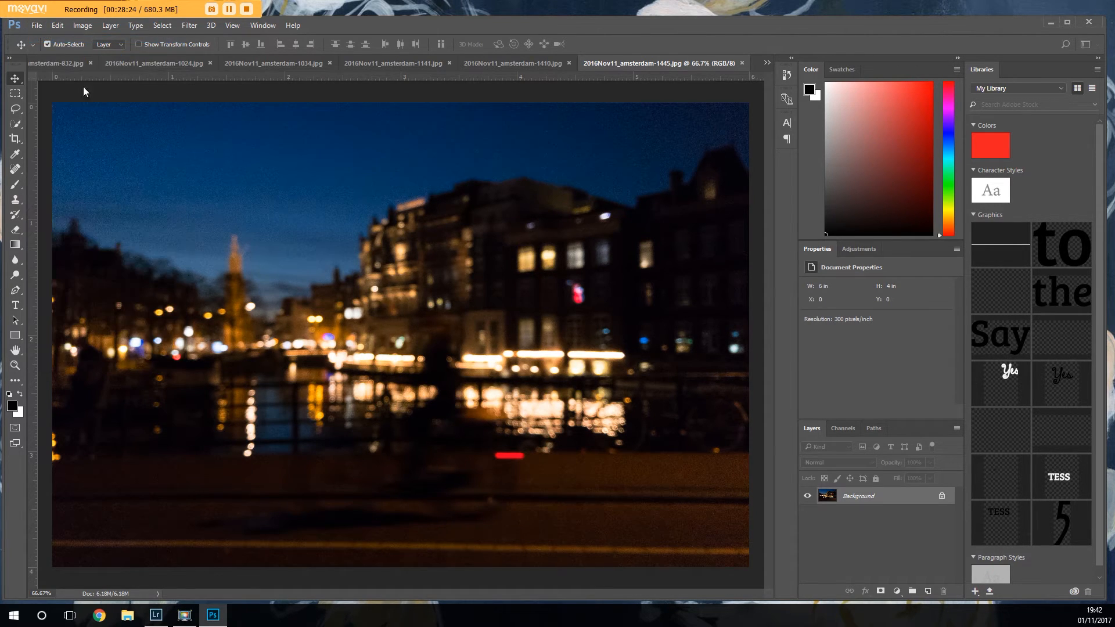
pyautogui.moveTo(358, 250); pyautogui.dragTo(490, 156)
pyautogui.click(619, 262)
pyautogui.write('4')
pyautogui.press('Tab')
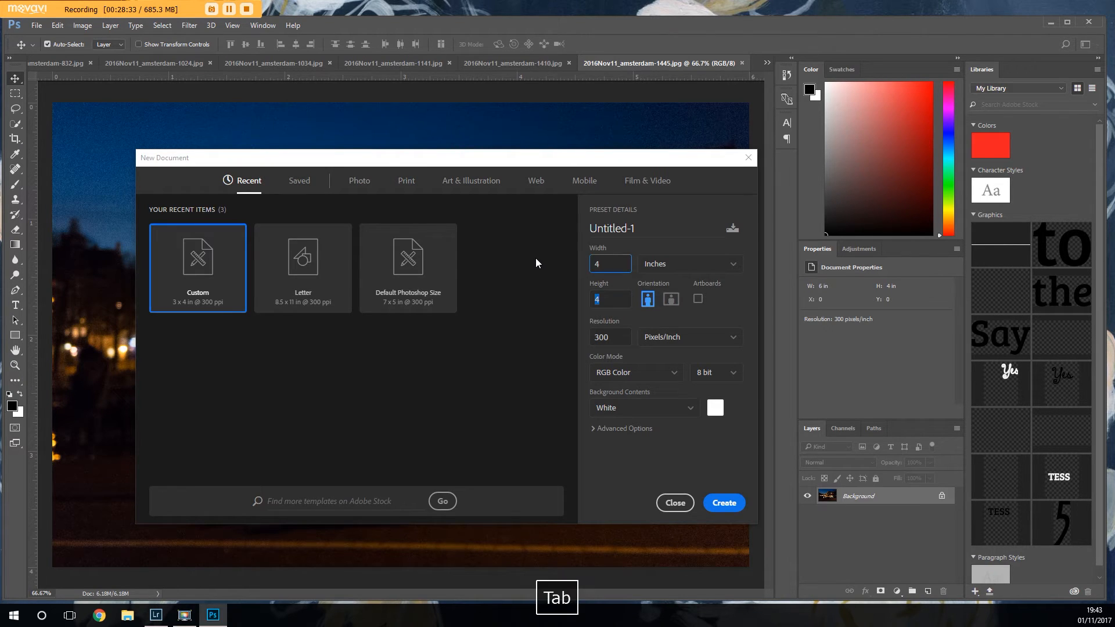
pyautogui.write('6')
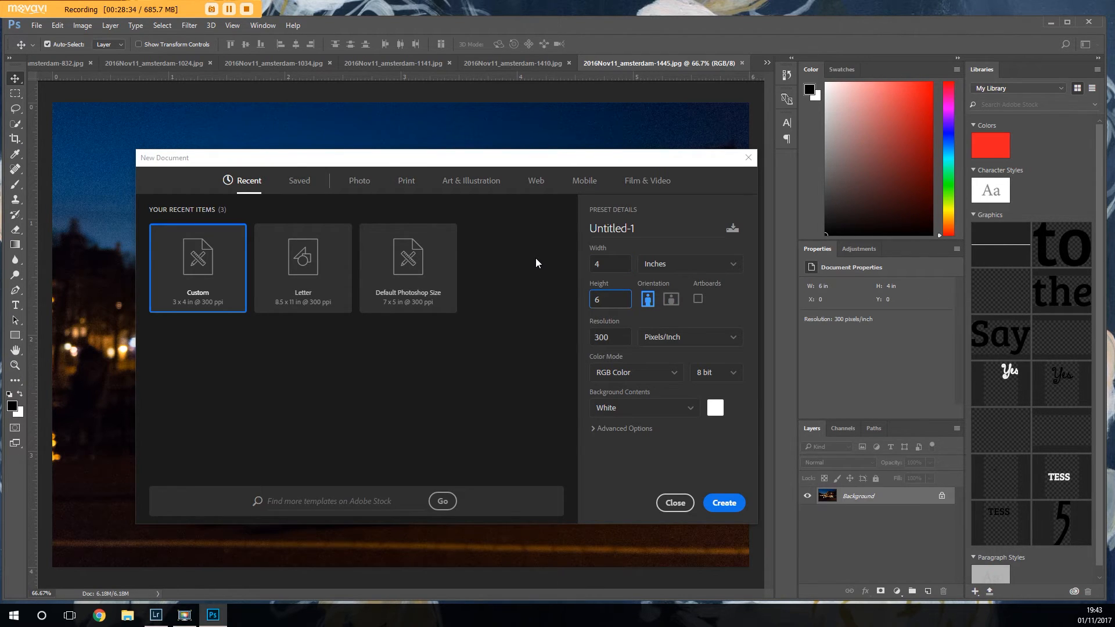
pyautogui.click(698, 266)
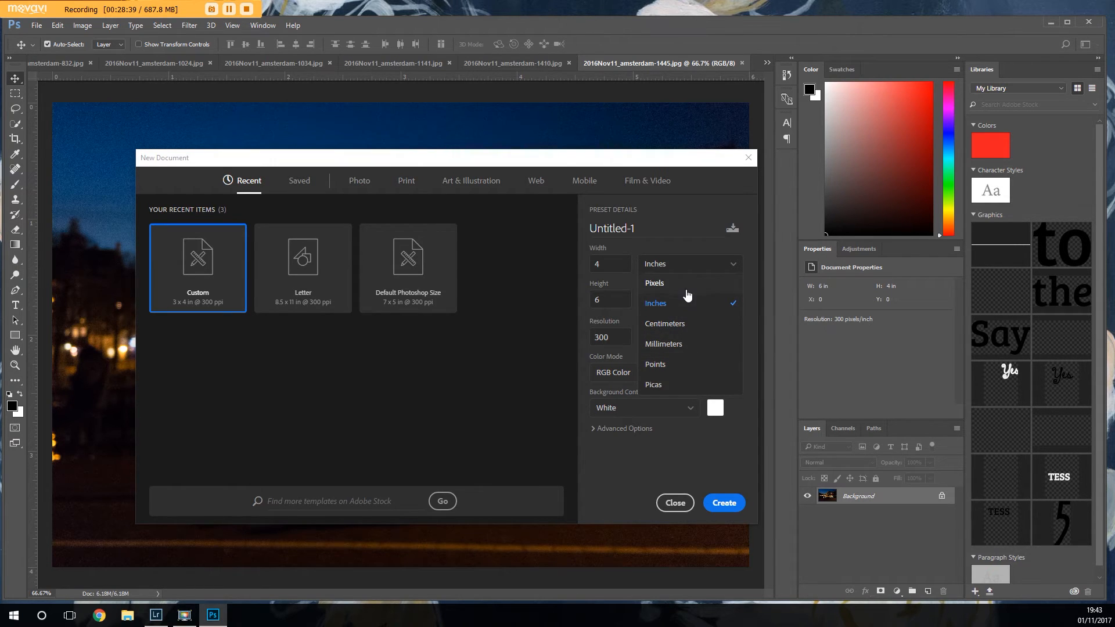
pyautogui.click(701, 303)
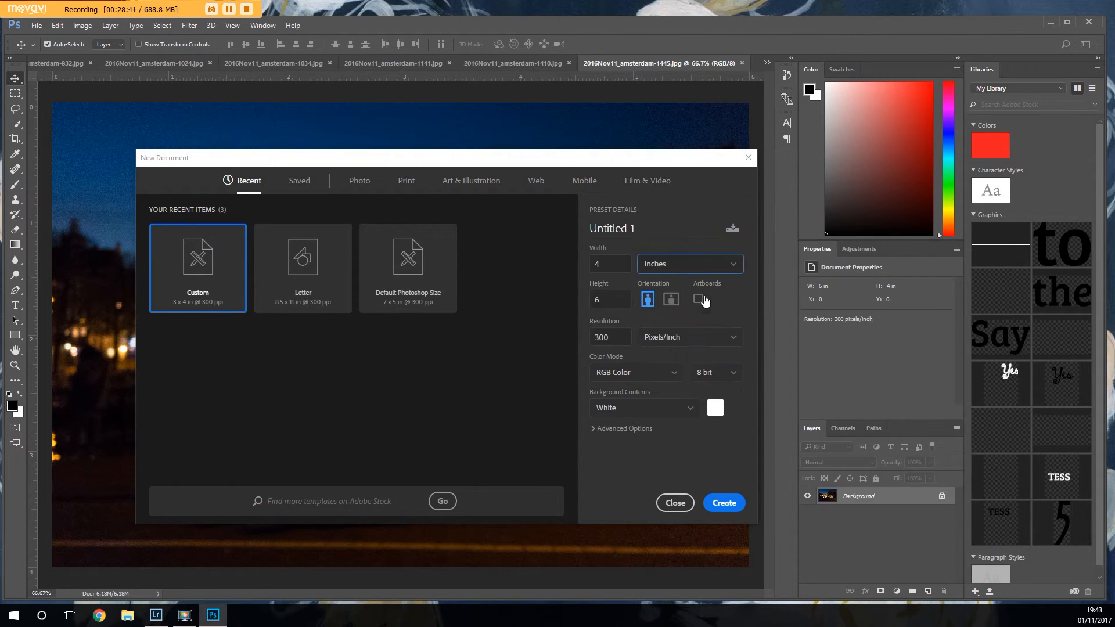
pyautogui.click(670, 303)
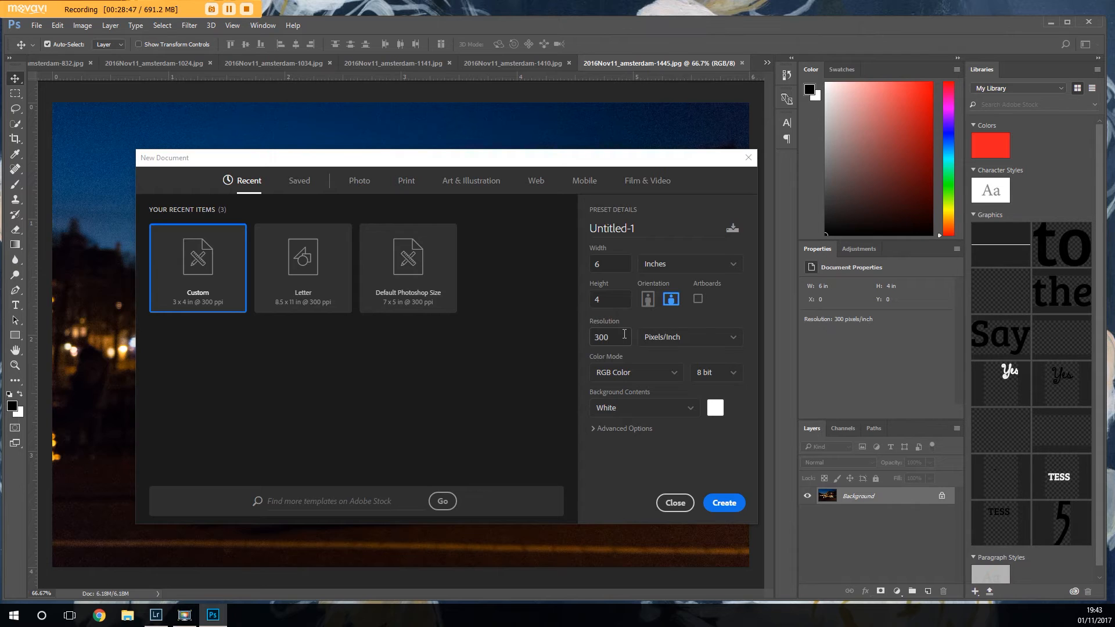
pyautogui.click(738, 511)
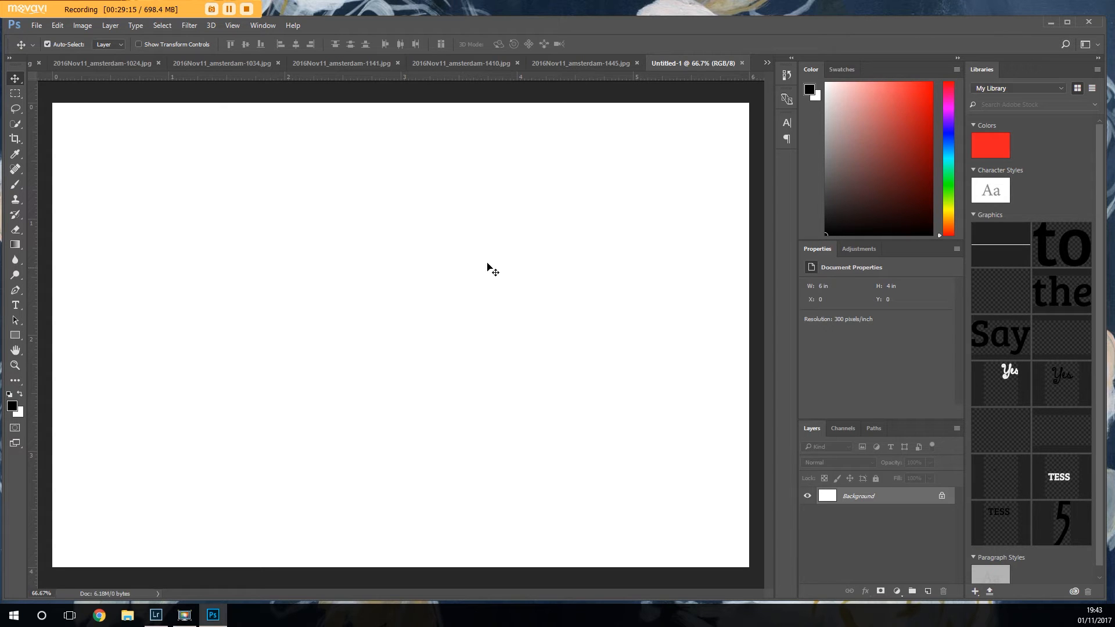
# - Open the print settings for the 2016Nov11_amsterdam-1445.jpg photo and choose the PM-400 Series(Network) printer with landscape layout
pyautogui.click(574, 63)
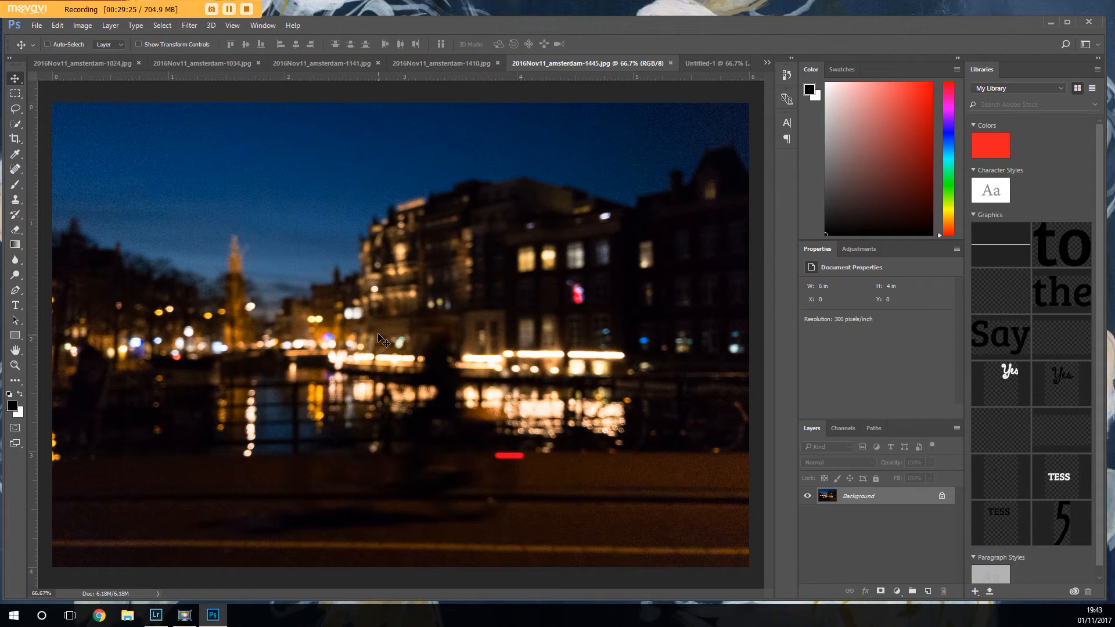
pyautogui.hotkey('ctrl', 'p')
pyautogui.moveTo(680, 142); pyautogui.dragTo(679, 149)
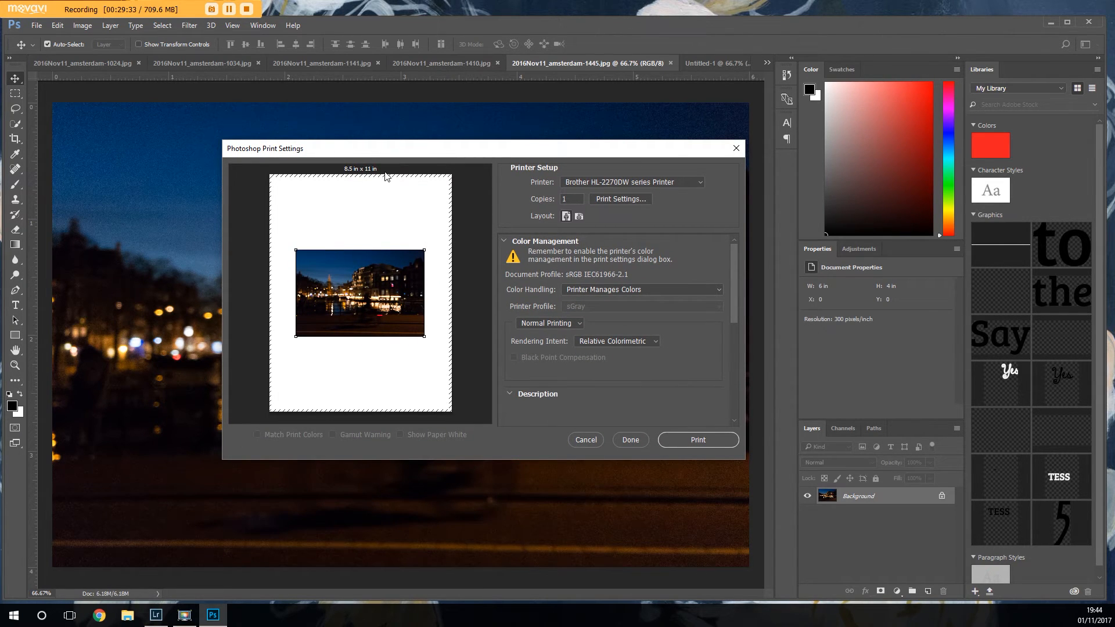
pyautogui.click(673, 183)
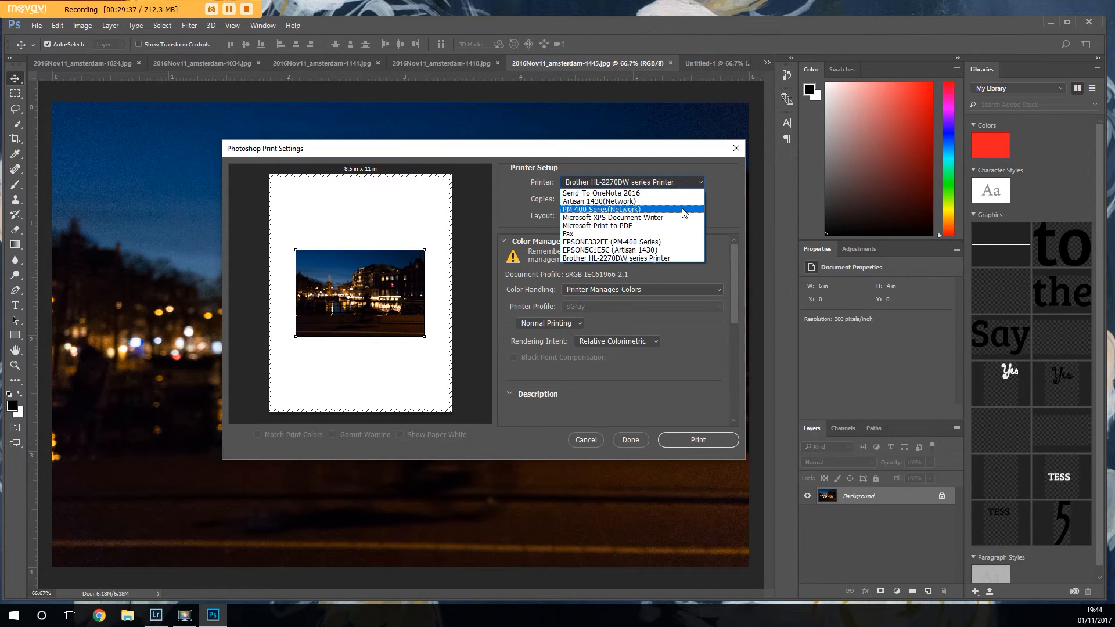
pyautogui.click(636, 209)
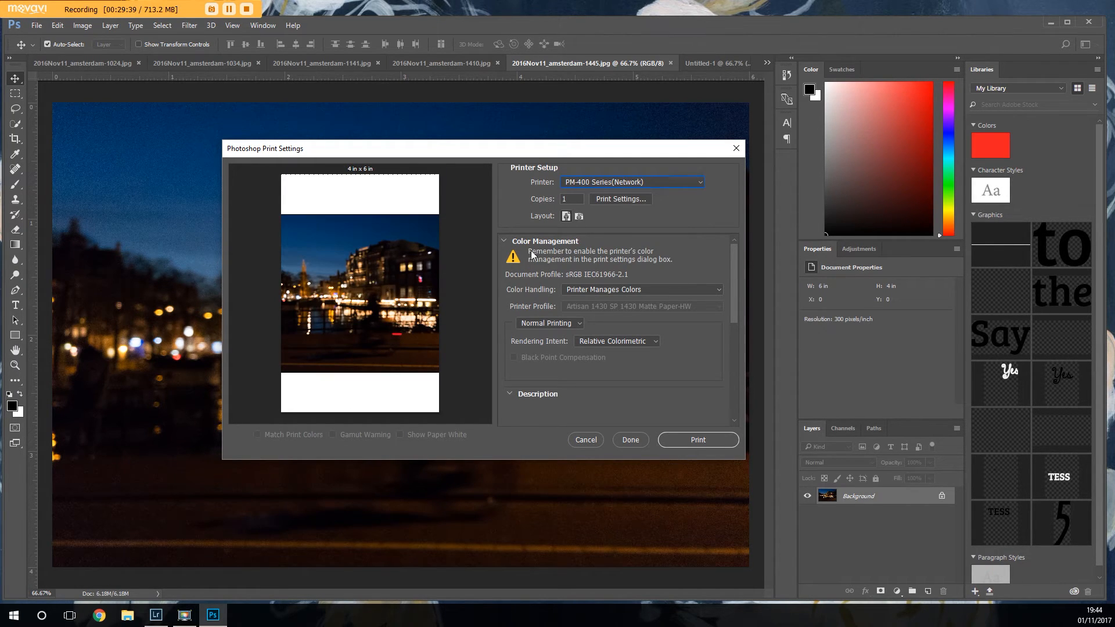
pyautogui.click(582, 215)
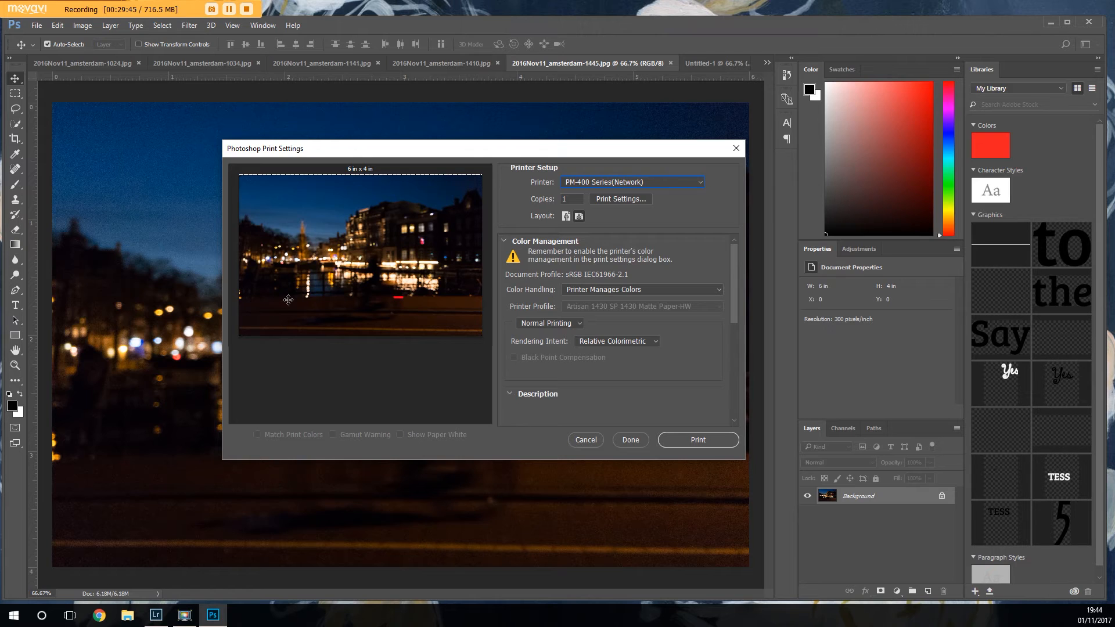
# - Compare the print preview with the printer's Borderless option turned off and back on, and leave the print settings without printing
pyautogui.click(646, 201)
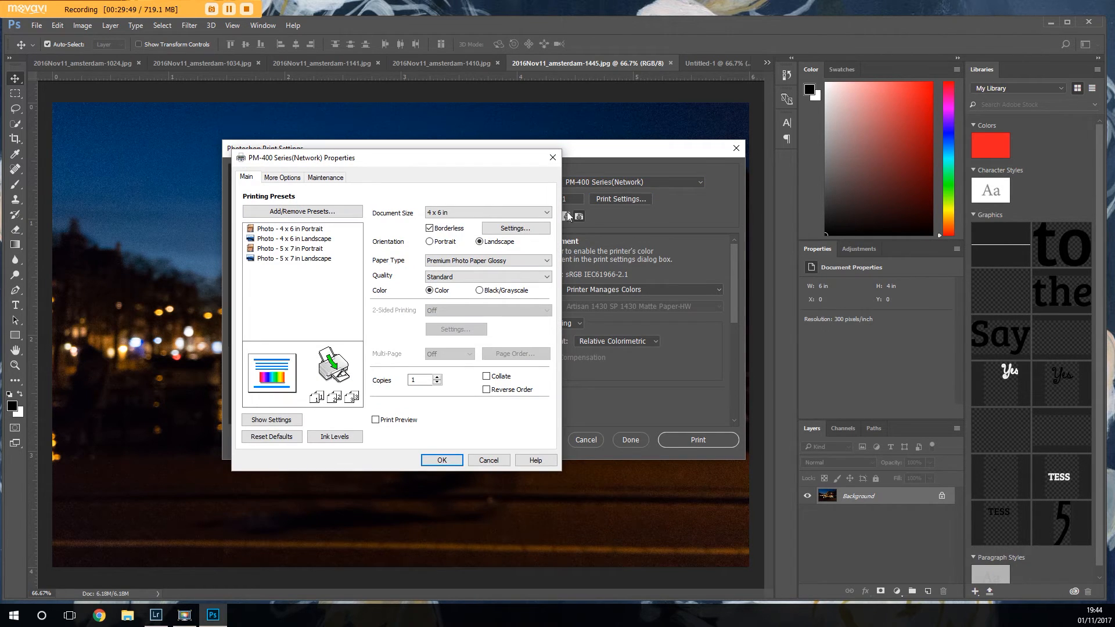
pyautogui.click(429, 229)
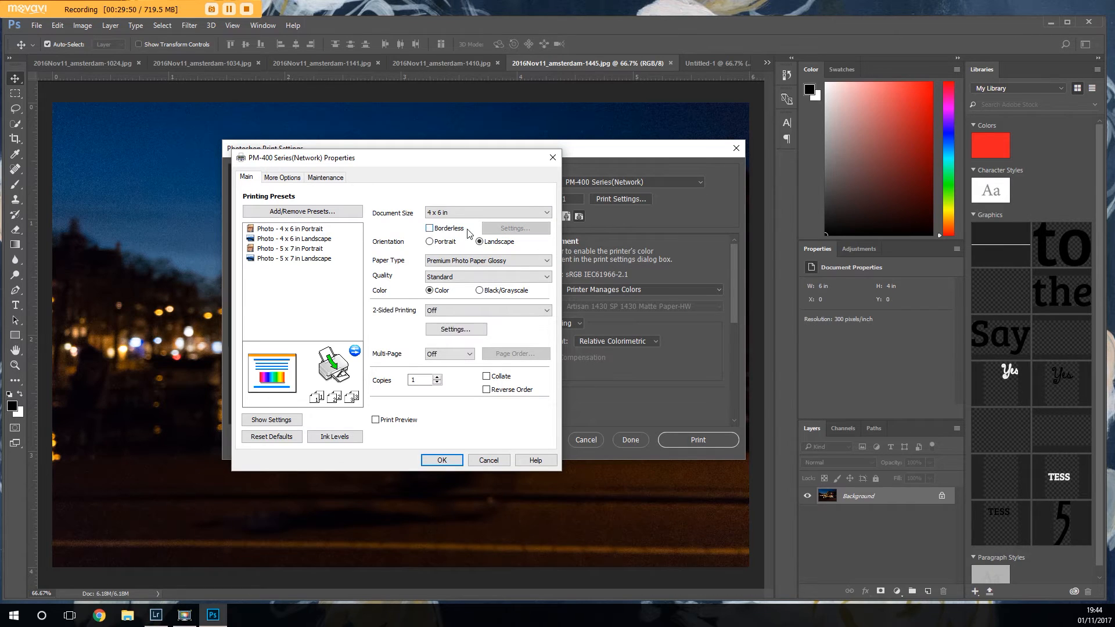
pyautogui.click(457, 460)
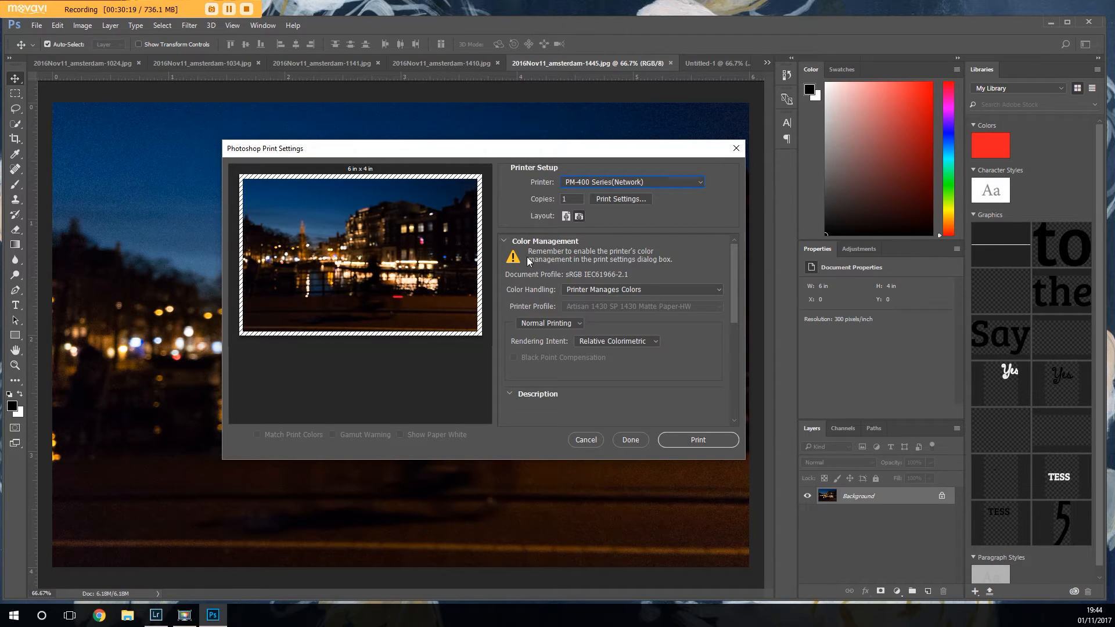
pyautogui.click(636, 200)
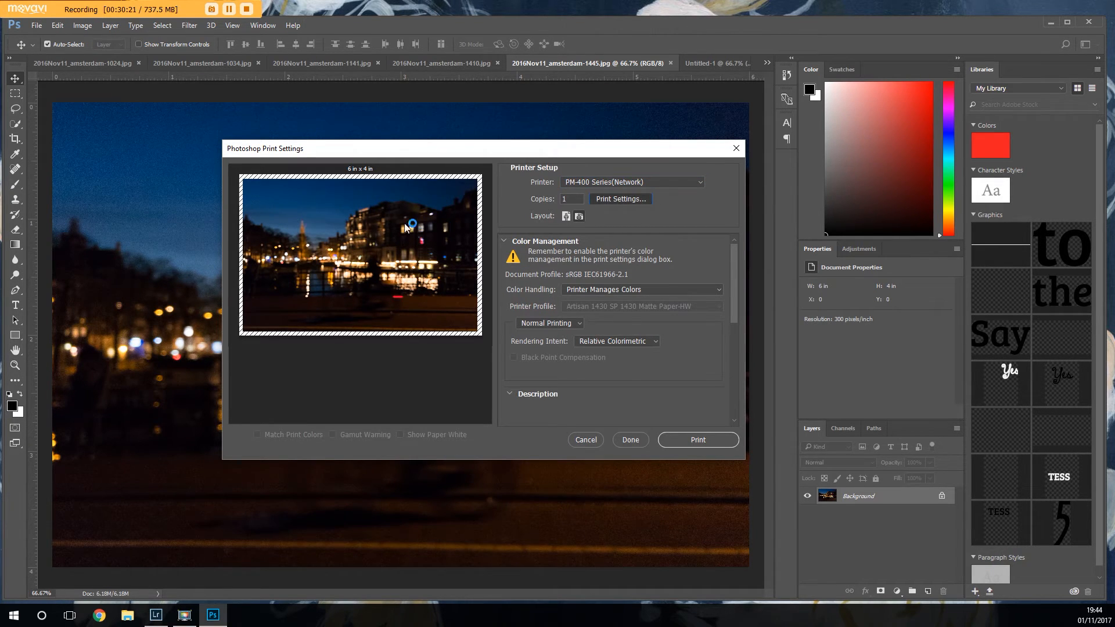
pyautogui.click(436, 231)
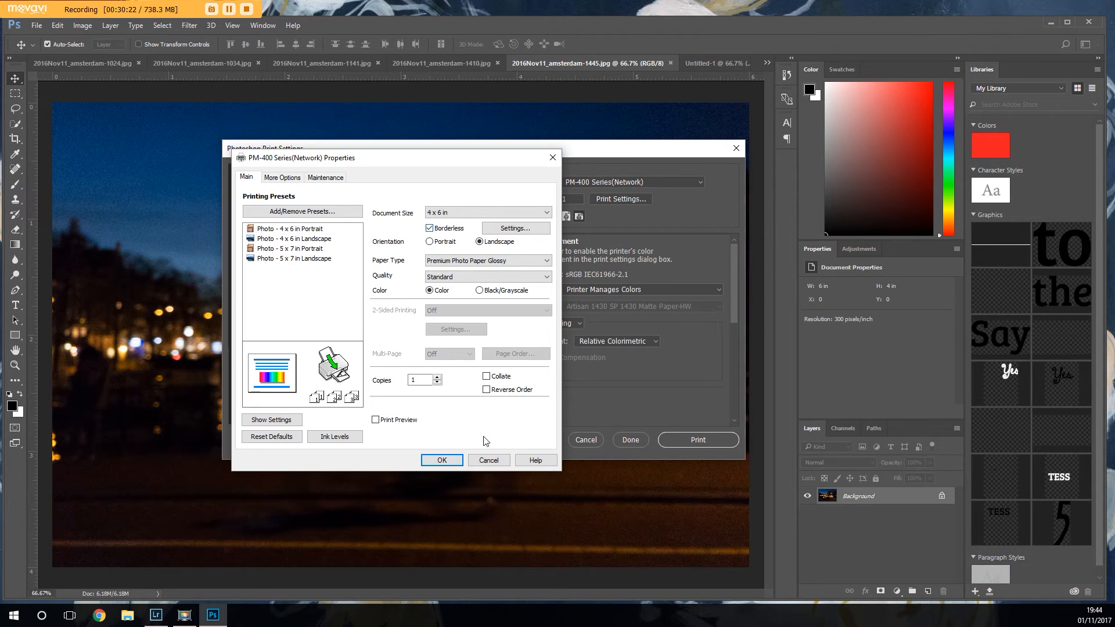
pyautogui.click(460, 456)
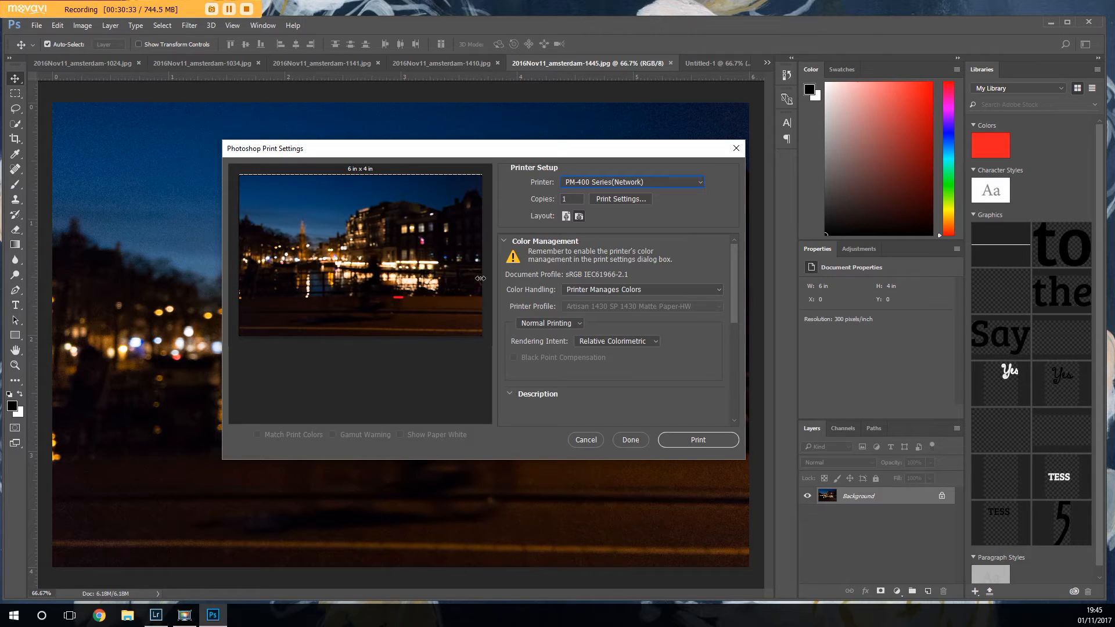
pyautogui.click(601, 439)
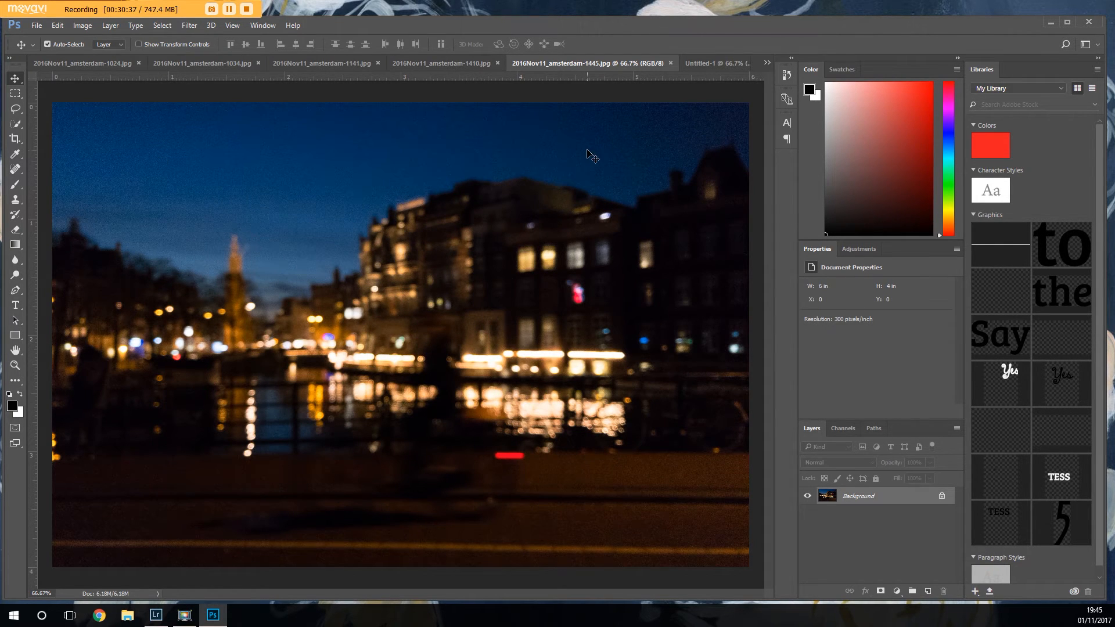
# - Create a black 3 x 4 inch rectangle shape in the blank 6 x 4 inch document and align it over the canvas's left half
pyautogui.click(714, 64)
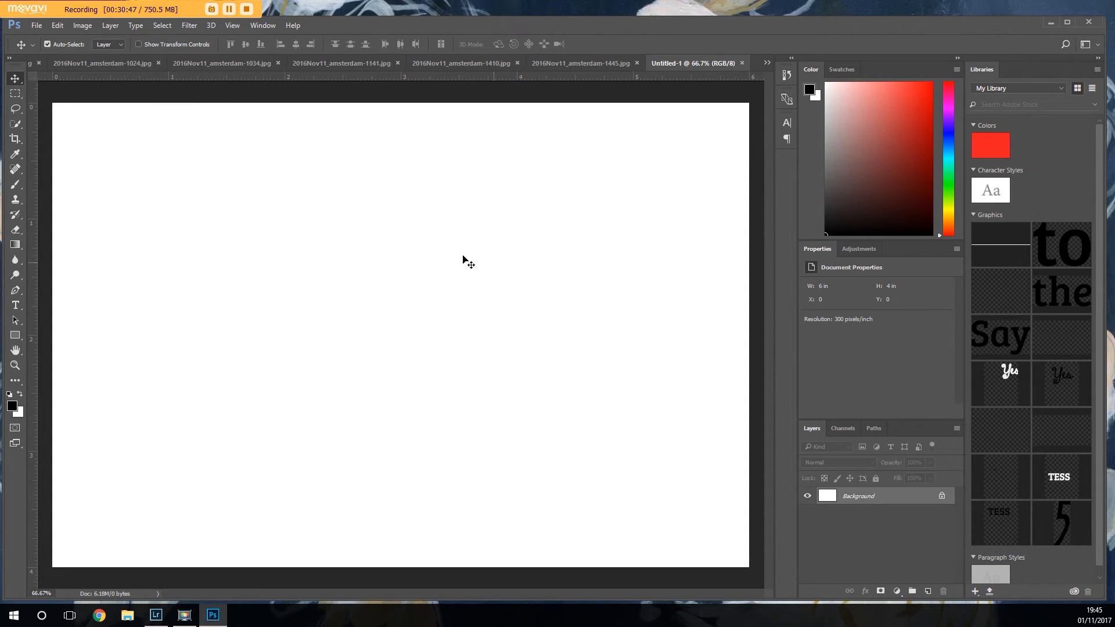
pyautogui.click(12, 337)
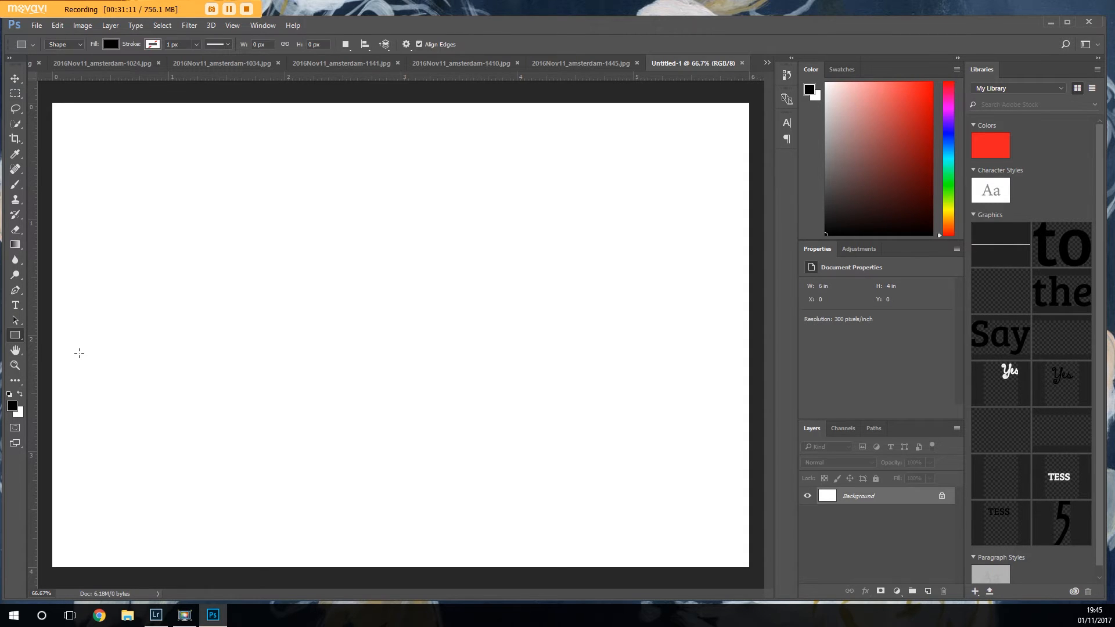
pyautogui.click(336, 286)
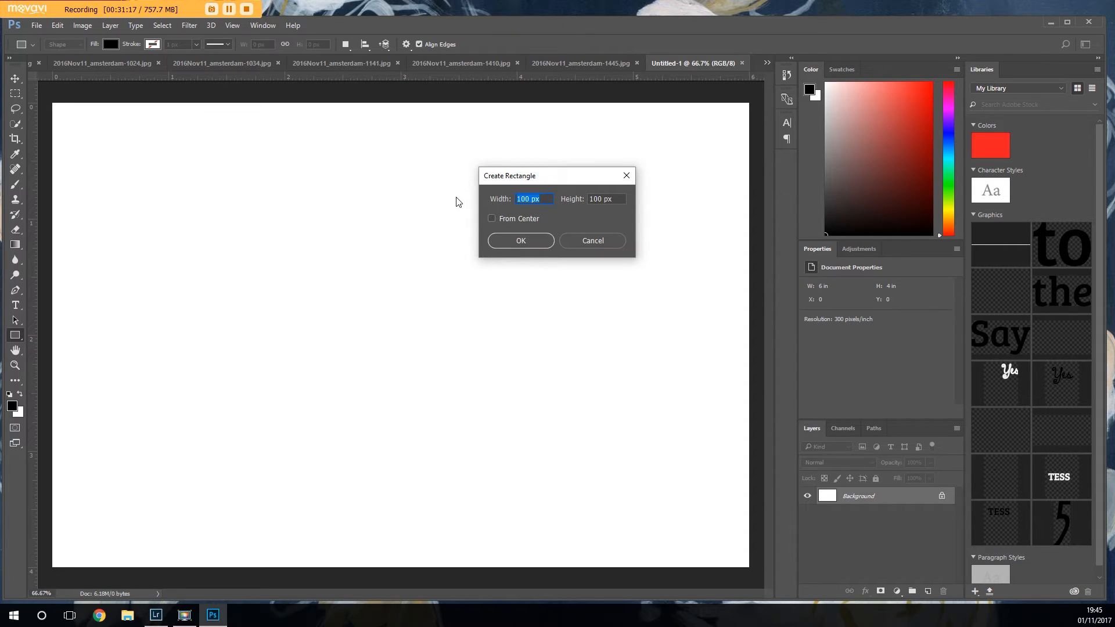
pyautogui.write('3')
pyautogui.write('in')
pyautogui.press('Tab')
pyautogui.write('4 in')
pyautogui.click(521, 240)
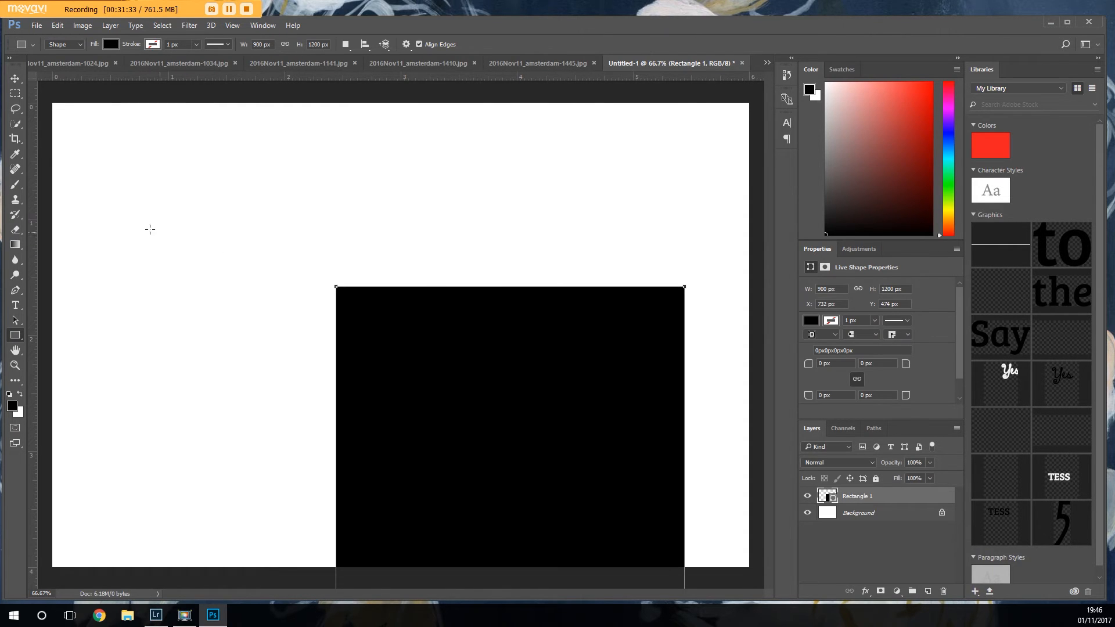
pyautogui.click(15, 78)
pyautogui.moveTo(536, 423); pyautogui.dragTo(252, 257)
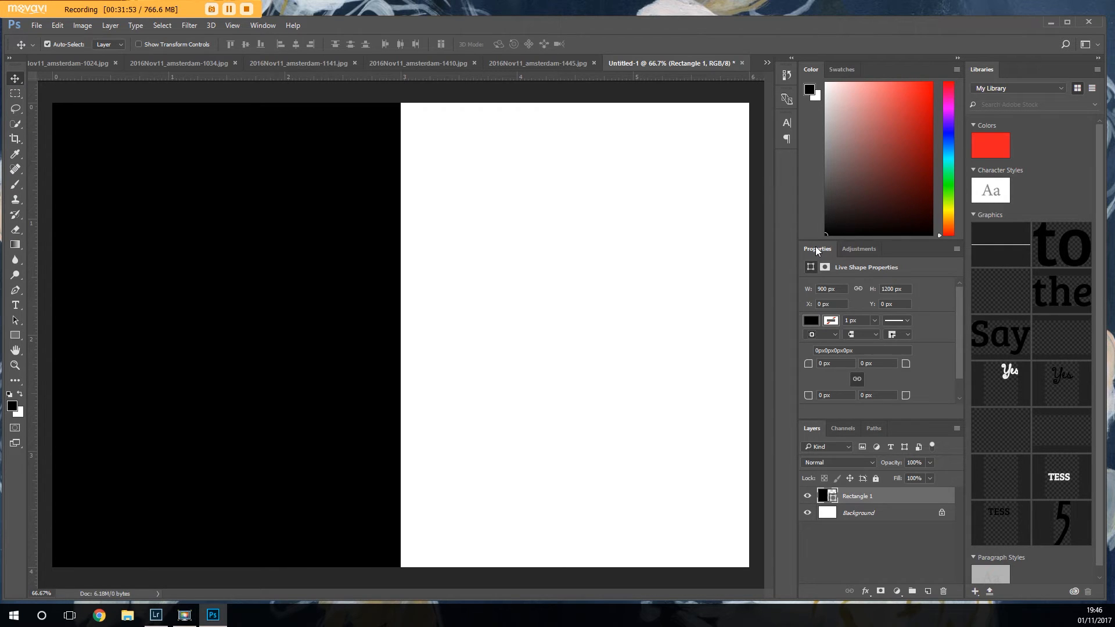
pyautogui.click(275, 27)
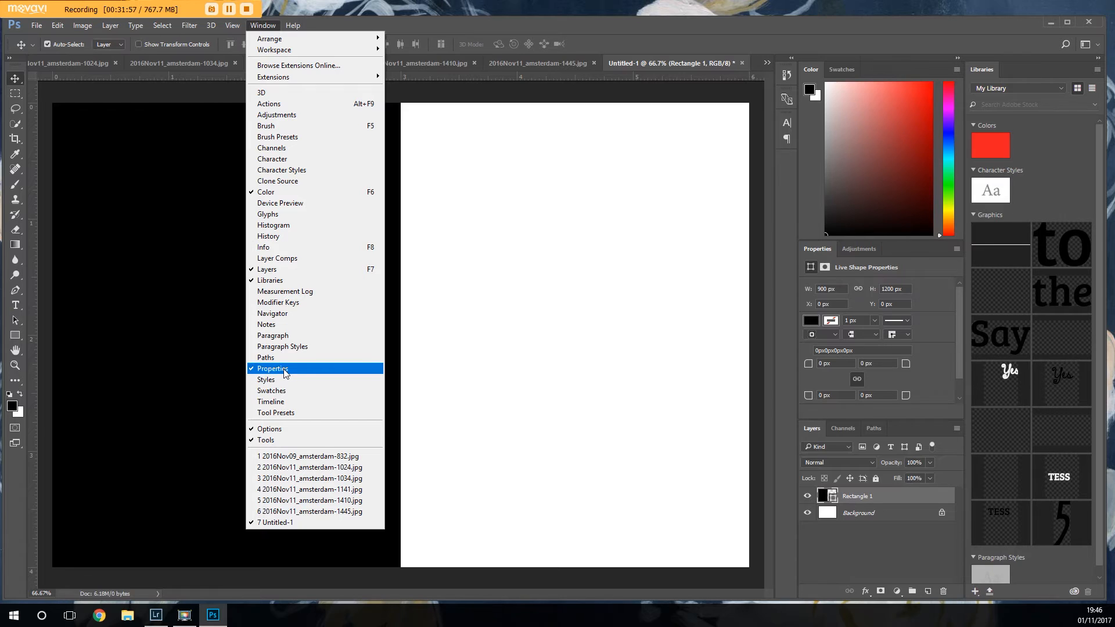
pyautogui.click(824, 249)
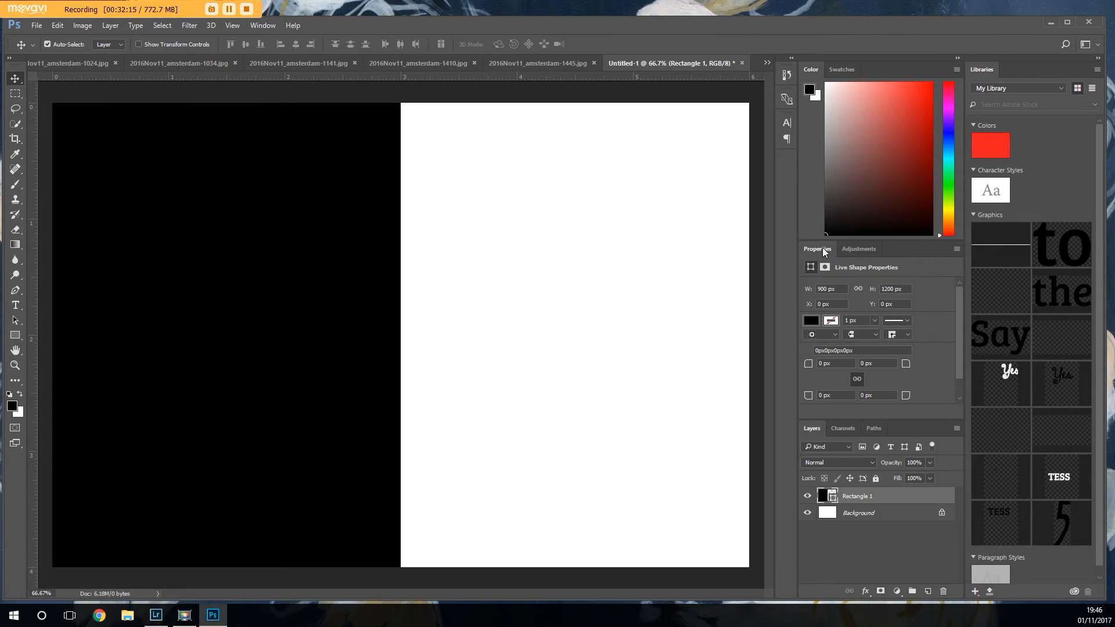
pyautogui.click(262, 26)
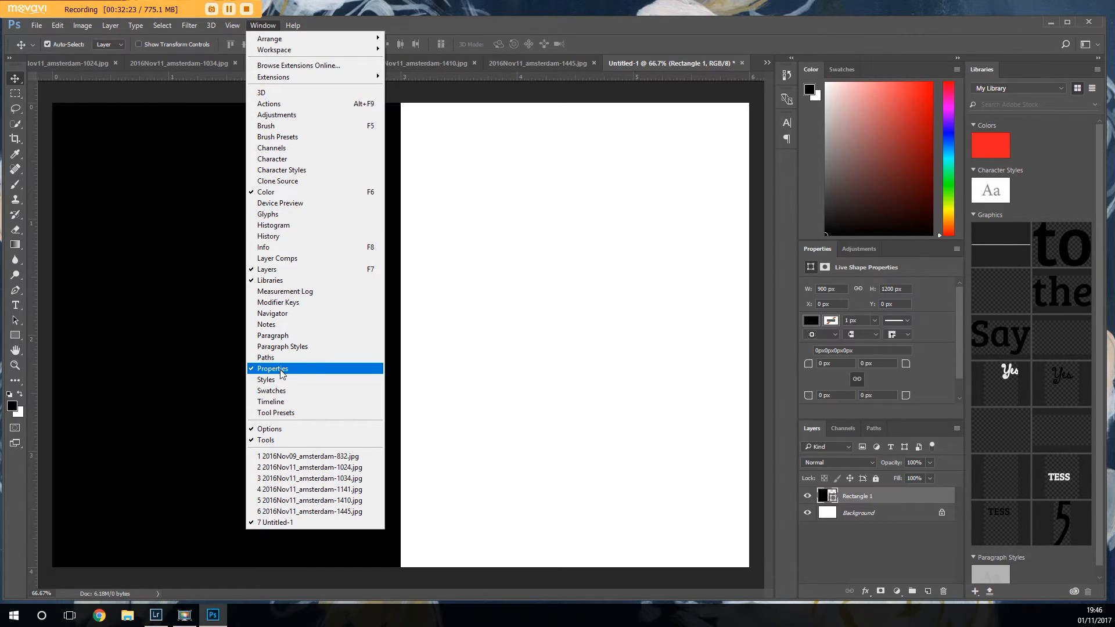
pyautogui.click(222, 40)
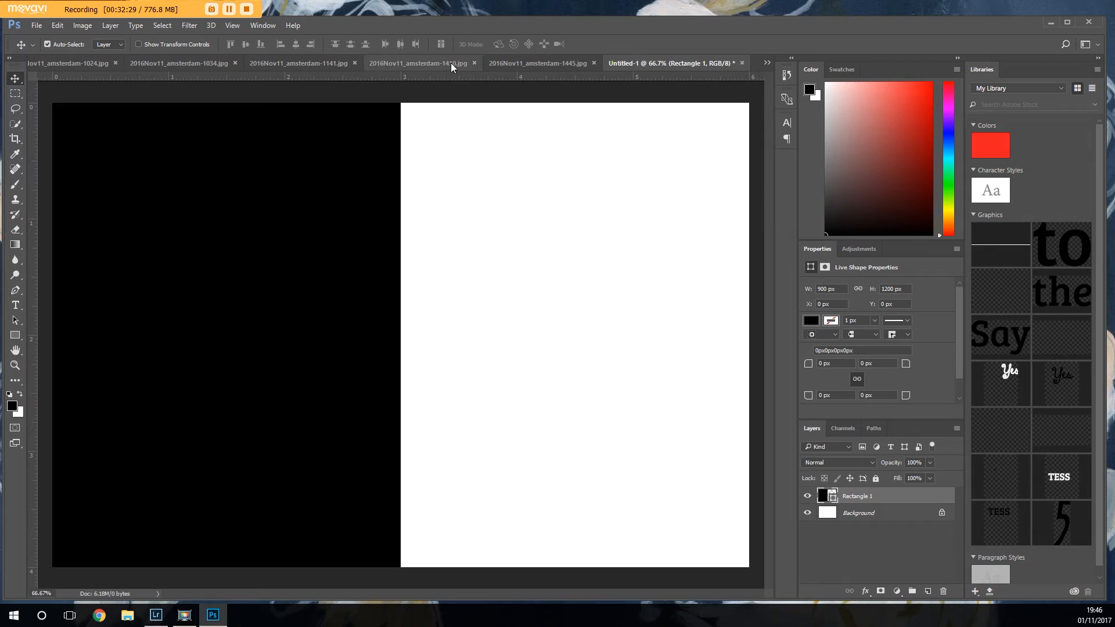
pyautogui.click(831, 321)
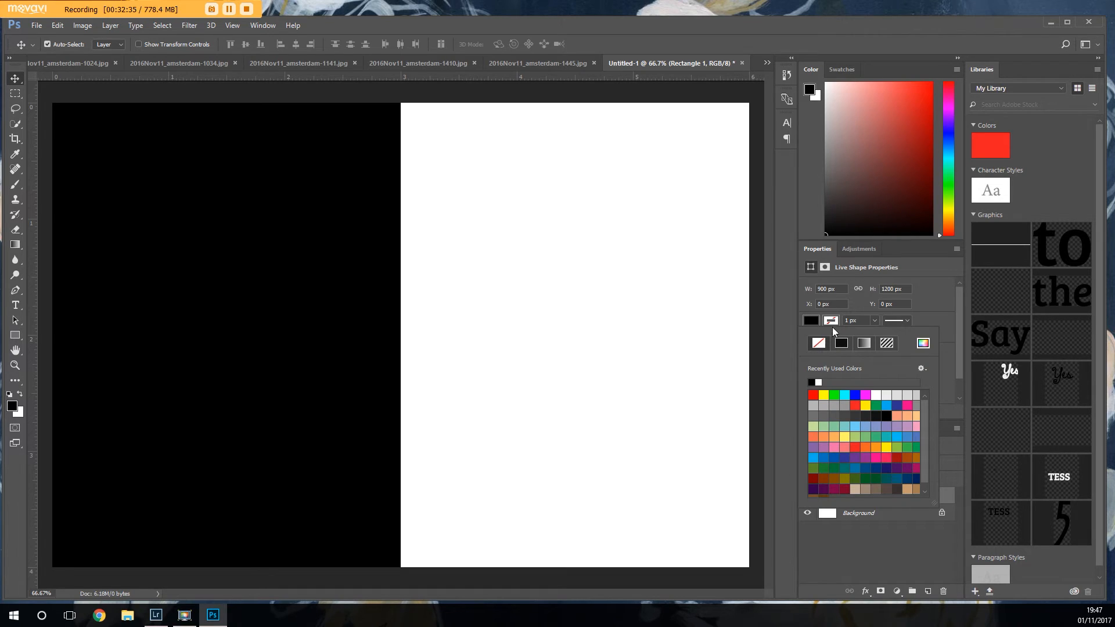
pyautogui.click(783, 334)
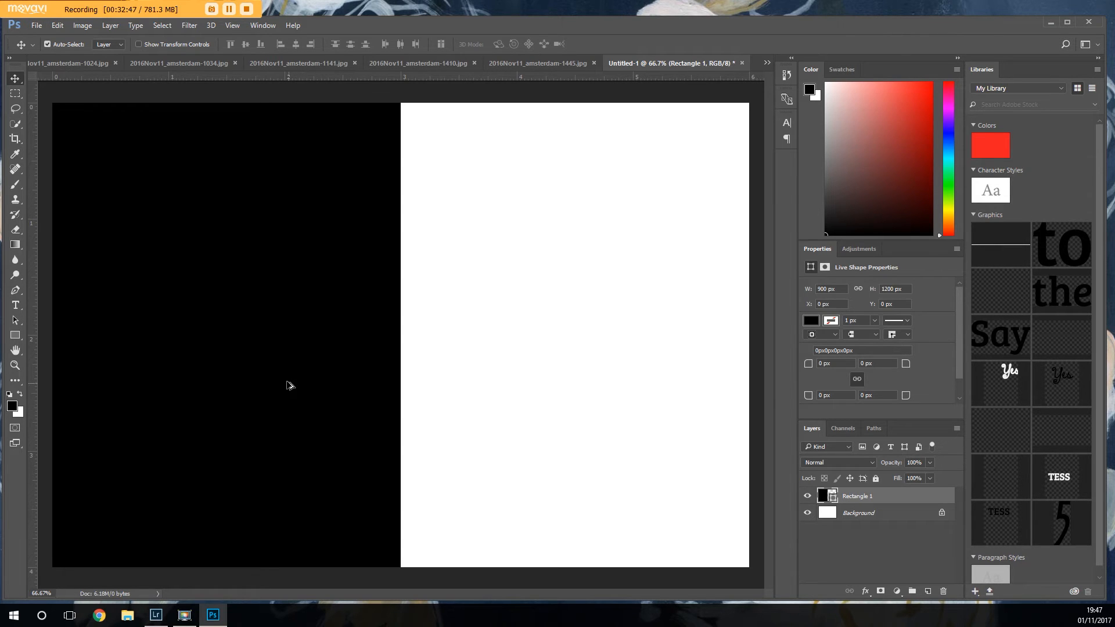
# - Duplicate the black rectangle onto the canvas's right half and fill the copy with dark grey
pyautogui.moveTo(276, 372); pyautogui.dragTo(625, 369)
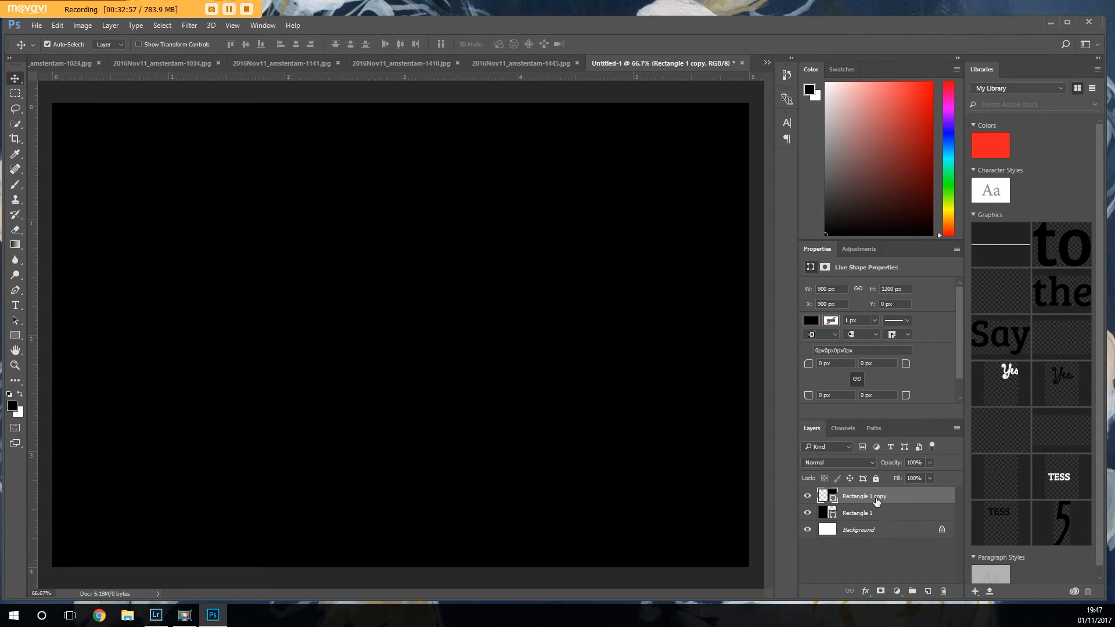
pyautogui.click(810, 320)
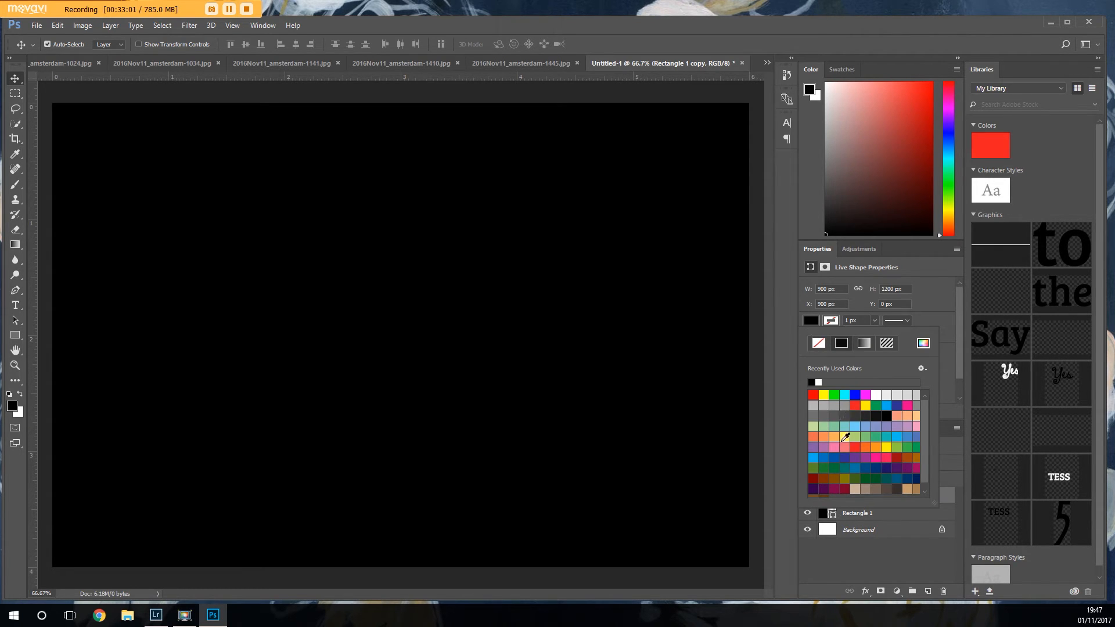
pyautogui.click(839, 415)
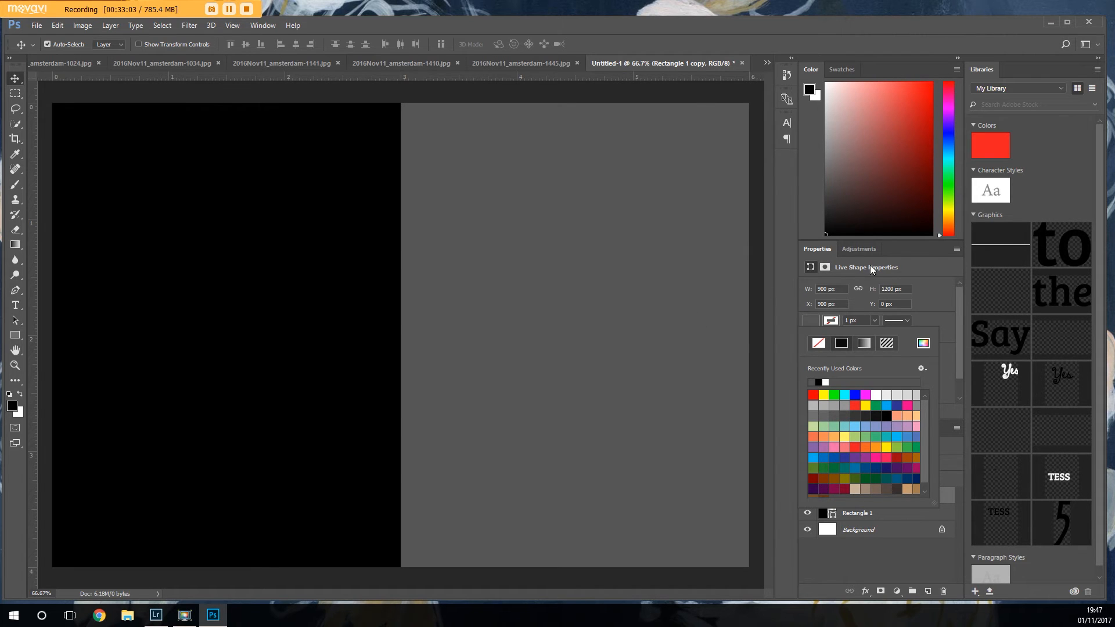
pyautogui.click(33, 86)
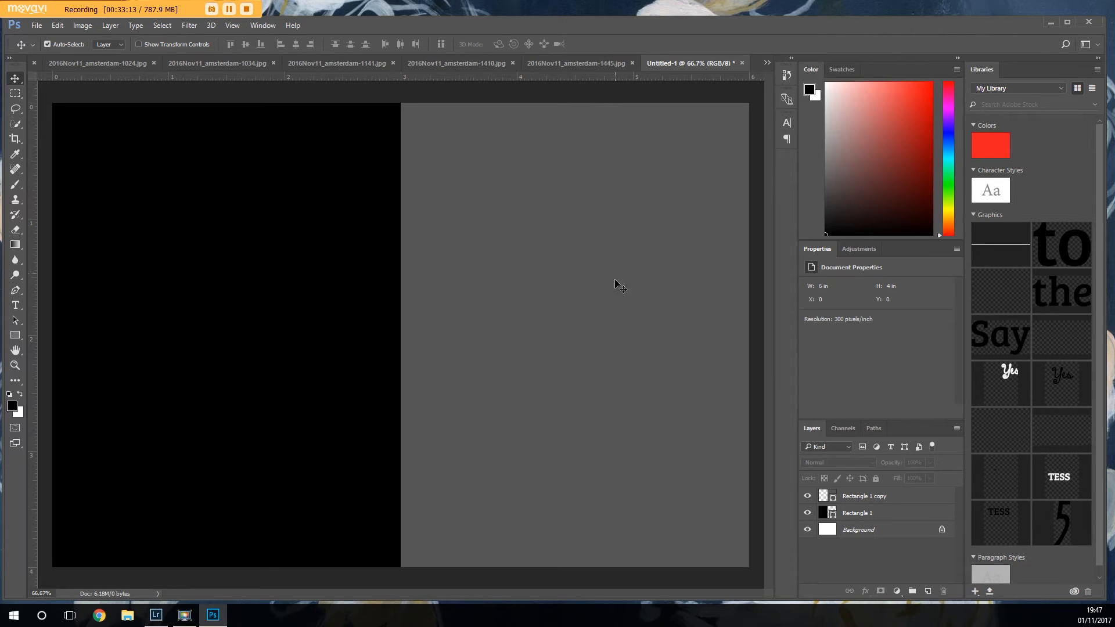
# - Copy the whole 2016Nov11_amsterdam-1445.jpg photo and paste it into the two-rectangle layout document
pyautogui.click(586, 59)
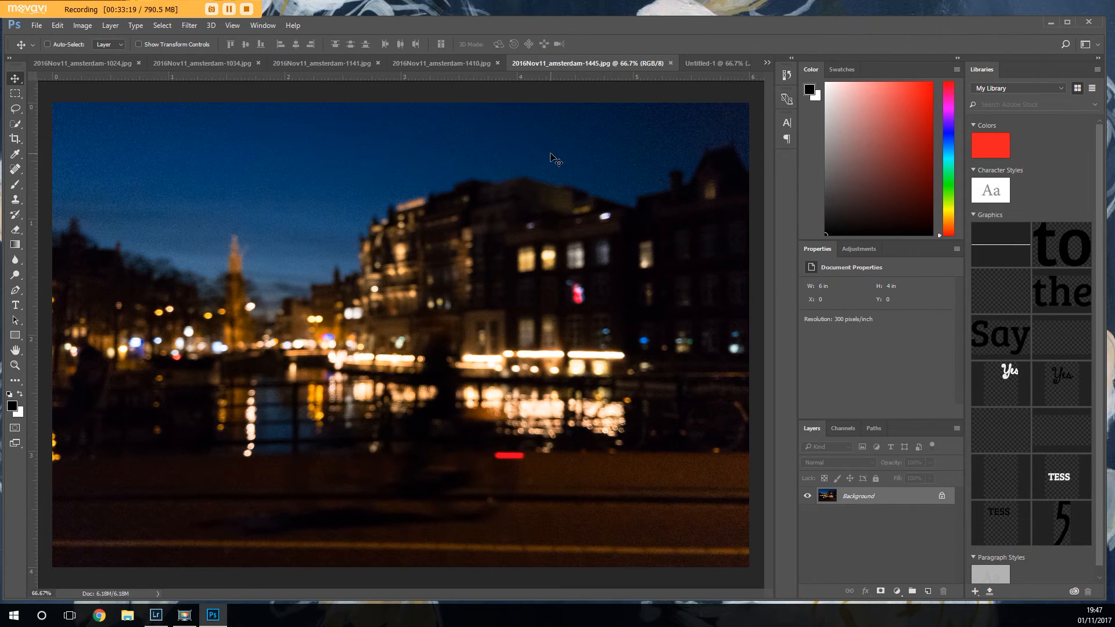
pyautogui.hotkey('ctrl', 'a')
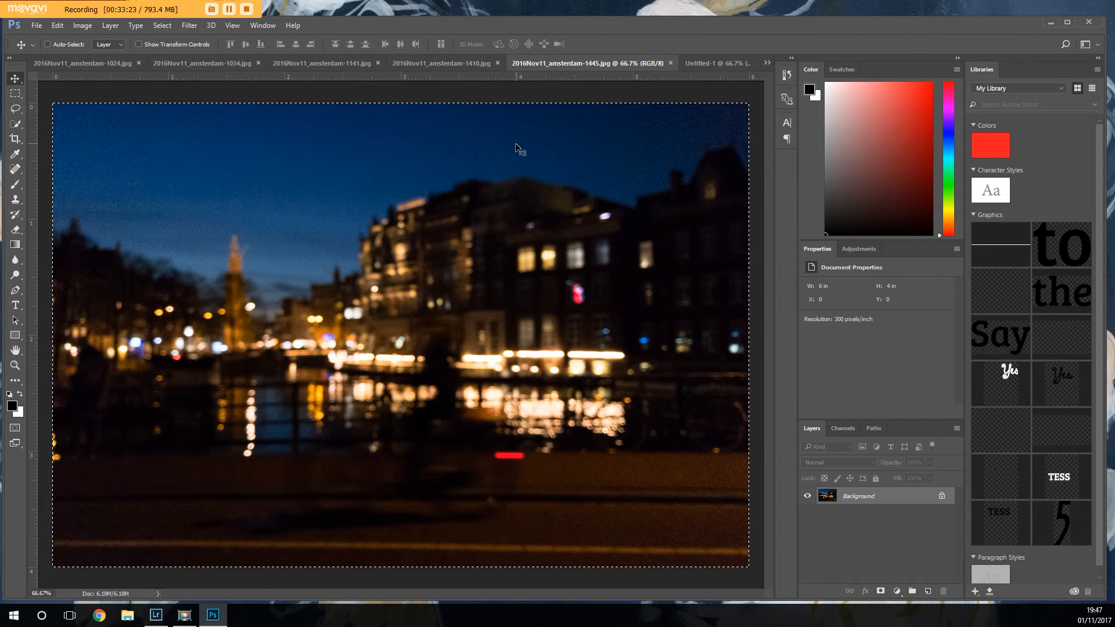
pyautogui.hotkey('ctrl', 'c')
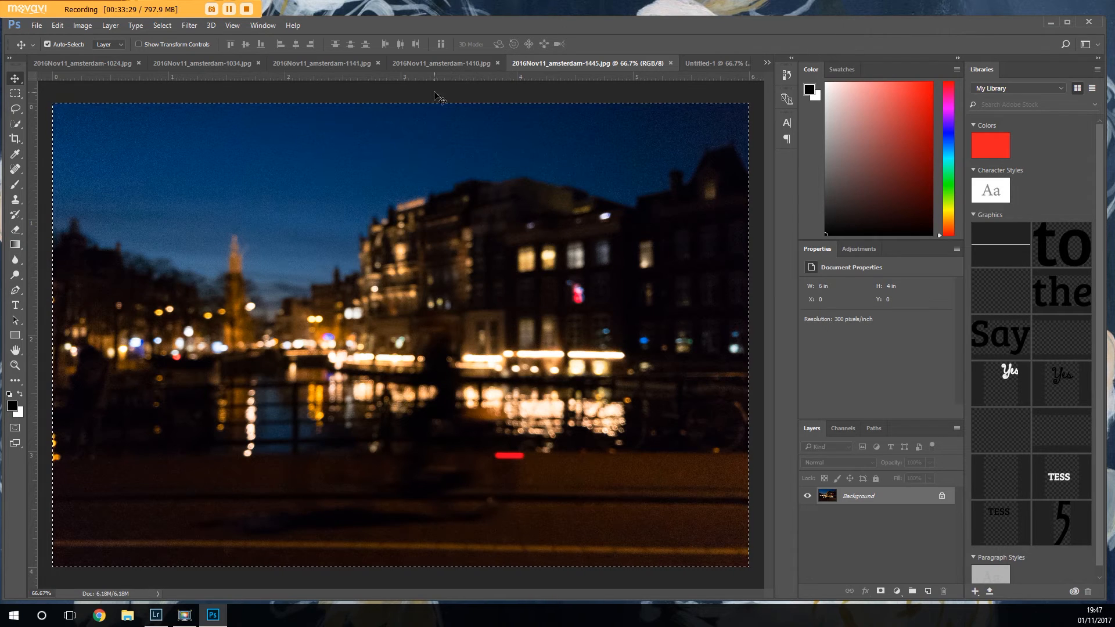
pyautogui.click(716, 64)
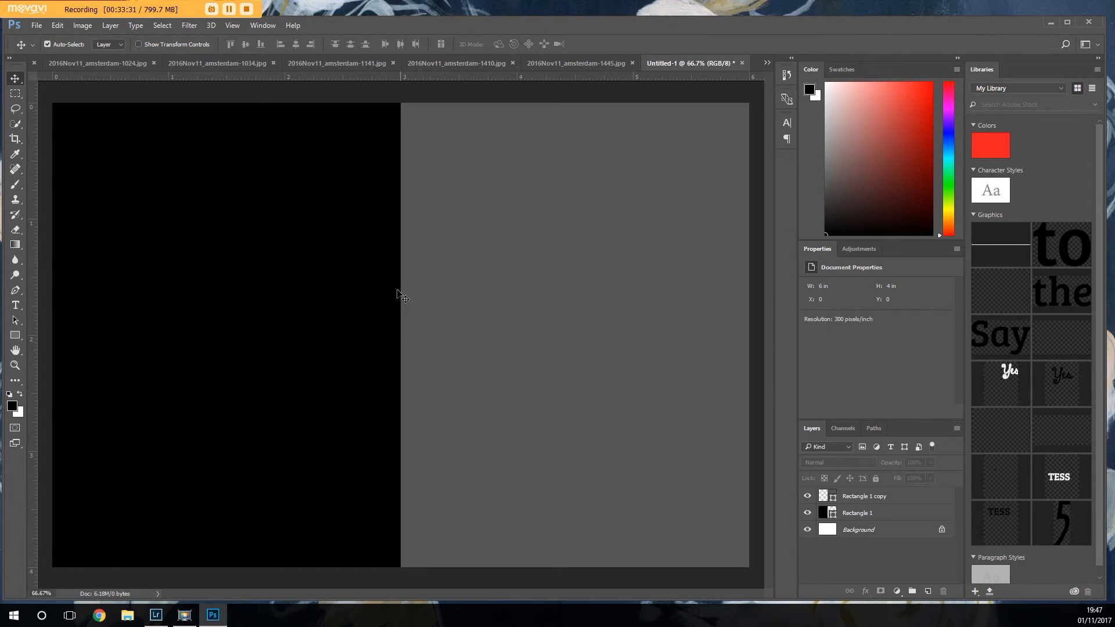
pyautogui.hotkey('ctrl', 'v')
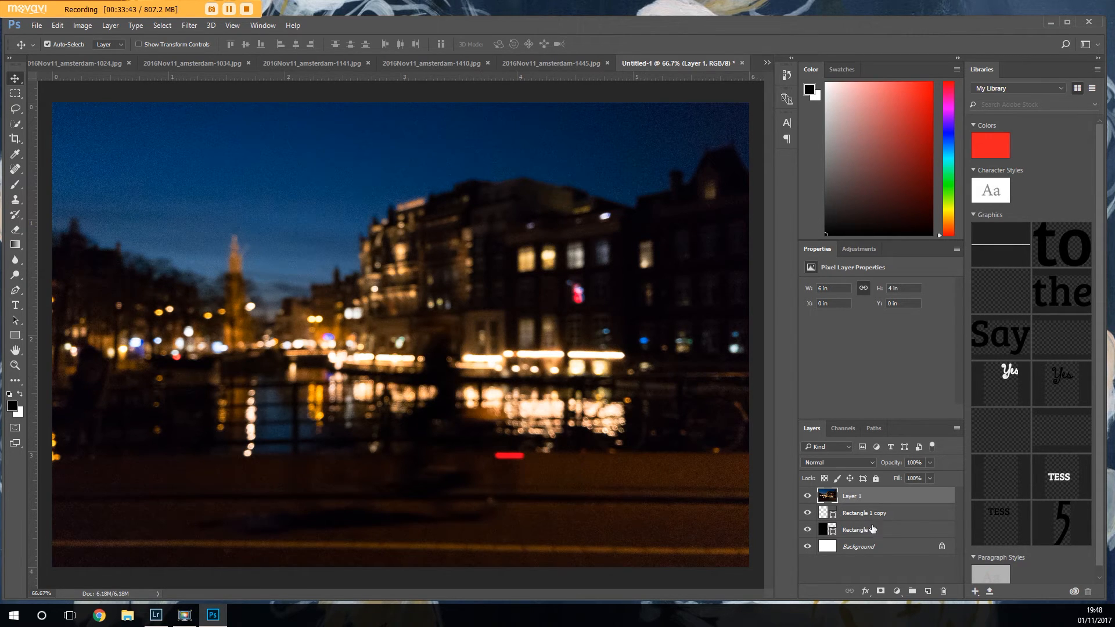
# - Reorder the pasted photo layer between the two rectangle layers and shift the photo left to about X -0.44 in
pyautogui.rightClick(600, 306)
pyautogui.click(607, 312)
pyautogui.click(807, 495)
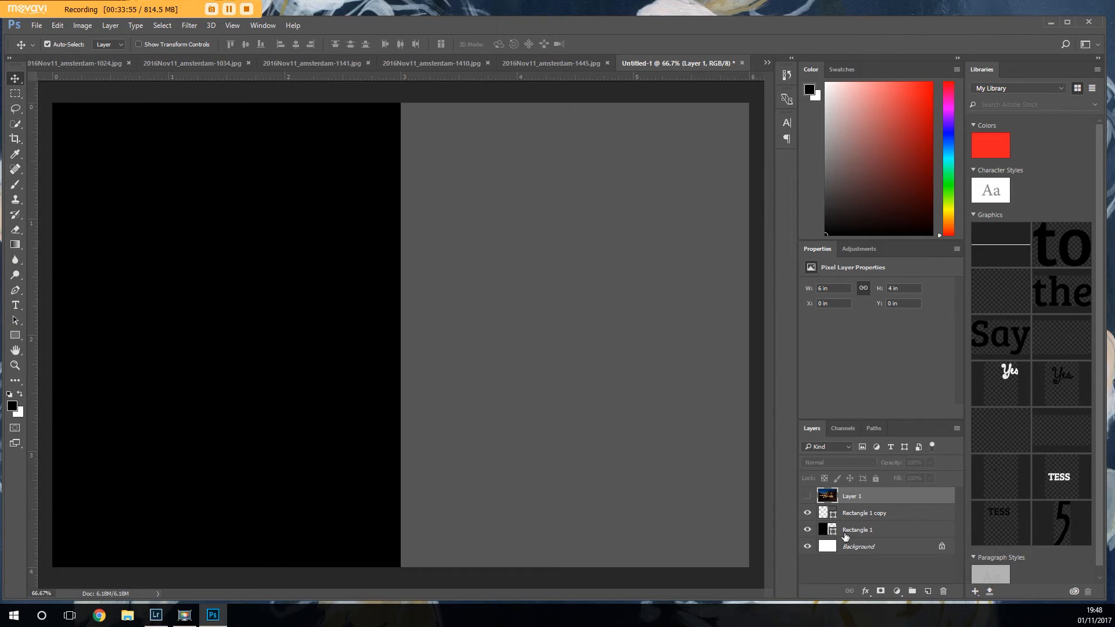
pyautogui.click(807, 496)
pyautogui.moveTo(882, 503); pyautogui.dragTo(870, 518)
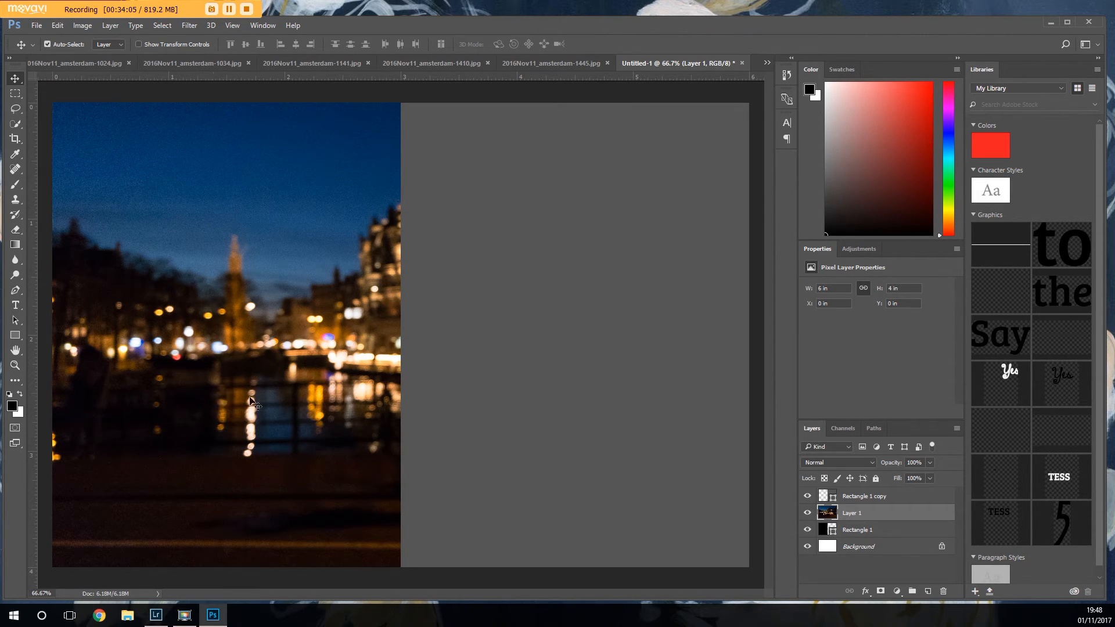
pyautogui.moveTo(358, 411); pyautogui.dragTo(308, 413)
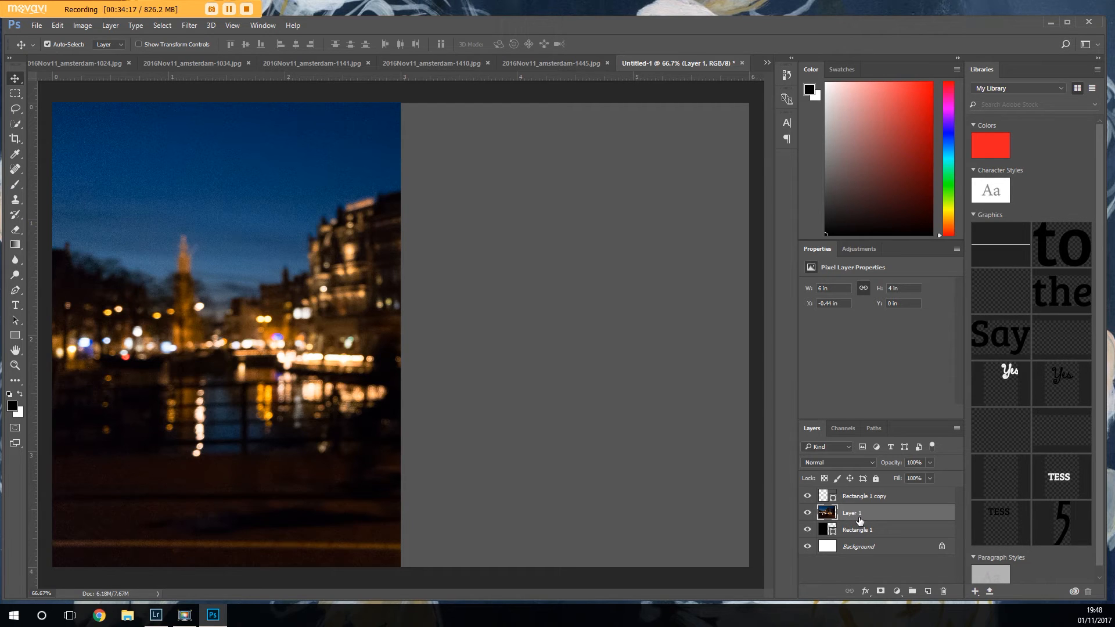
# - Create a clipping mask so the photo layer is clipped to the black rectangle beneath it
pyautogui.click(956, 427)
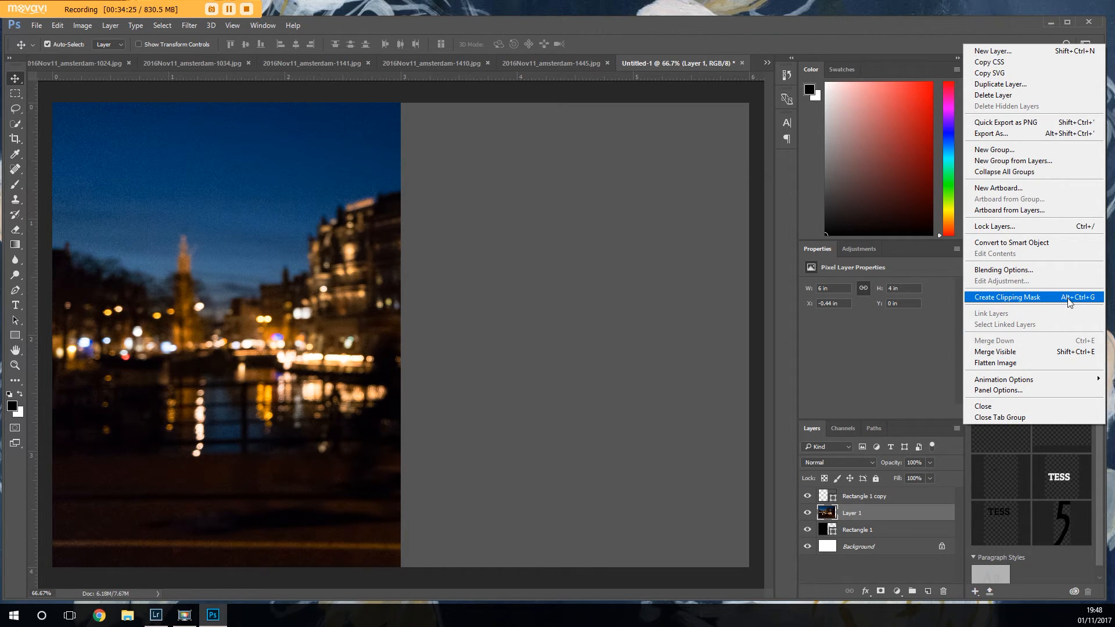
# - Clip the blurred night photo to the left rectangle and shift it leftward inside the frame to about X -1.07 in
pyautogui.click(1041, 297)
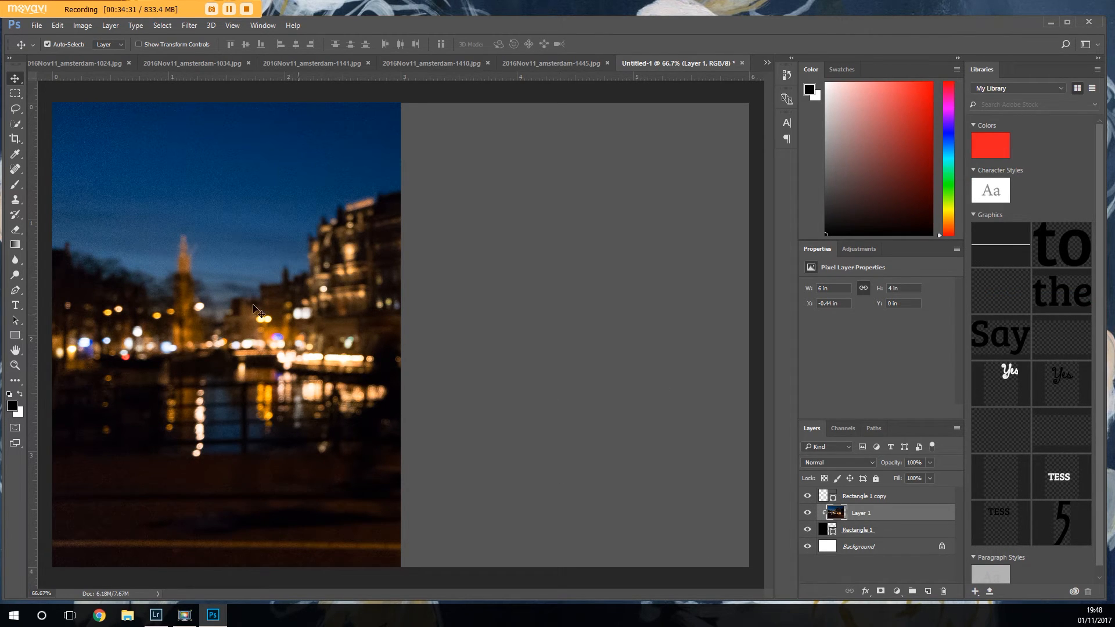
pyautogui.moveTo(287, 347); pyautogui.dragTo(214, 342)
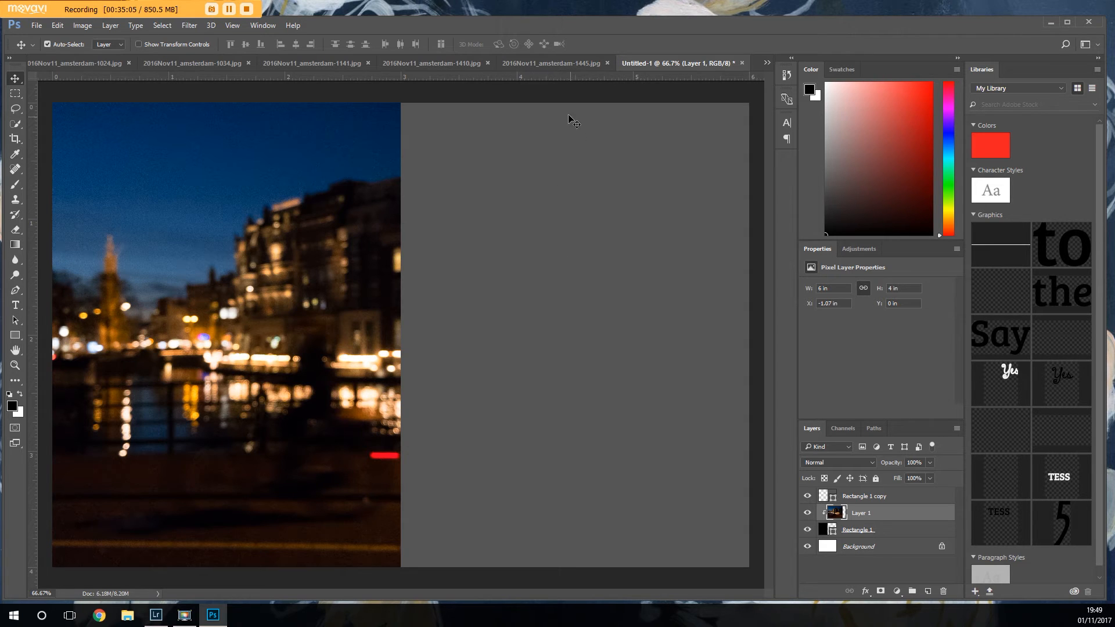
# - Copy the black-and-white arcade photo from 2016Nov11_amsterdam-1410.jpg into the Untitled-1 collage and place its layer above Rectangle 1 copy
pyautogui.click(454, 62)
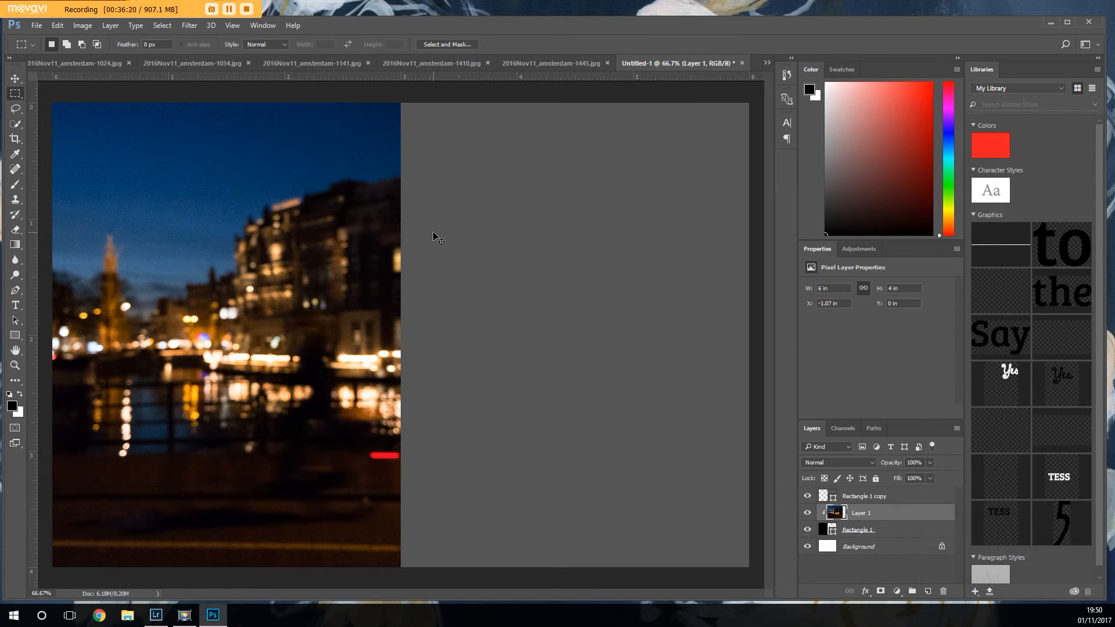
pyautogui.hotkey('ctrl', 'v')
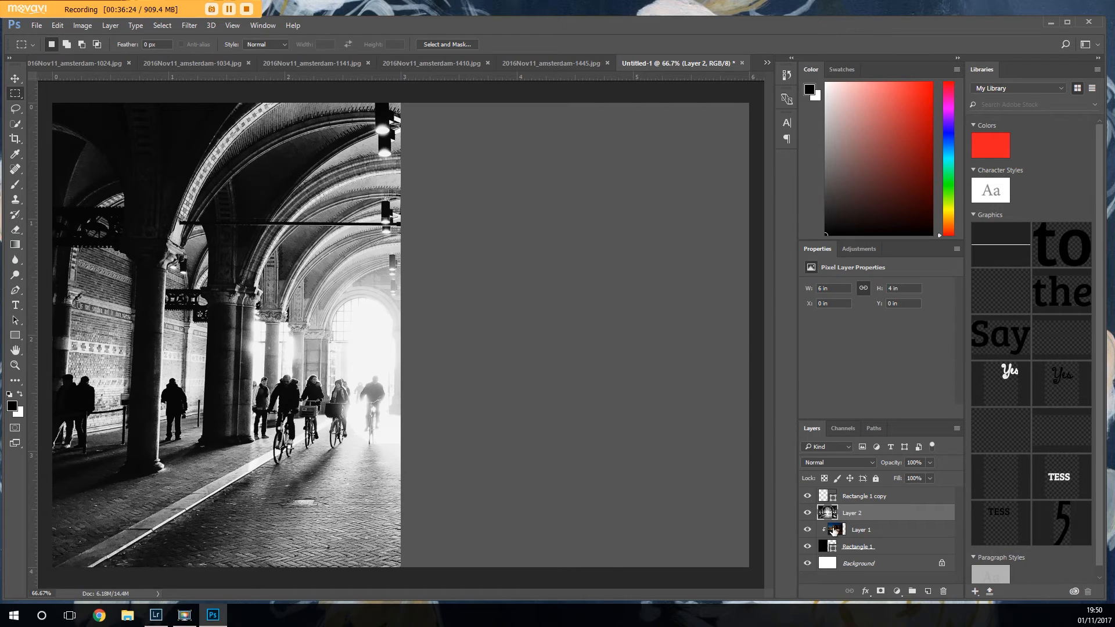
pyautogui.moveTo(848, 513); pyautogui.dragTo(856, 494)
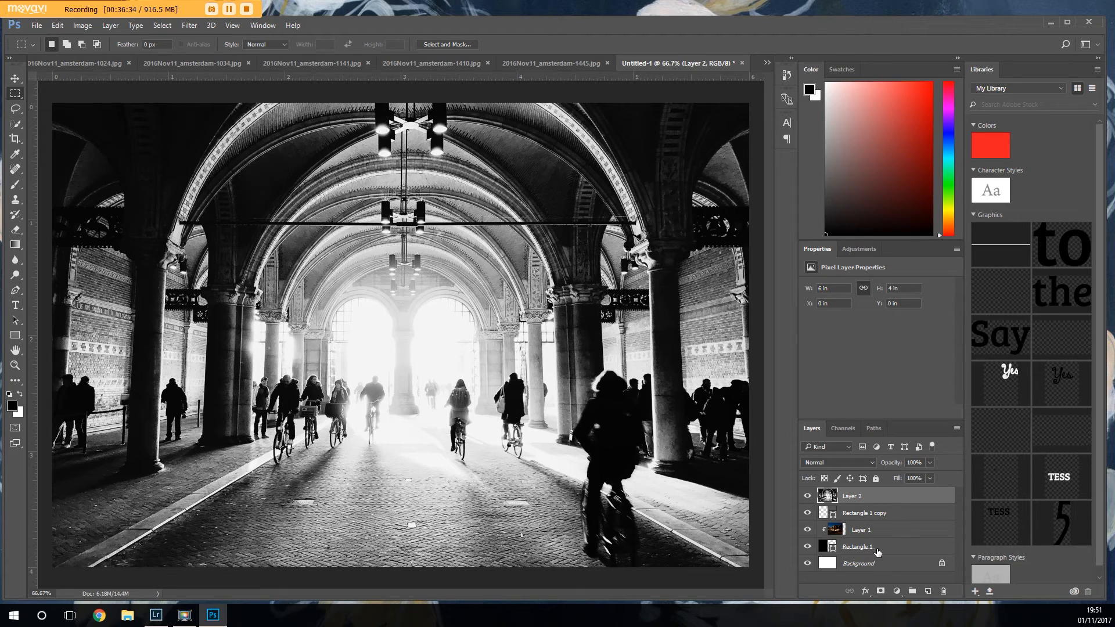
# - Clip the arcade photo layer to the Rectangle 1 copy shape with a clipping mask
pyautogui.click(956, 429)
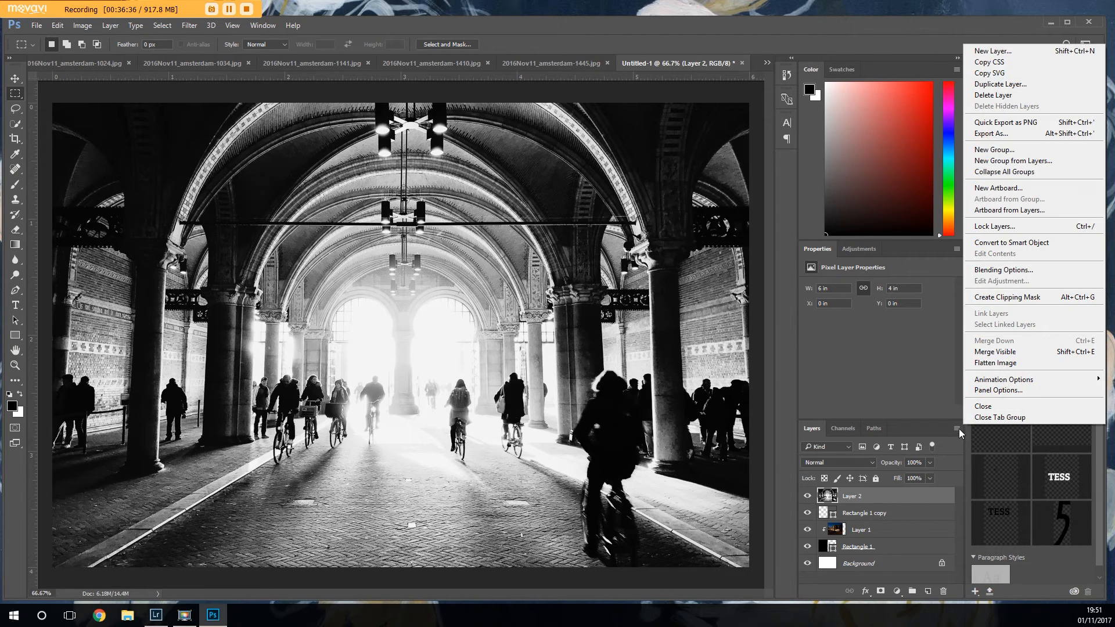
pyautogui.click(857, 521)
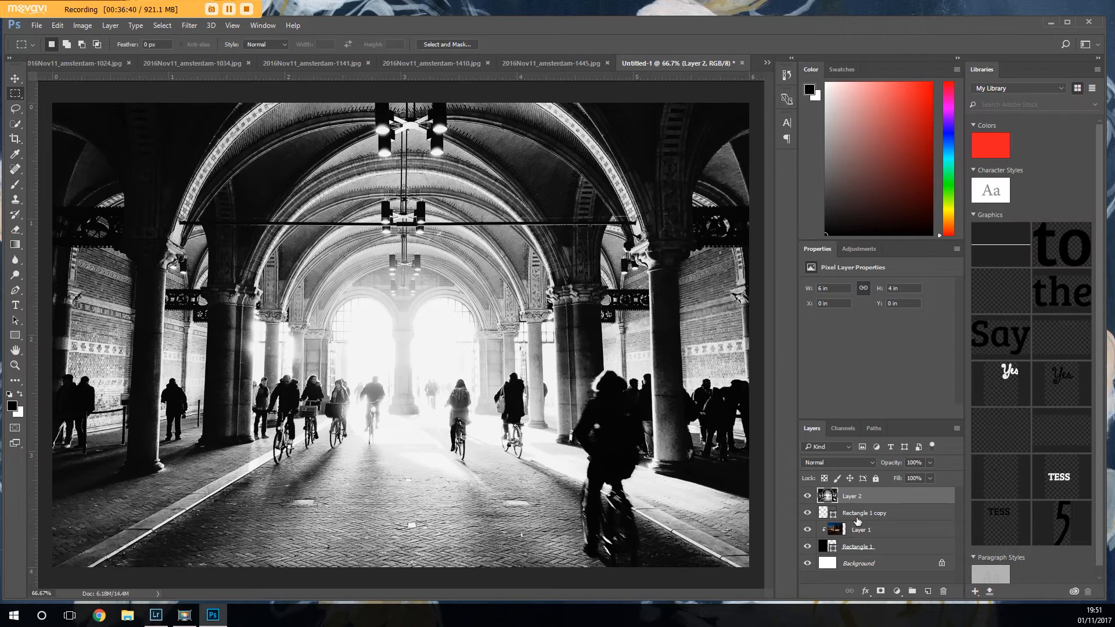
pyautogui.click(956, 429)
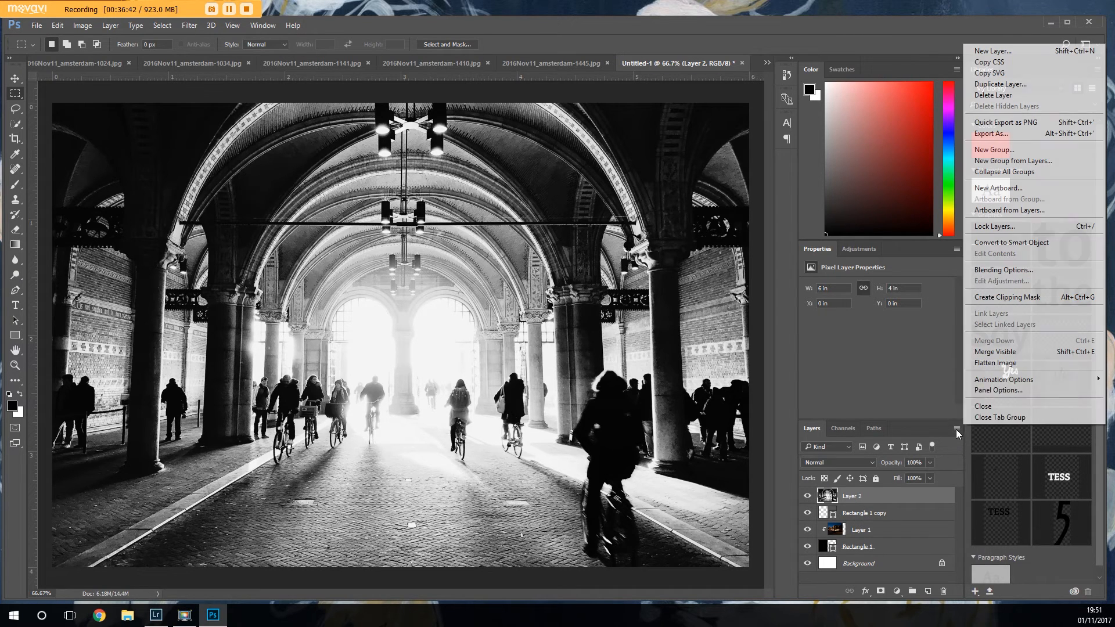
pyautogui.click(1022, 296)
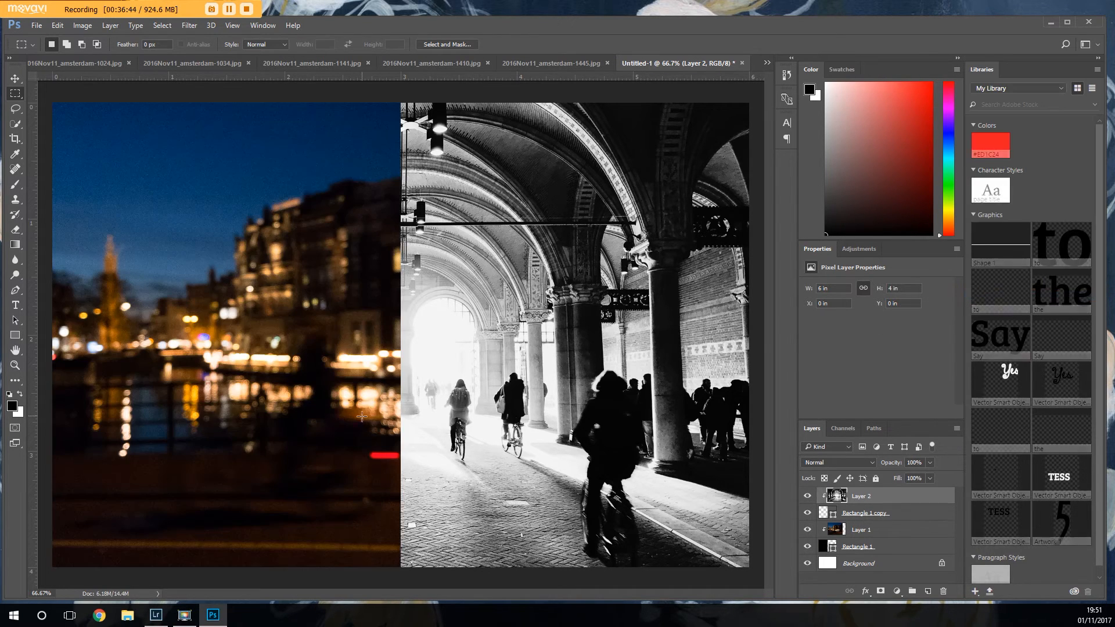
# - Clear the stray marquee selection and move the arcade photo rightward inside its frame to about X 1.59 in
pyautogui.moveTo(529, 415); pyautogui.dragTo(584, 423)
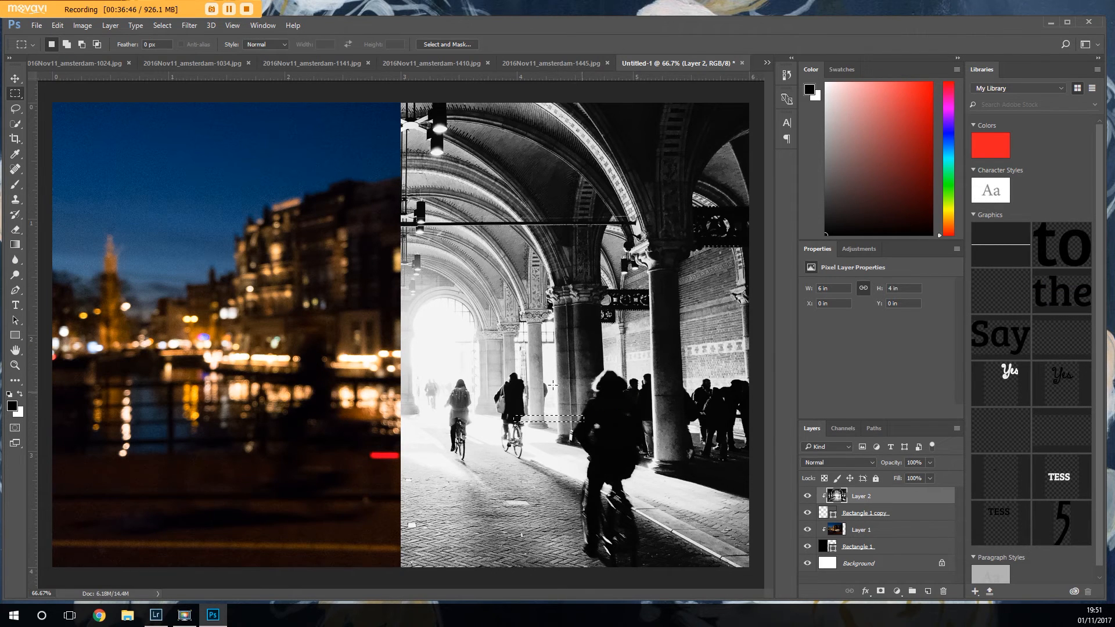
pyautogui.click(16, 76)
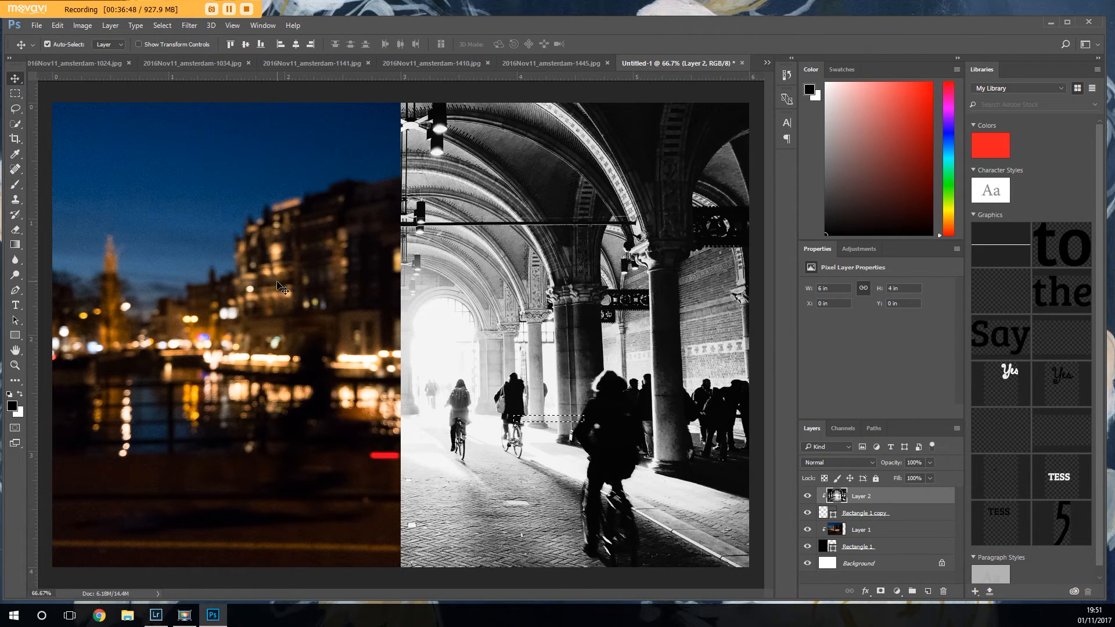
pyautogui.hotkey('ctrl', 'd')
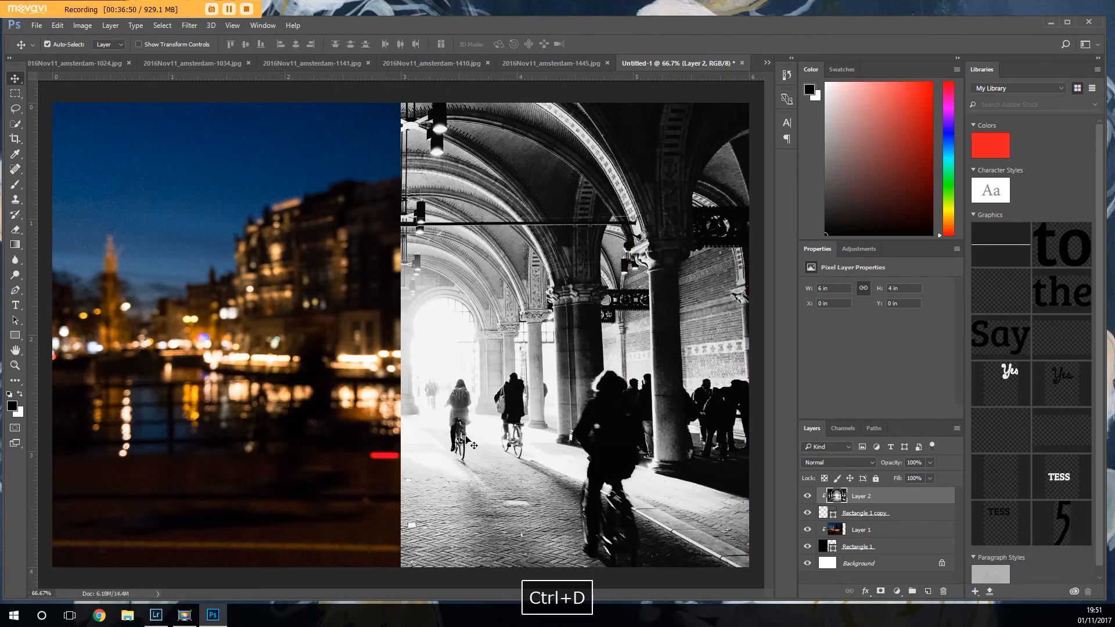
pyautogui.moveTo(540, 315); pyautogui.dragTo(688, 317)
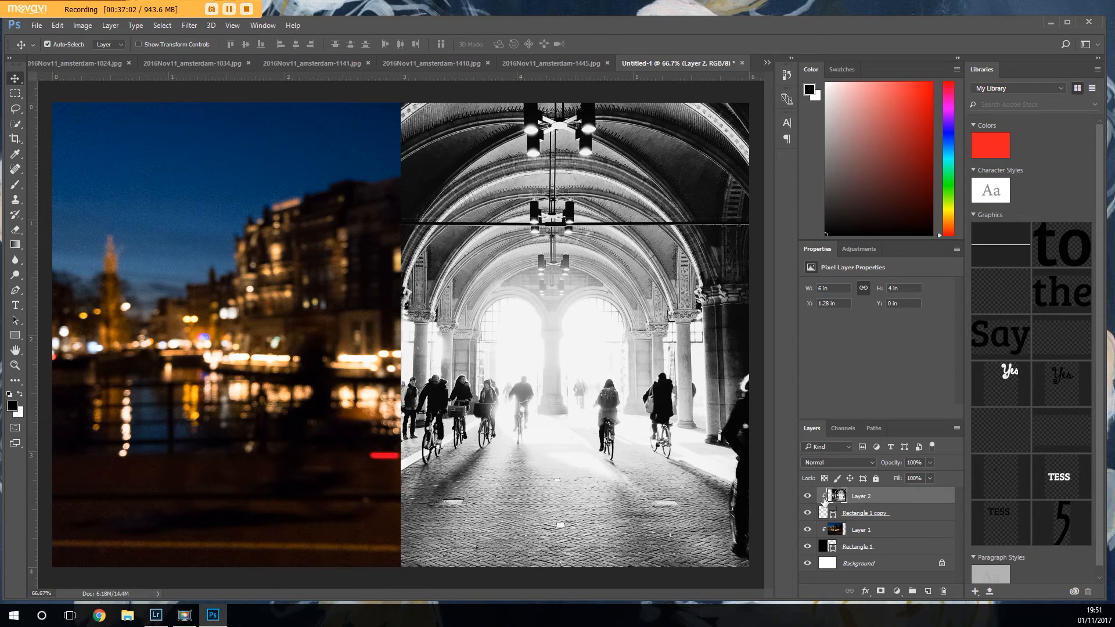
pyautogui.moveTo(659, 351); pyautogui.dragTo(698, 354)
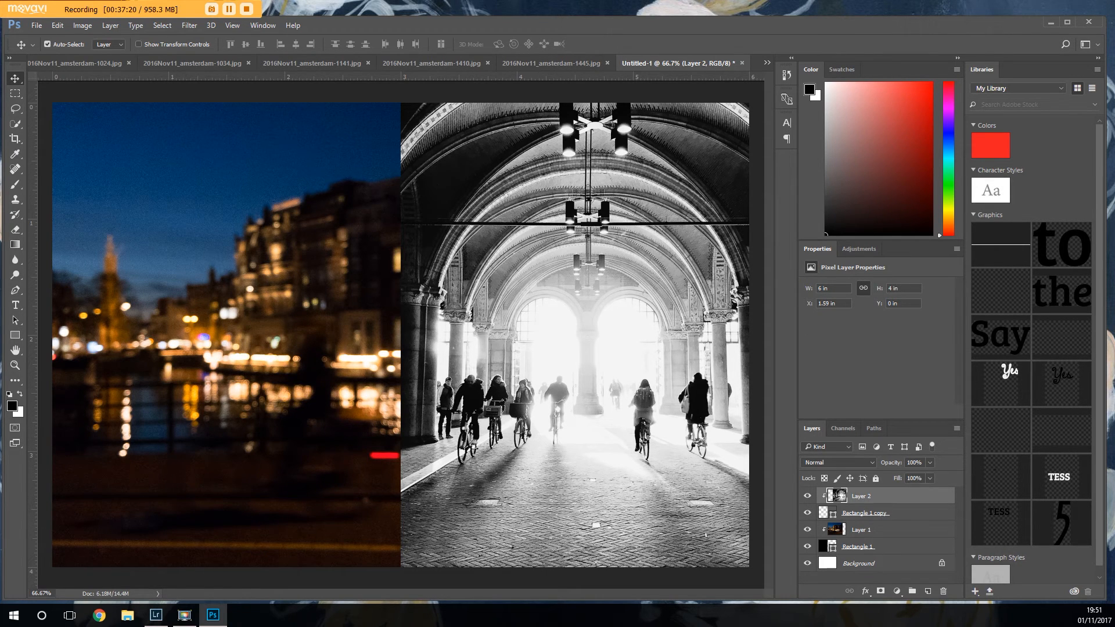
# - Create a new document of 6 x 4 inches at 300 pixels/inch with a white background, using inches as the unit
pyautogui.click(36, 25)
pyautogui.press('Escape')
pyautogui.hotkey('ctrl', 'n')
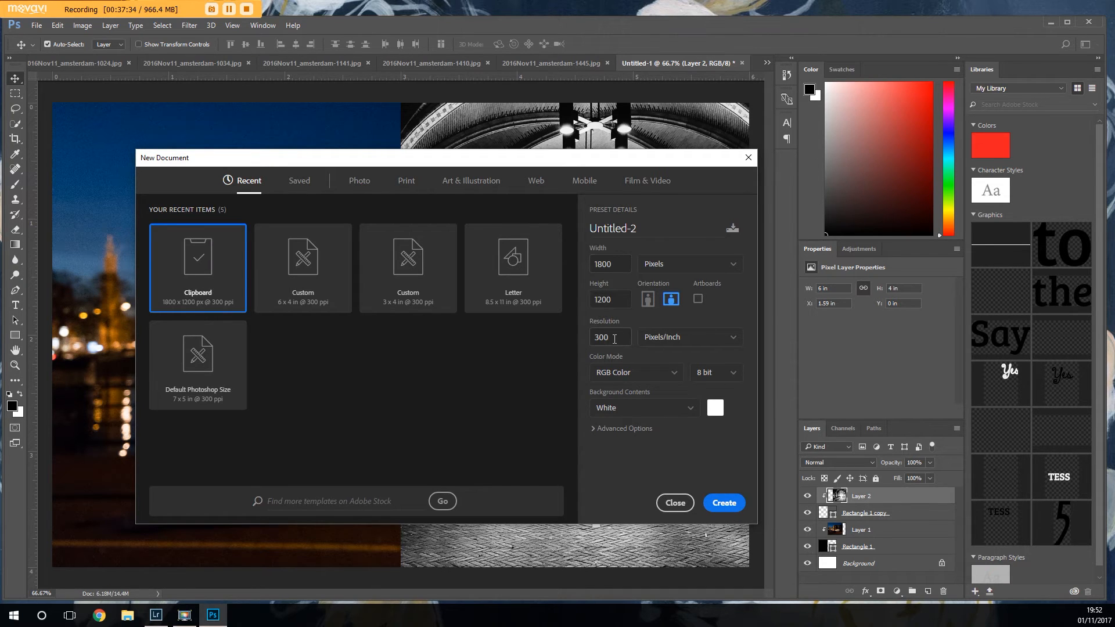
pyautogui.click(697, 265)
pyautogui.click(693, 292)
pyautogui.click(723, 502)
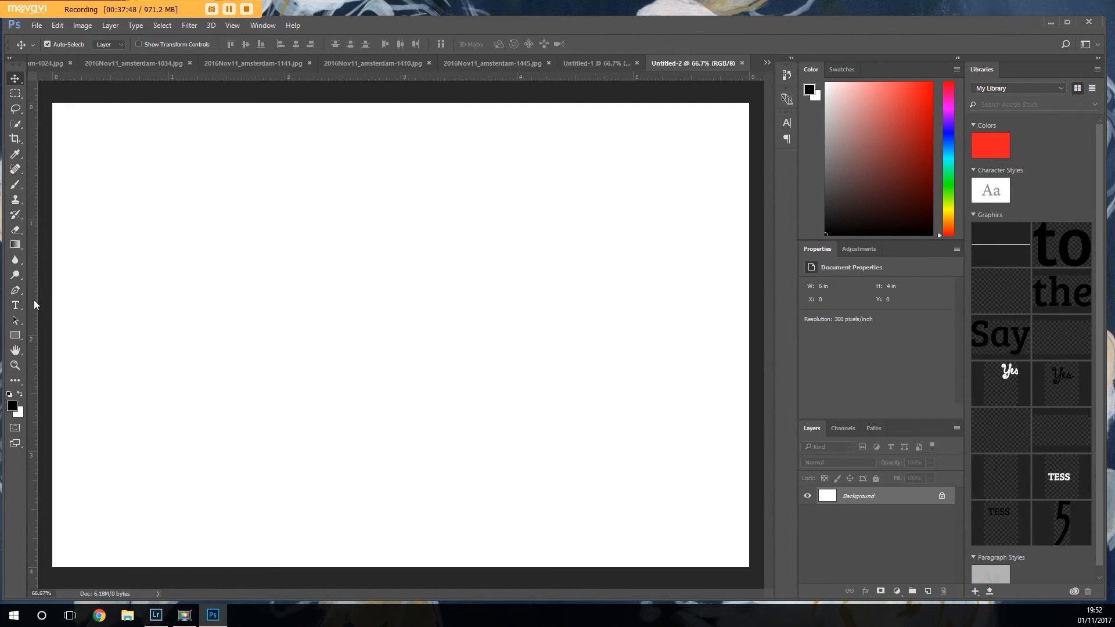
# - Place two vertical margin guides about 37 px inside the left and right edges of the canvas
pyautogui.moveTo(33, 300); pyautogui.dragTo(735, 333)
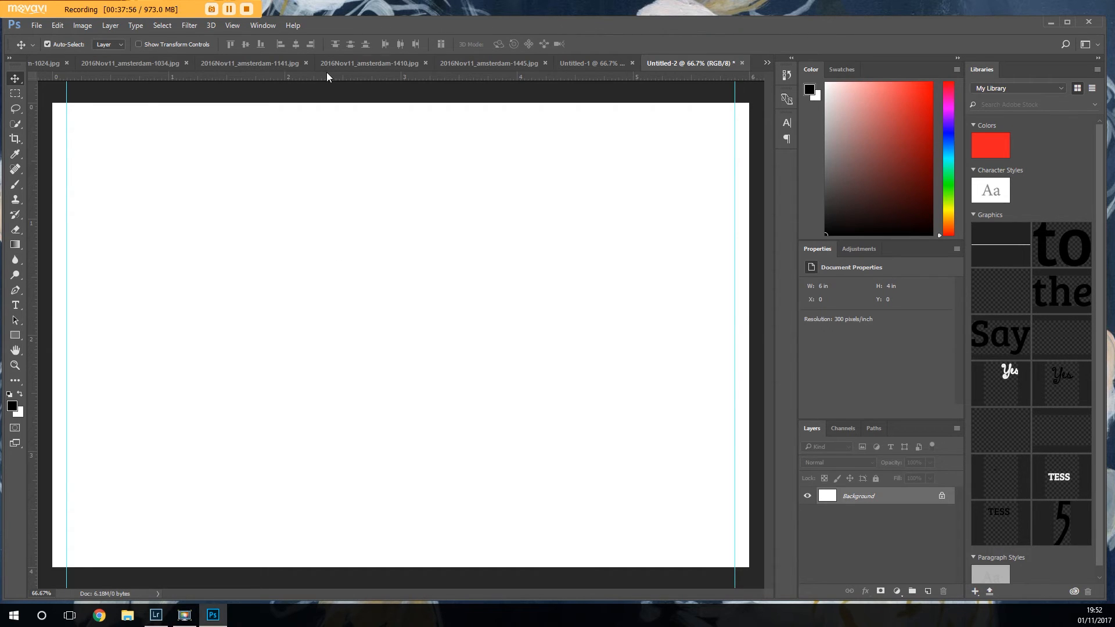
pyautogui.rightClick(343, 77)
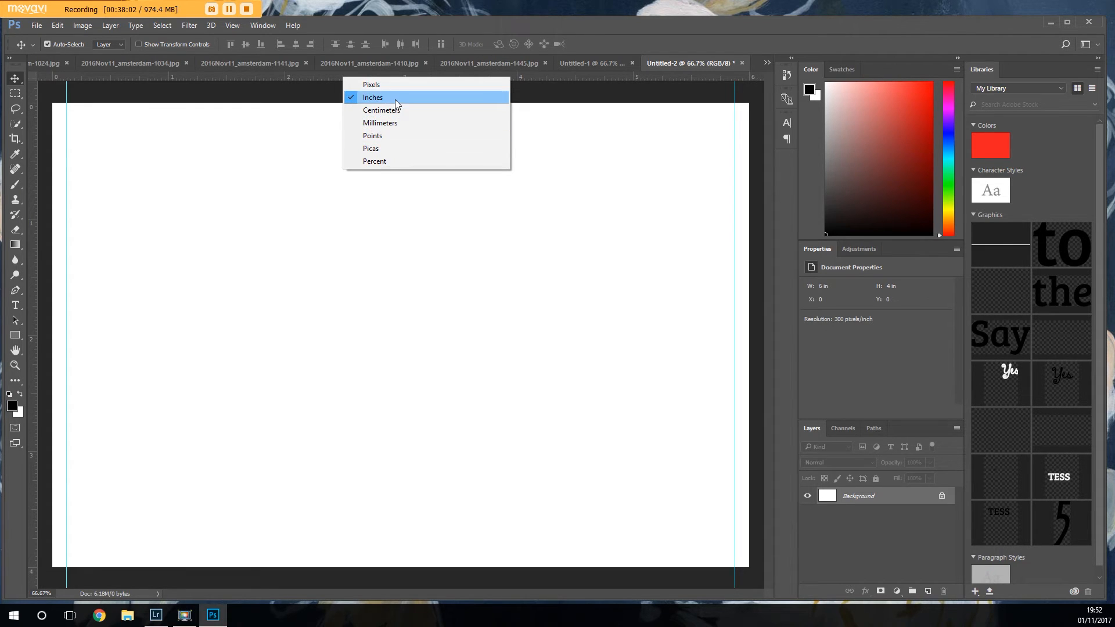
pyautogui.click(290, 75)
pyautogui.moveTo(276, 79)
pyautogui.mouseDown()
pyautogui.moveTo(278, 114)
pyautogui.moveTo(297, 76)
pyautogui.mouseUp()
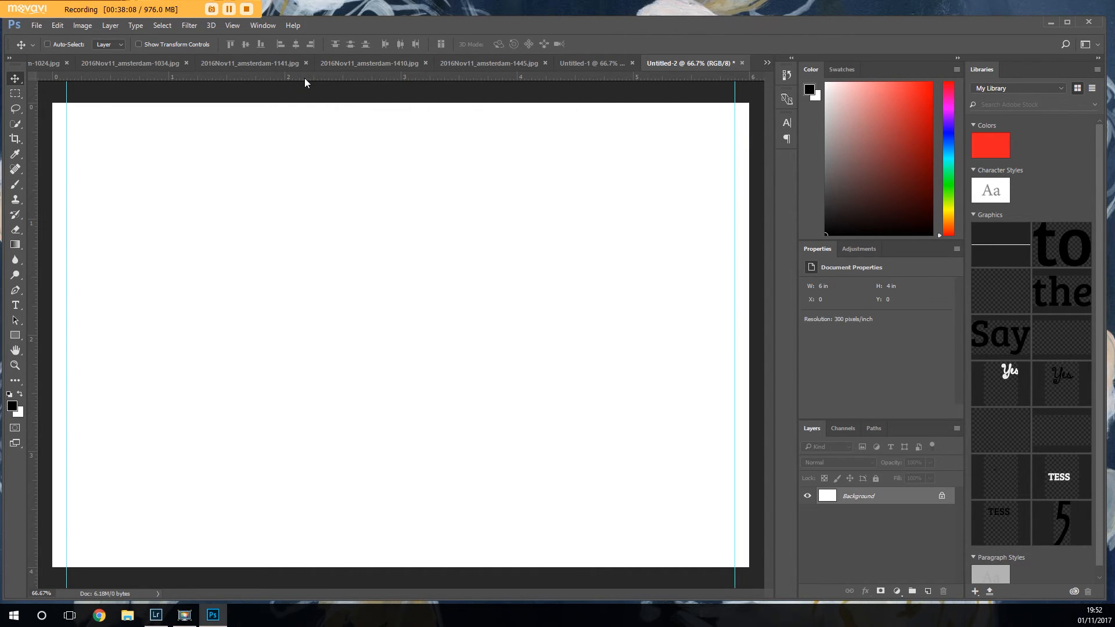
pyautogui.hotkey('ctrl', 'r')
pyautogui.hotkey('ctrl', 'r')
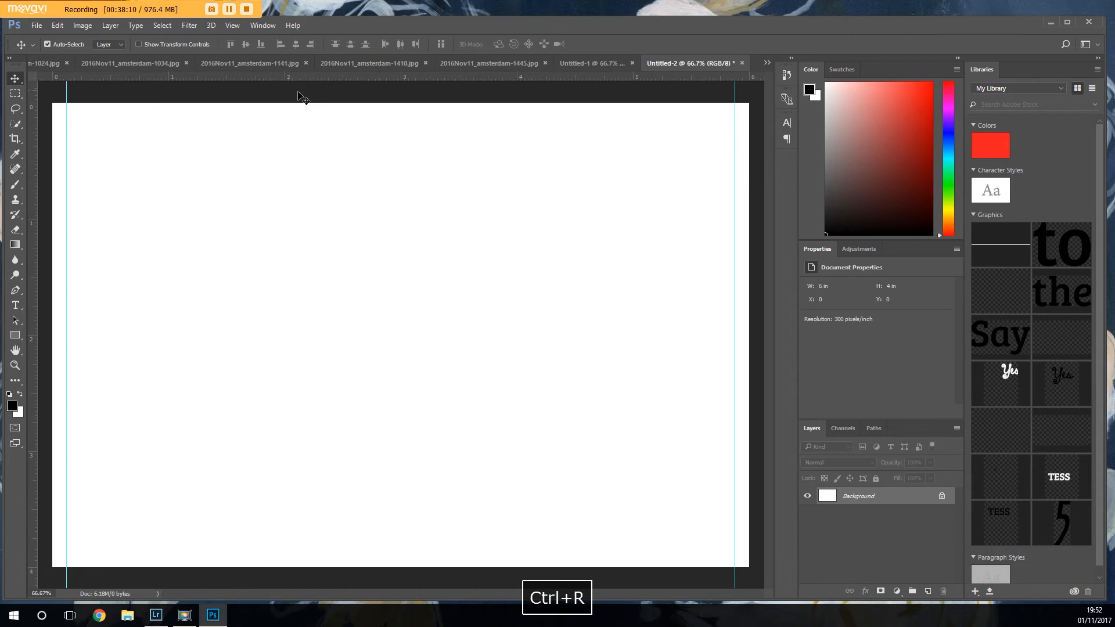
# - Place two horizontal margin guides about 37 px inside the top and bottom edges of the canvas
pyautogui.moveTo(308, 75); pyautogui.dragTo(308, 117)
pyautogui.moveTo(308, 75); pyautogui.dragTo(314, 553)
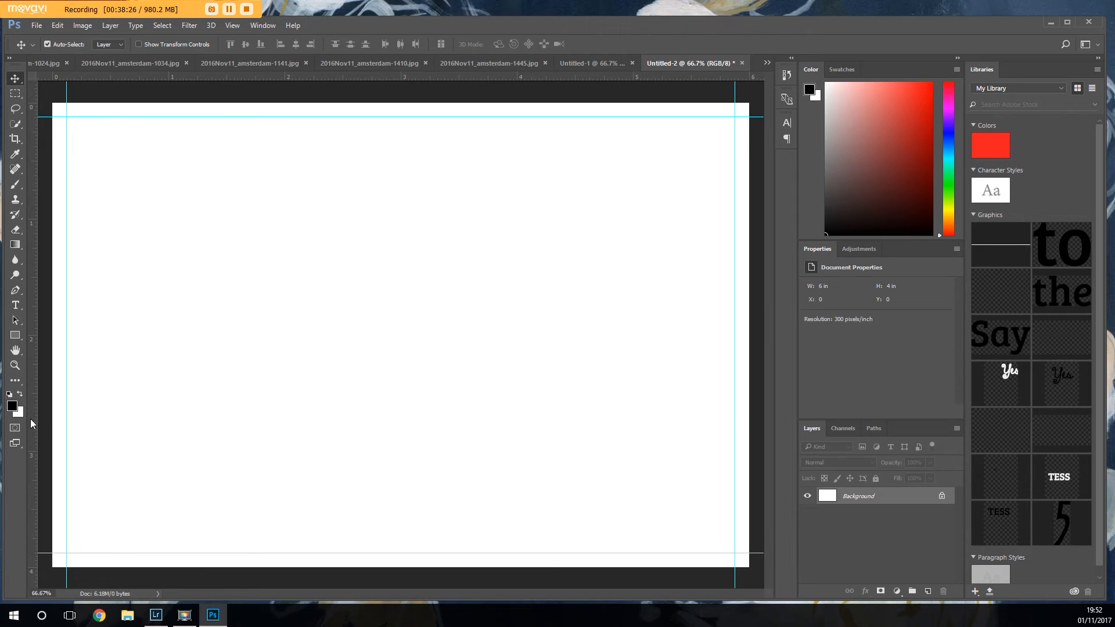
# - Add vertical and horizontal guides through the canvas centre, plus one vertical gutter guide on each side of the vertical centre line
pyautogui.moveTo(30, 419); pyautogui.dragTo(400, 405)
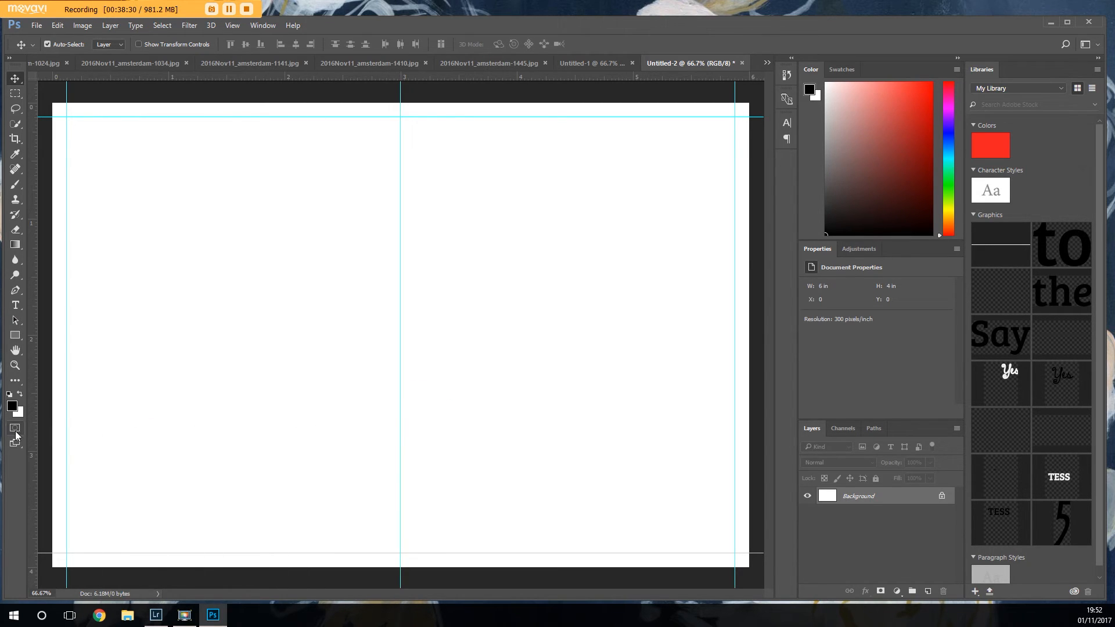
pyautogui.moveTo(282, 81); pyautogui.dragTo(316, 332)
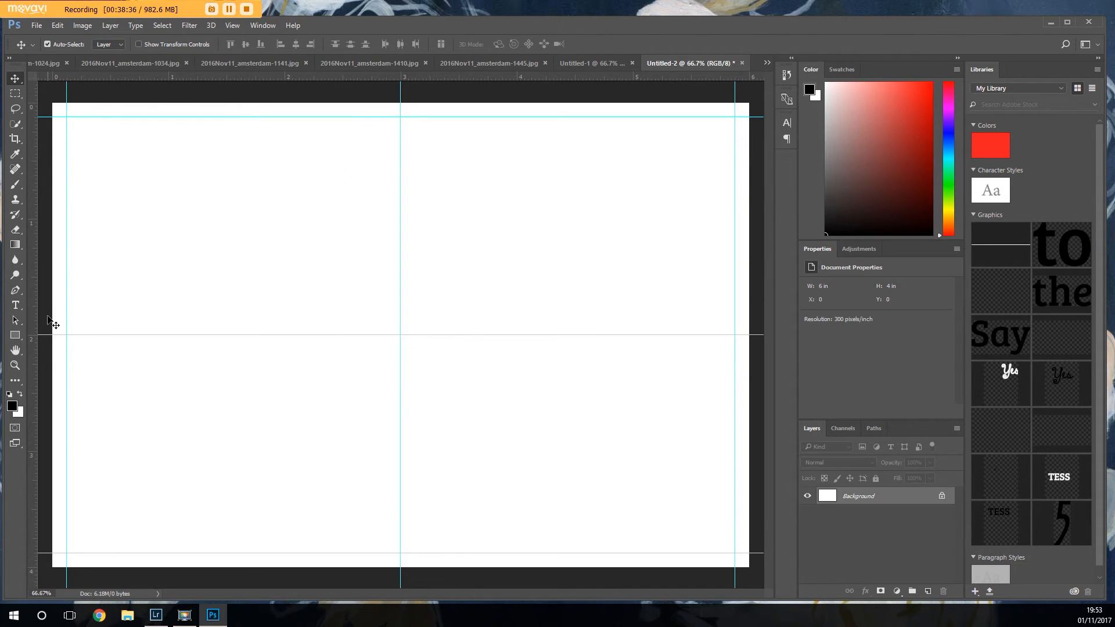
pyautogui.moveTo(29, 351); pyautogui.dragTo(387, 371)
pyautogui.moveTo(33, 397); pyautogui.dragTo(416, 348)
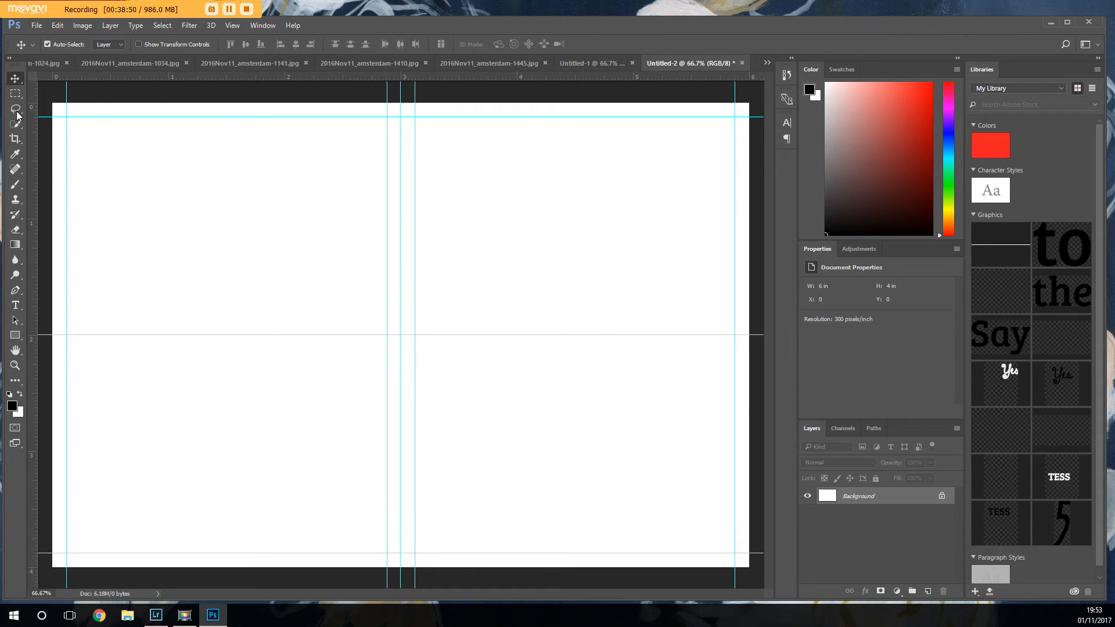
# - Draw a black rectangle of about 829 x 1127 px filling the left frame between the margin and gutter guides
pyautogui.click(15, 335)
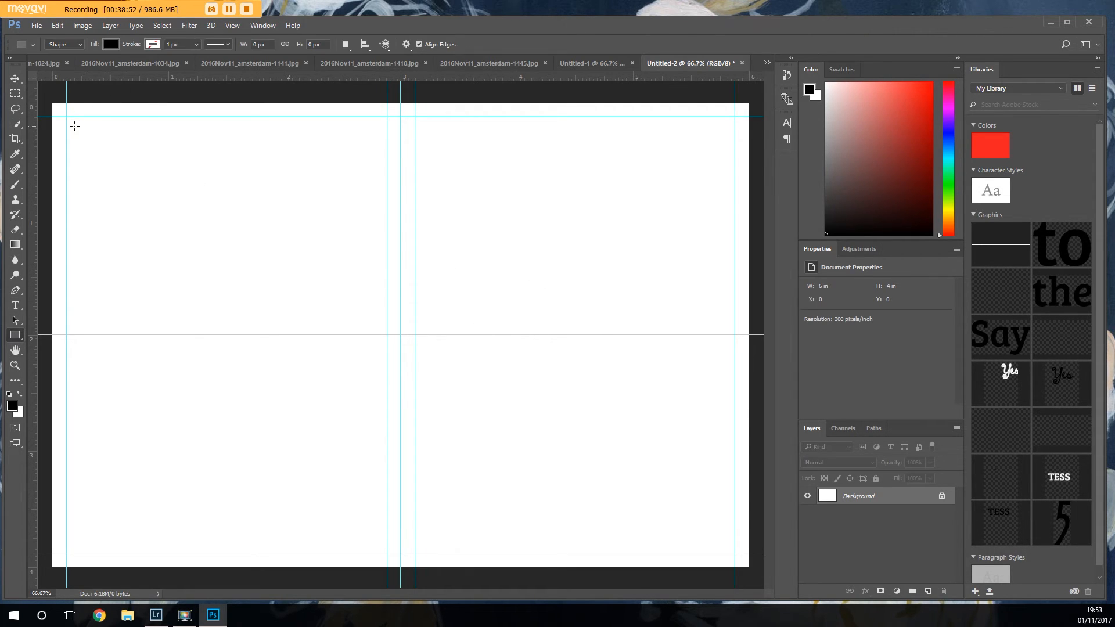
pyautogui.click(479, 236)
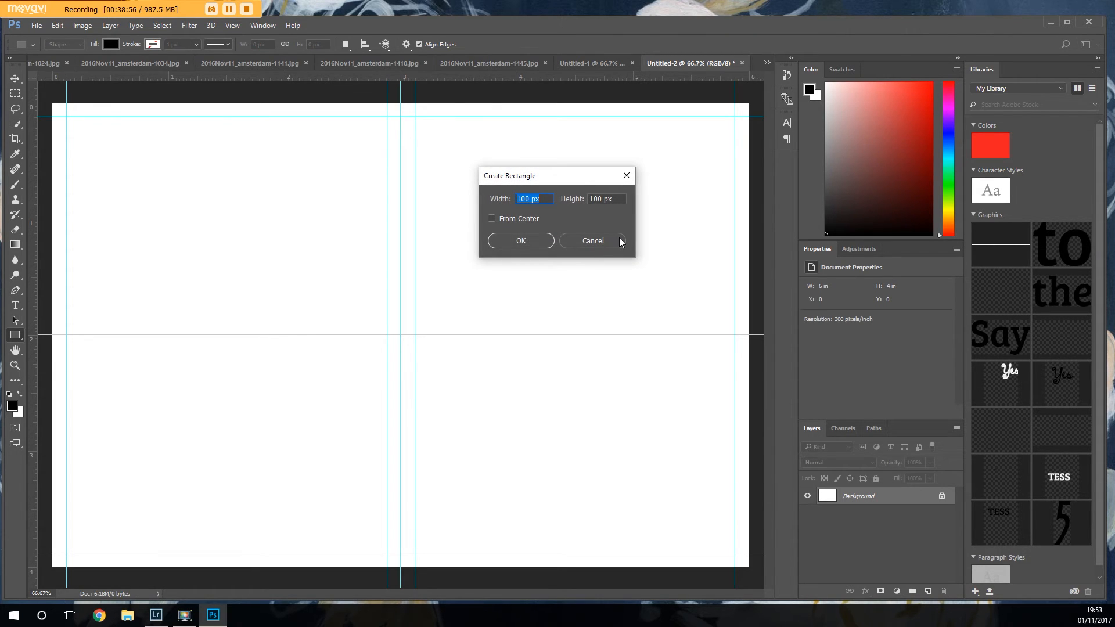
pyautogui.click(589, 241)
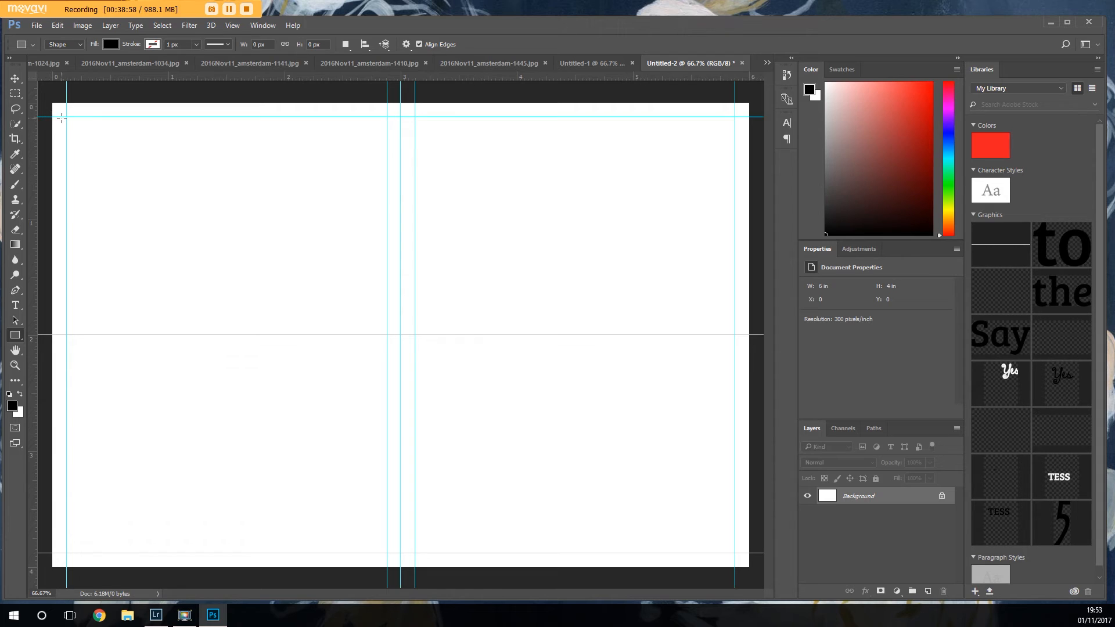
pyautogui.moveTo(65, 117); pyautogui.dragTo(390, 552)
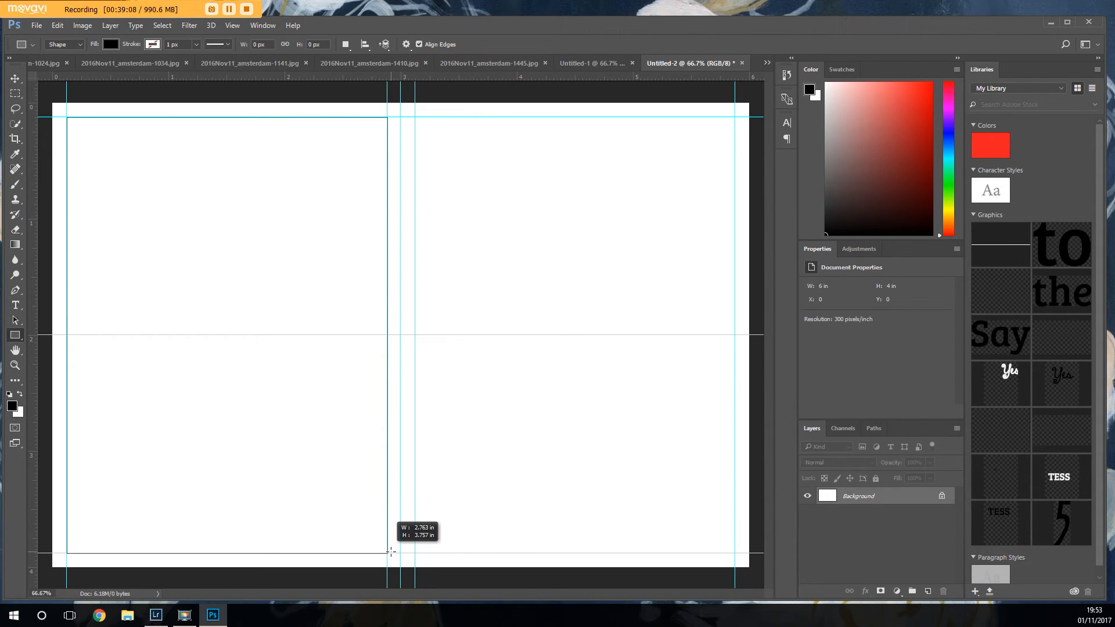
pyautogui.moveTo(391, 552); pyautogui.dragTo(390, 552)
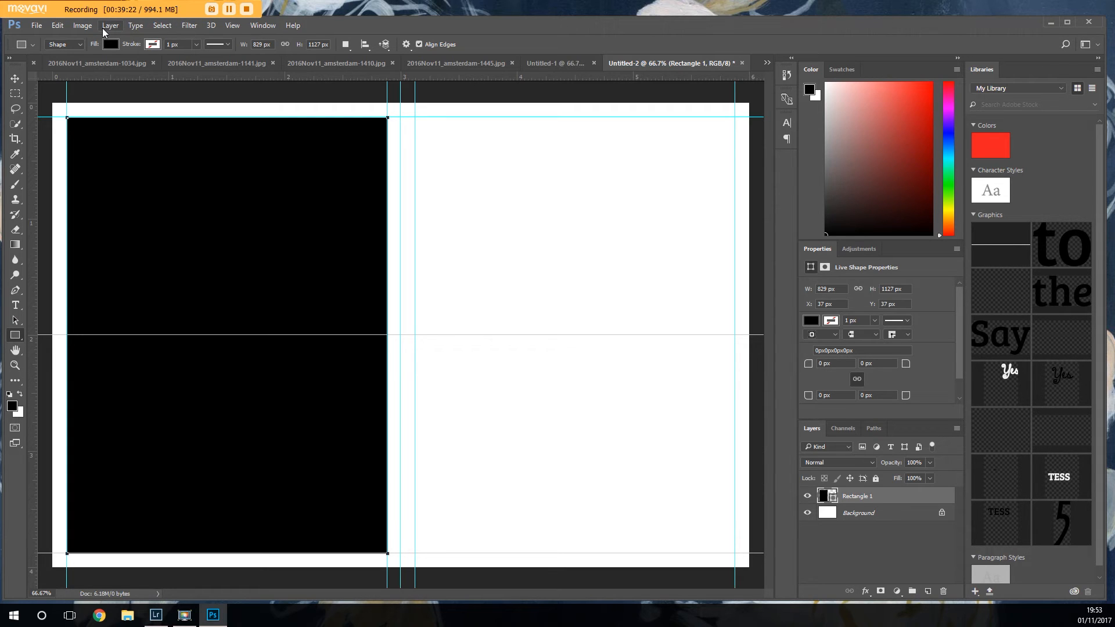
# - Check the Snap To options and duplicate the black rectangle into the right frame at about X 935 px, Y 38 px
pyautogui.click(232, 27)
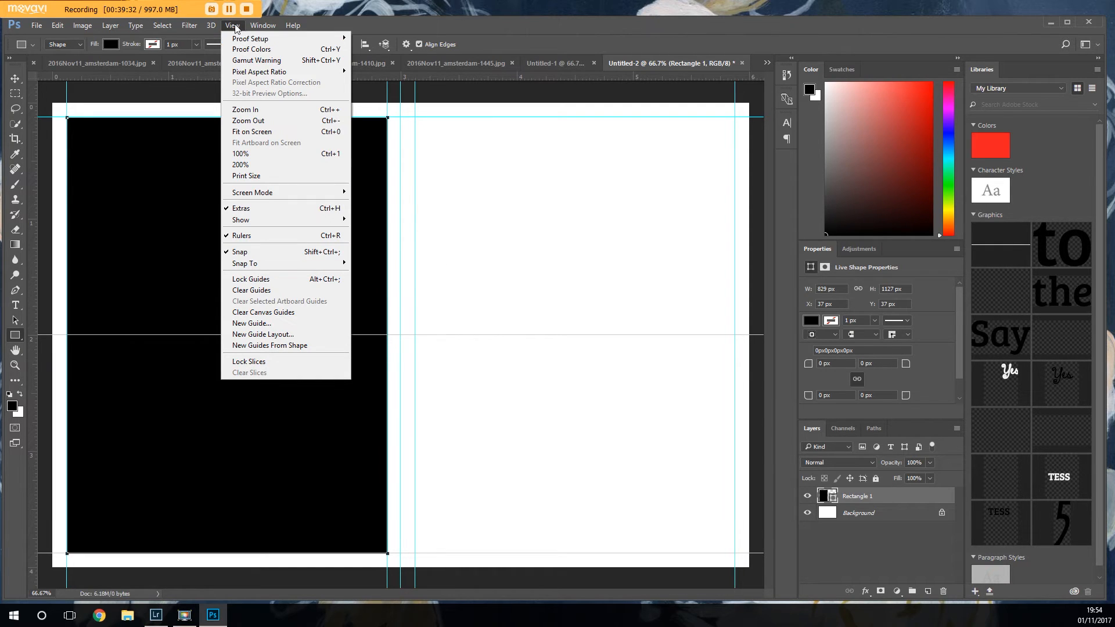
pyautogui.moveTo(307, 263)
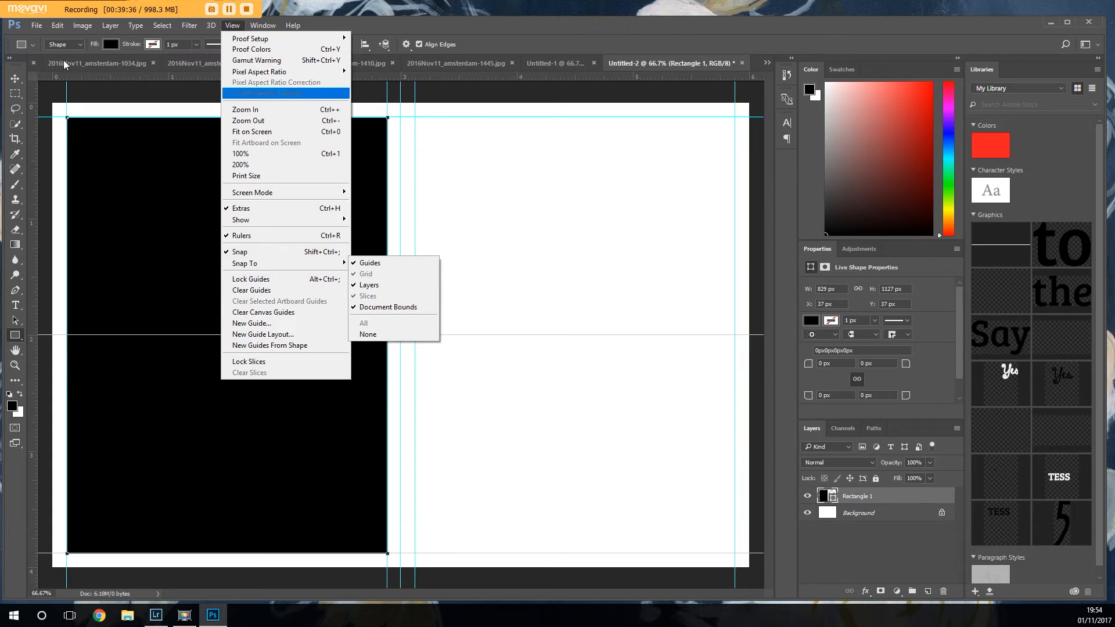
pyautogui.click(16, 78)
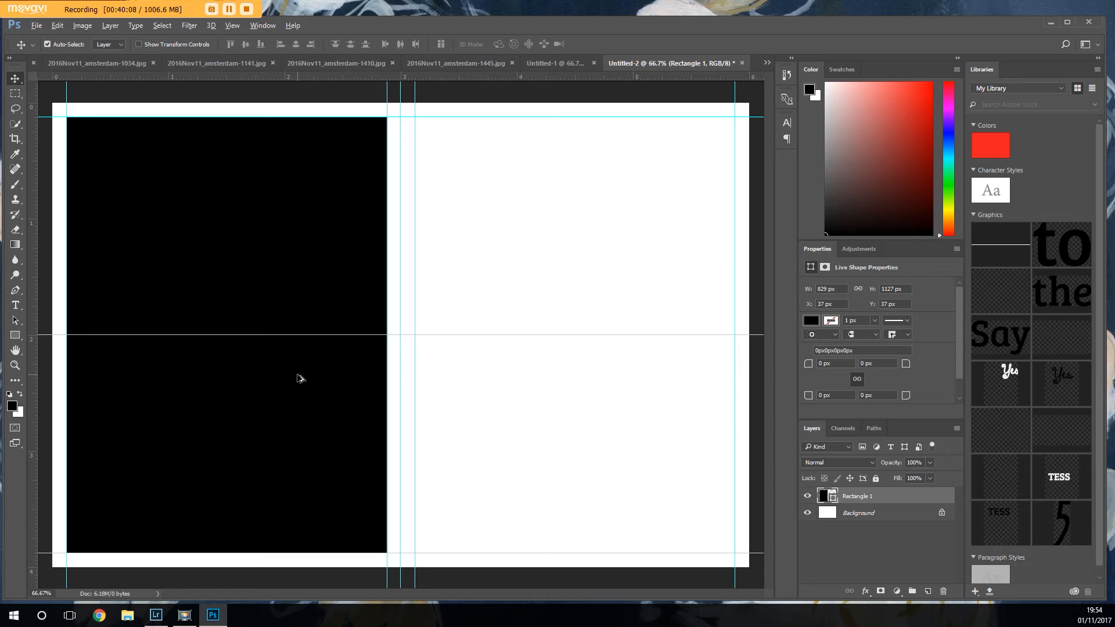
pyautogui.moveTo(299, 378); pyautogui.dragTo(642, 379)
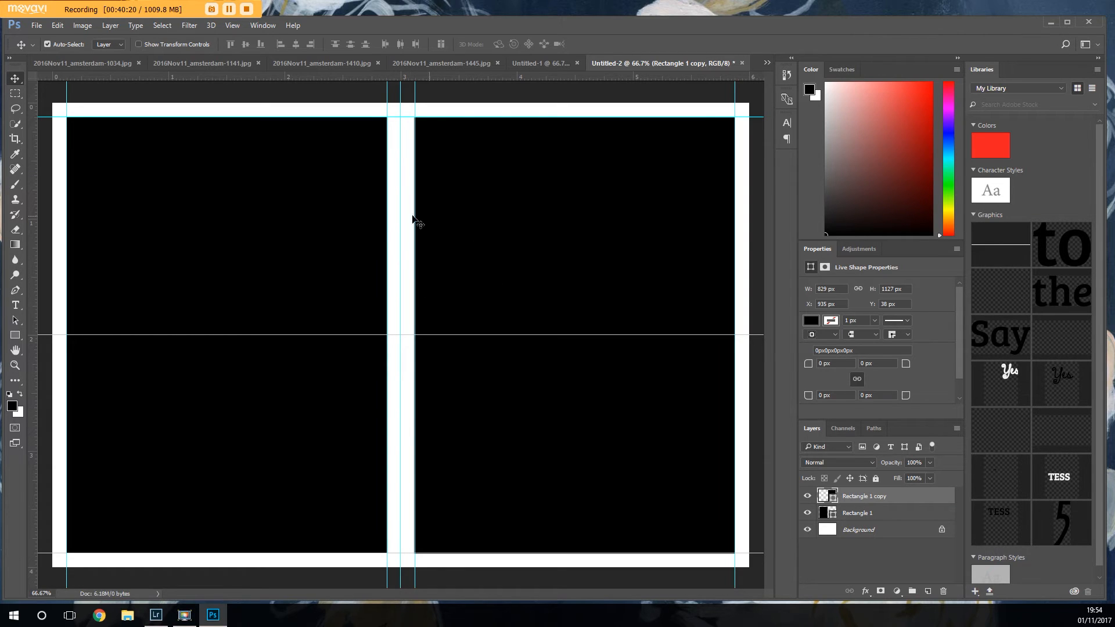
# - Copy the entire 2016Nov11_amsterdam-1034.jpg photo and paste it into the Untitled-2 collage
pyautogui.click(329, 65)
pyautogui.hotkey('ctrl', 'a')
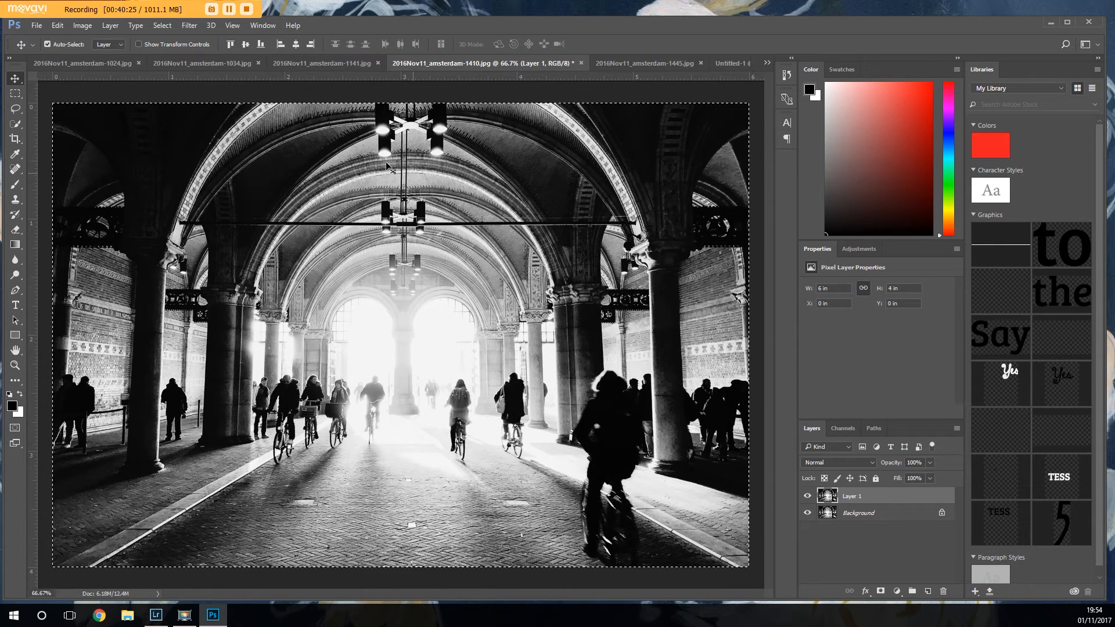
pyautogui.click(225, 65)
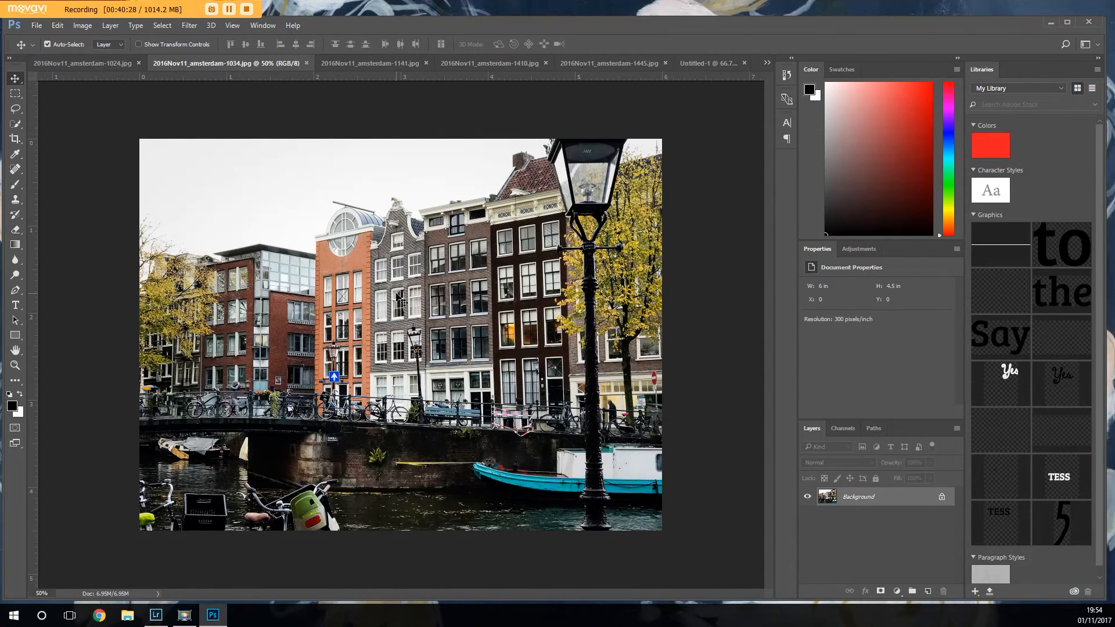
pyautogui.hotkey('ctrl', 'a')
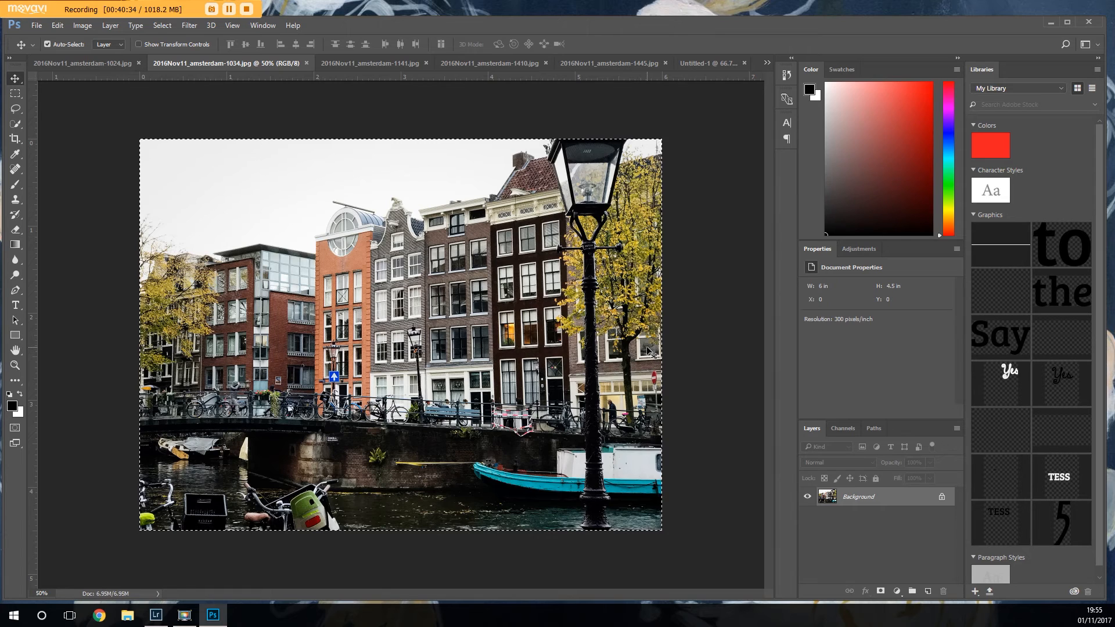
pyautogui.hotkey('ctrl', 'c')
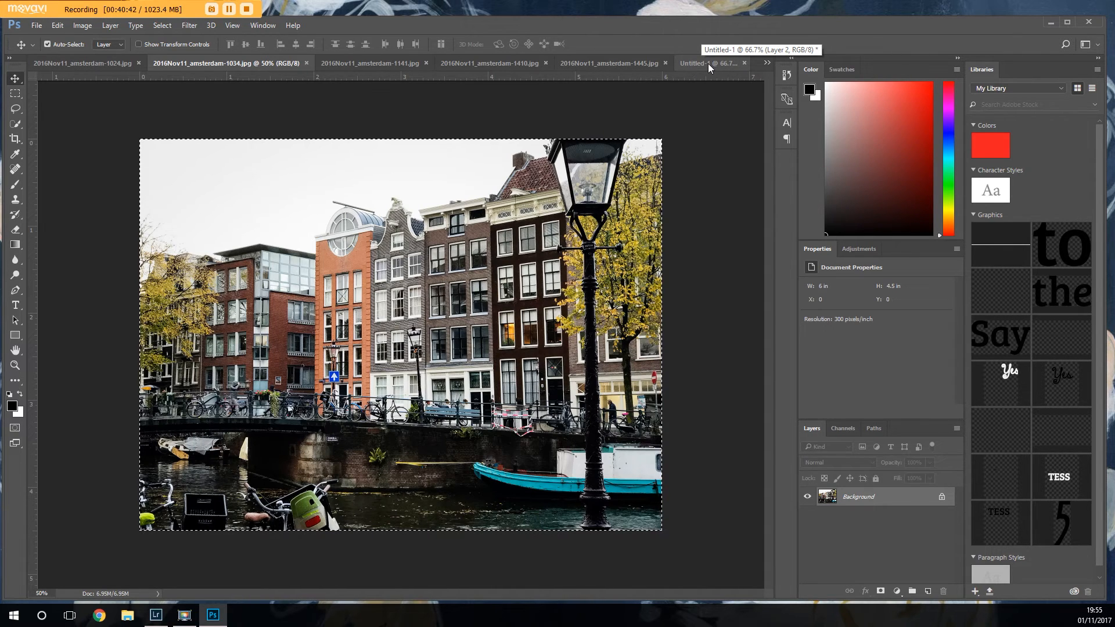
pyautogui.click(766, 62)
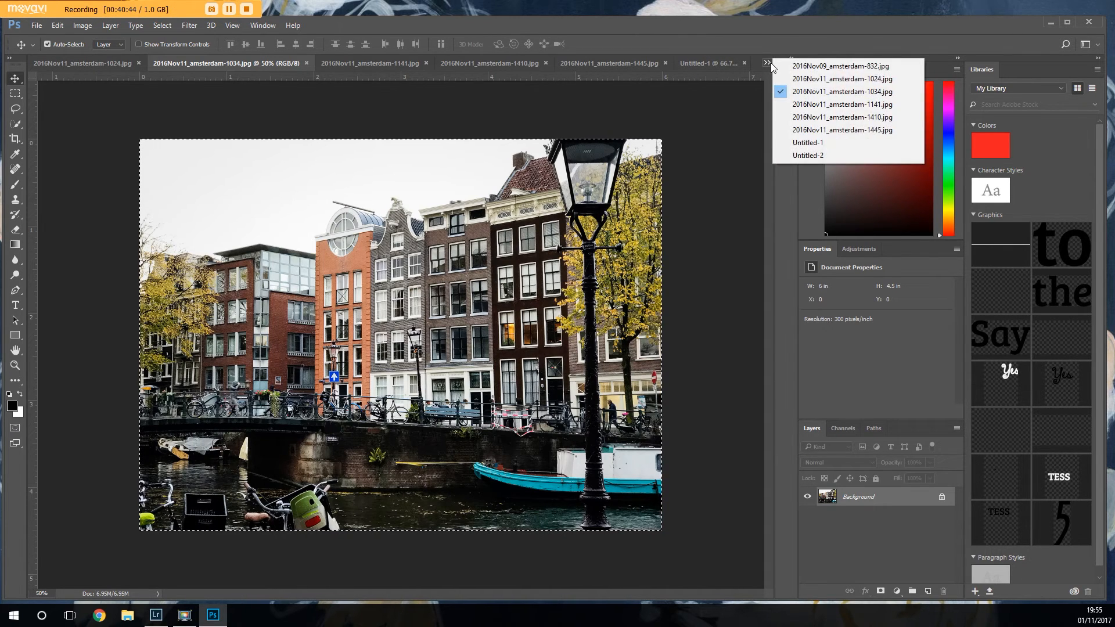
pyautogui.click(818, 155)
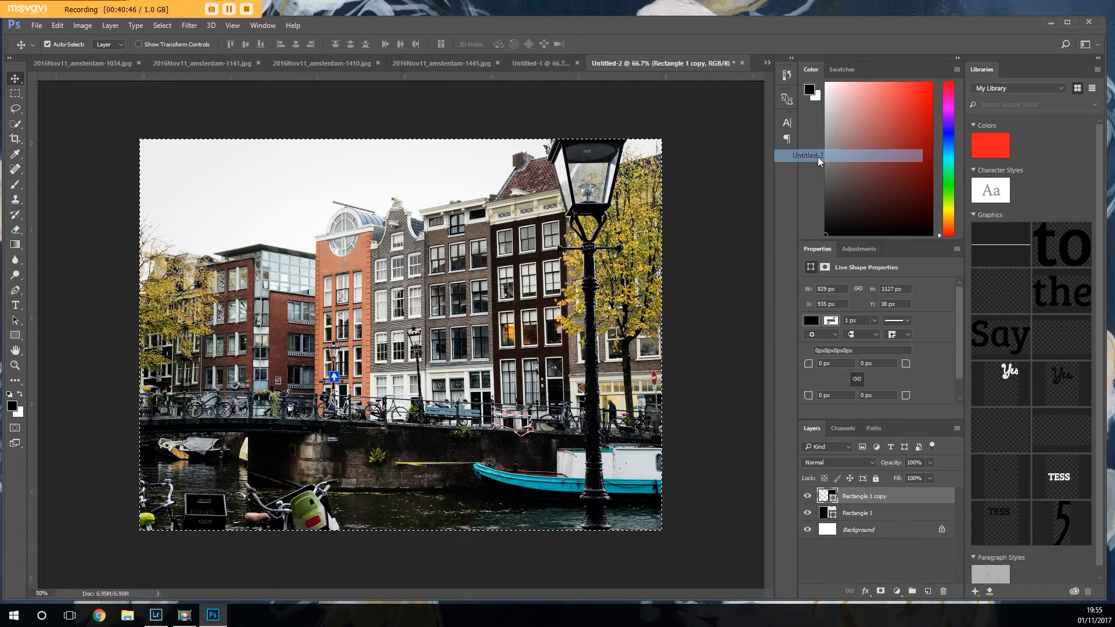
pyautogui.hotkey('ctrl', 'v')
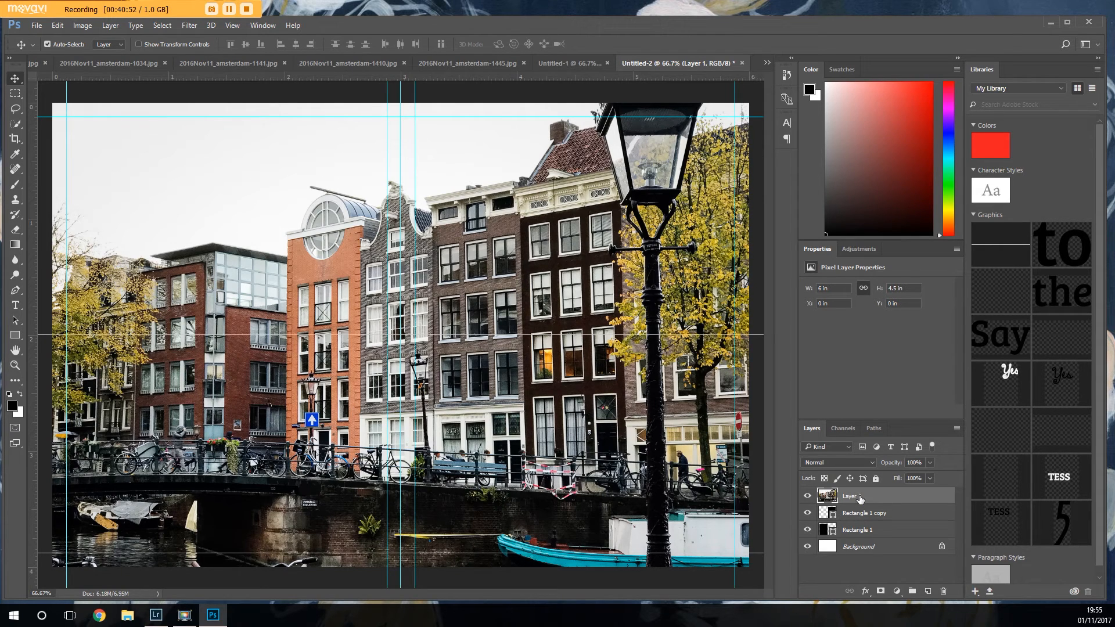
# - Place the pasted canal photo layer directly above Rectangle 1 and clip it to that rectangle with a clipping mask
pyautogui.moveTo(857, 498); pyautogui.dragTo(856, 531)
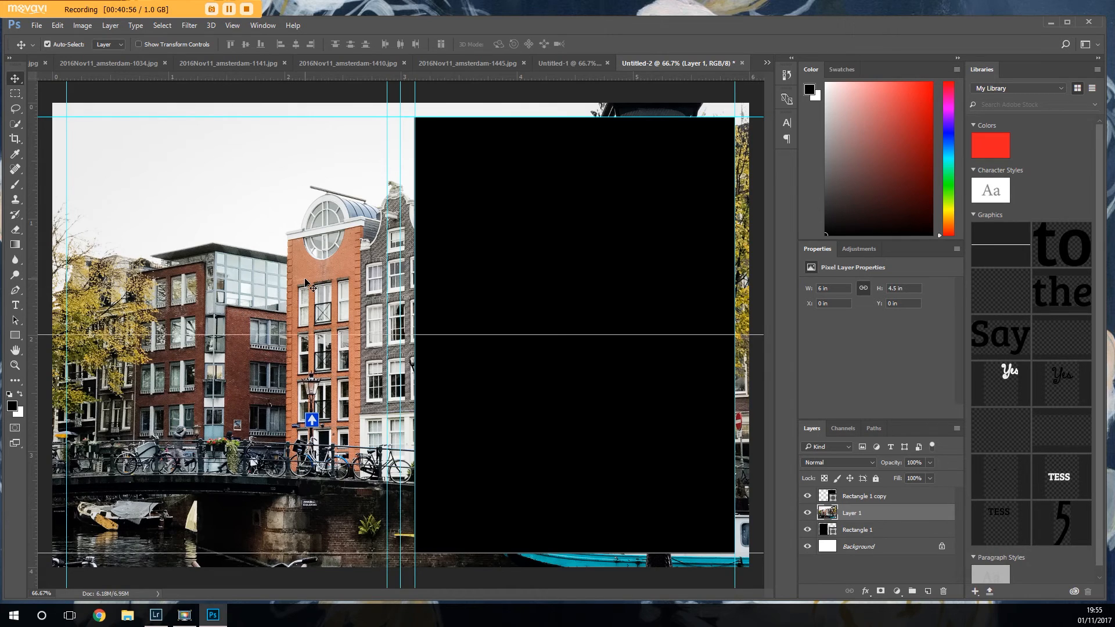
pyautogui.click(957, 428)
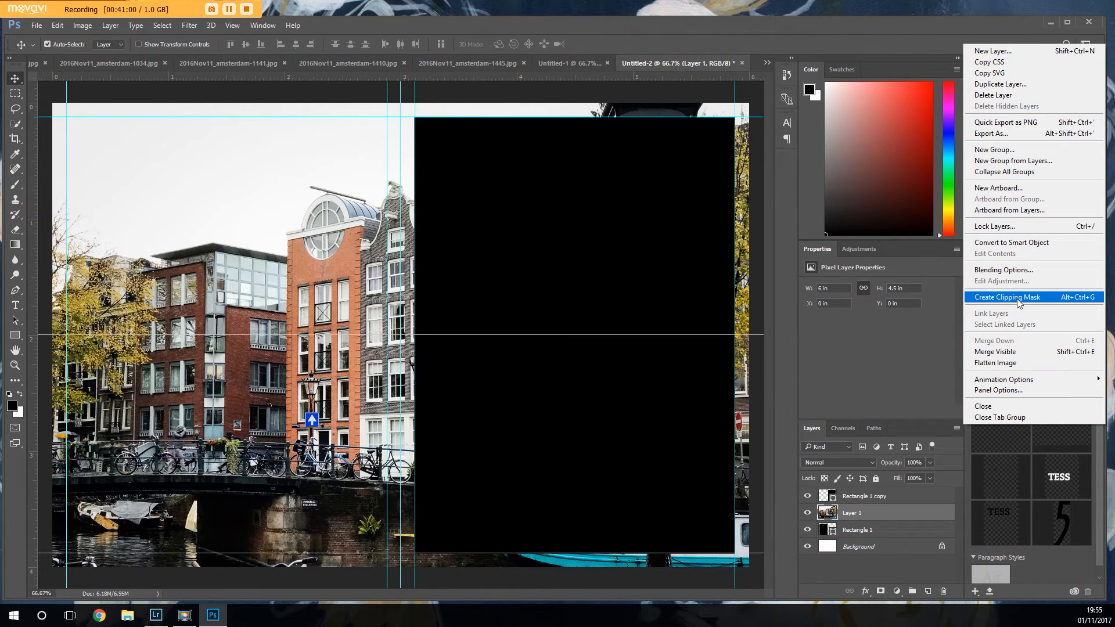
pyautogui.click(1095, 299)
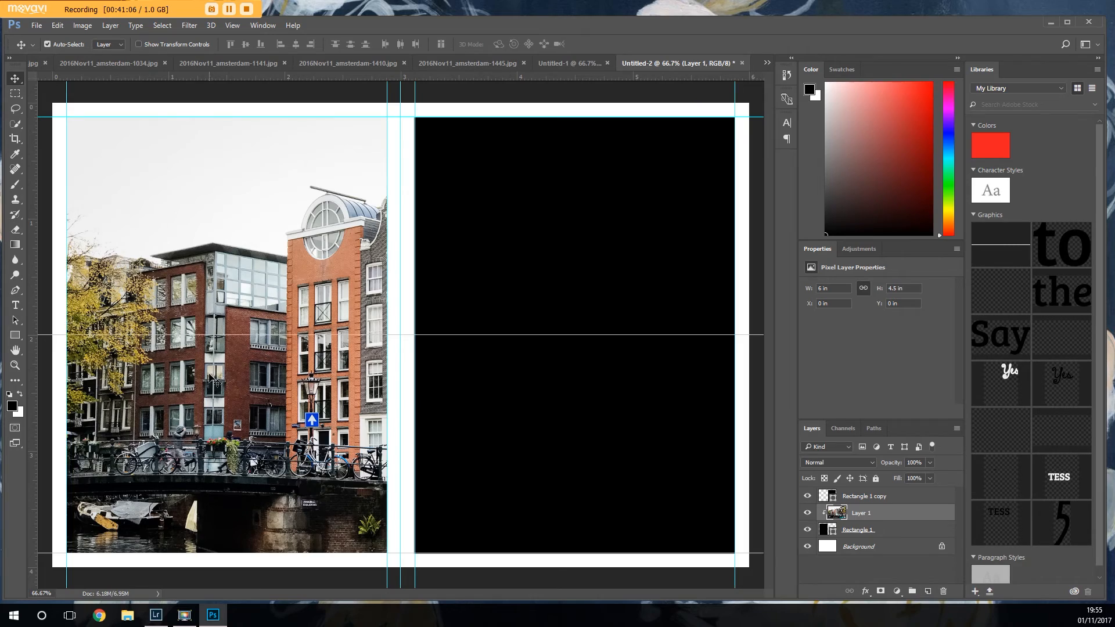
# - Reposition the canal photo inside the left frame to about X -0.48 in, Y -0.25 in
pyautogui.moveTo(226, 305); pyautogui.dragTo(147, 276)
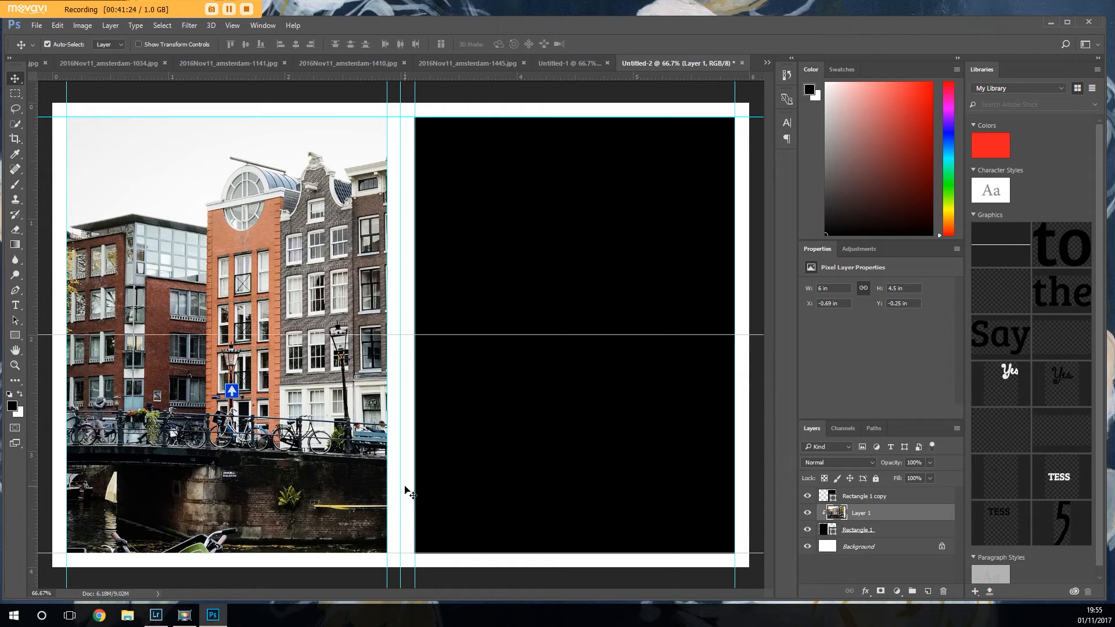
pyautogui.hotkey('ctrl', '-')
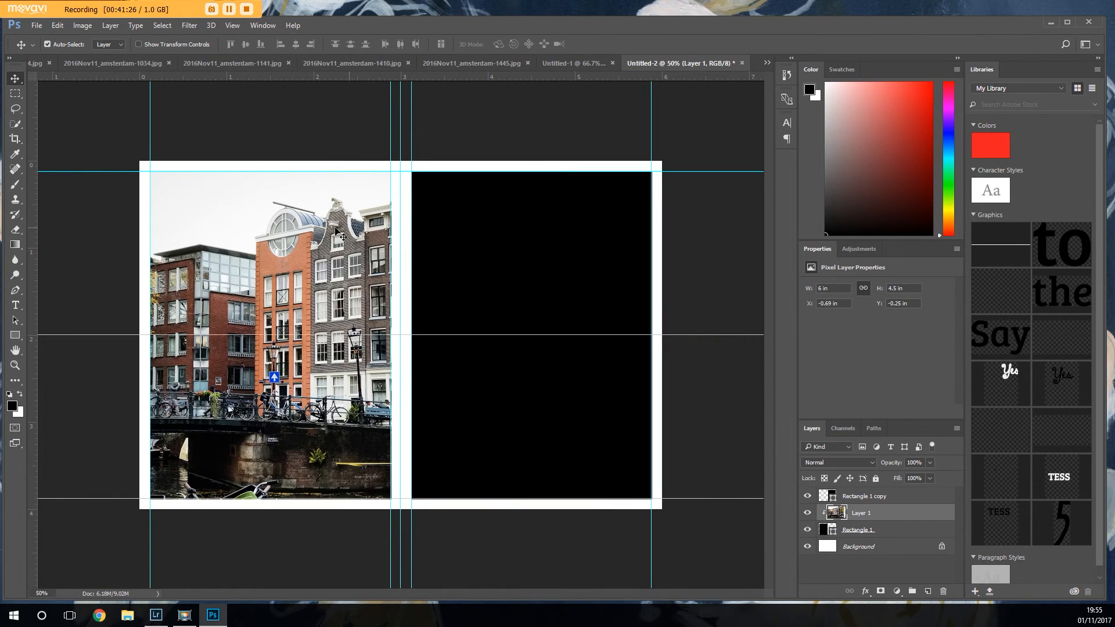
pyautogui.moveTo(297, 326); pyautogui.dragTo(315, 326)
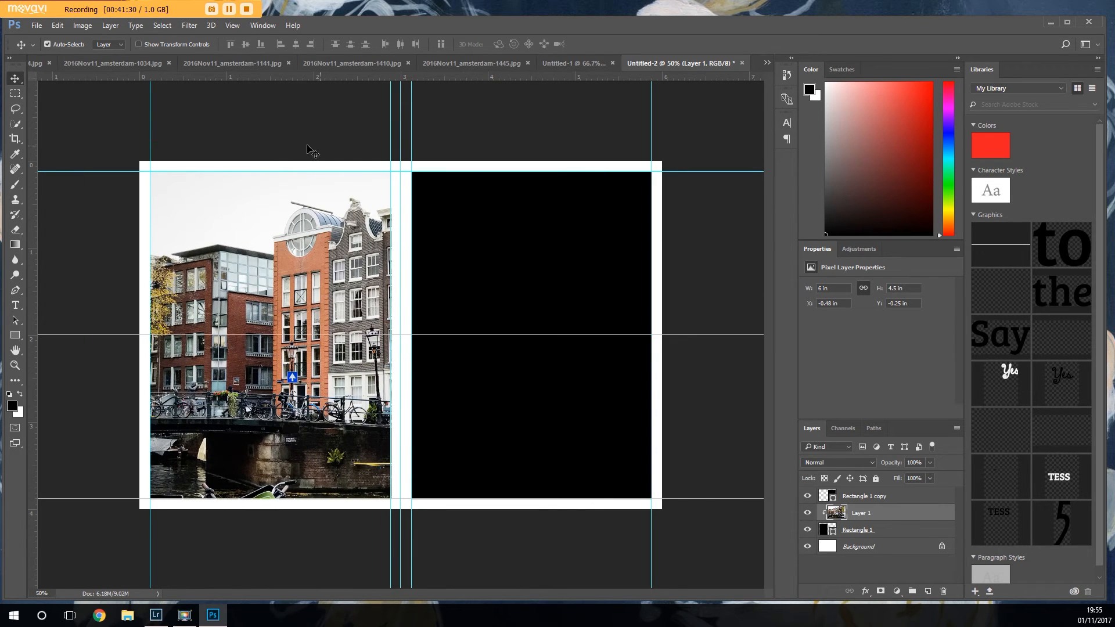
pyautogui.moveTo(358, 267); pyautogui.dragTo(357, 268)
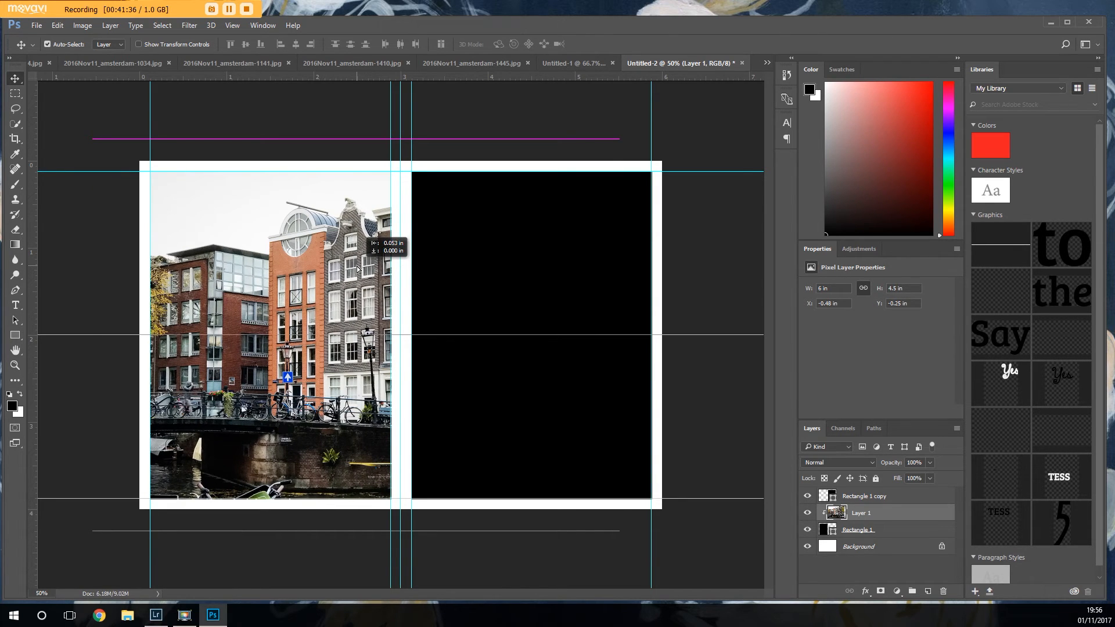
pyautogui.moveTo(358, 268); pyautogui.dragTo(363, 269)
# - Scale the canal photo proportionally to 84% so it fits the left frame's height, and shift it to about X 0 in, Y 0.13 in
pyautogui.hotkey('ctrl', 't')
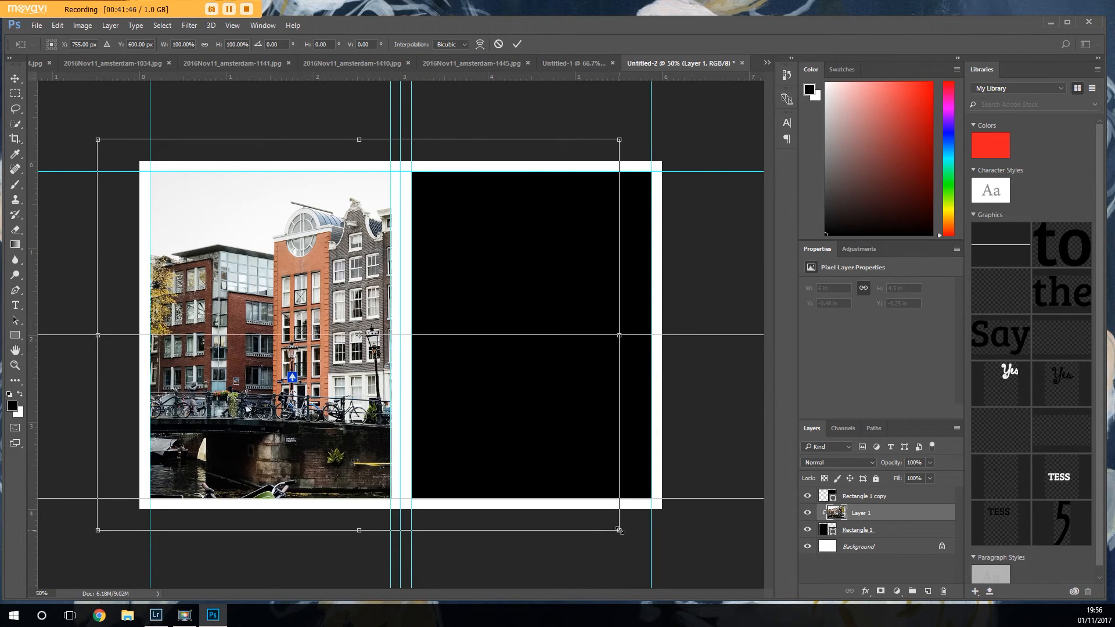
pyautogui.moveTo(619, 530); pyautogui.dragTo(766, 532)
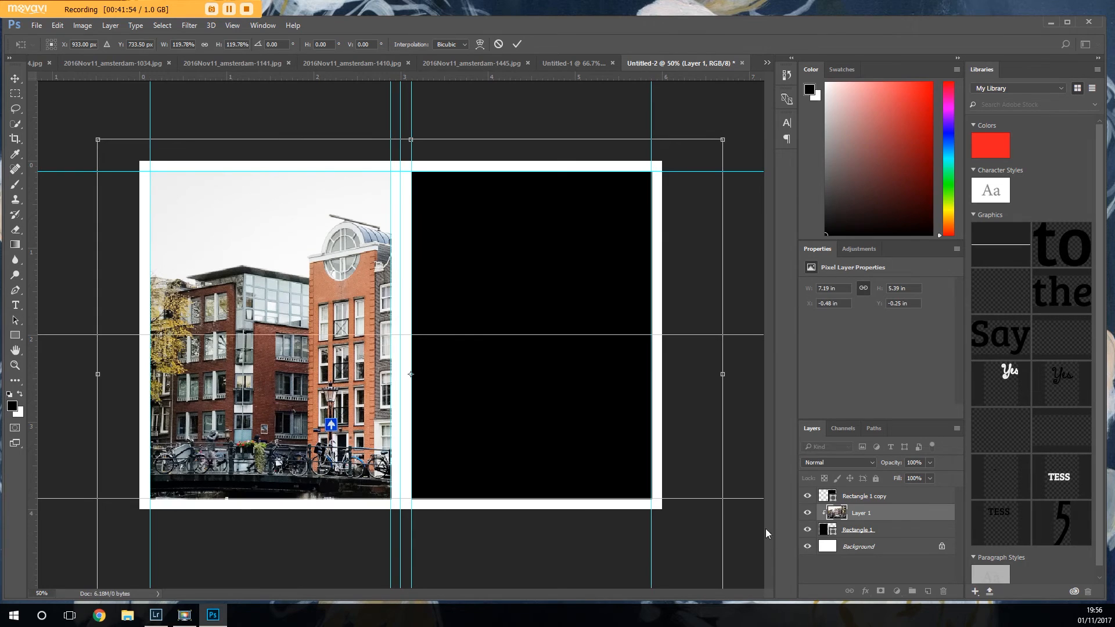
pyautogui.moveTo(319, 282); pyautogui.dragTo(298, 252)
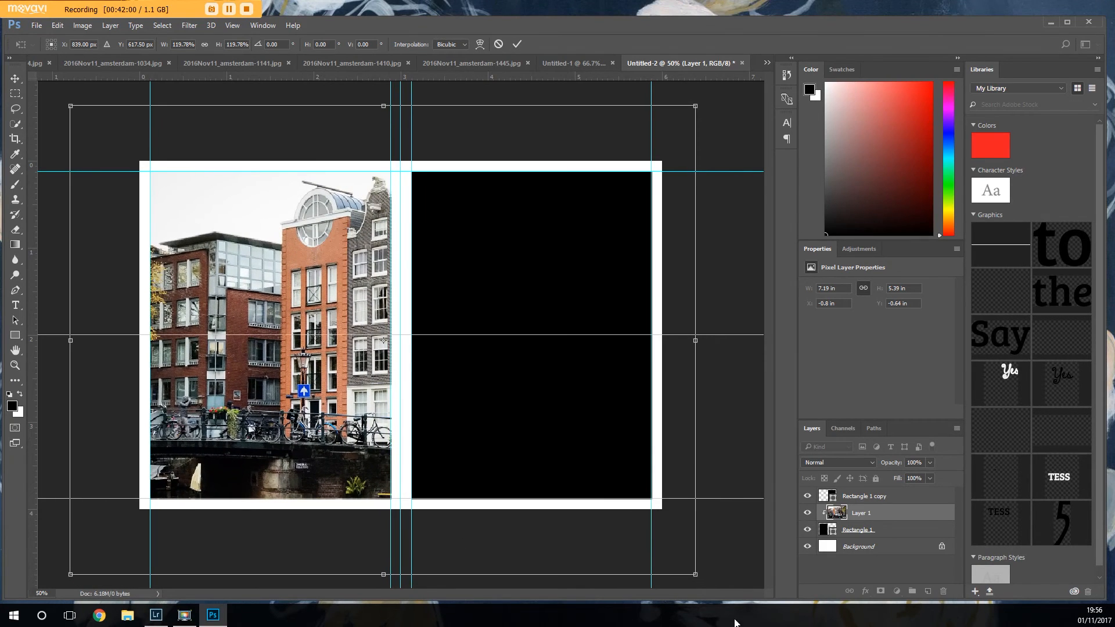
pyautogui.moveTo(690, 567); pyautogui.dragTo(594, 499)
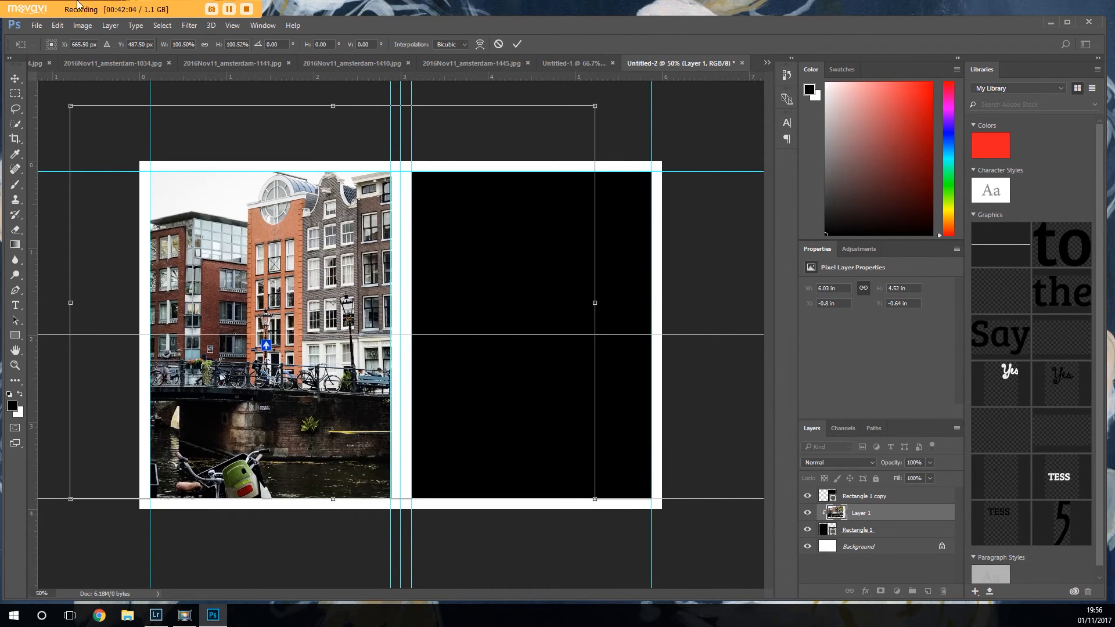
pyautogui.moveTo(70, 105); pyautogui.dragTo(134, 205)
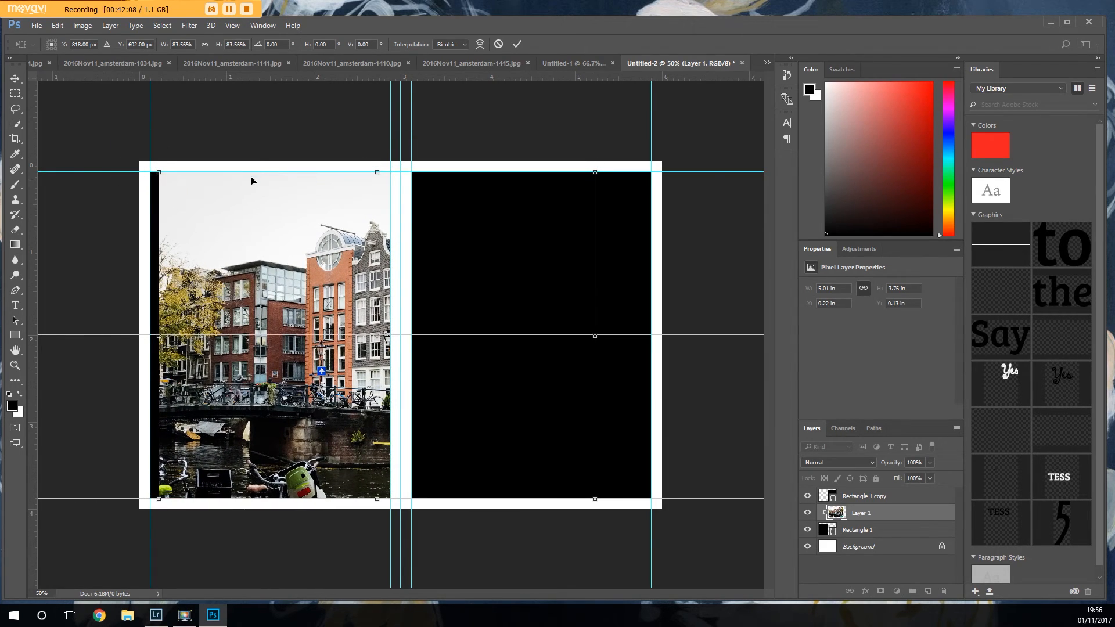
pyautogui.moveTo(325, 276); pyautogui.dragTo(286, 277)
pyautogui.moveTo(555, 498); pyautogui.dragTo(558, 500)
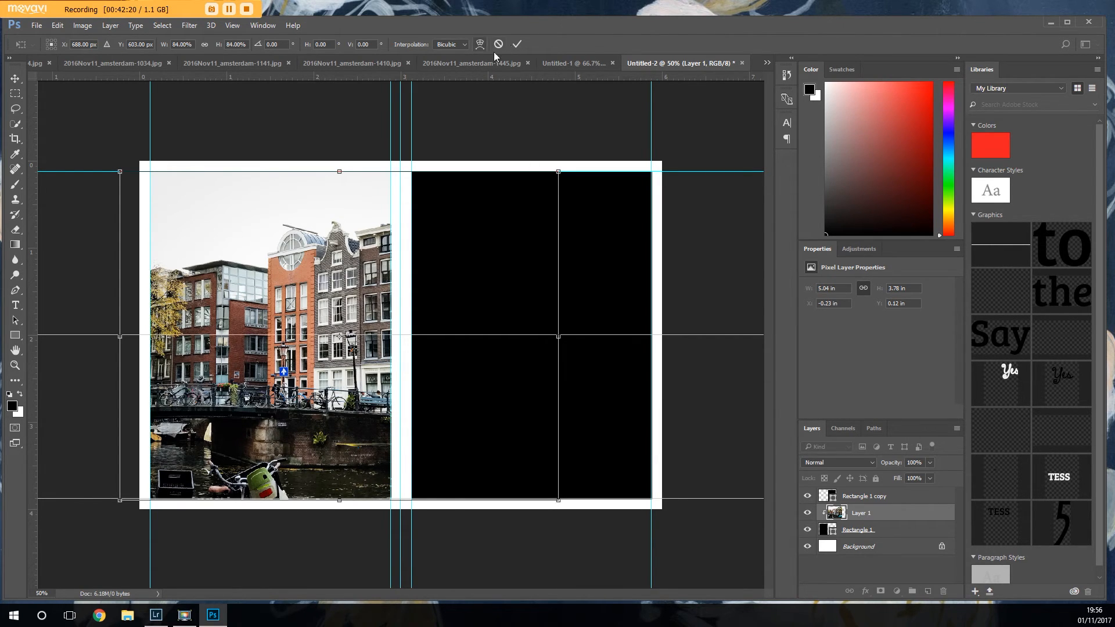
pyautogui.click(517, 44)
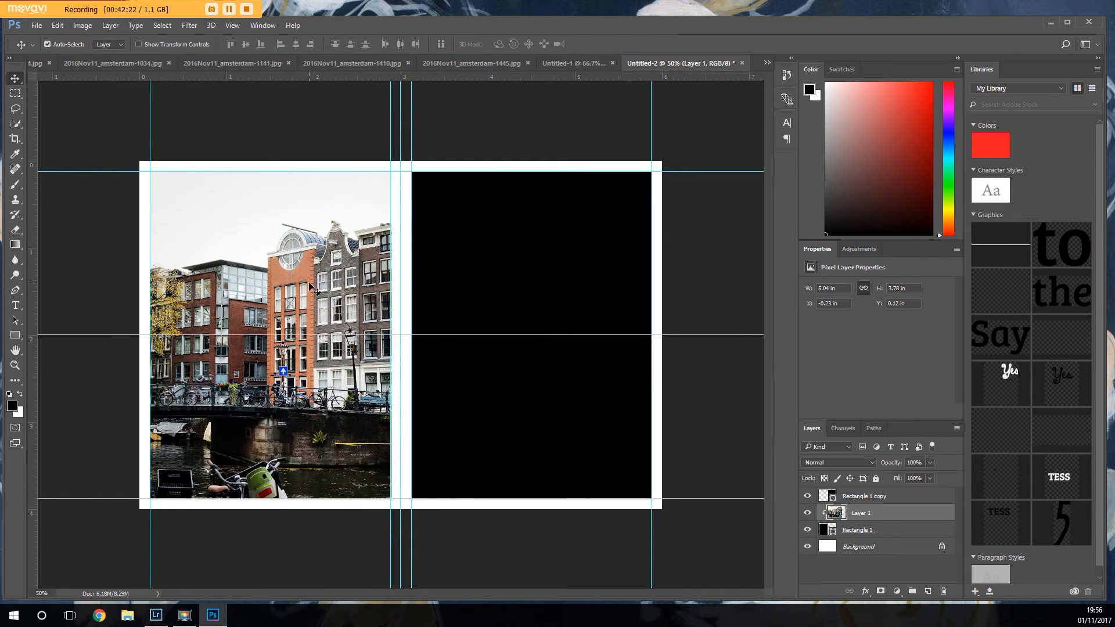
pyautogui.moveTo(305, 313)
pyautogui.mouseDown()
pyautogui.moveTo(357, 313)
pyautogui.moveTo(296, 315)
pyautogui.moveTo(324, 314)
pyautogui.mouseUp()
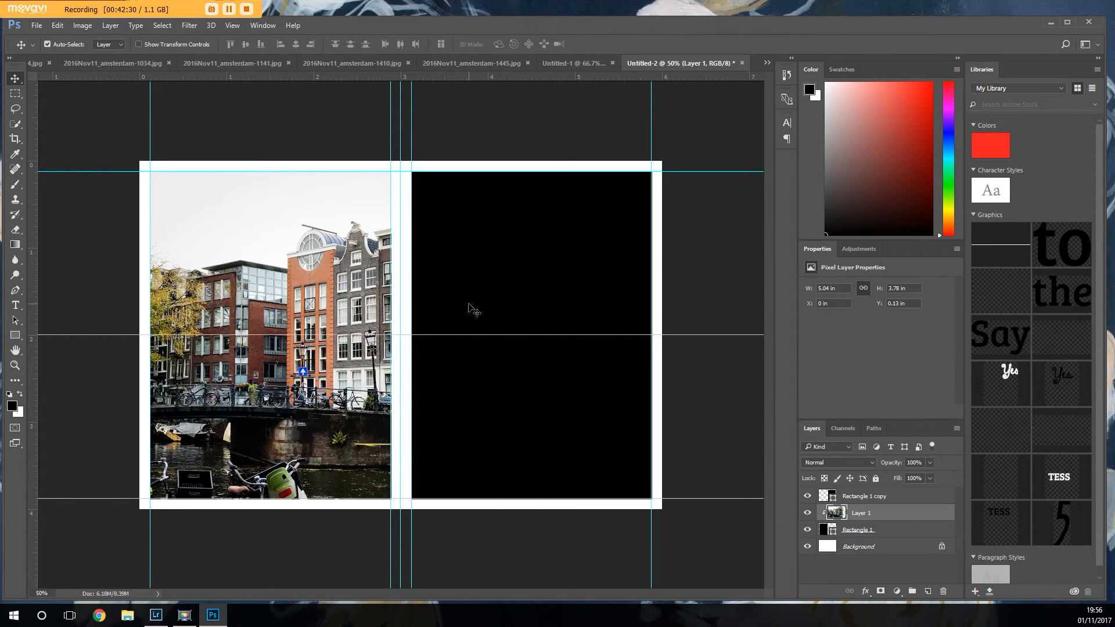
# - Copy the entire 2016Nov11_amsterdam-1024.jpg pancake photo and paste it into the Untitled-2 collage
pyautogui.click(120, 61)
pyautogui.click(79, 64)
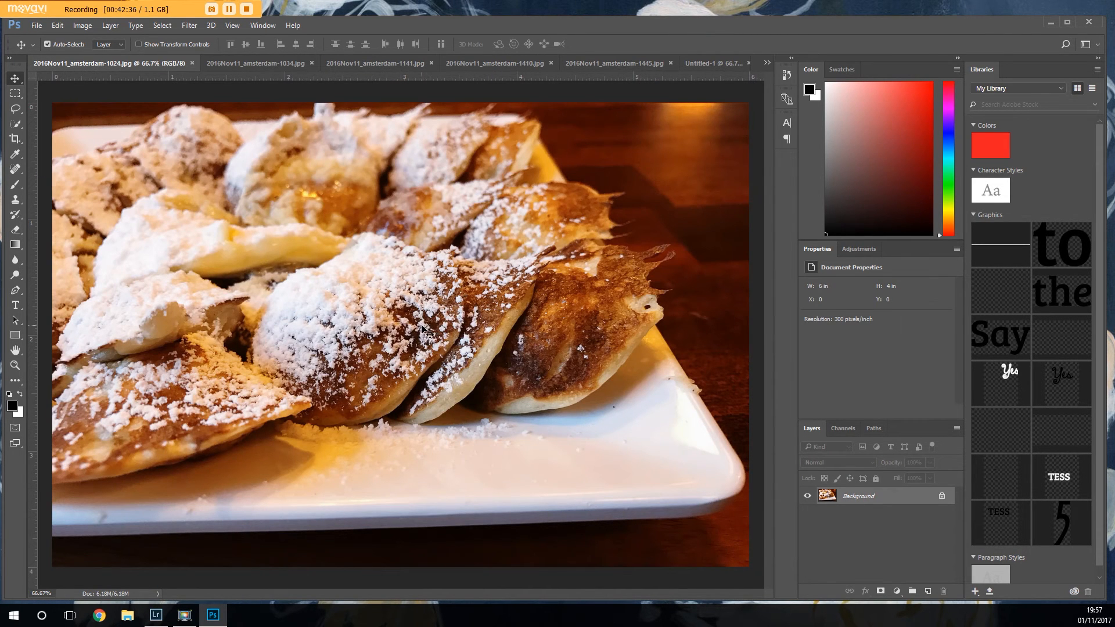
pyautogui.hotkey('ctrl', 'a')
pyautogui.hotkey('ctrl', 'c')
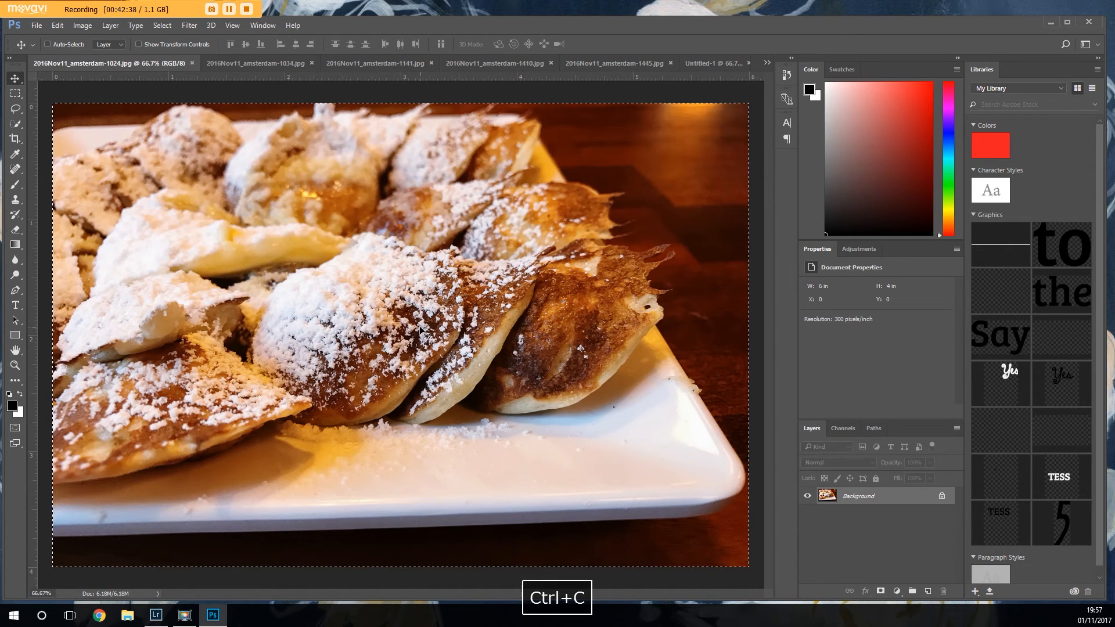
pyautogui.click(766, 63)
pyautogui.click(802, 156)
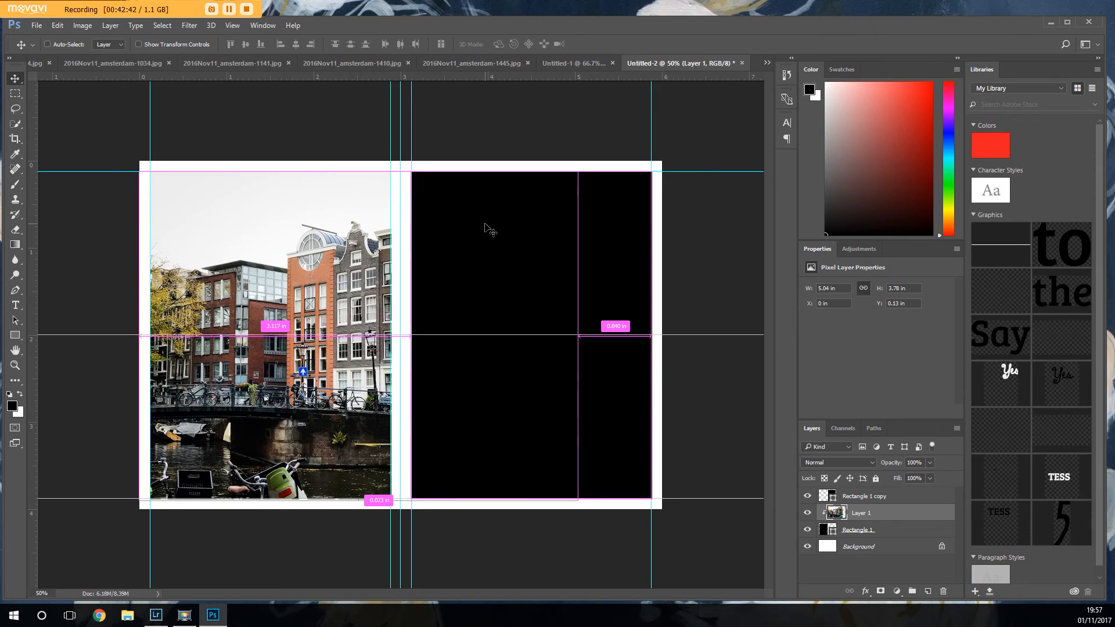
pyautogui.hotkey('ctrl', 'v')
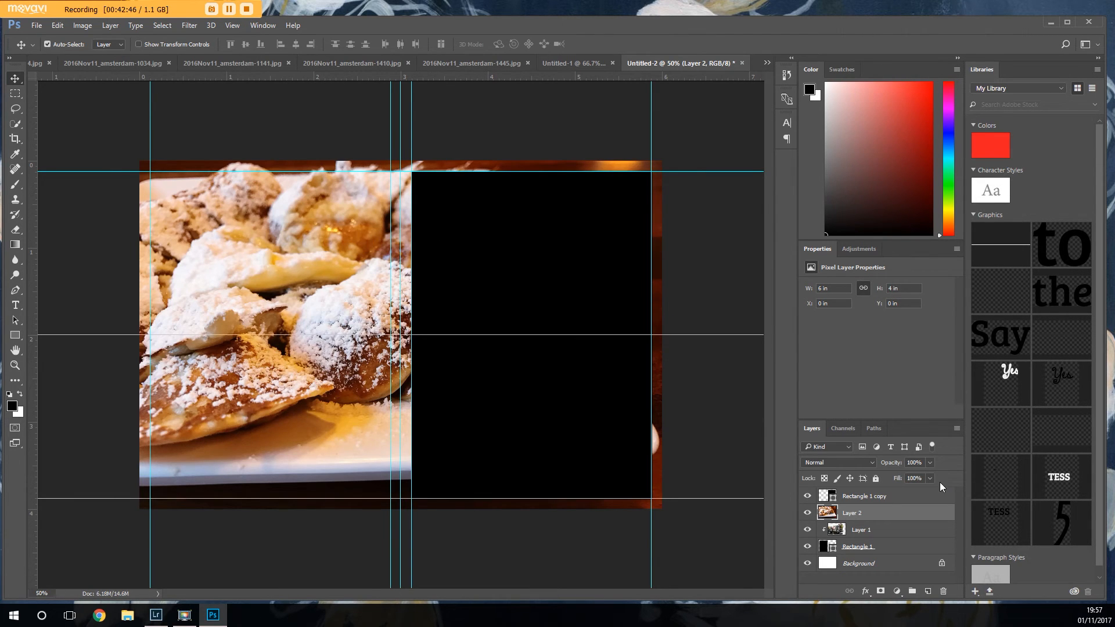
# - Move the pancake photo layer above Rectangle 1 copy, clip it to that rectangle and position it at about X 1.39 in, Y 0.13 in
pyautogui.moveTo(851, 514); pyautogui.dragTo(851, 491)
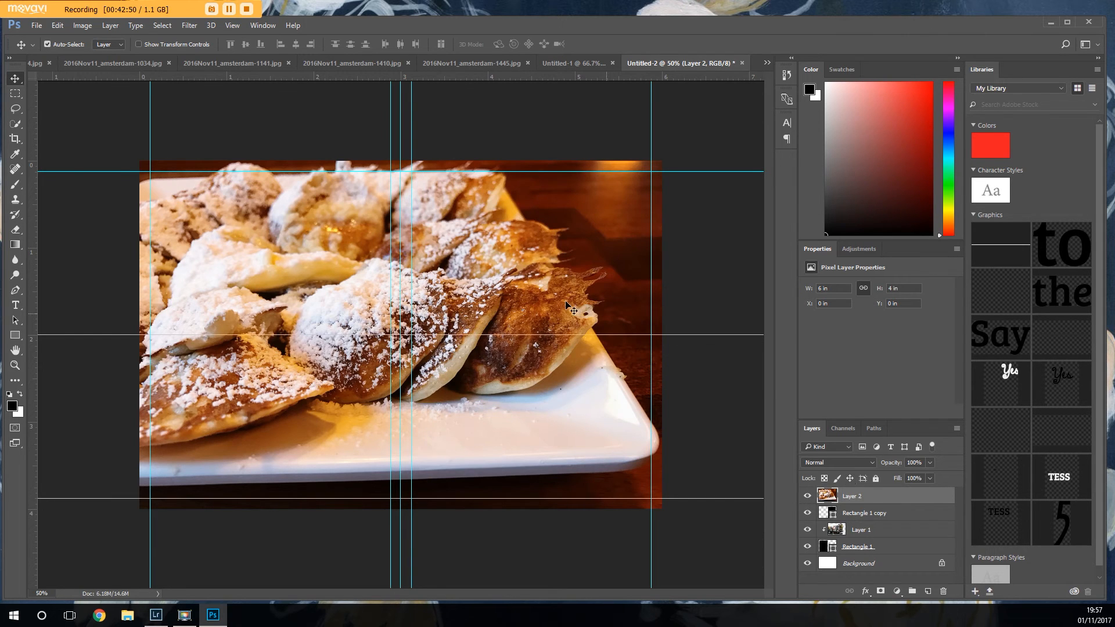
pyautogui.click(957, 428)
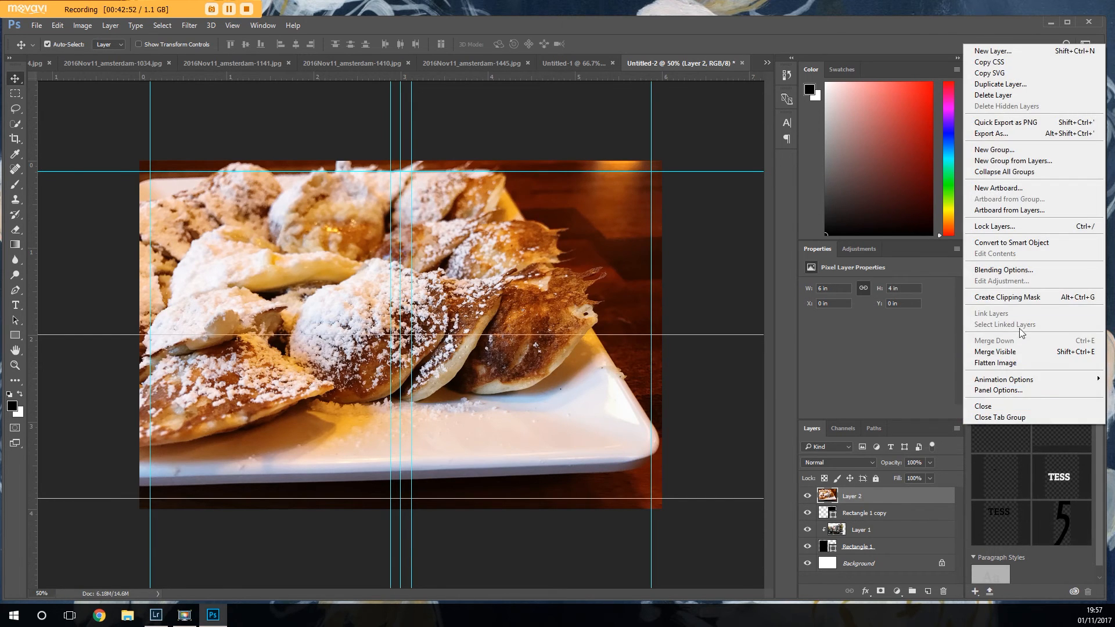
pyautogui.click(1022, 297)
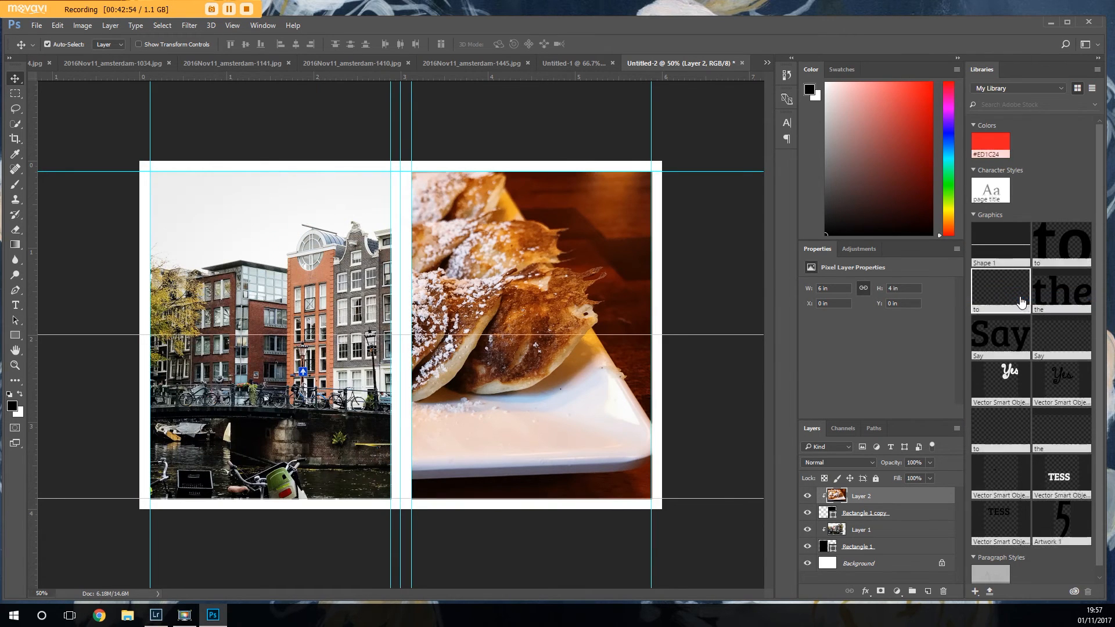
pyautogui.moveTo(581, 277); pyautogui.dragTo(703, 286)
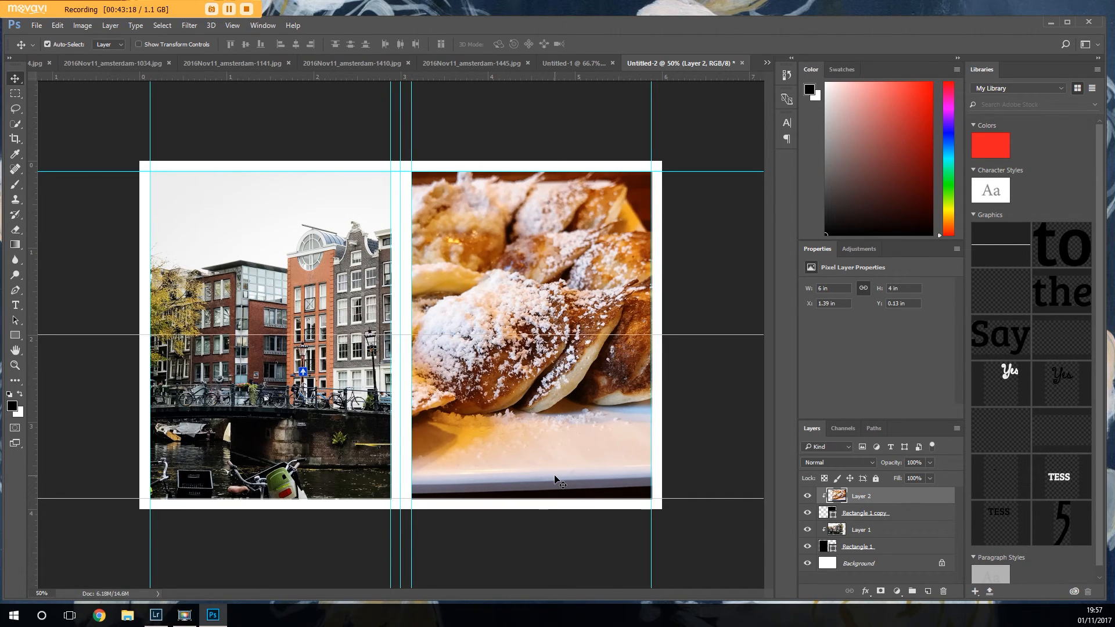
# - Create a new landscape document of 1800 x 1200 px at 300 pixels/inch, in RGB Color with a white background
pyautogui.click(35, 26)
pyautogui.click(50, 36)
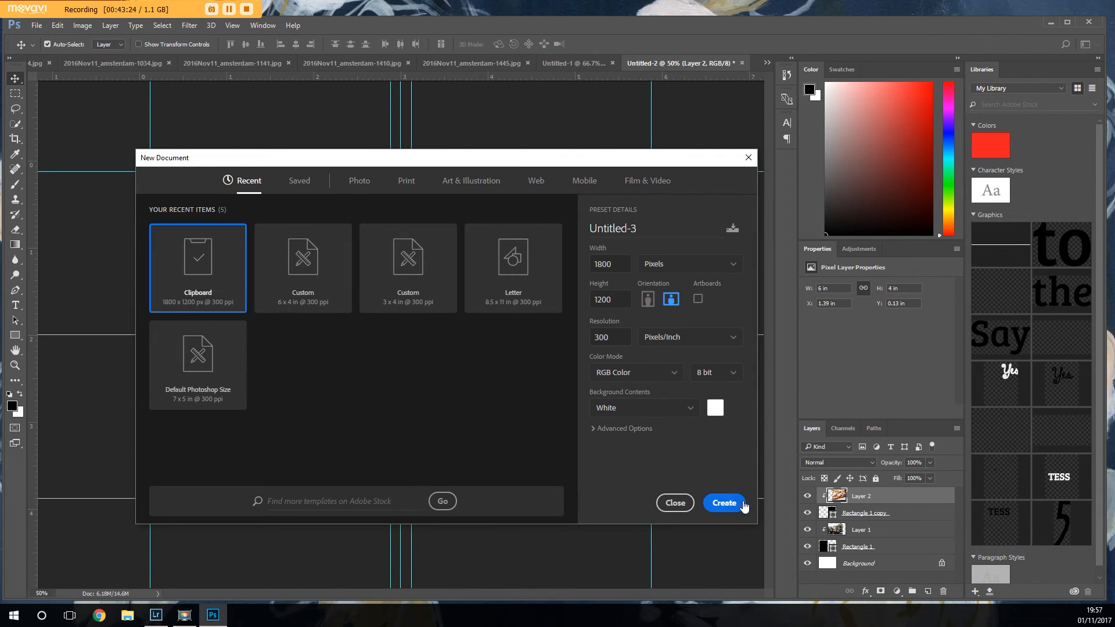
pyautogui.click(735, 504)
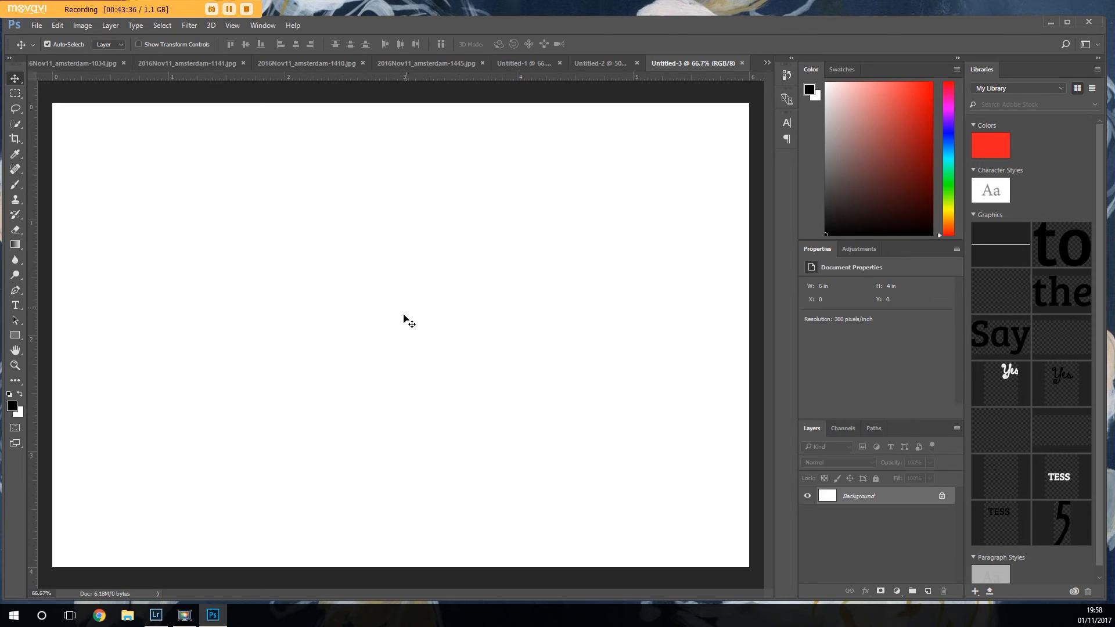
# - Create a black 2 x 2 in rectangle shape and place it in the canvas's top-left corner at X 0, Y 0 px
pyautogui.click(12, 339)
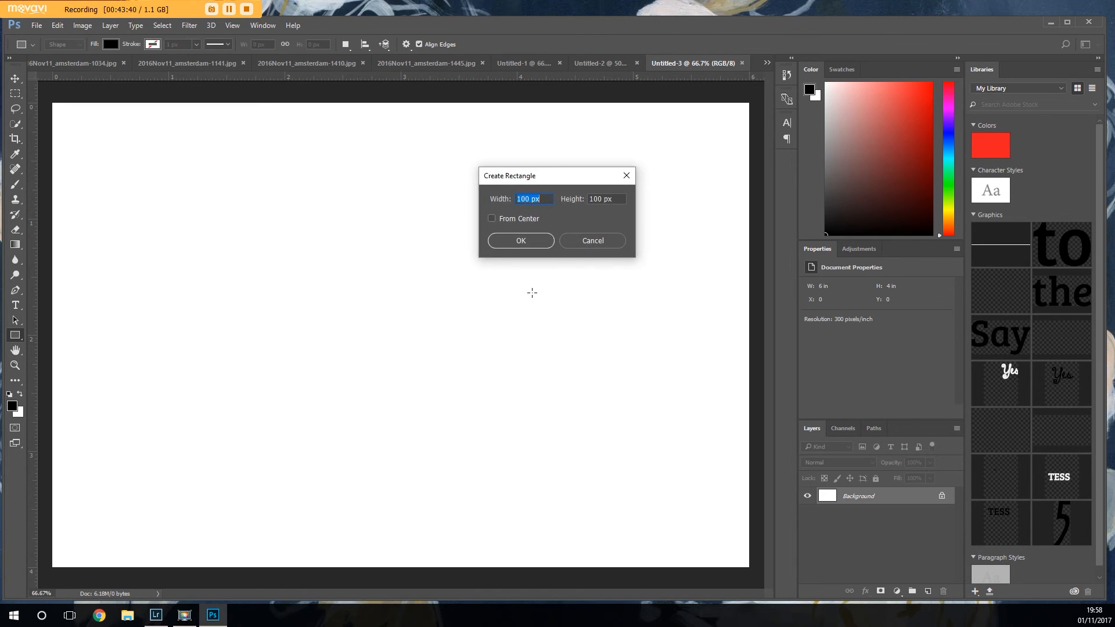
pyautogui.write('2 in')
pyautogui.press('Tab')
pyautogui.write('2')
pyautogui.press('Tab')
pyautogui.press('Return')
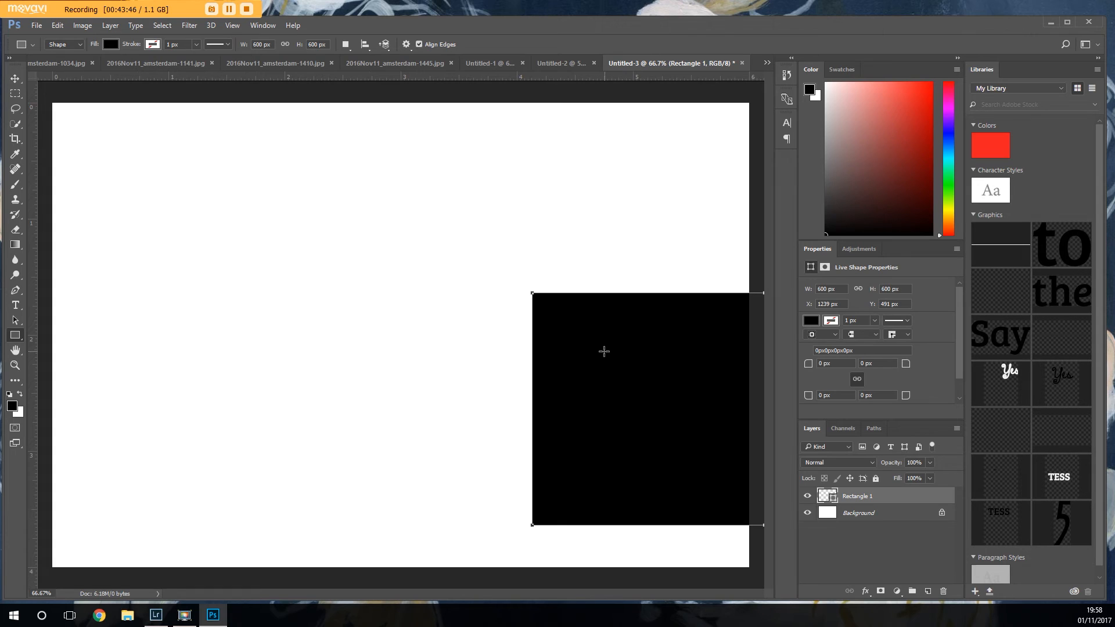
pyautogui.press('v')
pyautogui.moveTo(561, 402); pyautogui.dragTo(82, 213)
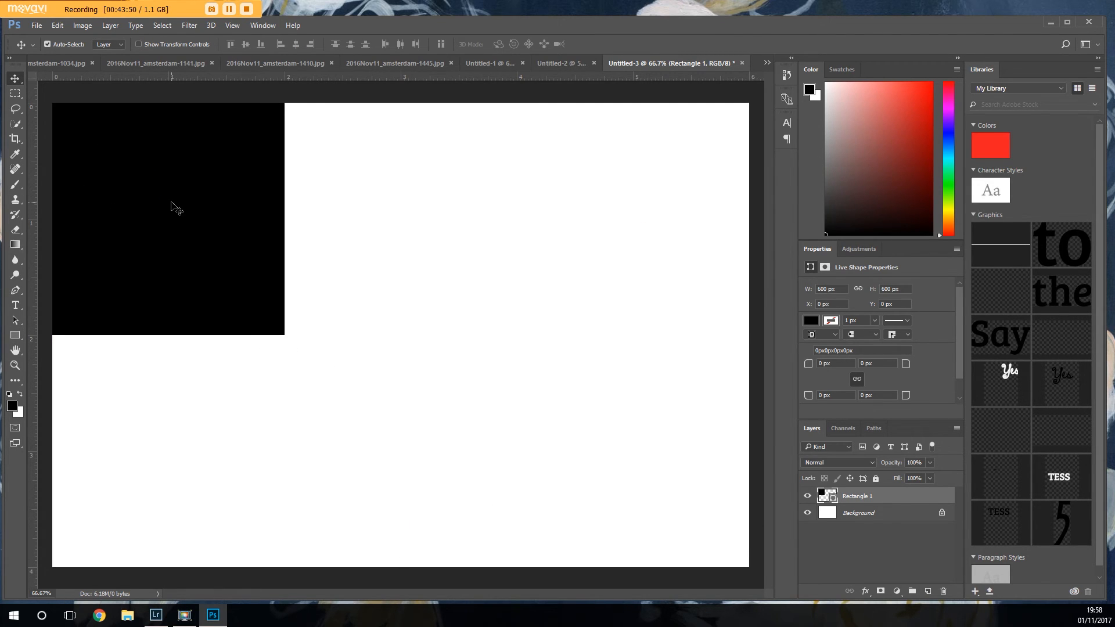
# - Duplicate the black 600 px square twice to complete the top row, placing the copies at X 600 px and X 1200 px
pyautogui.moveTo(175, 206); pyautogui.dragTo(408, 205)
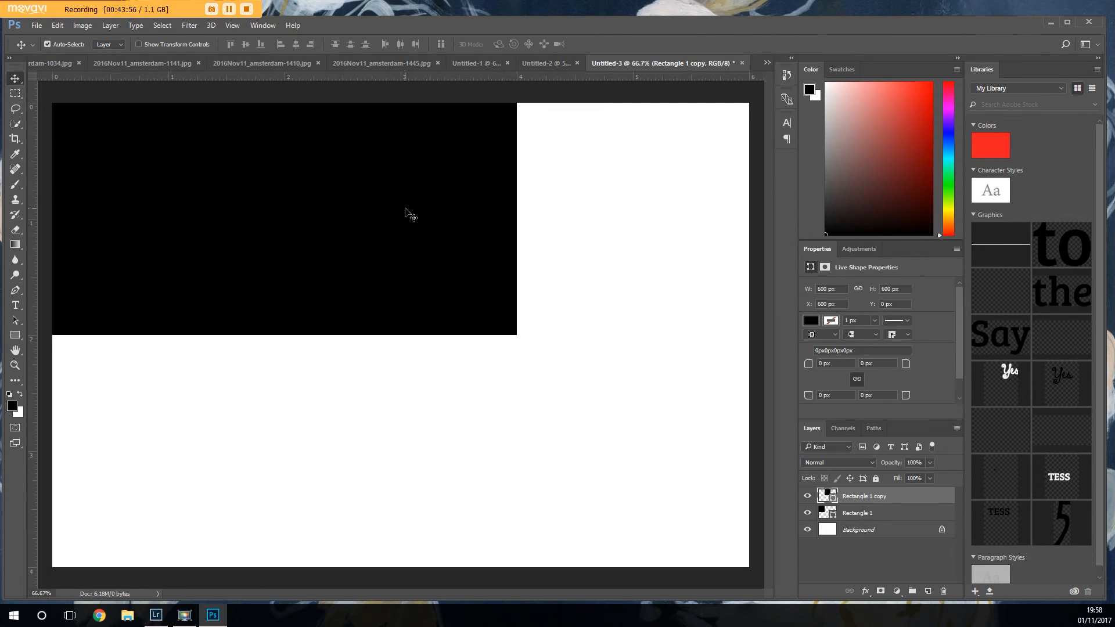
pyautogui.moveTo(406, 212); pyautogui.dragTo(633, 211)
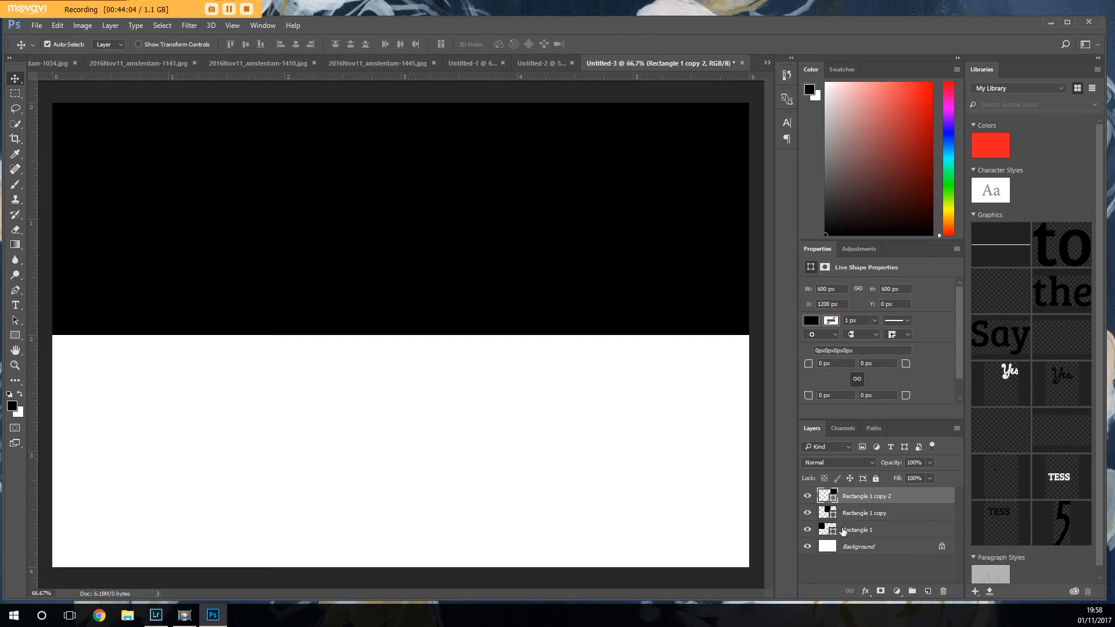
# - Fill the top row's middle square with light yellow and its right-hand square with green
pyautogui.click(862, 515)
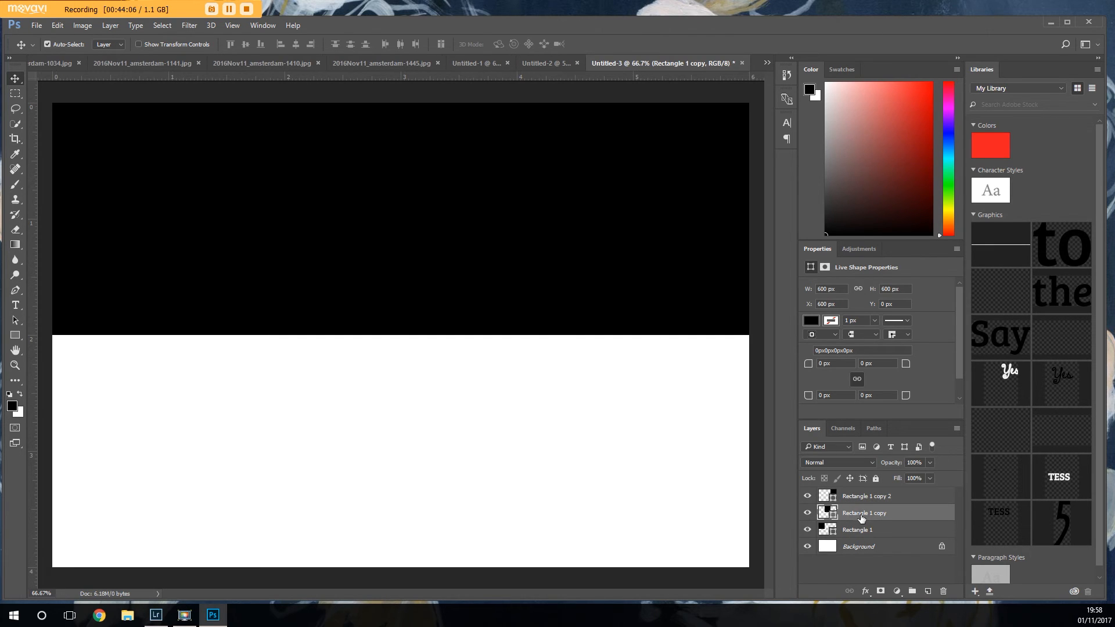
pyautogui.click(811, 320)
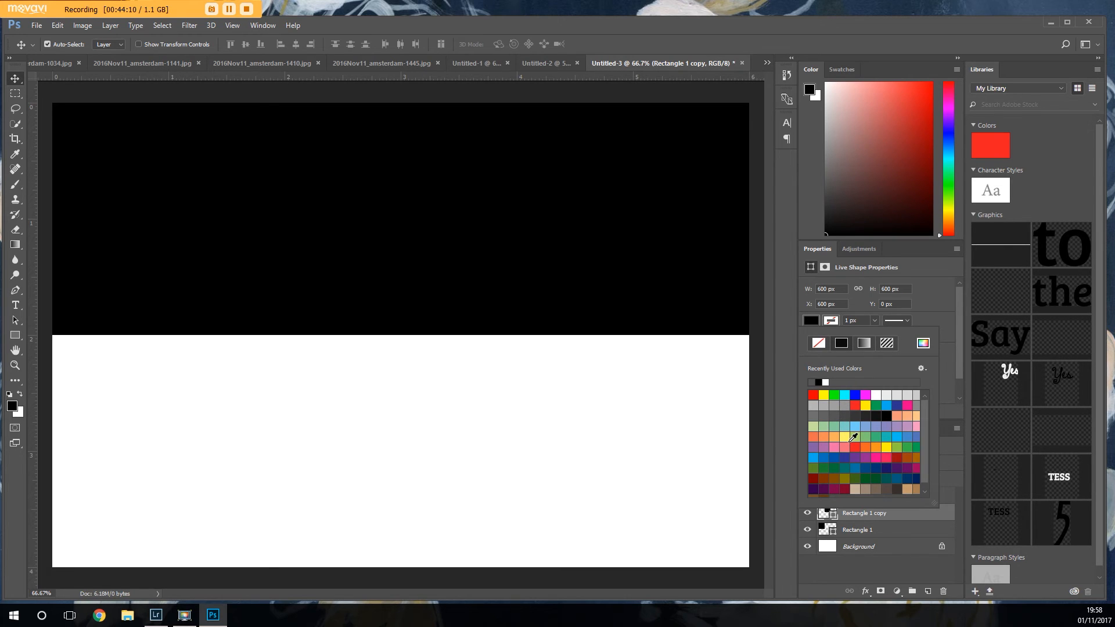
pyautogui.click(846, 437)
pyautogui.click(887, 537)
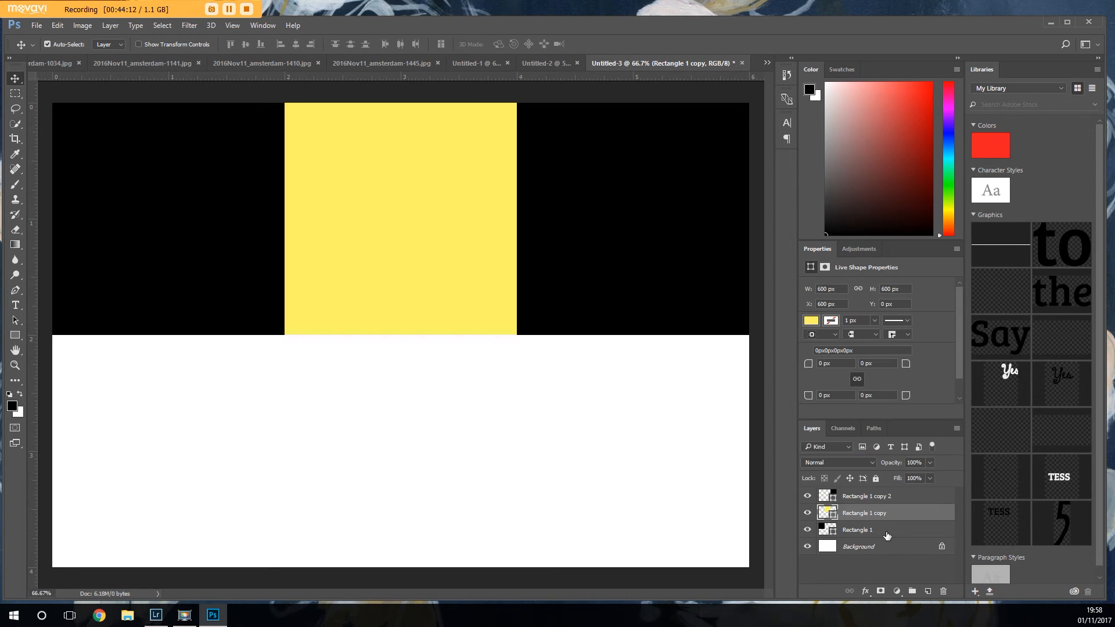
pyautogui.click(877, 495)
pyautogui.click(812, 320)
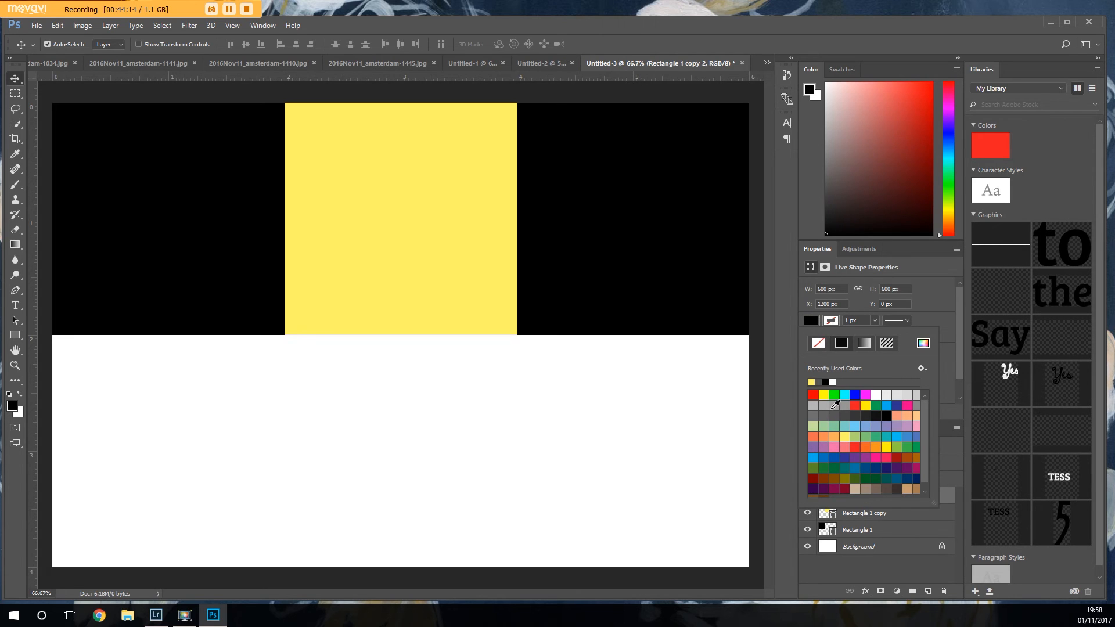
pyautogui.click(834, 395)
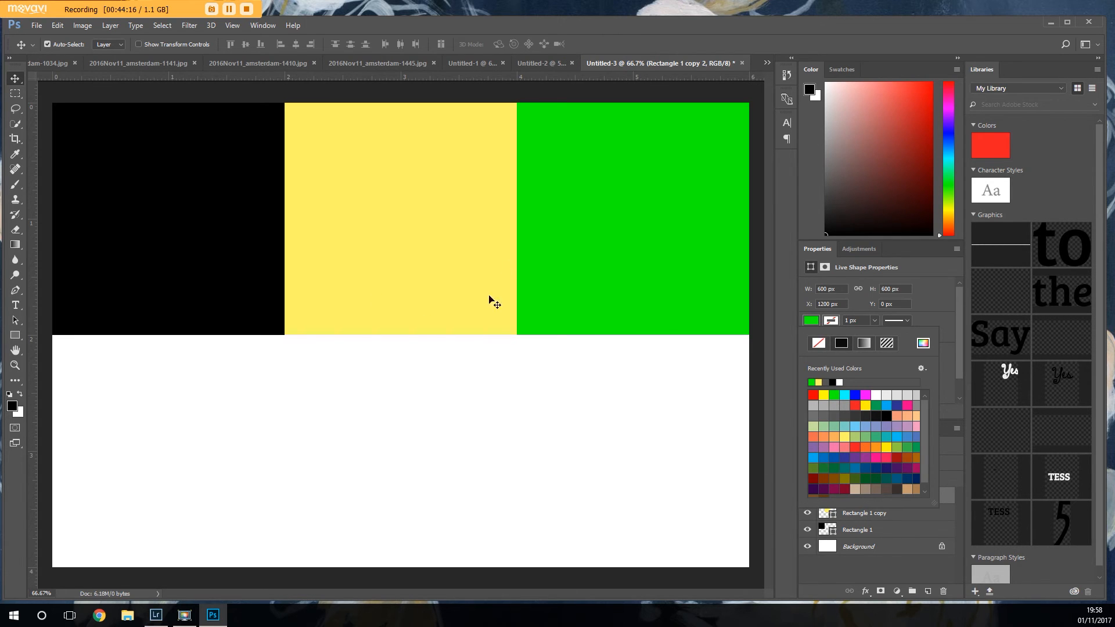
pyautogui.click(875, 533)
# - Duplicate all three top-row squares together and place the copies as a second row at Y 600 px
pyautogui.click(875, 531)
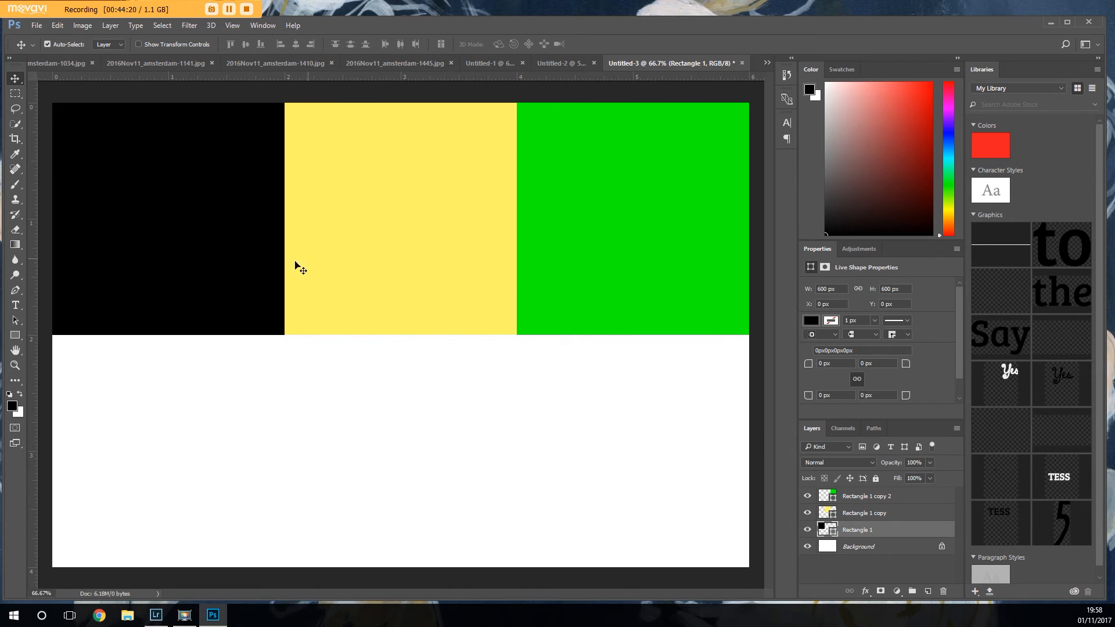
pyautogui.keyDown('shift'); pyautogui.click(863, 501); pyautogui.keyUp('shift')
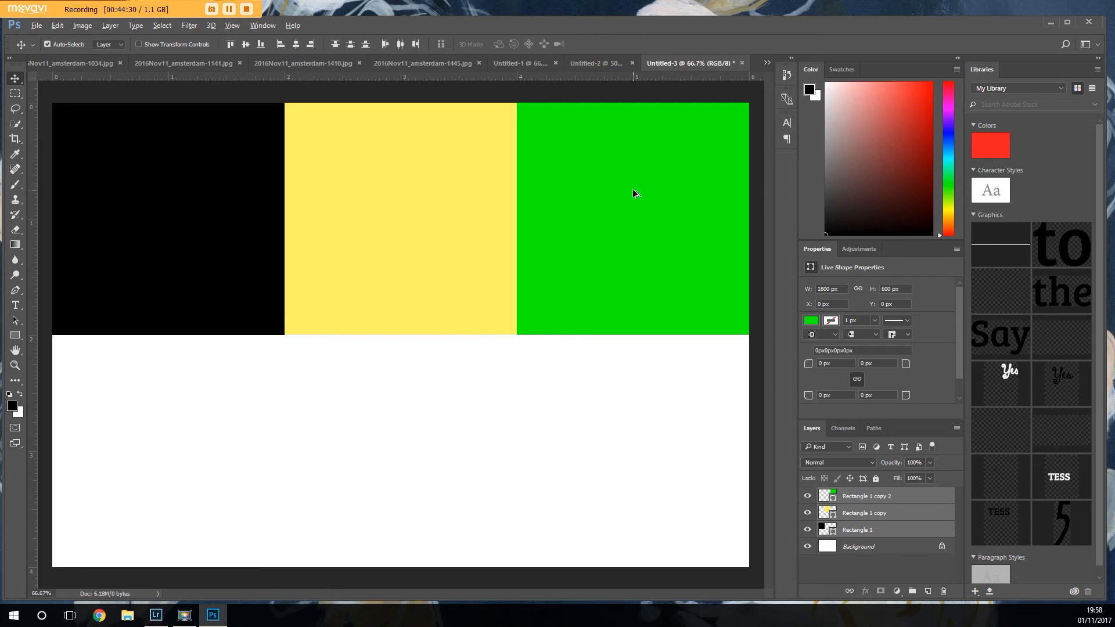
pyautogui.moveTo(632, 189); pyautogui.dragTo(632, 420)
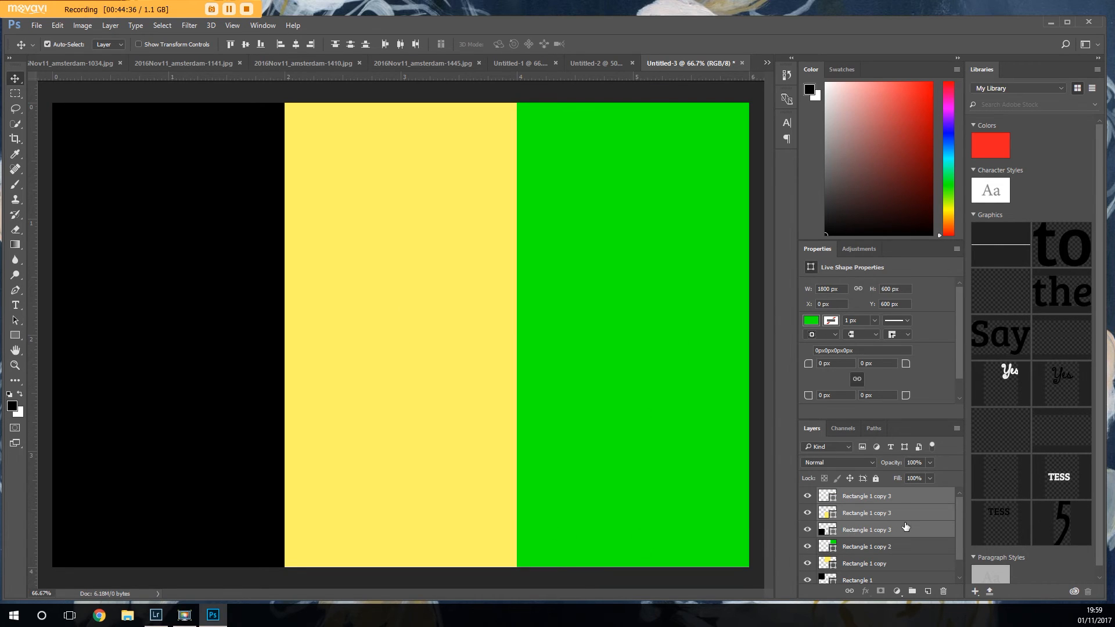
# - Recolor the bottom row's squares from left to right as red, magenta and cyan
pyautogui.click(823, 533)
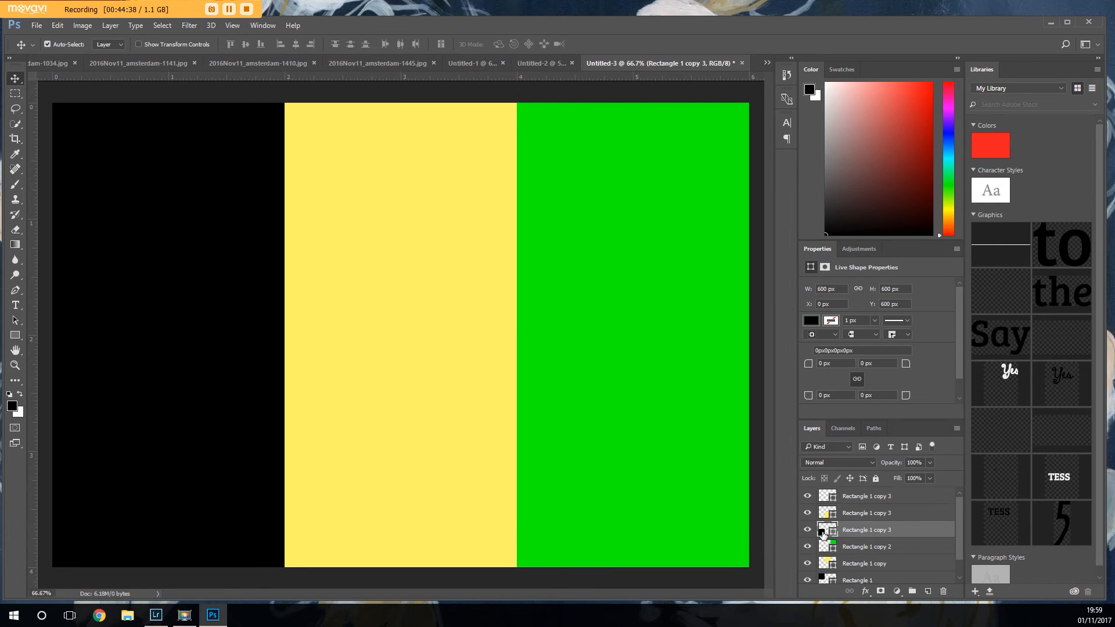
pyautogui.click(810, 321)
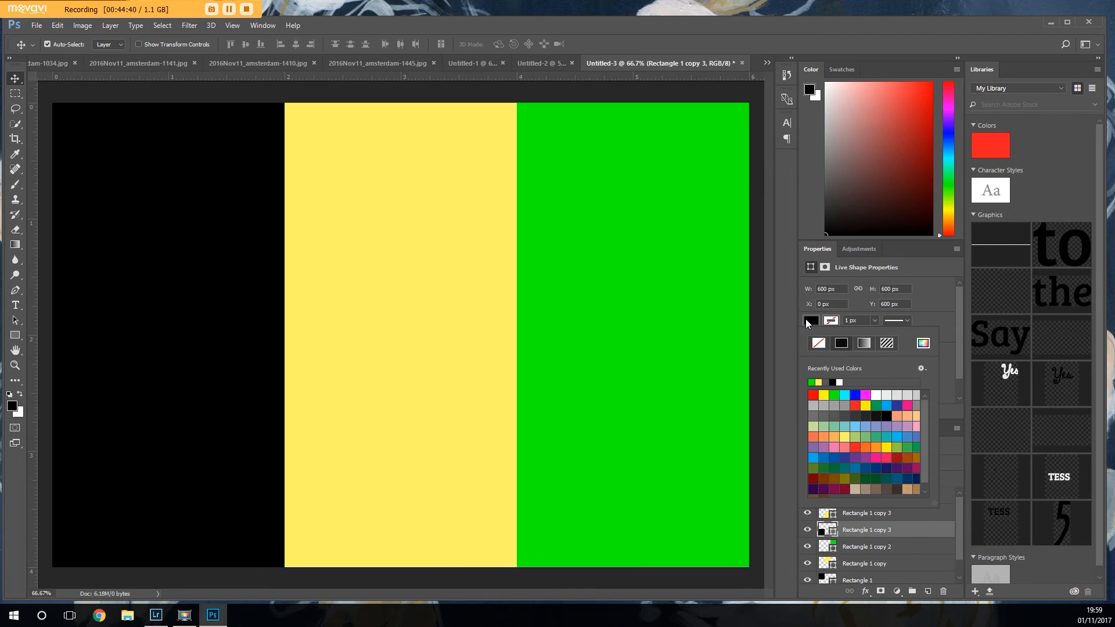
pyautogui.click(814, 395)
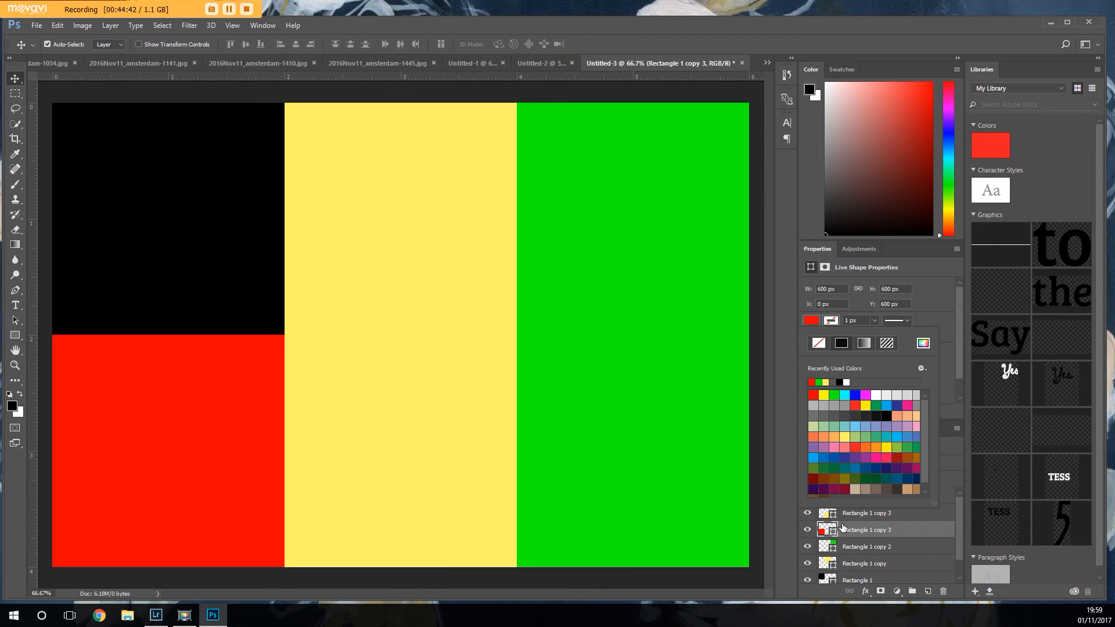
pyautogui.click(830, 512)
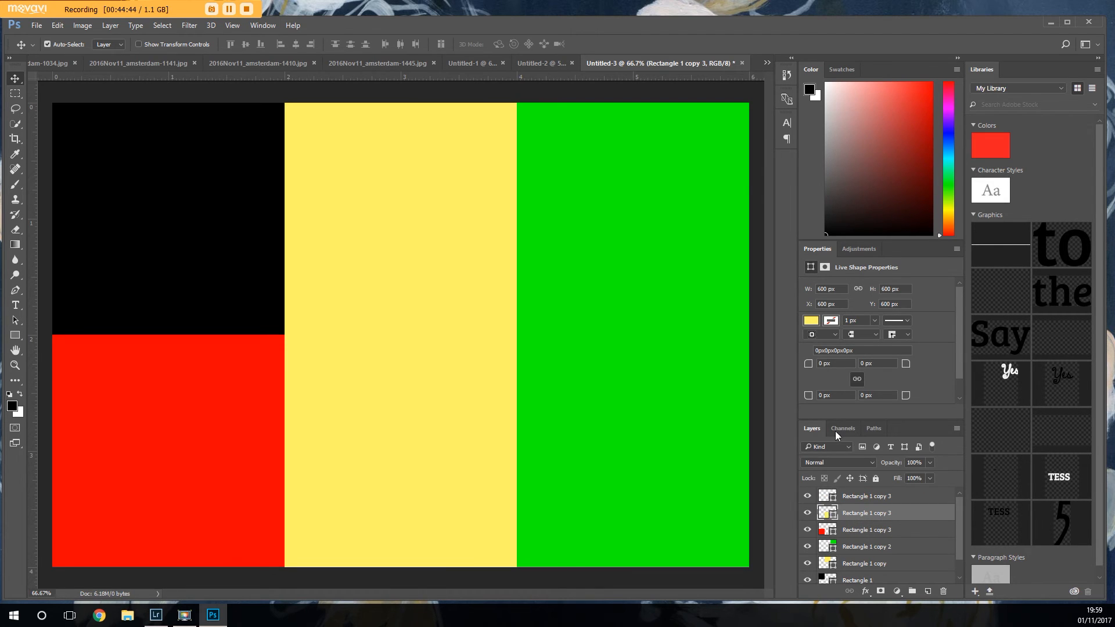
pyautogui.click(810, 320)
pyautogui.click(865, 395)
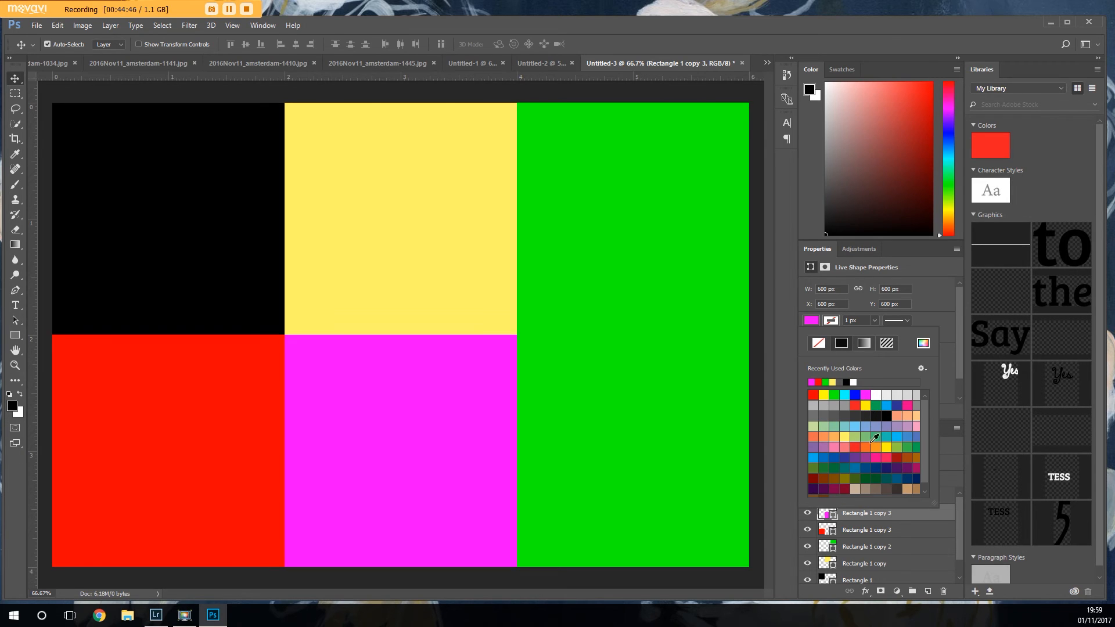
pyautogui.click(857, 517)
pyautogui.click(858, 498)
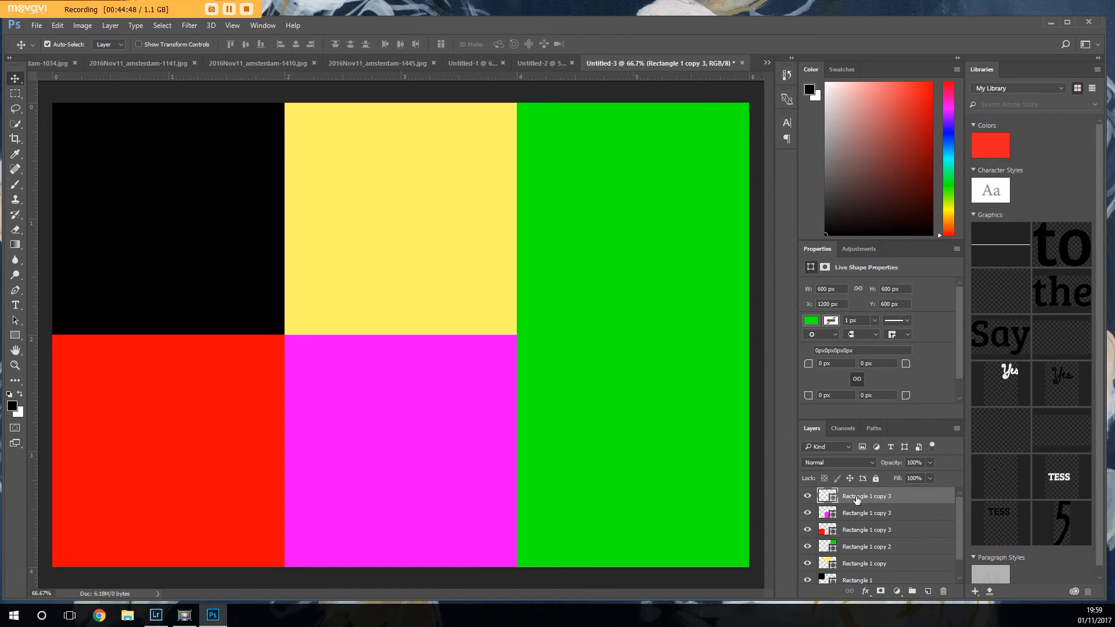
pyautogui.click(812, 322)
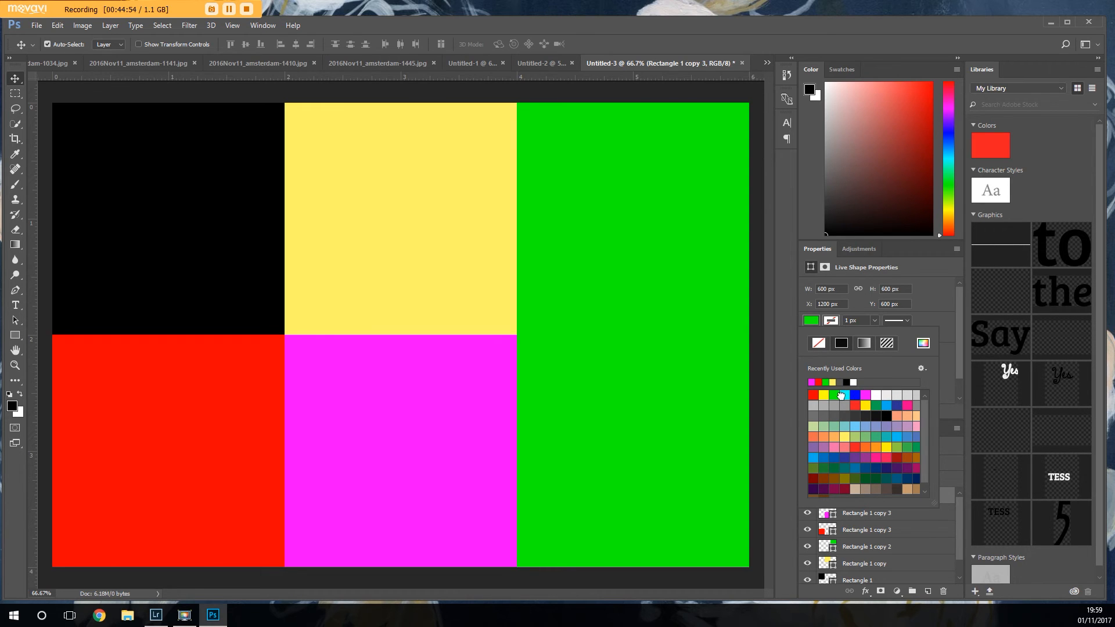
pyautogui.click(844, 395)
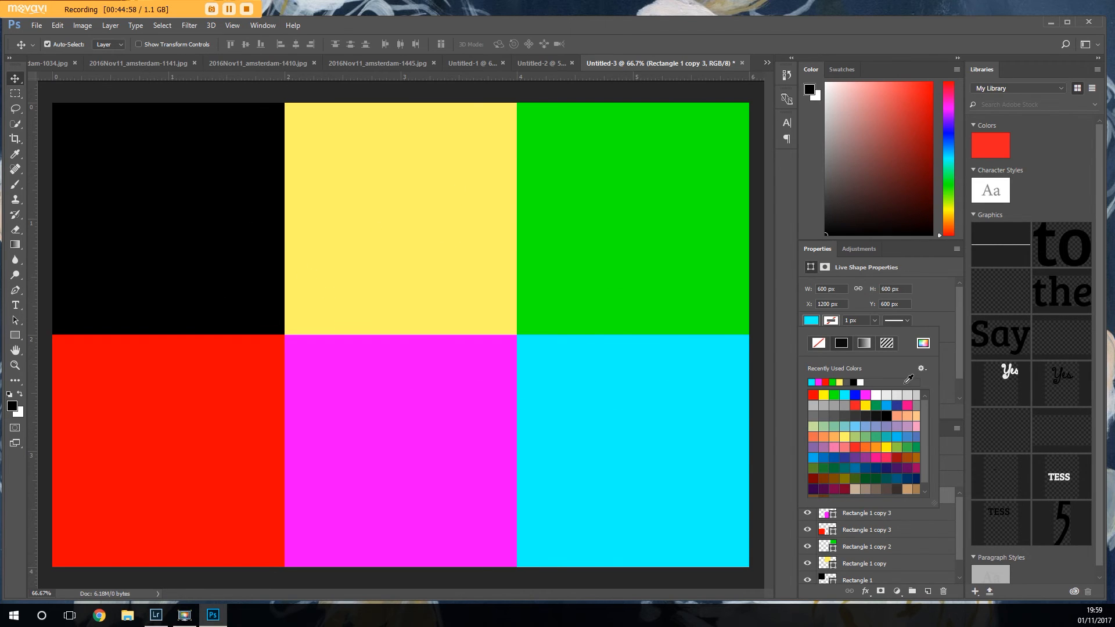
pyautogui.click(954, 343)
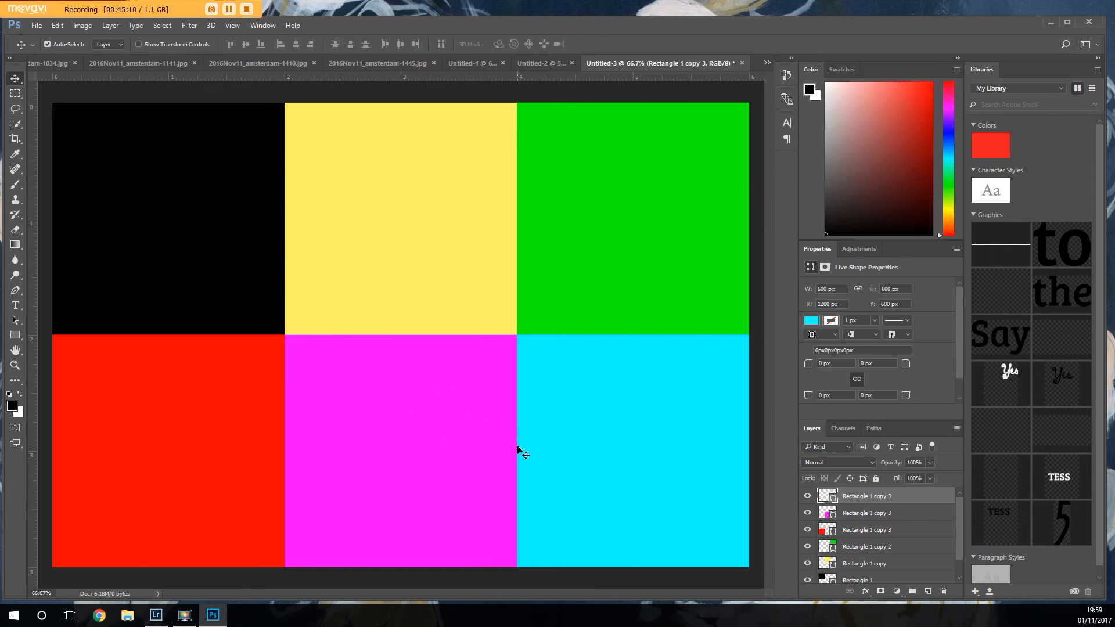
# - Copy the entire 2016Nov11_amsterdam-1445.jpg night photo and paste it into the Untitled-3 collage
pyautogui.click(525, 61)
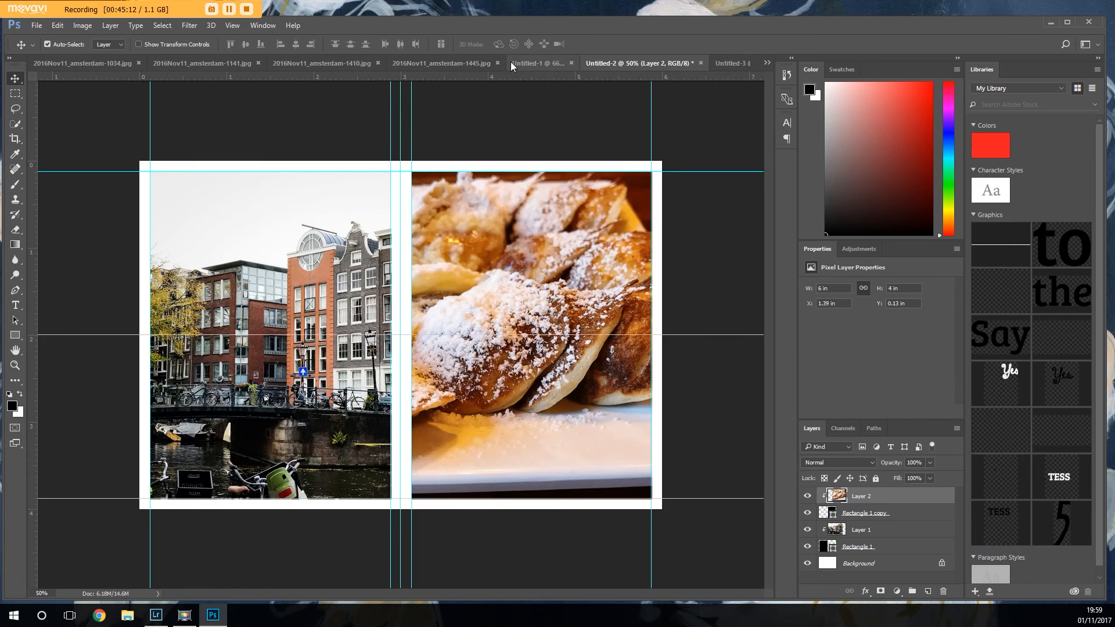
pyautogui.click(472, 62)
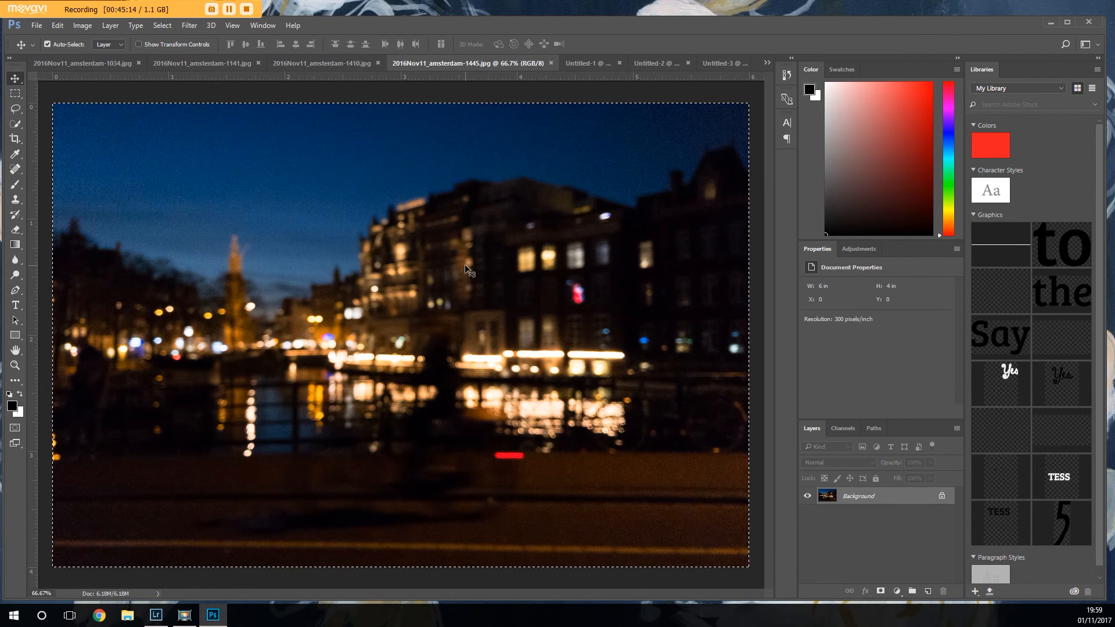
pyautogui.hotkey('ctrl', 'a')
pyautogui.hotkey('ctrl', 'c')
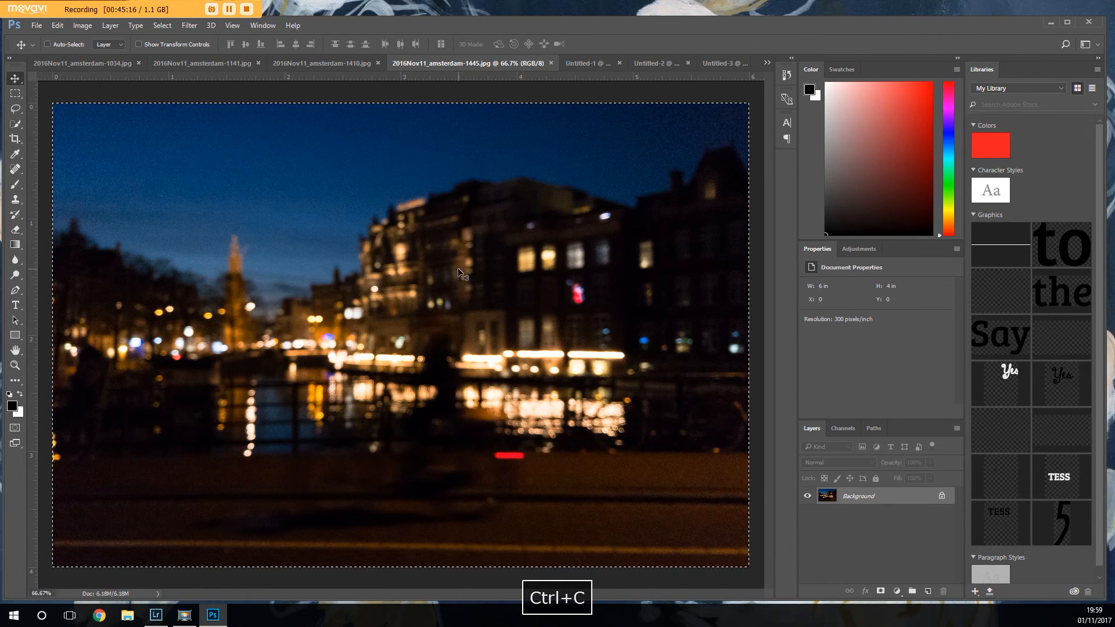
pyautogui.click(716, 61)
pyautogui.hotkey('ctrl', 'v')
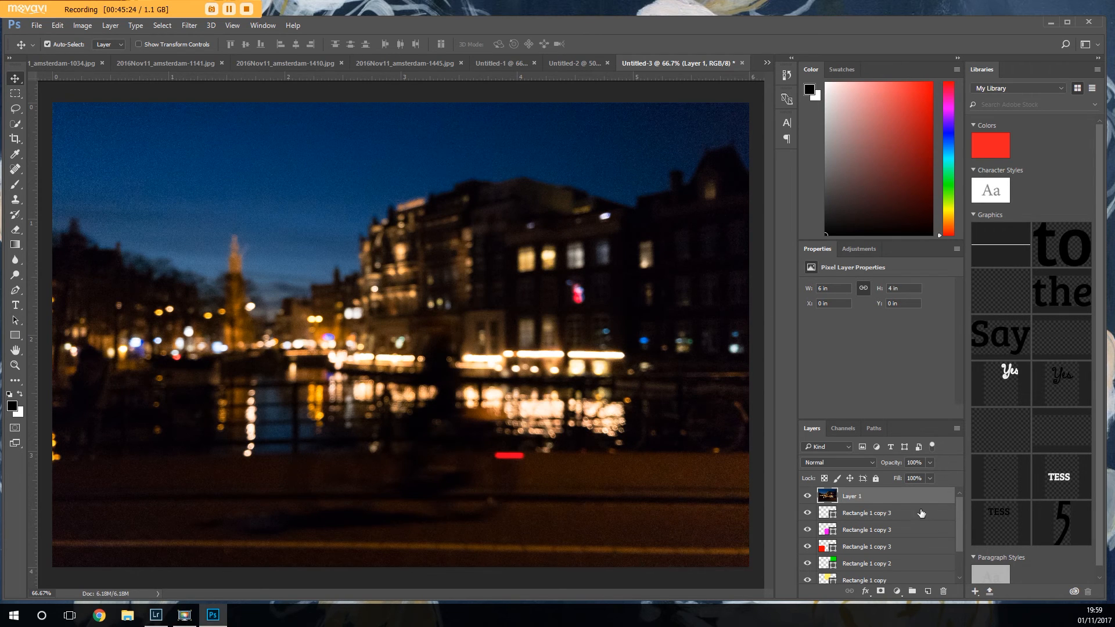
# - Move the night photo layer directly above Rectangle 1, clip it to that square and position it at about X -1.19 in, Y -0.65 in
pyautogui.moveTo(900, 498); pyautogui.dragTo(822, 569)
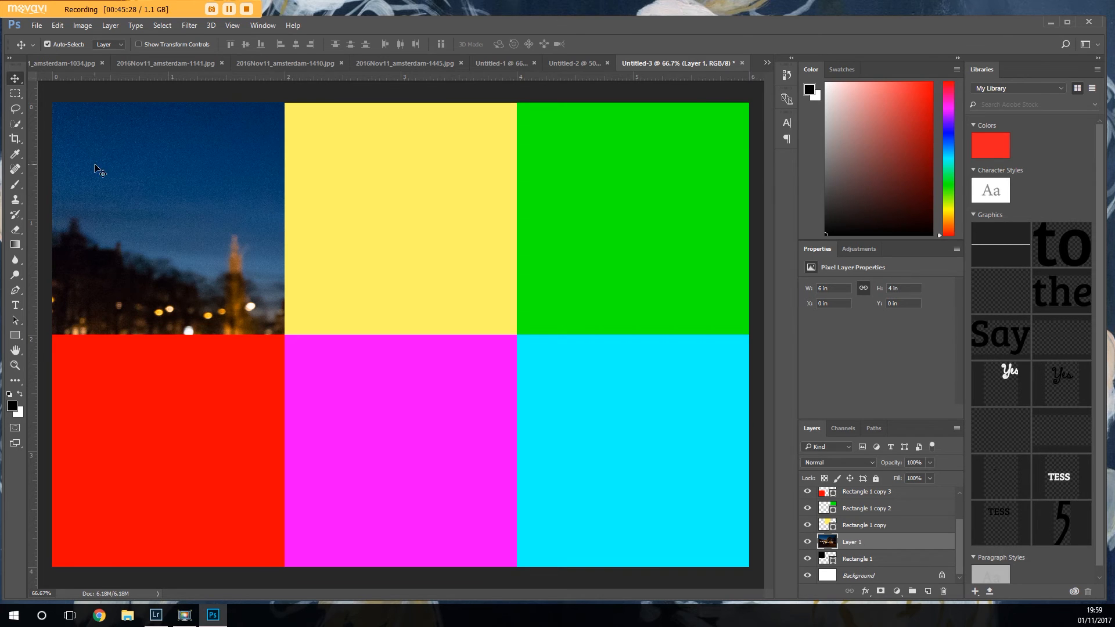
pyautogui.moveTo(216, 242); pyautogui.dragTo(200, 126)
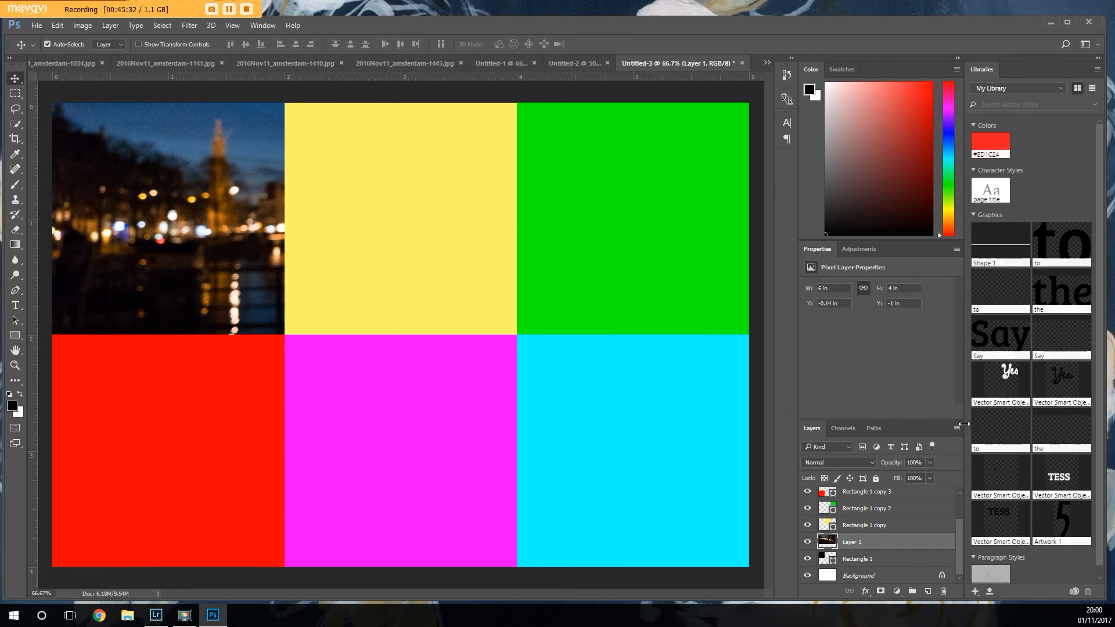
pyautogui.click(956, 428)
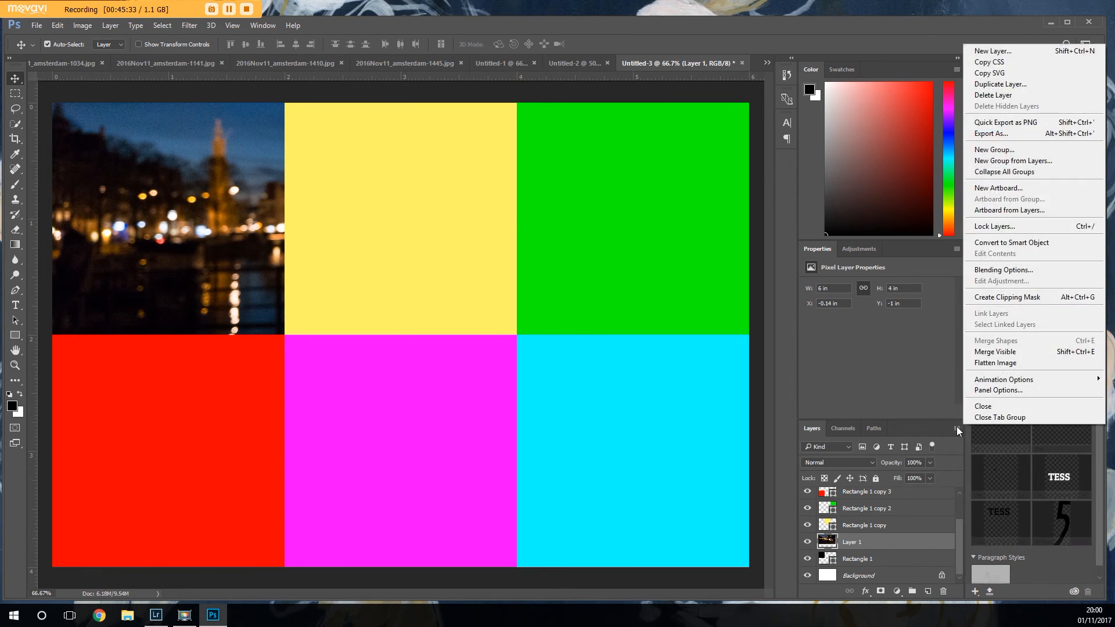
pyautogui.click(1006, 297)
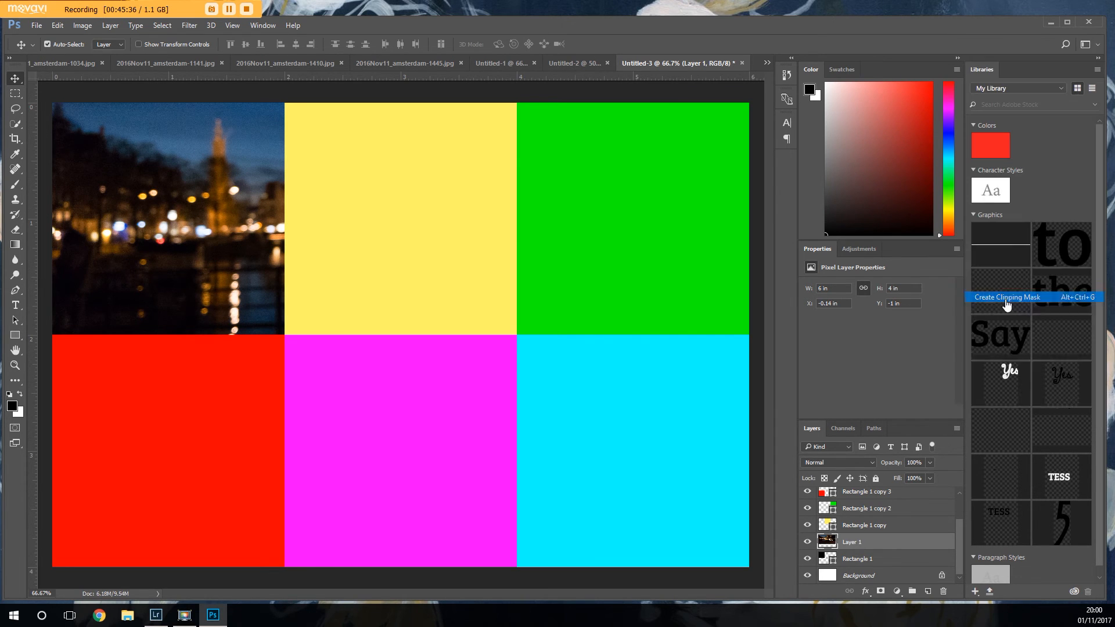
pyautogui.moveTo(254, 276); pyautogui.dragTo(148, 316)
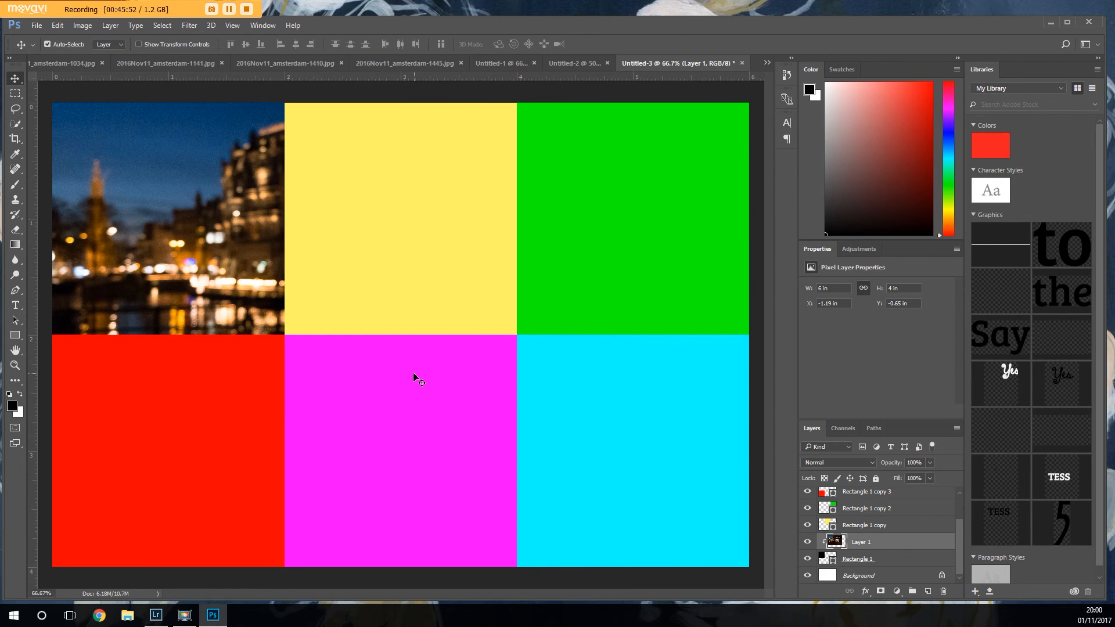
# - Scale the clipped night photo down to about 3.03 x 2.02 in and position it at about X -0.22 in, Y 0 in
pyautogui.hotkey('ctrl', '-')
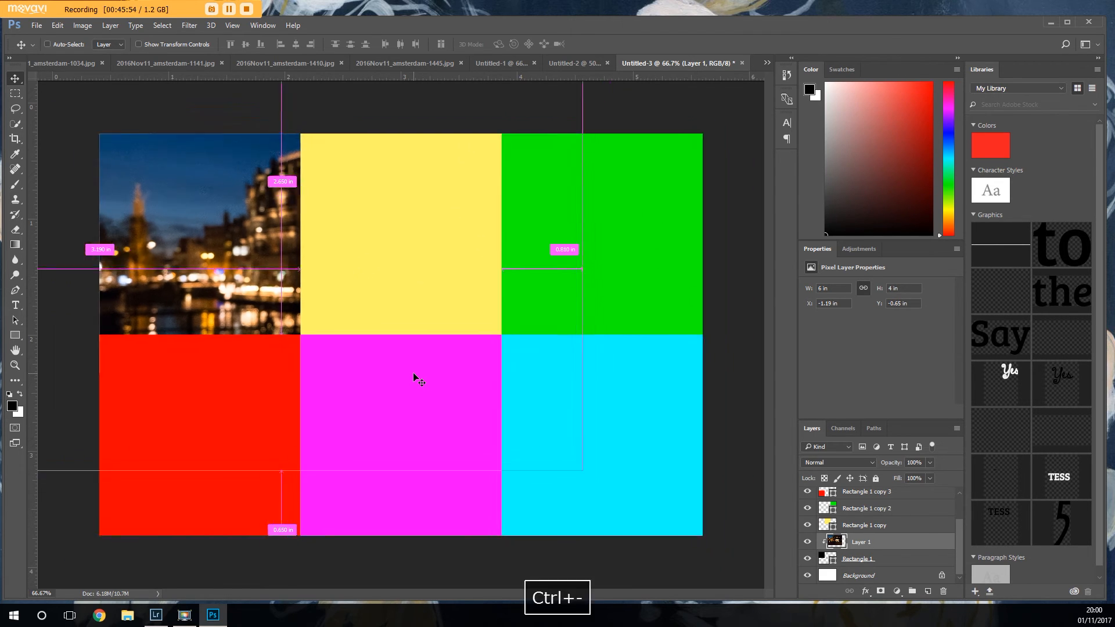
pyautogui.moveTo(211, 290)
pyautogui.mouseDown()
pyautogui.moveTo(226, 283)
pyautogui.moveTo(222, 293)
pyautogui.mouseUp()
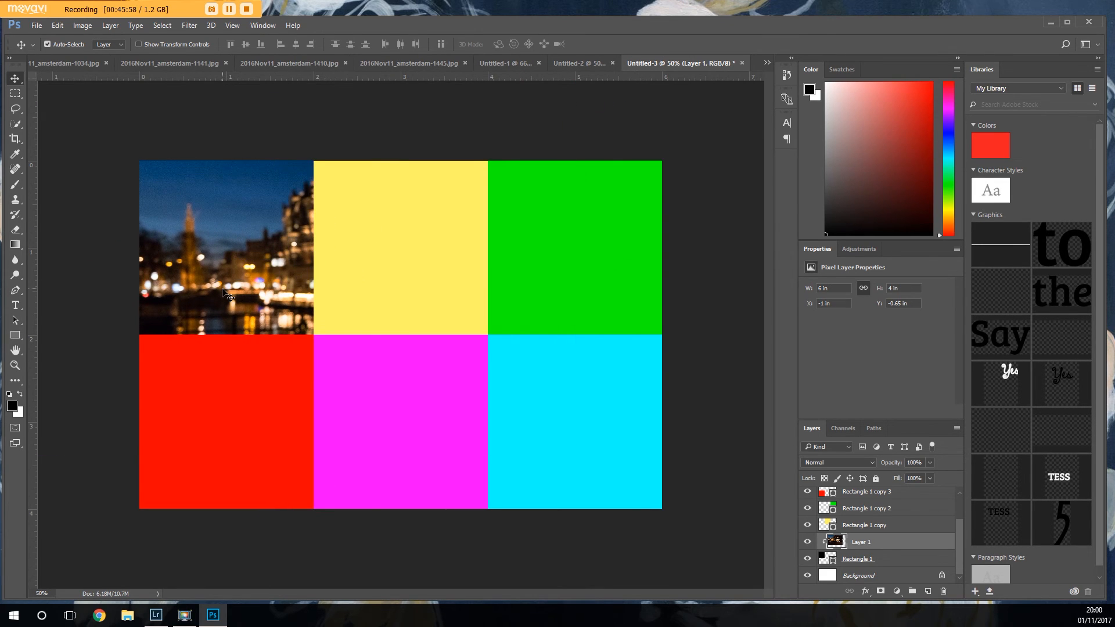
pyautogui.hotkey('ctrl', 't')
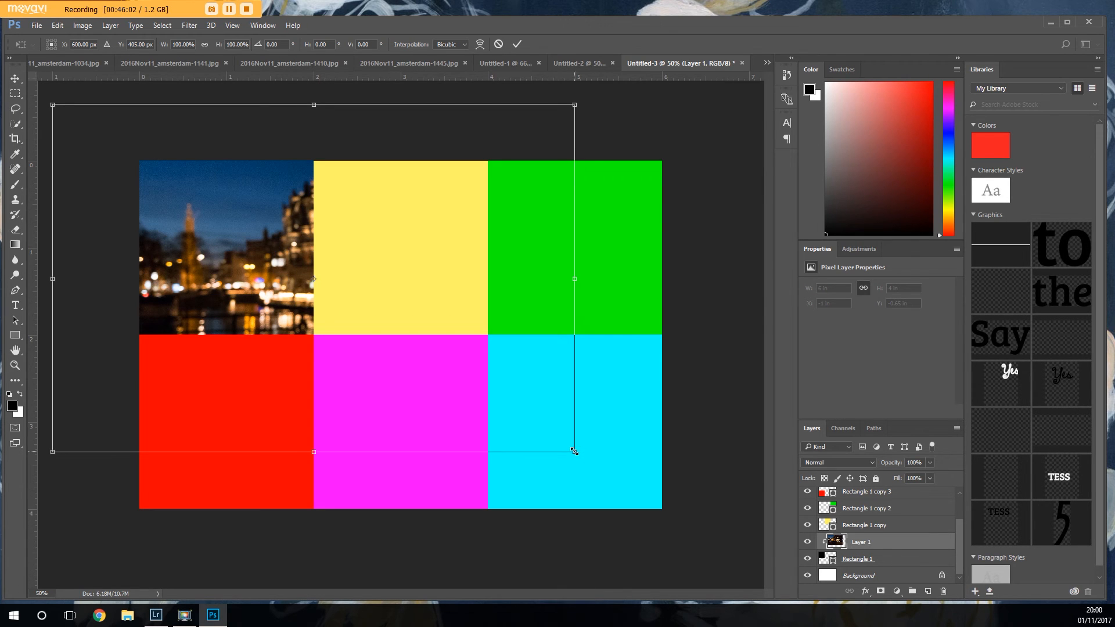
pyautogui.moveTo(574, 451); pyautogui.dragTo(394, 343)
pyautogui.moveTo(52, 104); pyautogui.dragTo(113, 192)
pyautogui.moveTo(292, 291); pyautogui.dragTo(265, 278)
pyautogui.press('Return')
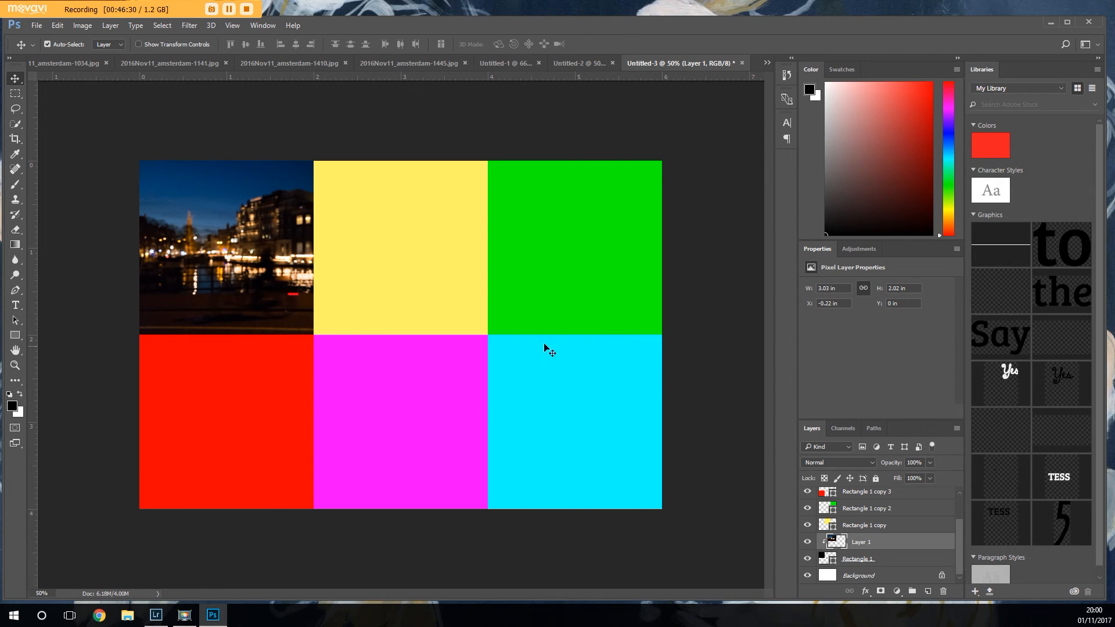
# - Copy the entire 2016Nov11_amsterdam-1141.jpg cyclist photo and paste it into the Untitled-3 collage directly above the yellow square's layer
pyautogui.click(449, 268)
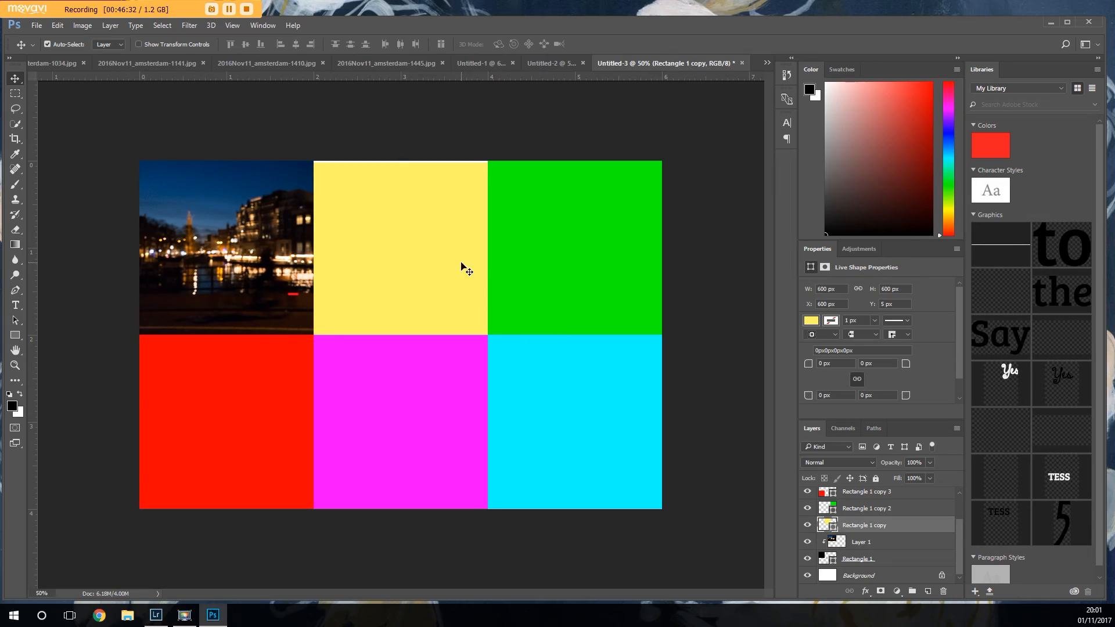
pyautogui.click(386, 64)
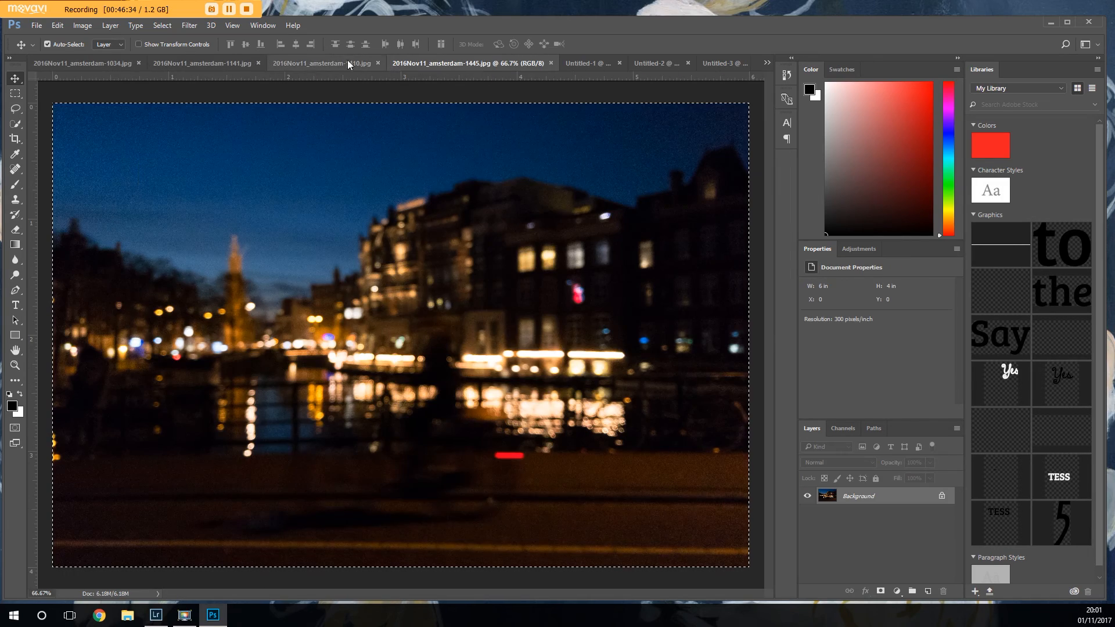
pyautogui.click(243, 64)
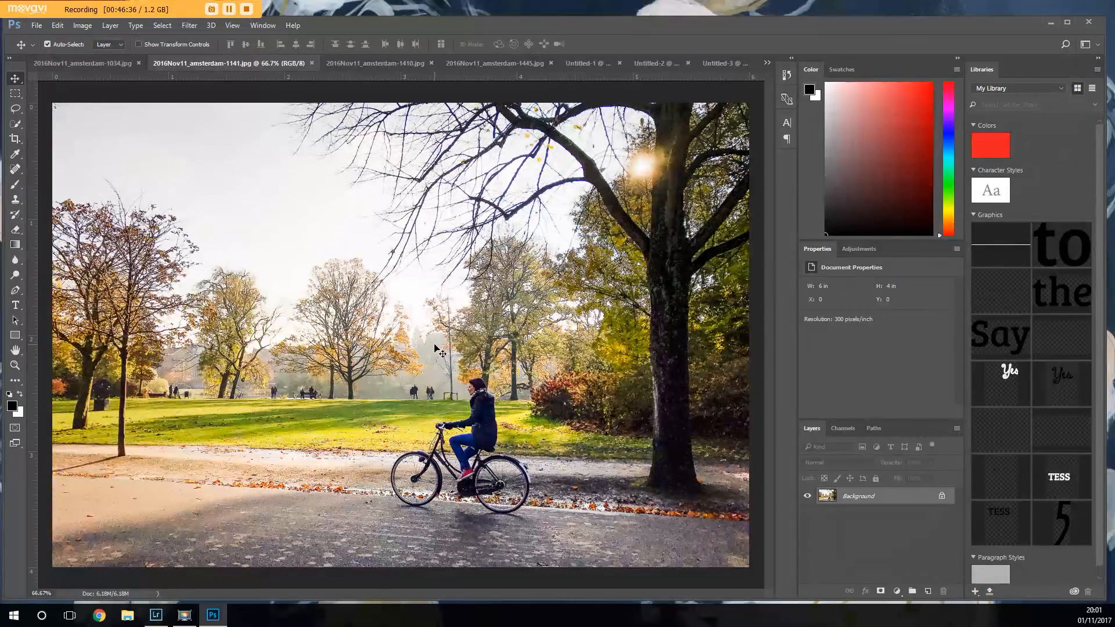
pyautogui.hotkey('ctrl', 'a')
pyautogui.hotkey('ctrl', 'c')
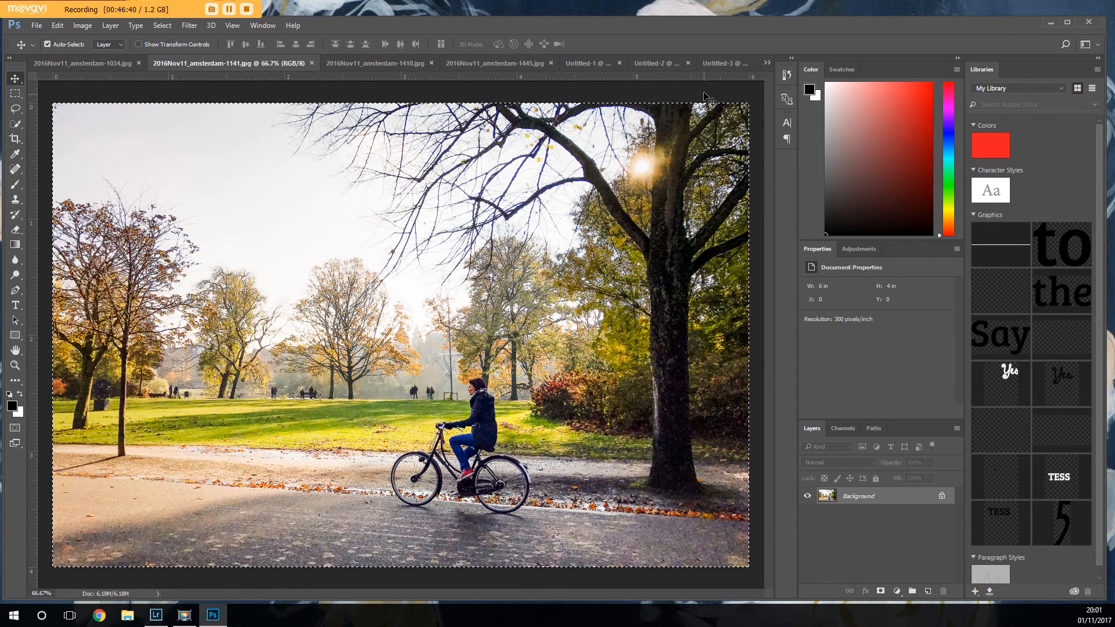
pyautogui.click(711, 63)
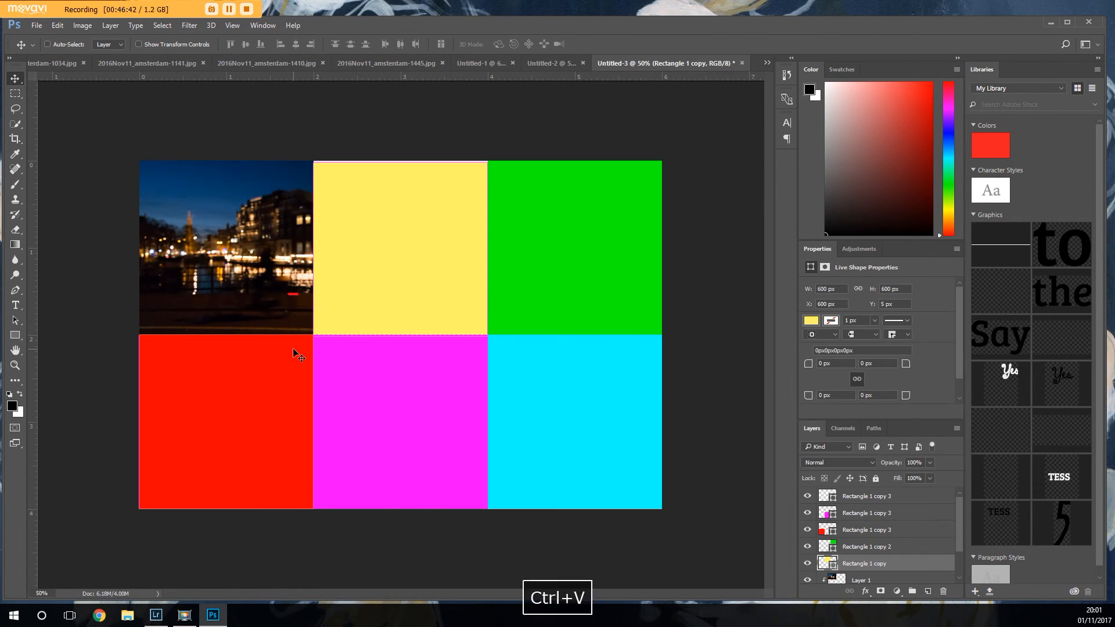
pyautogui.hotkey('ctrl', 'v')
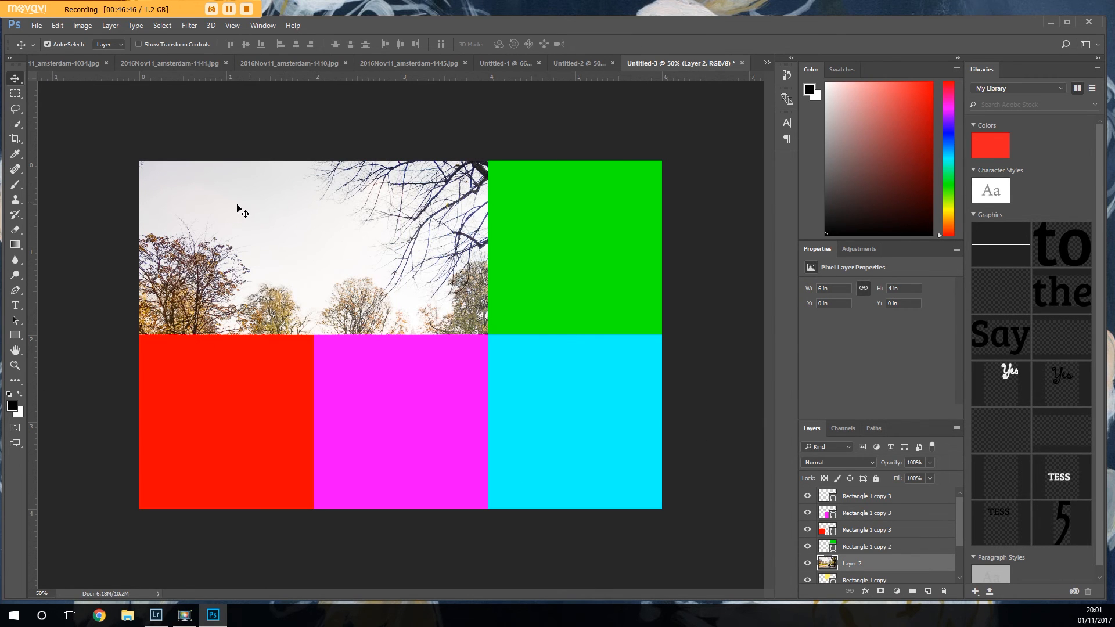
# - Clip the cyclist photo to the yellow square and position it at about X -0.13 in, Y -1.61 in
pyautogui.moveTo(408, 272); pyautogui.dragTo(391, 175)
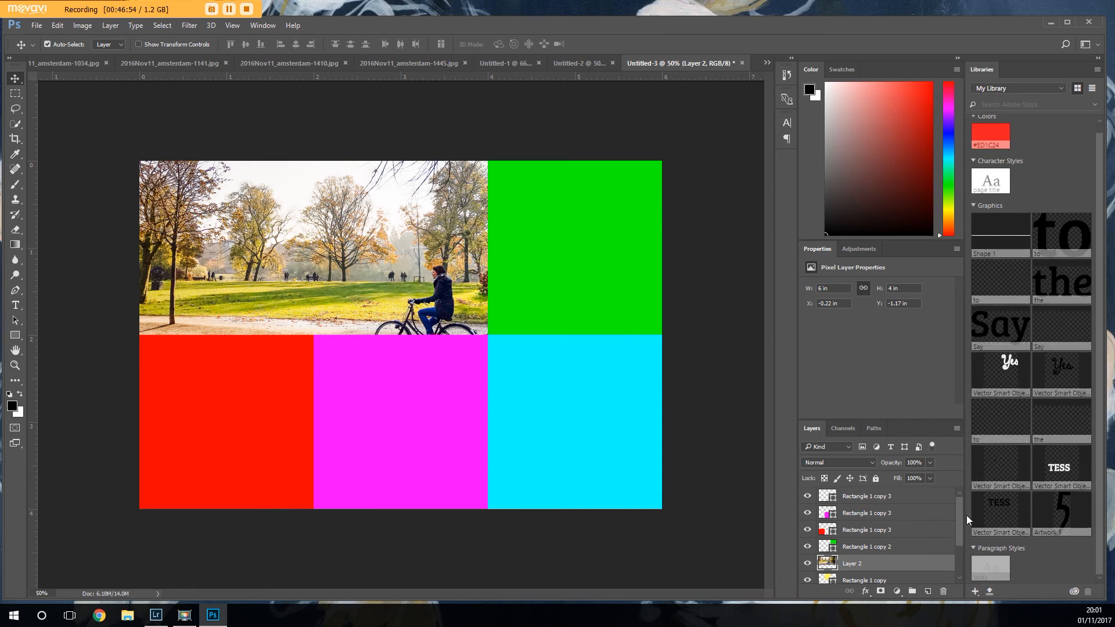
pyautogui.moveTo(960, 516); pyautogui.dragTo(959, 524)
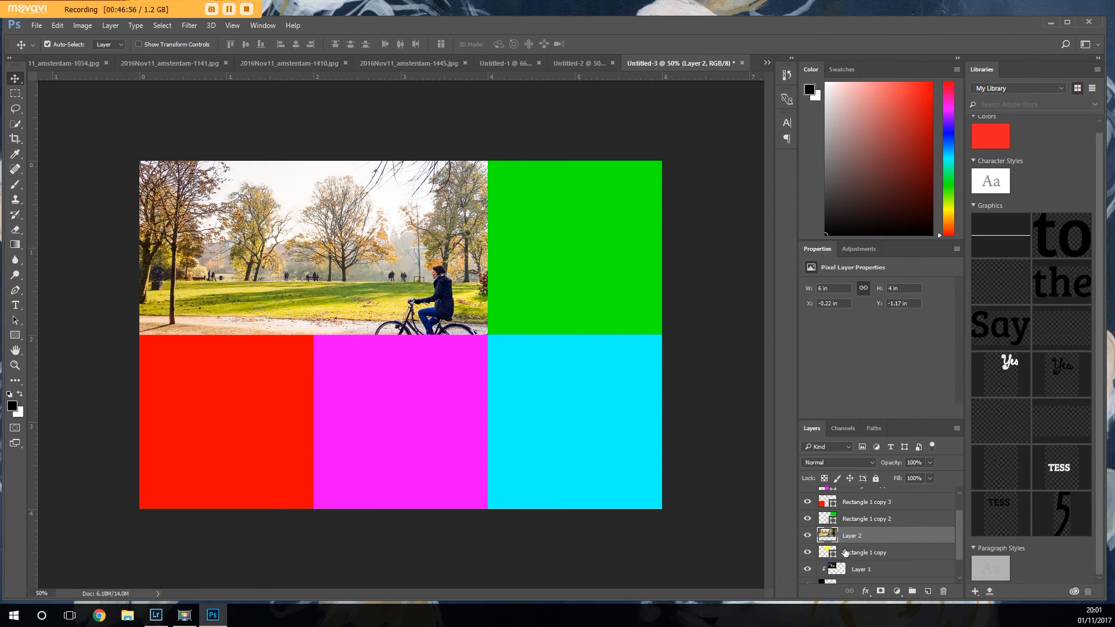
pyautogui.moveTo(865, 540); pyautogui.dragTo(867, 510)
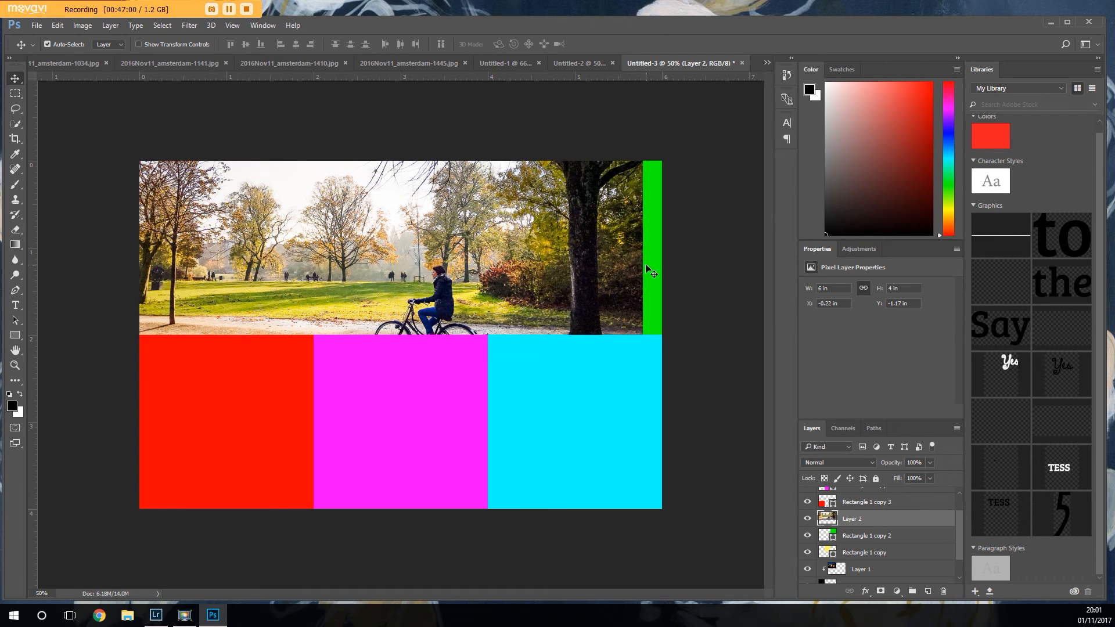
pyautogui.moveTo(867, 526); pyautogui.dragTo(868, 543)
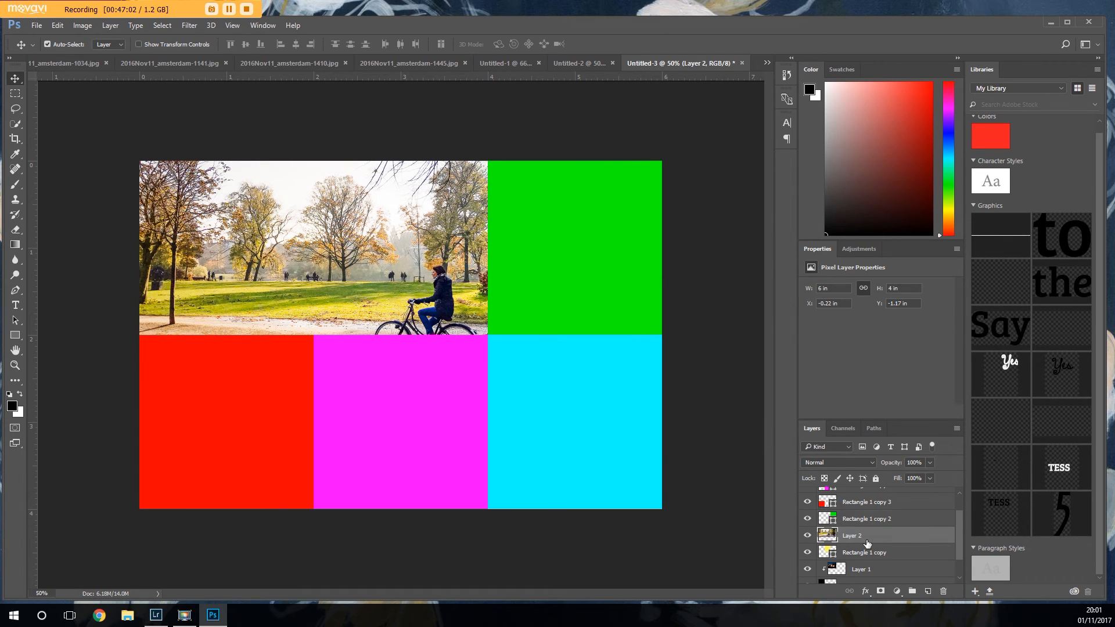
pyautogui.rightClick(920, 530)
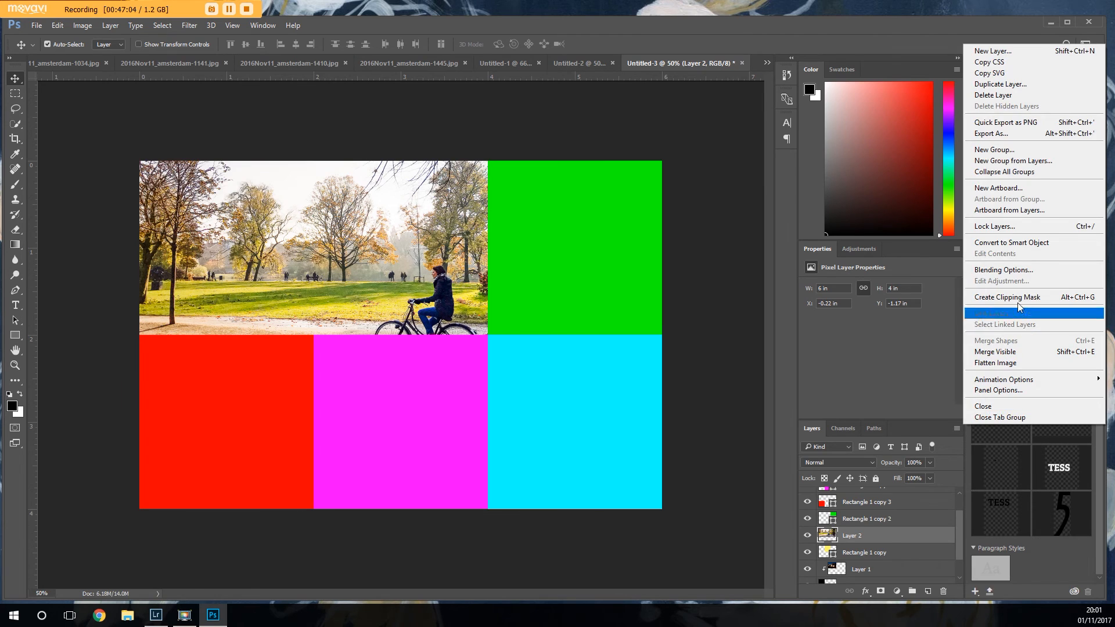
pyautogui.click(1010, 298)
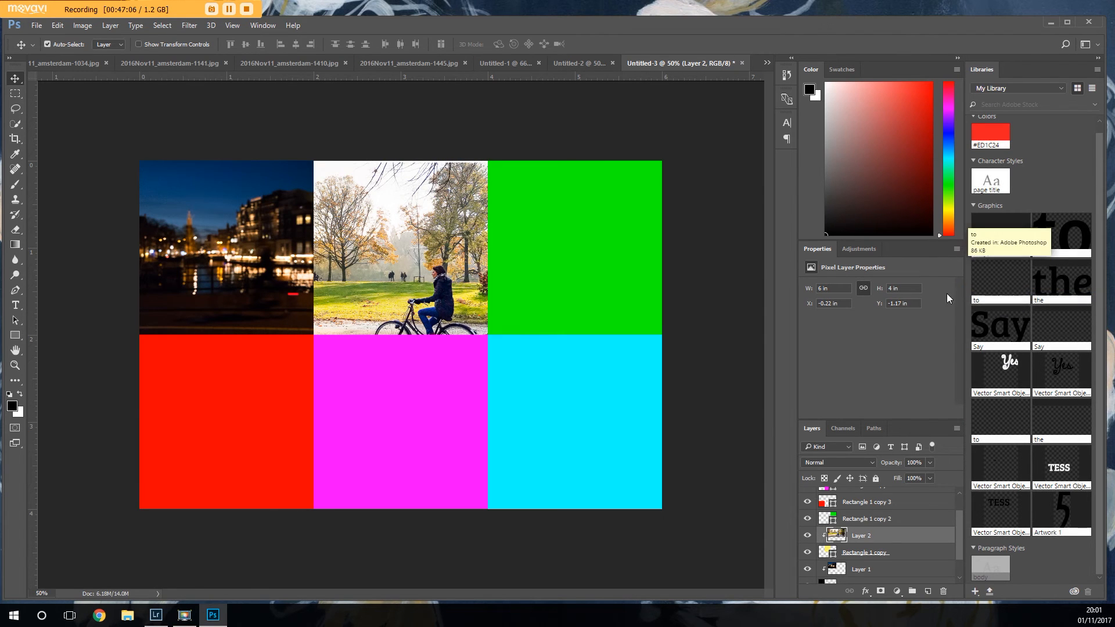
pyautogui.moveTo(384, 302); pyautogui.dragTo(431, 284)
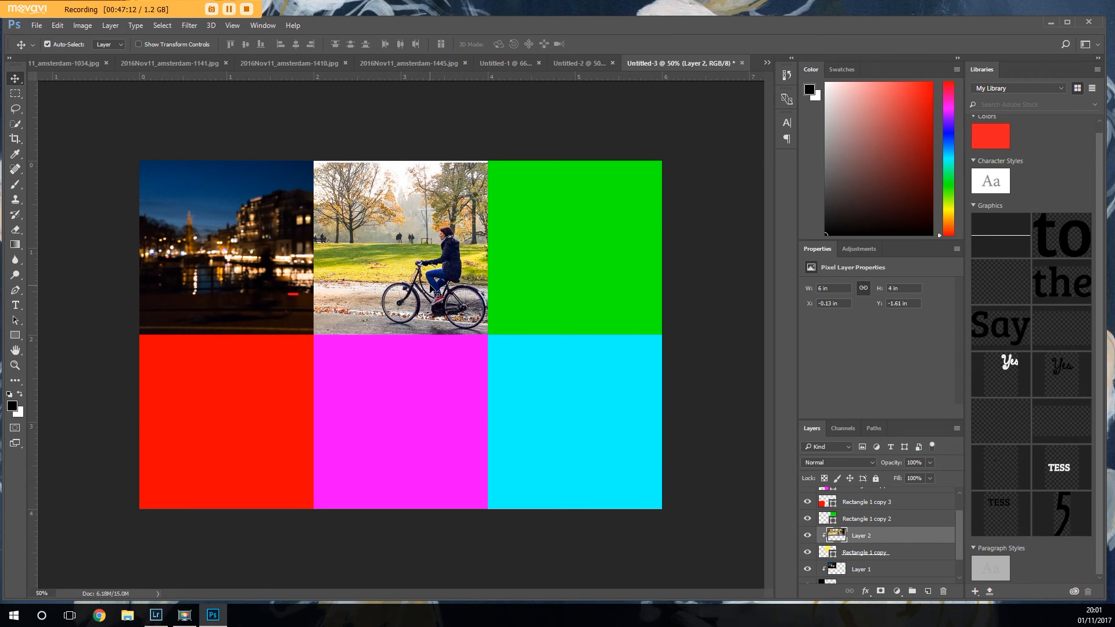
# - Scale the clipped cyclist photo down to about 4.93 x 3.29 in and position it at about X 0.34 in, Y -1.1 in
pyautogui.hotkey('ctrl', 't')
pyautogui.moveTo(647, 367); pyautogui.dragTo(558, 309)
pyautogui.moveTo(414, 275); pyautogui.dragTo(458, 316)
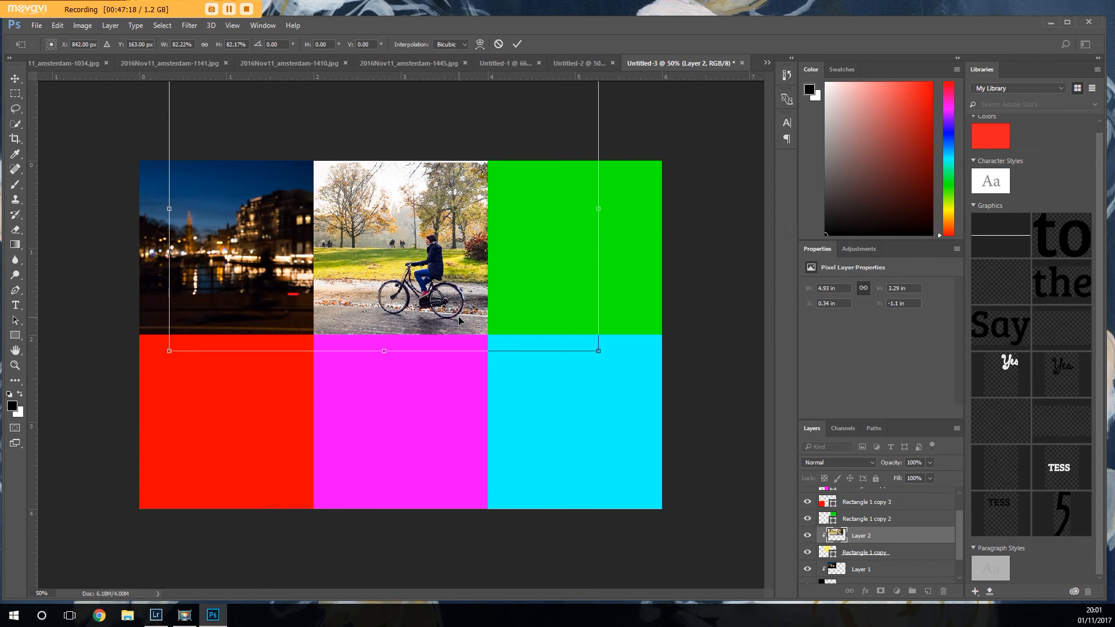
pyautogui.press('Return')
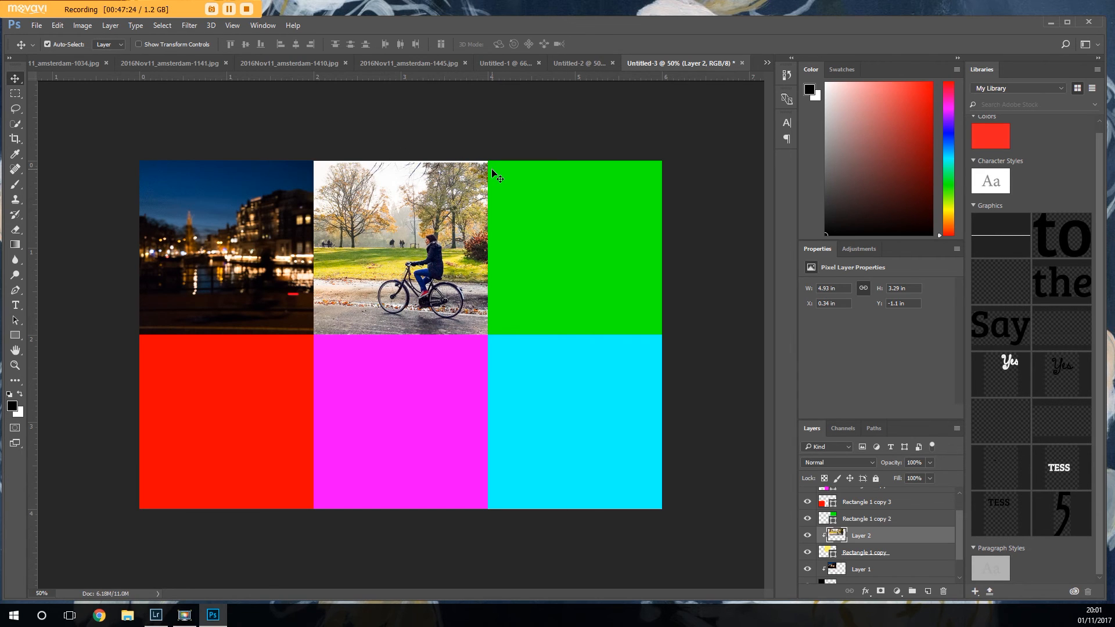
# - Try to move the yellow square beneath the clipped cyclist photo up to the canvas's top edge
pyautogui.hotkey('ctrl', '=')
pyautogui.hotkey('ctrl', '=')
pyautogui.press('space')
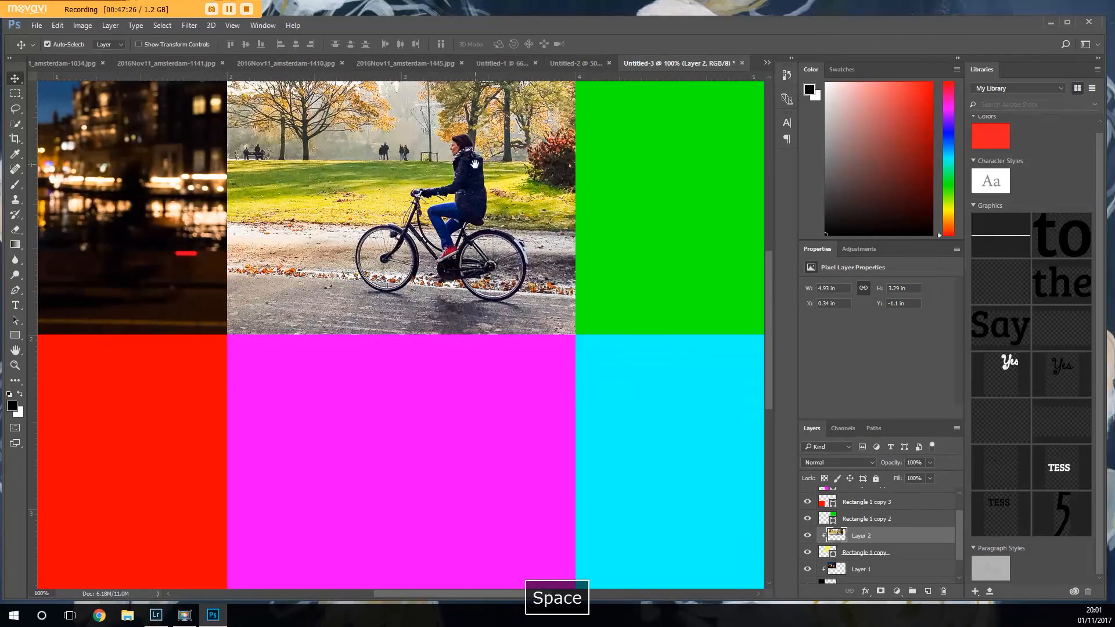
pyautogui.moveTo(460, 251); pyautogui.dragTo(491, 399)
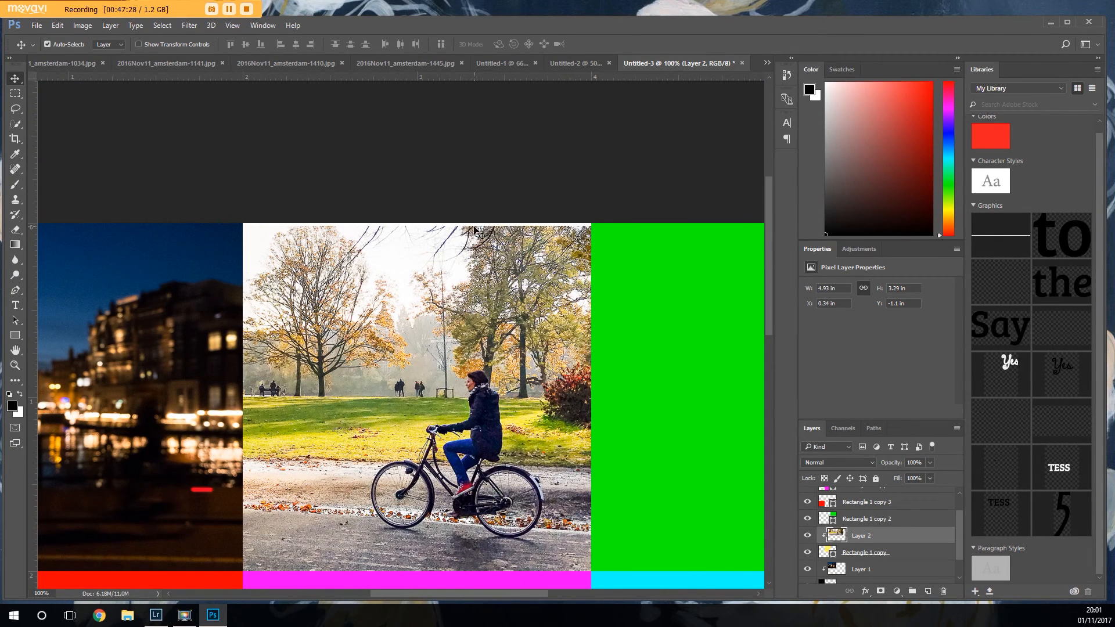
pyautogui.click(822, 552)
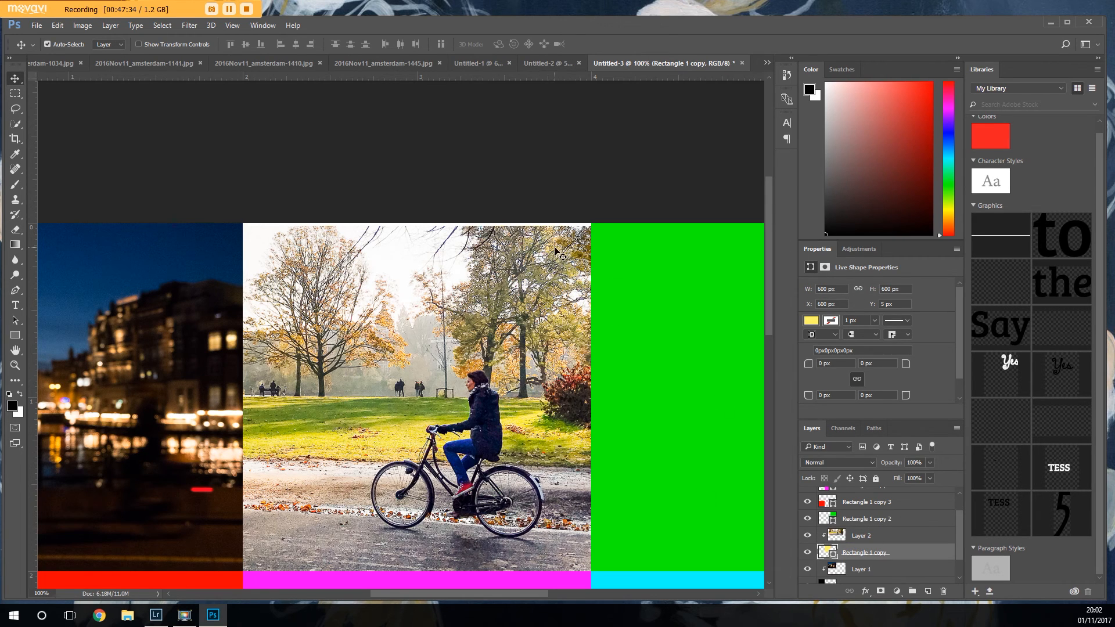
pyautogui.click(619, 249)
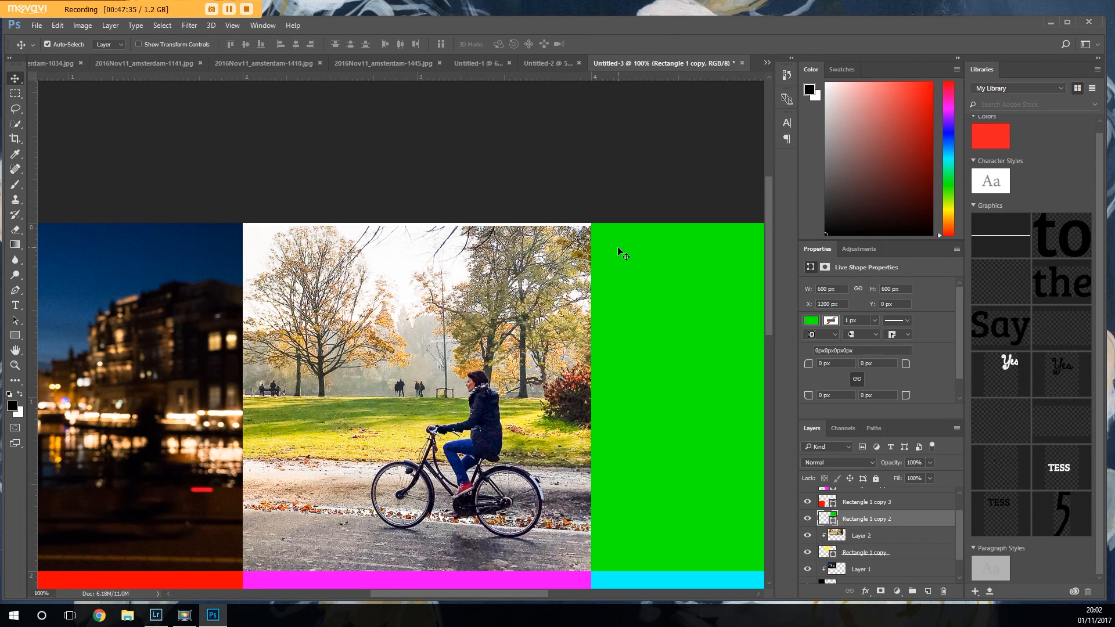
pyautogui.click(851, 555)
pyautogui.click(542, 368)
pyautogui.moveTo(542, 372); pyautogui.dragTo(544, 366)
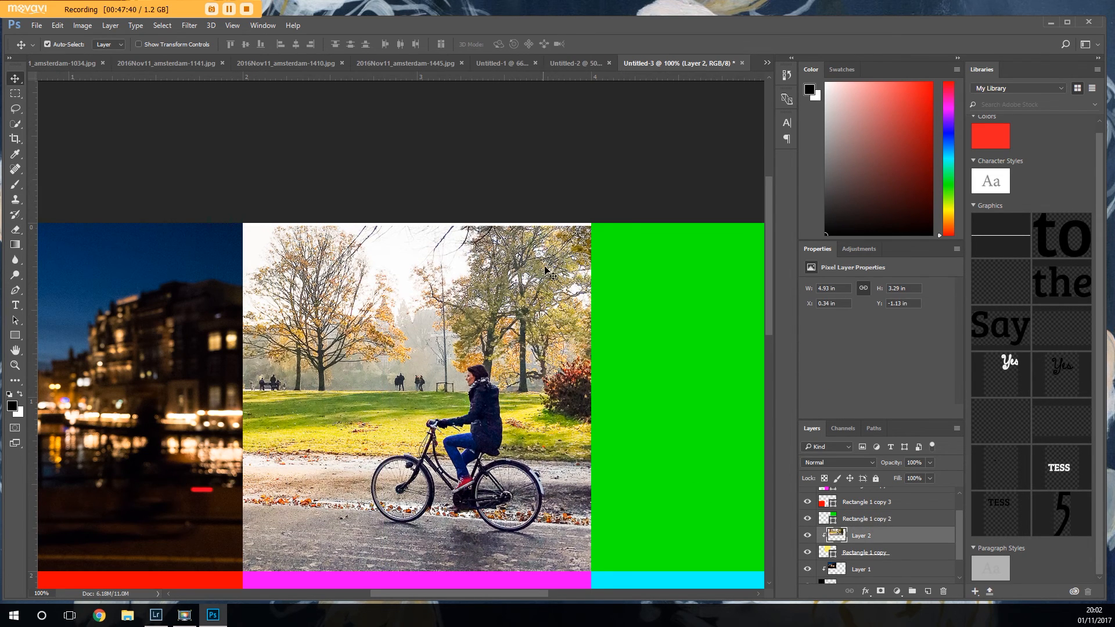
pyautogui.moveTo(566, 223); pyautogui.dragTo(568, 218)
pyautogui.click(848, 553)
pyautogui.moveTo(524, 262)
pyautogui.mouseDown()
pyautogui.moveTo(525, 250)
pyautogui.moveTo(526, 261)
pyautogui.mouseUp()
# - Release the cyclist photo's clipping mask and move the photo down toward the bottom row, uncovering most of the yellow square
pyautogui.rightClick(868, 551)
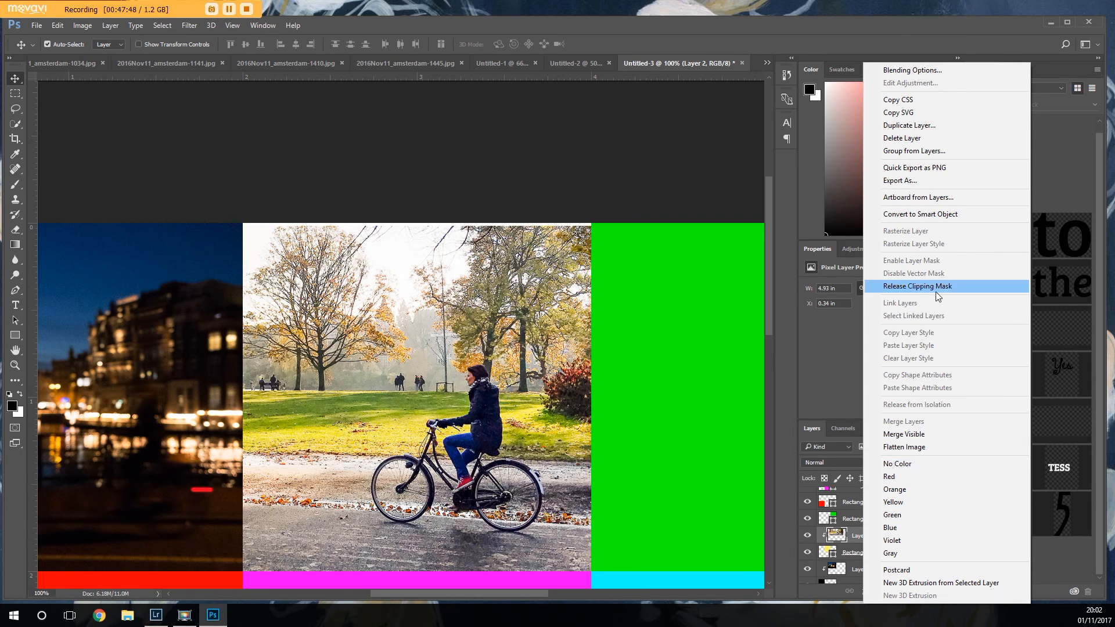
pyautogui.click(918, 286)
pyautogui.click(860, 554)
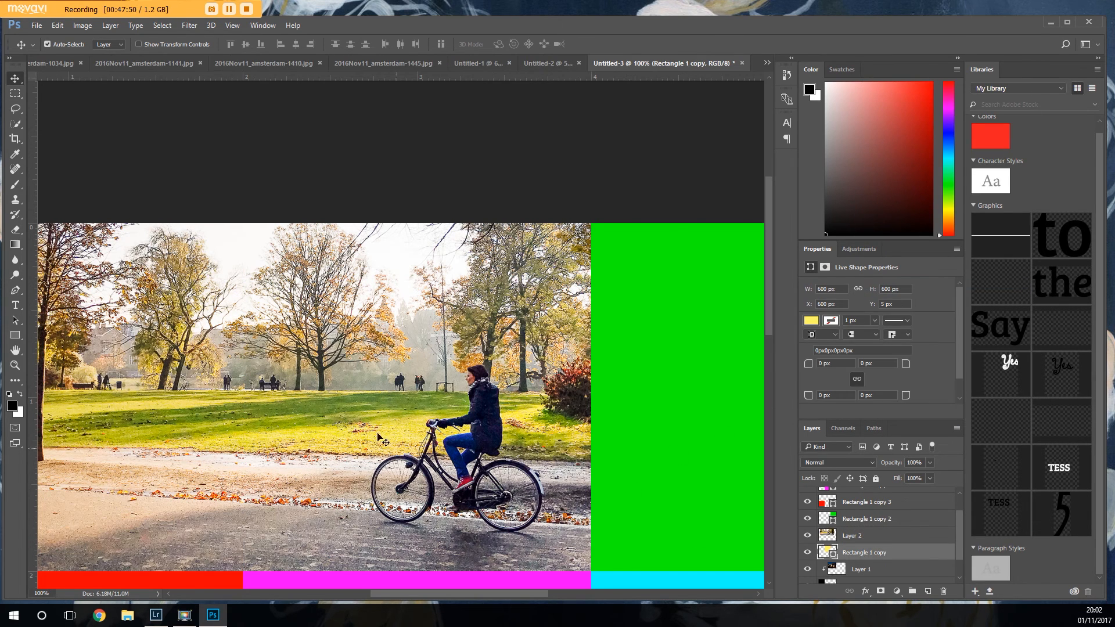
pyautogui.moveTo(425, 413); pyautogui.dragTo(450, 459)
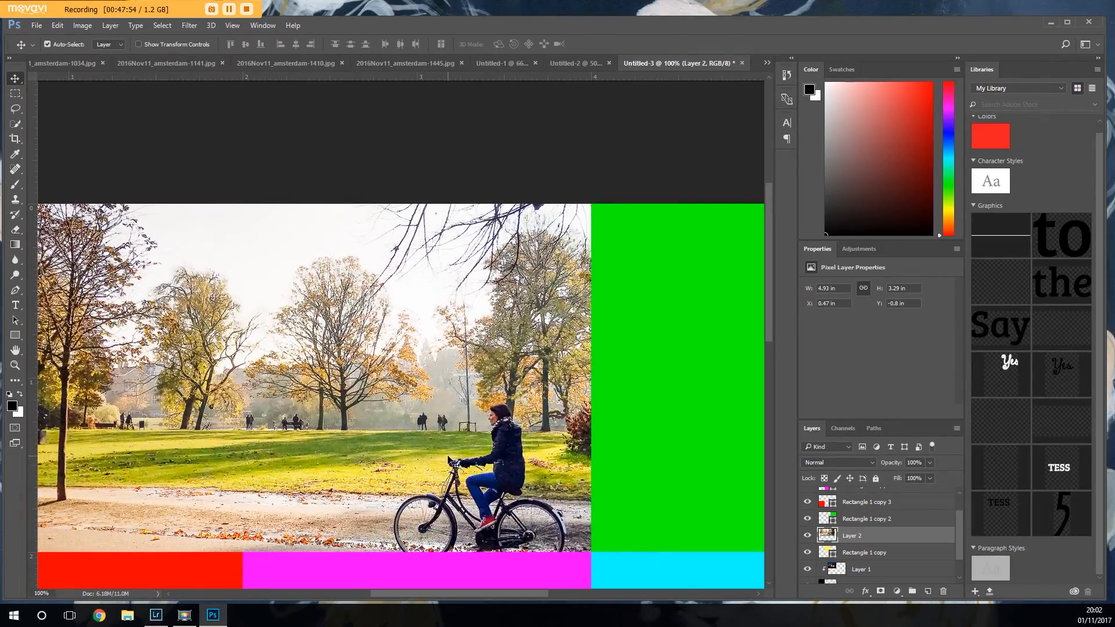
pyautogui.hotkey('ctrl', '-')
pyautogui.hotkey('ctrl', '-')
pyautogui.moveTo(436, 250); pyautogui.dragTo(545, 470)
# - Align the yellow square to X 600 px, Y 0 px and move the cyclist photo clear of it to about X 1.42 in, Y 2.44 in
pyautogui.click(381, 259)
pyautogui.moveTo(415, 243); pyautogui.dragTo(418, 238)
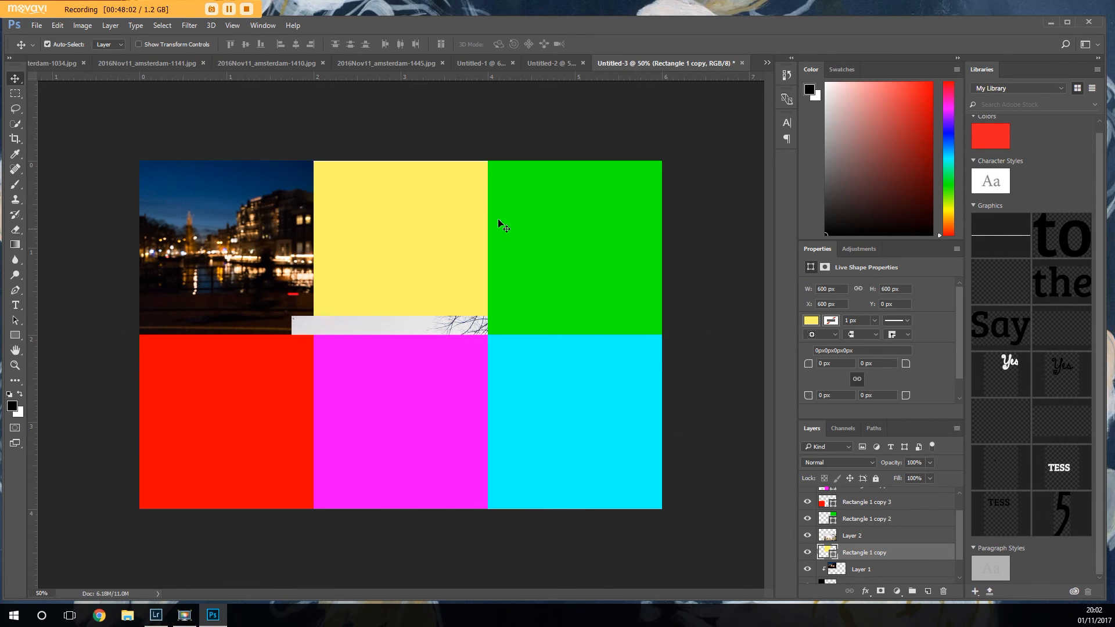
pyautogui.click(432, 280)
pyautogui.moveTo(475, 339); pyautogui.dragTo(445, 383)
pyautogui.click(437, 290)
pyautogui.press('Up')
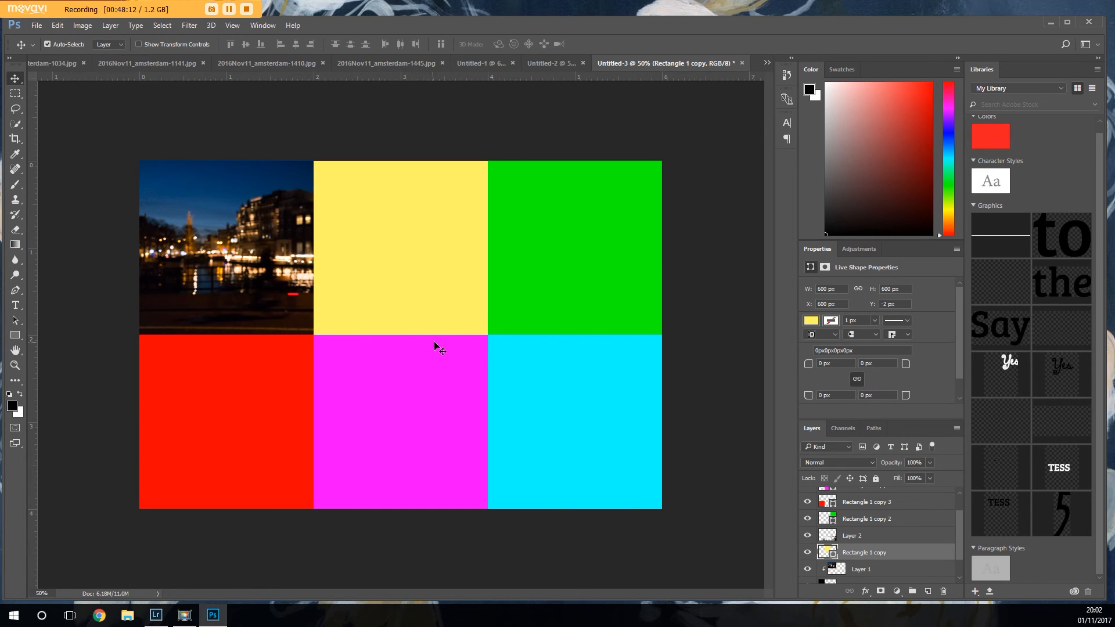
pyautogui.press('Down')
pyautogui.press('Down')
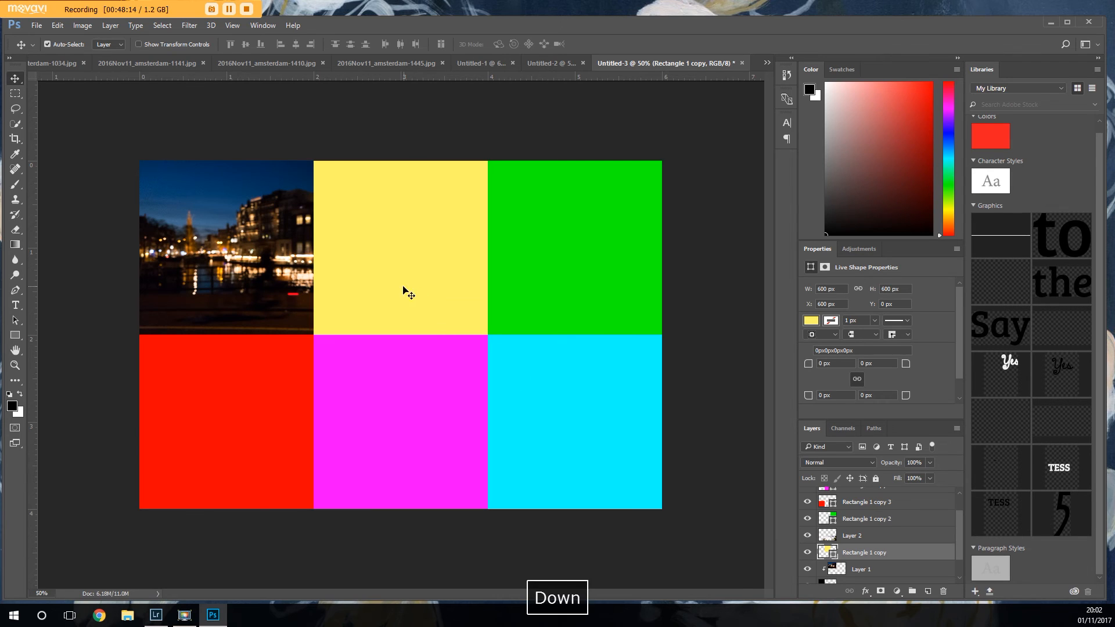
pyautogui.press('Down')
pyautogui.press('Up')
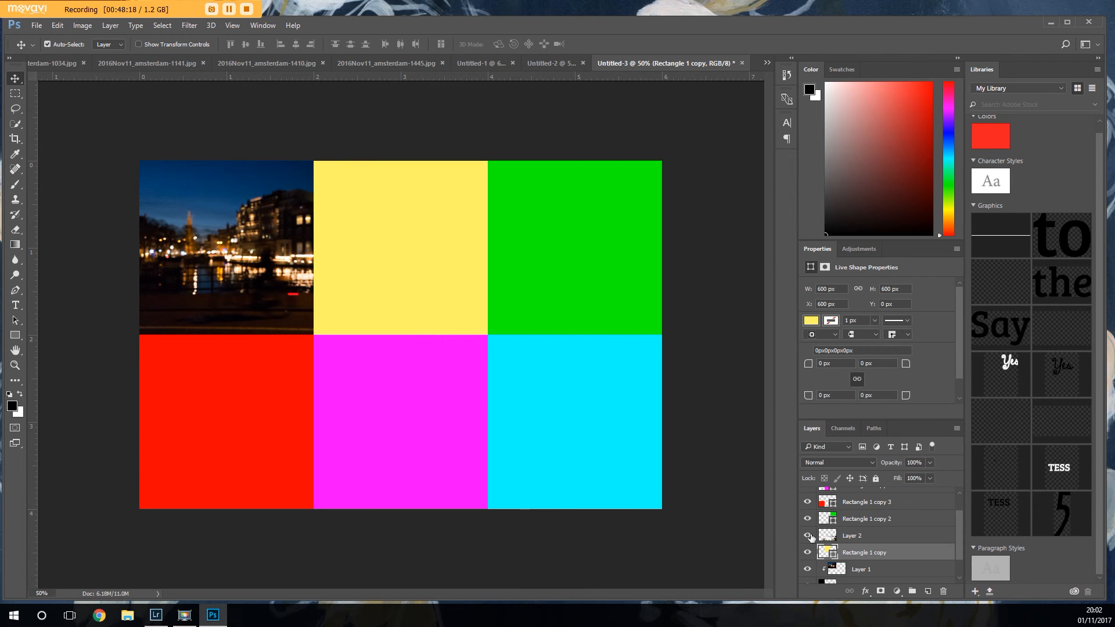
# - Try to move the cyclist photo back onto the yellow square, and undo the displacement of the magenta square
pyautogui.scroll(-1, 860, 545)
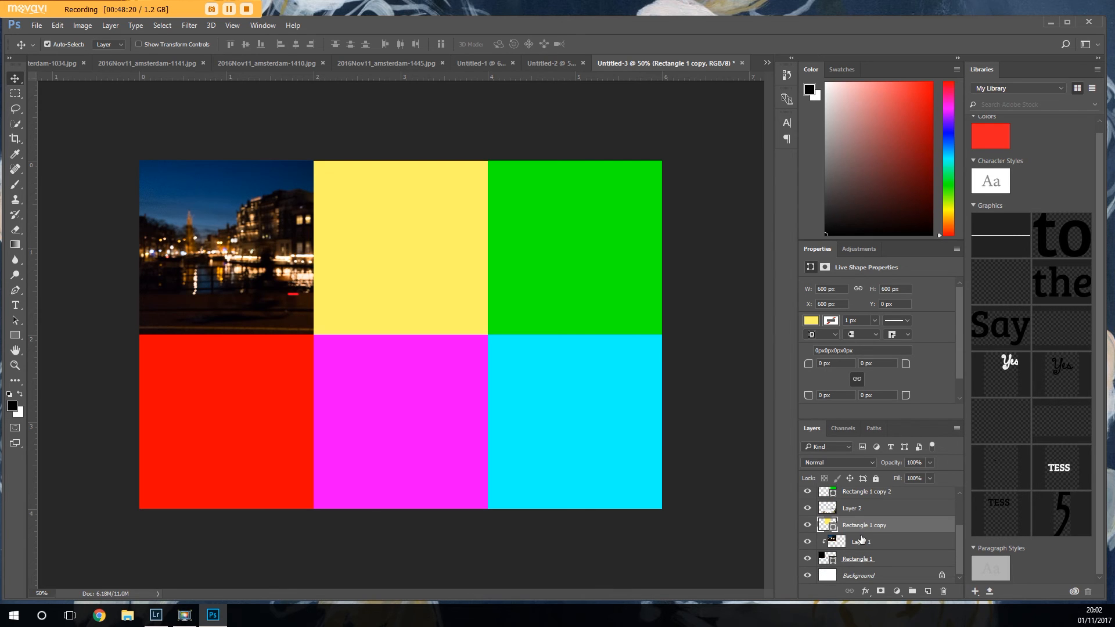
pyautogui.click(850, 509)
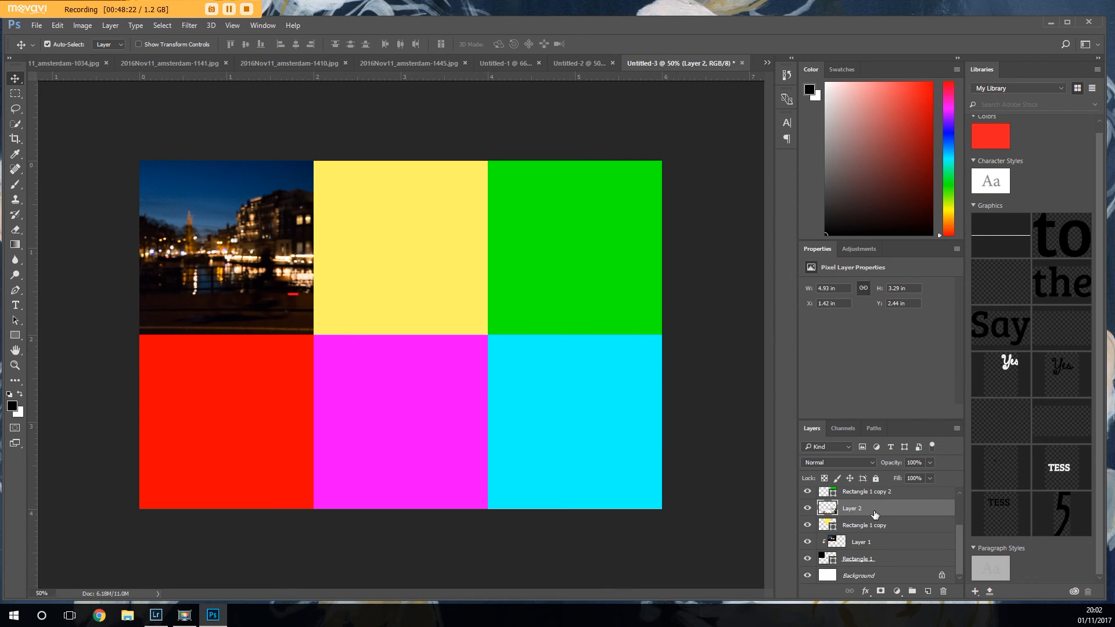
pyautogui.moveTo(465, 380); pyautogui.dragTo(416, 241)
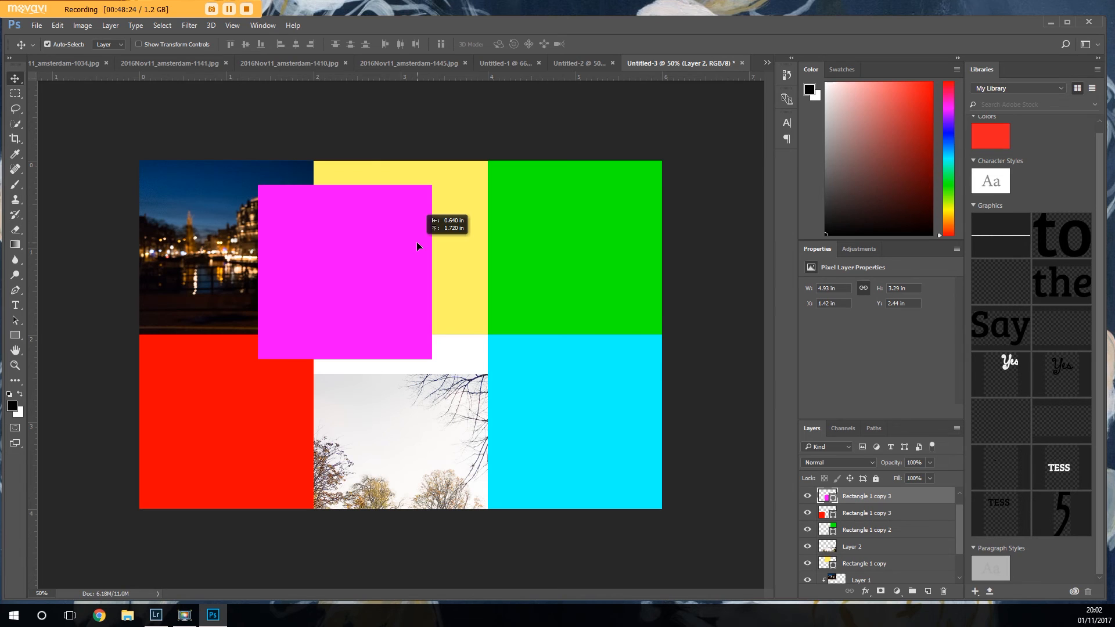
pyautogui.moveTo(416, 241); pyautogui.dragTo(417, 242)
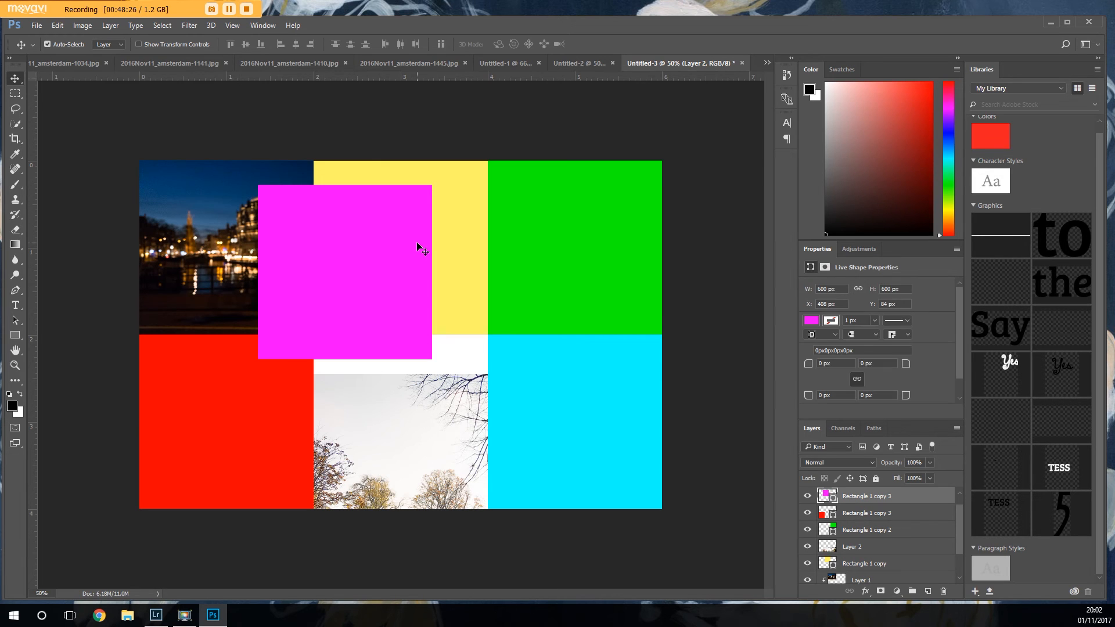
pyautogui.press('ctrl')
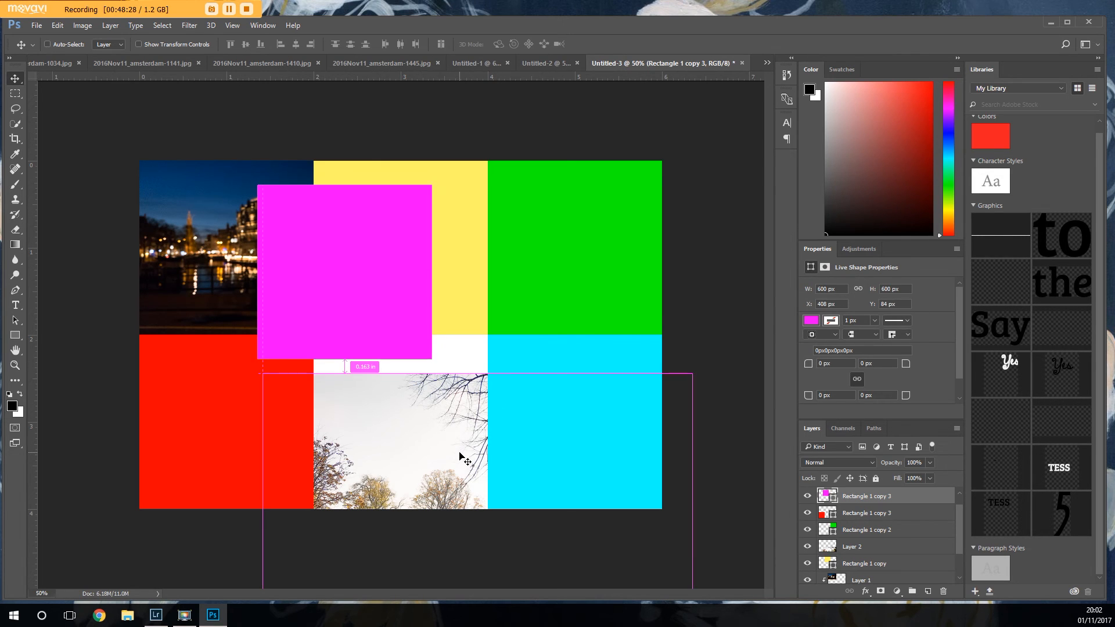
pyautogui.hotkey('ctrl', 'z')
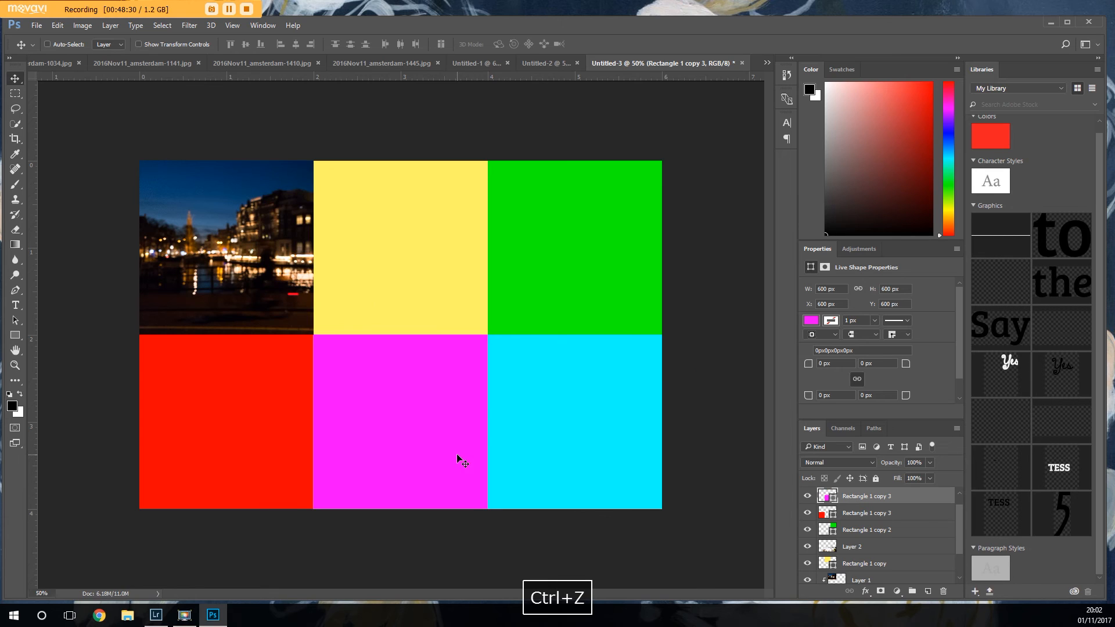
# - Shift the magenta square aside and move the cyclist photo back up over the yellow square to about X 1.35 in, Y -1.27 in
pyautogui.click(848, 547)
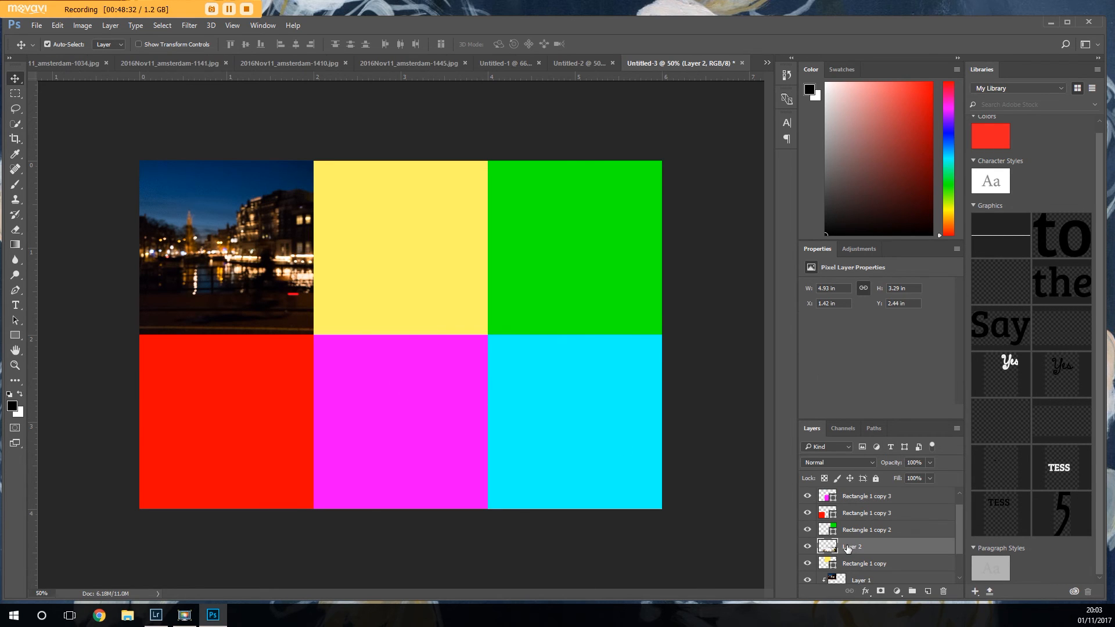
pyautogui.moveTo(477, 422); pyautogui.dragTo(455, 103)
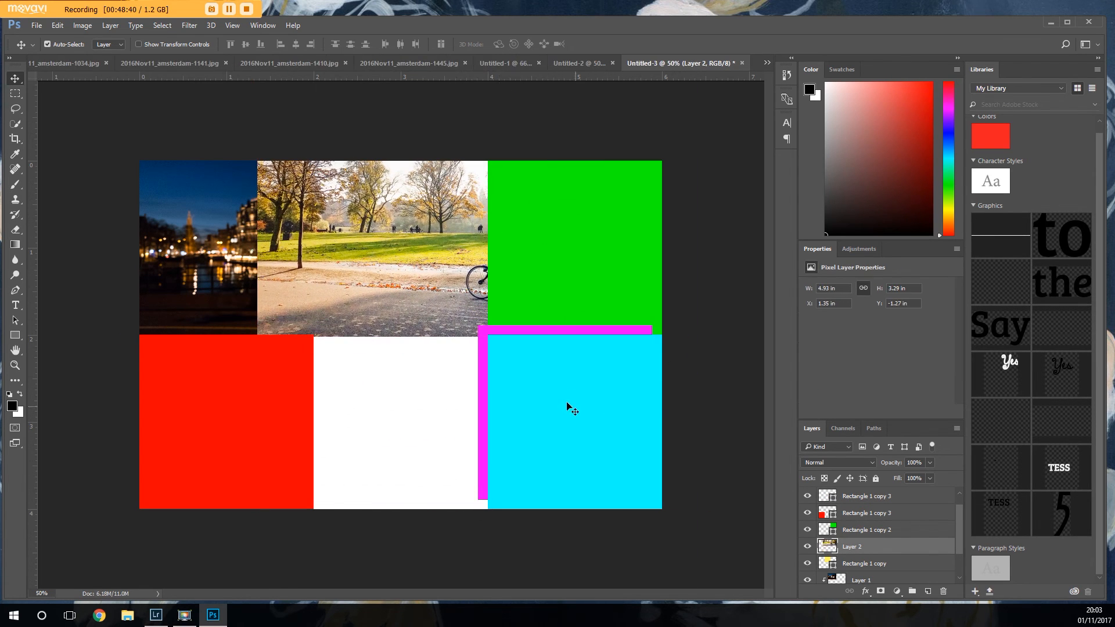
# - Move the magenta square back to the middle of the bottom row at X 600 px, Y 600 px, shifting the cyclist photo slightly
pyautogui.click(485, 410)
pyautogui.moveTo(482, 433); pyautogui.dragTo(320, 444)
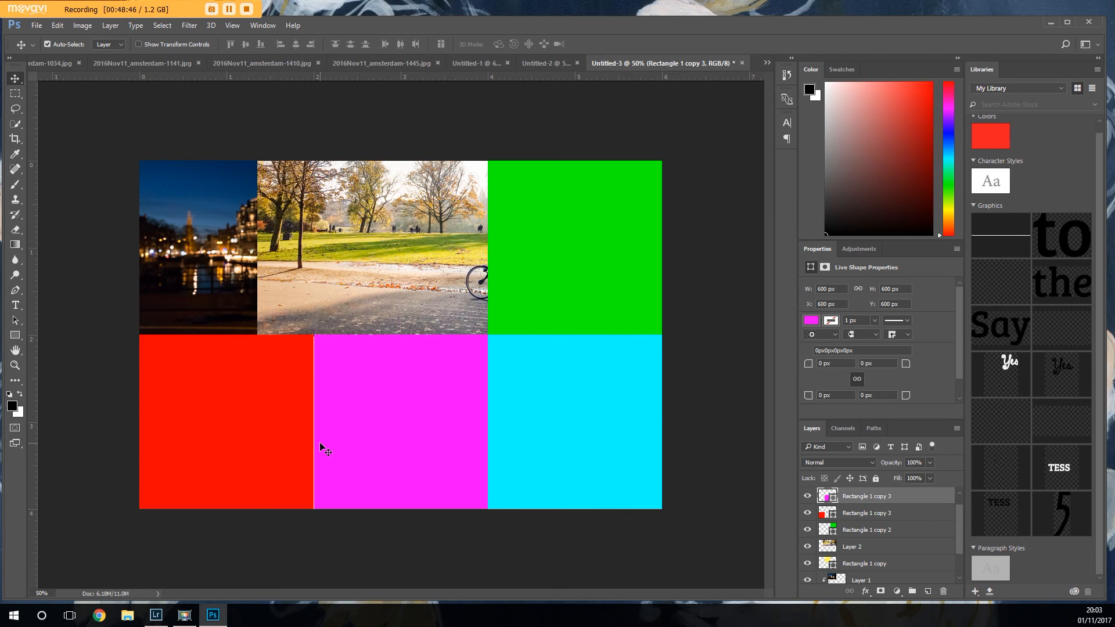
pyautogui.press('Left')
pyautogui.moveTo(446, 251); pyautogui.dragTo(471, 239)
pyautogui.click(458, 423)
pyautogui.press('Right')
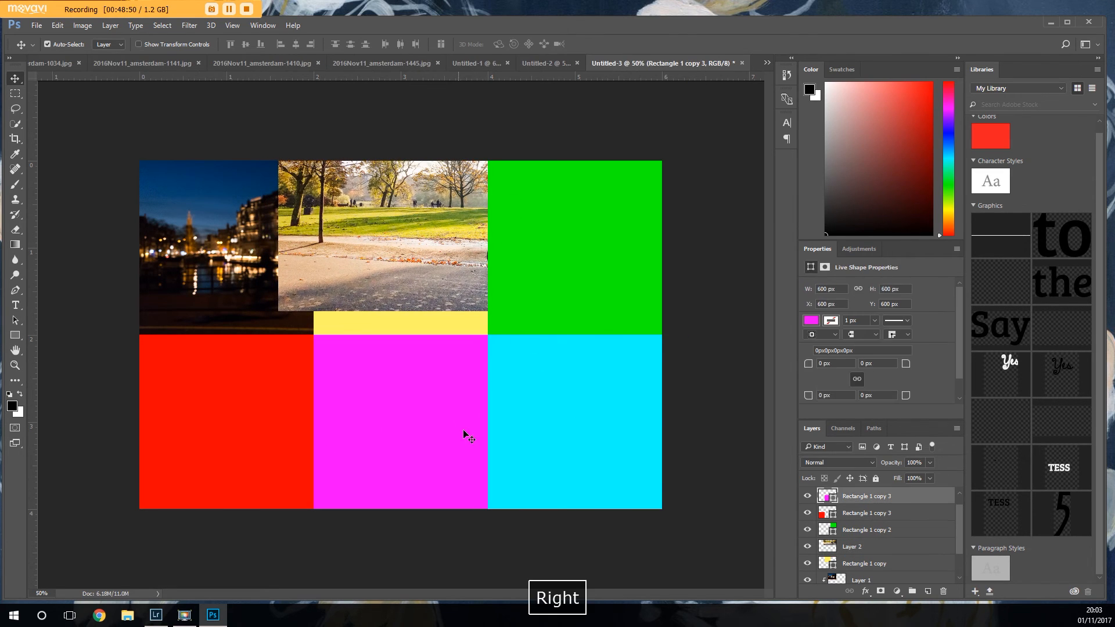
# - Move the cyclist photo over the yellow square, clip it to that square, and reposition it to about X 0.45 in, Y -1.17 in
pyautogui.moveTo(423, 214); pyautogui.dragTo(308, 242)
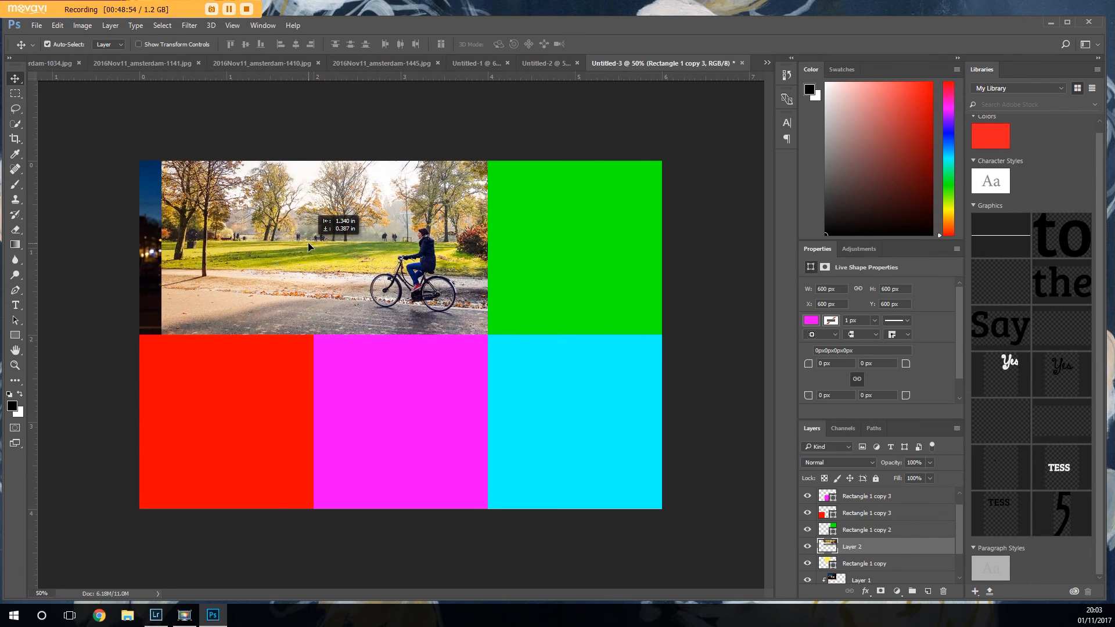
pyautogui.click(956, 427)
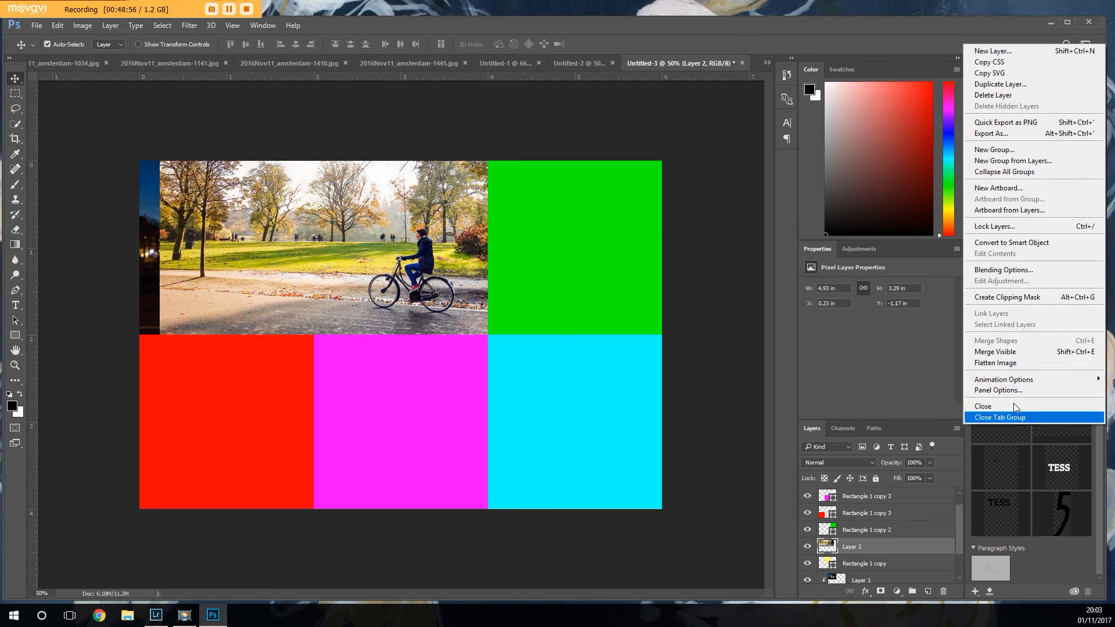
pyautogui.click(986, 299)
pyautogui.moveTo(436, 293); pyautogui.dragTo(446, 295)
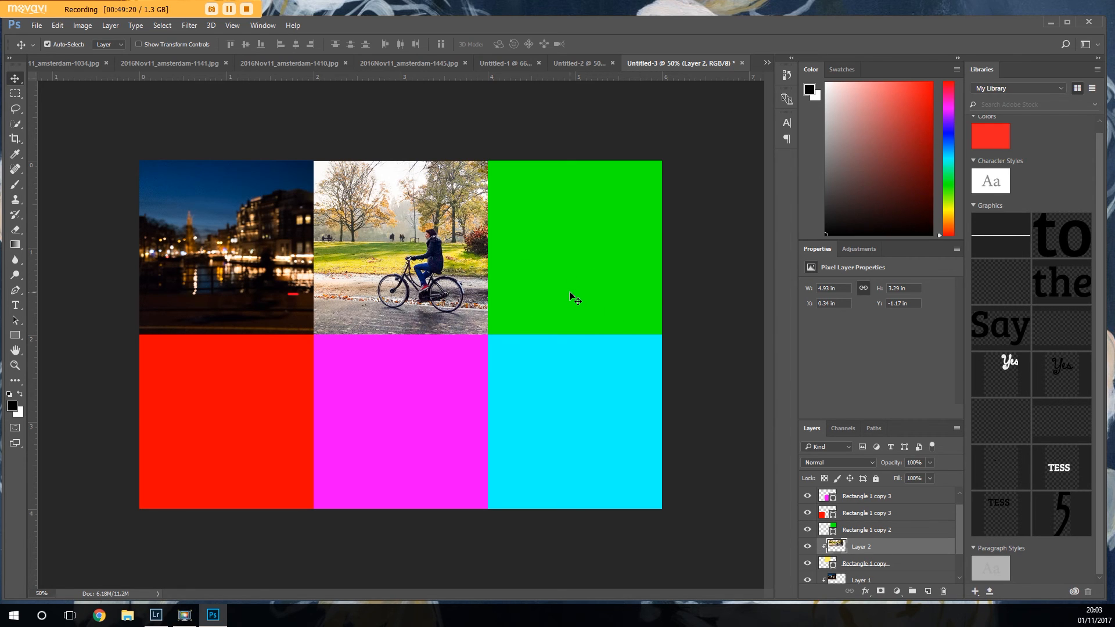
pyautogui.moveTo(434, 301); pyautogui.dragTo(443, 300)
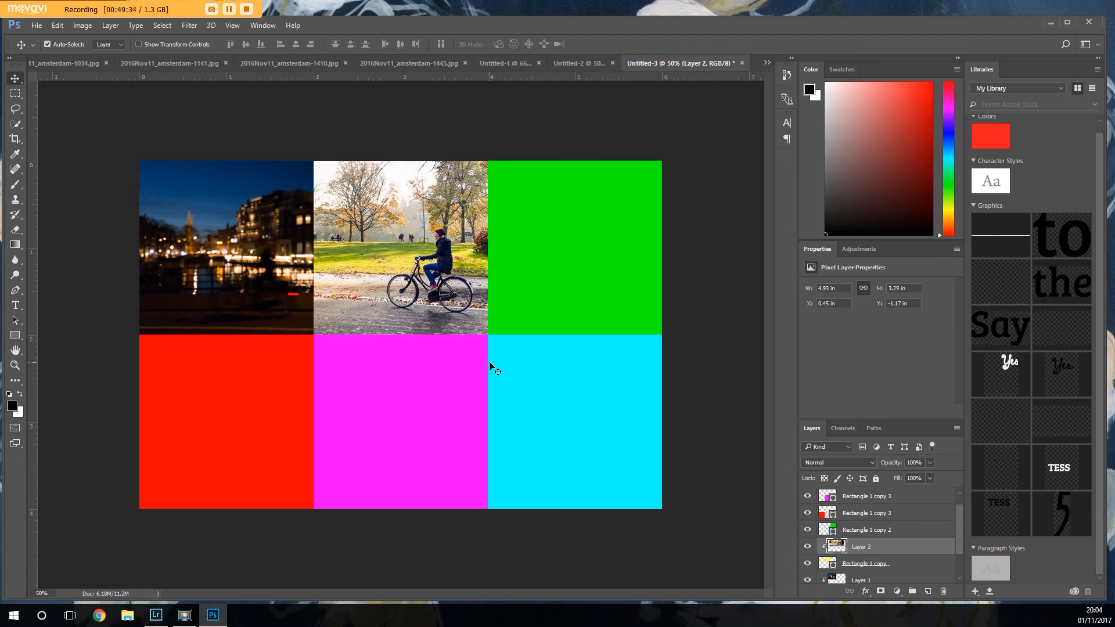
# - Switch to Lightroom's six-photo print layout and set both the vertical and horizontal cell spacing to 0.05 in
pyautogui.moveTo(33, 352)
pyautogui.mouseDown()
pyautogui.moveTo(184, 361)
pyautogui.moveTo(30, 354)
pyautogui.mouseUp()
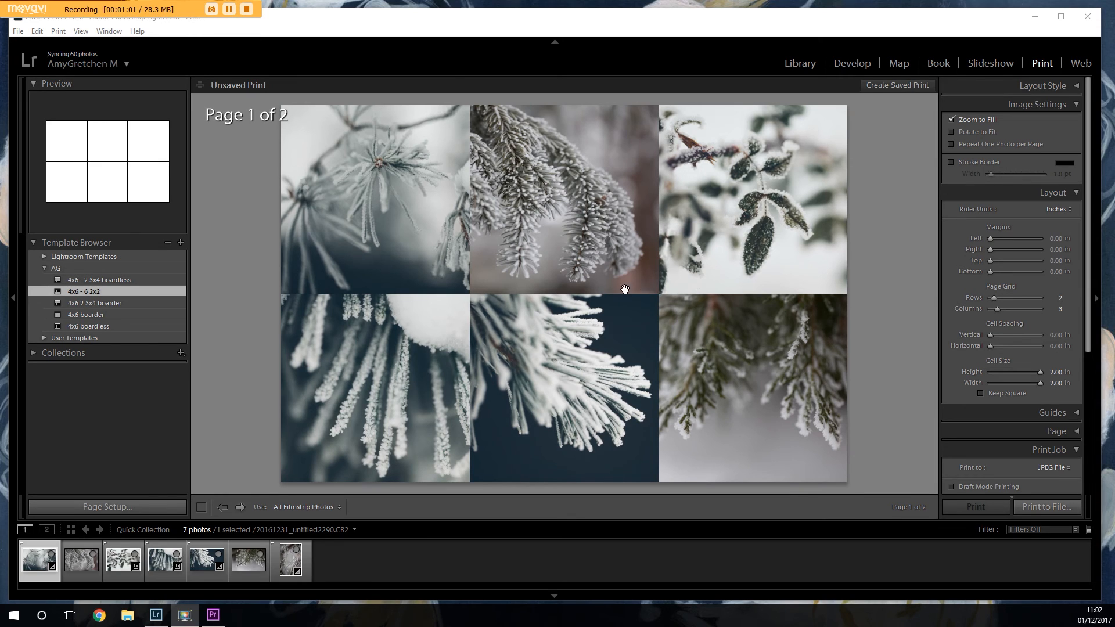
pyautogui.click(1054, 335)
pyautogui.write('.05')
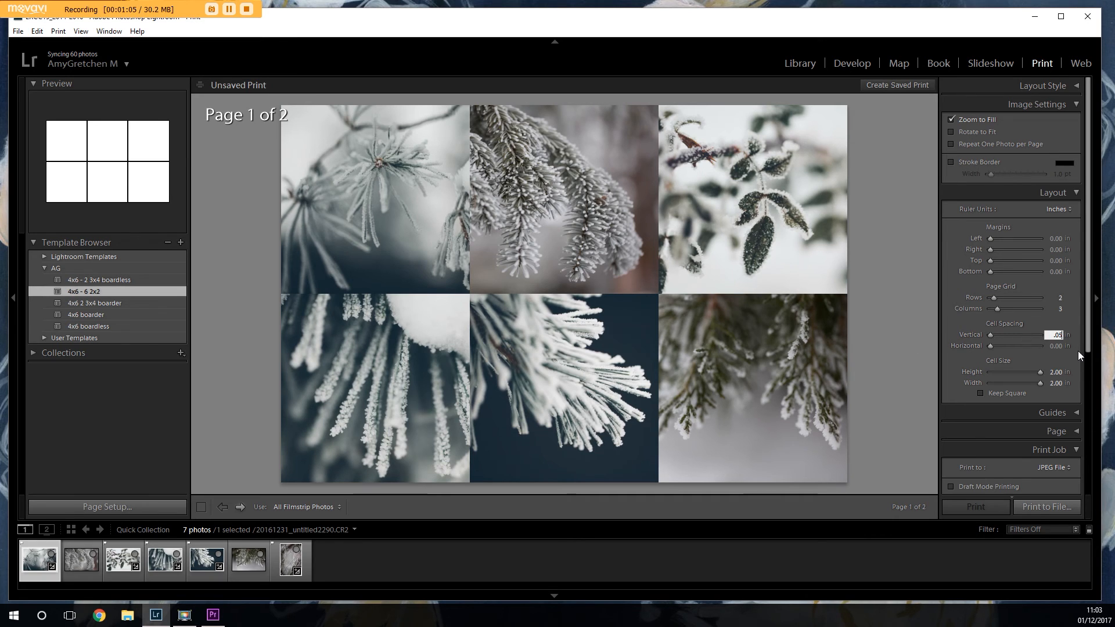
pyautogui.press('Tab')
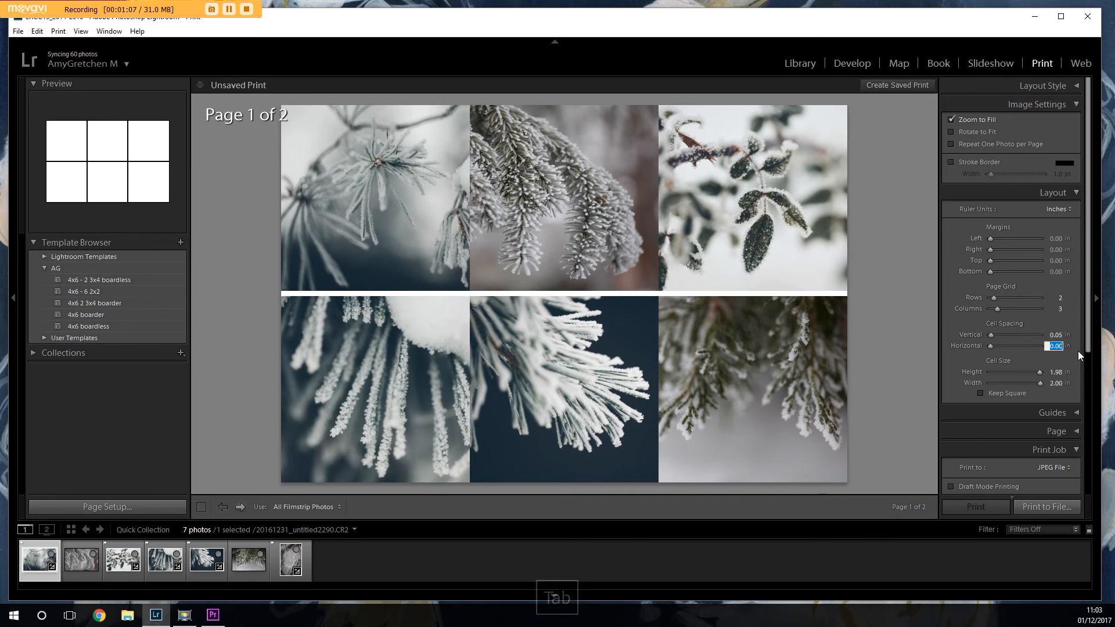
pyautogui.press('Return')
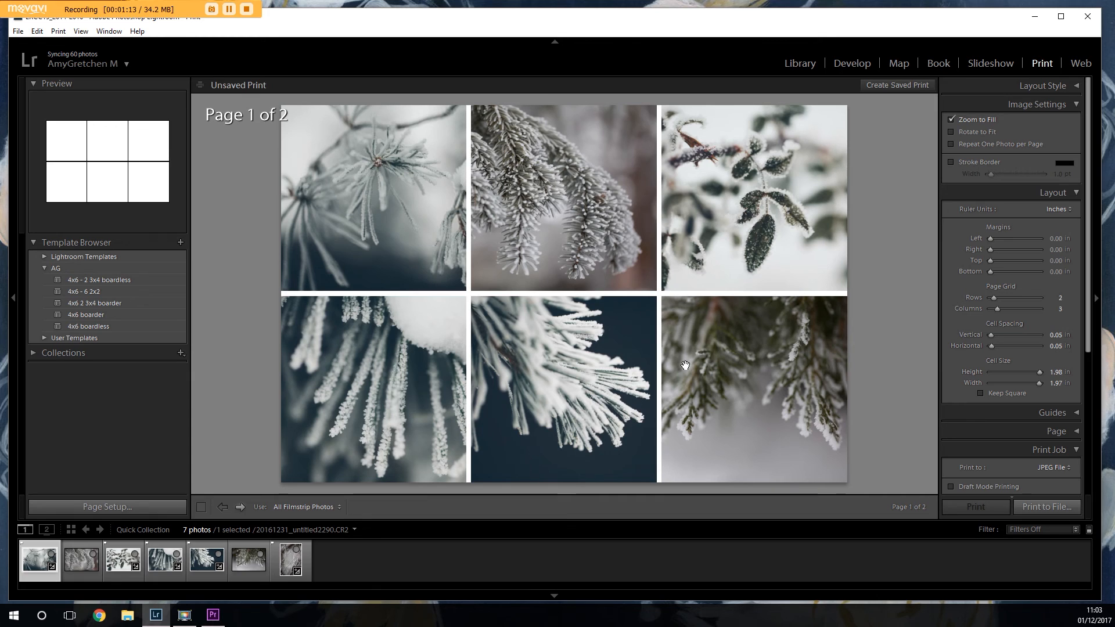
# - Reposition the spruce branch photo within the top-middle cell, and hide and reshow the filmstrip
pyautogui.moveTo(604, 251); pyautogui.dragTo(612, 251)
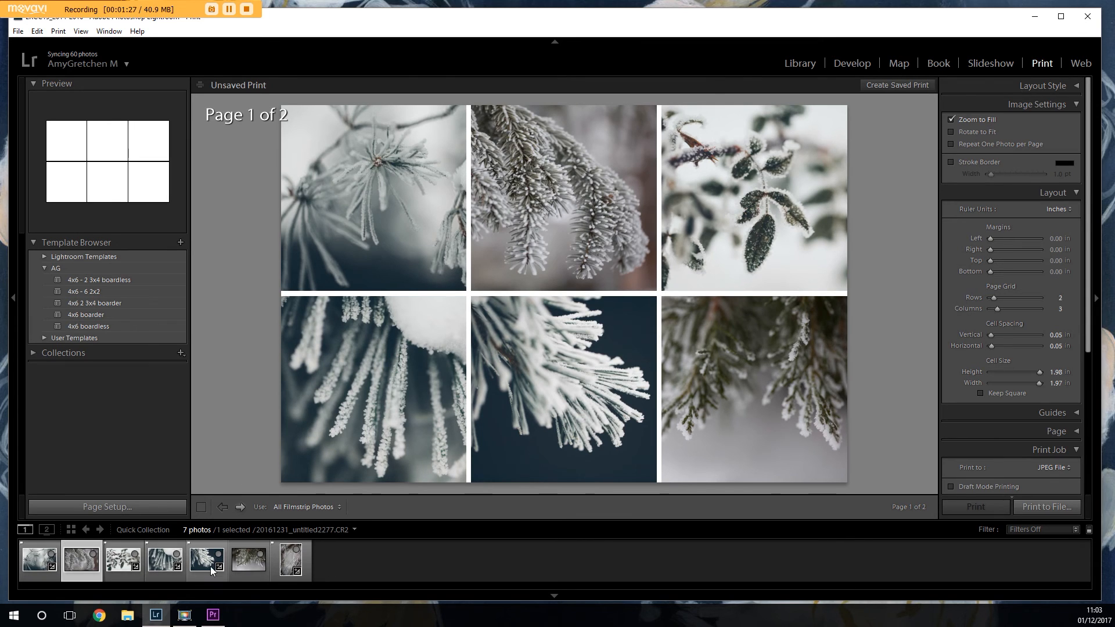
pyautogui.click(555, 595)
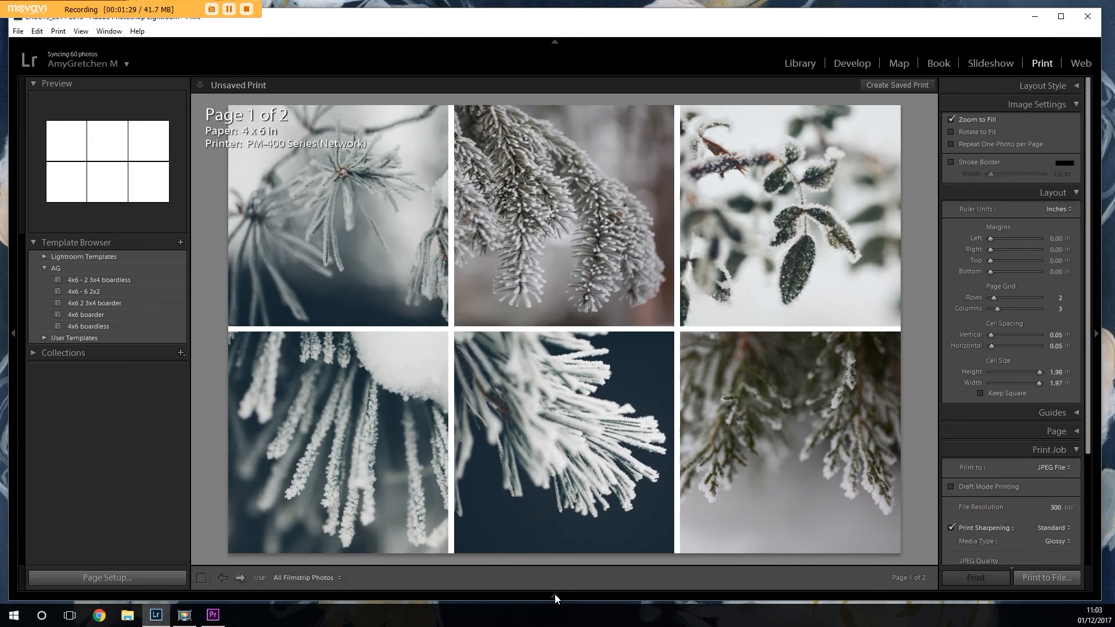
pyautogui.click(555, 595)
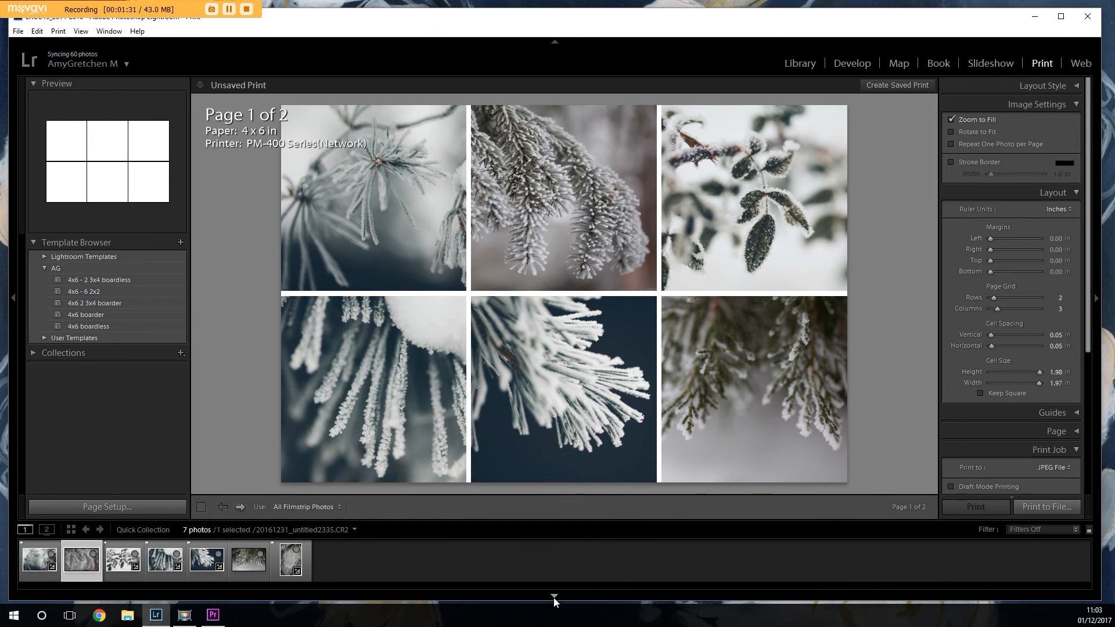
pyautogui.click(555, 595)
pyautogui.click(555, 595)
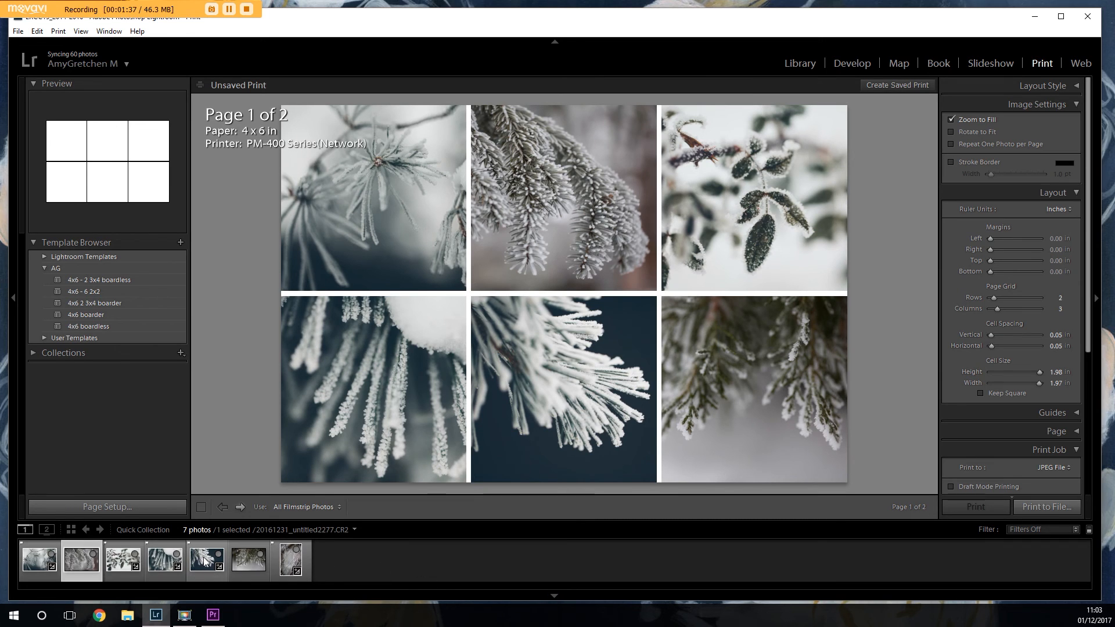
# - Reorder the photos so the bottom row holds the dark-blue pine, the grey hanging branches and the snow-topped needles, with the fence photo last
pyautogui.moveTo(205, 560); pyautogui.dragTo(295, 562)
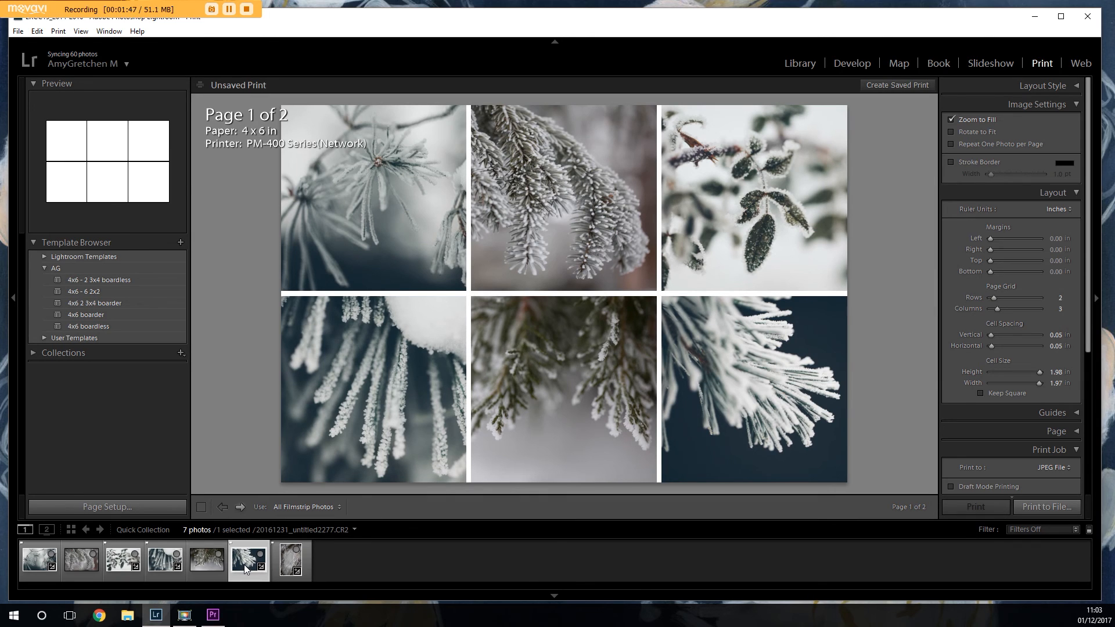
pyautogui.moveTo(232, 563); pyautogui.dragTo(145, 562)
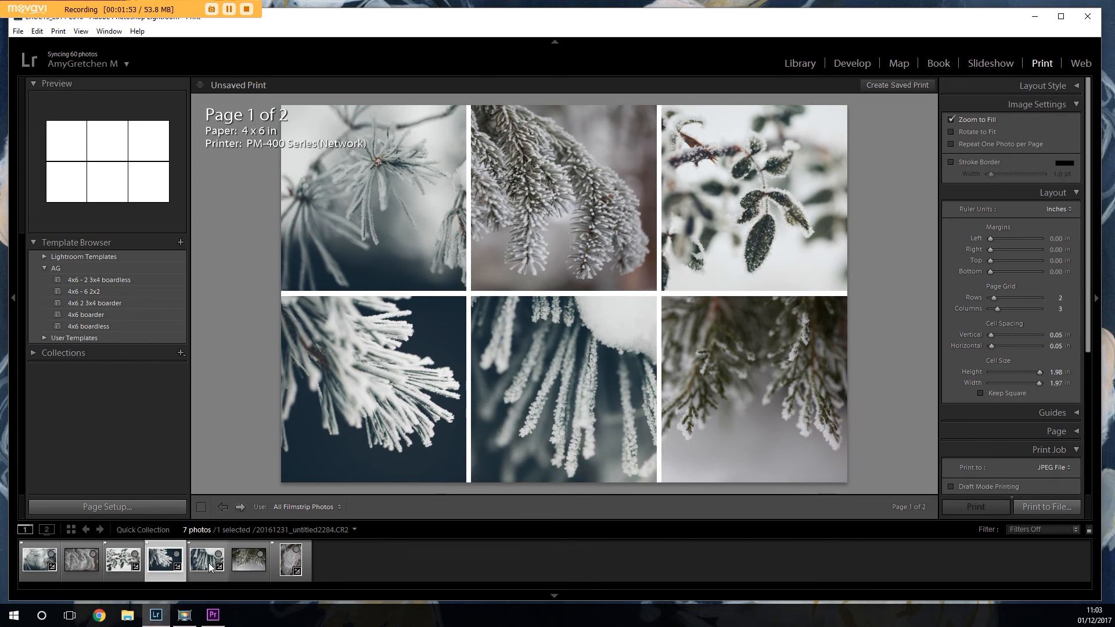
pyautogui.moveTo(210, 567); pyautogui.dragTo(316, 562)
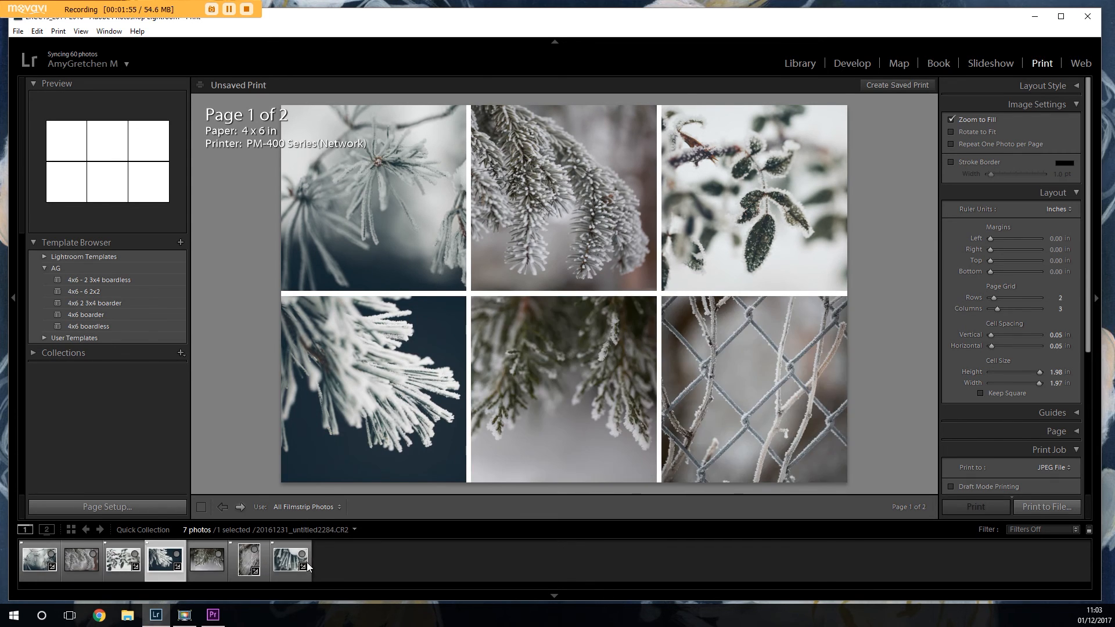
pyautogui.moveTo(250, 568); pyautogui.dragTo(314, 562)
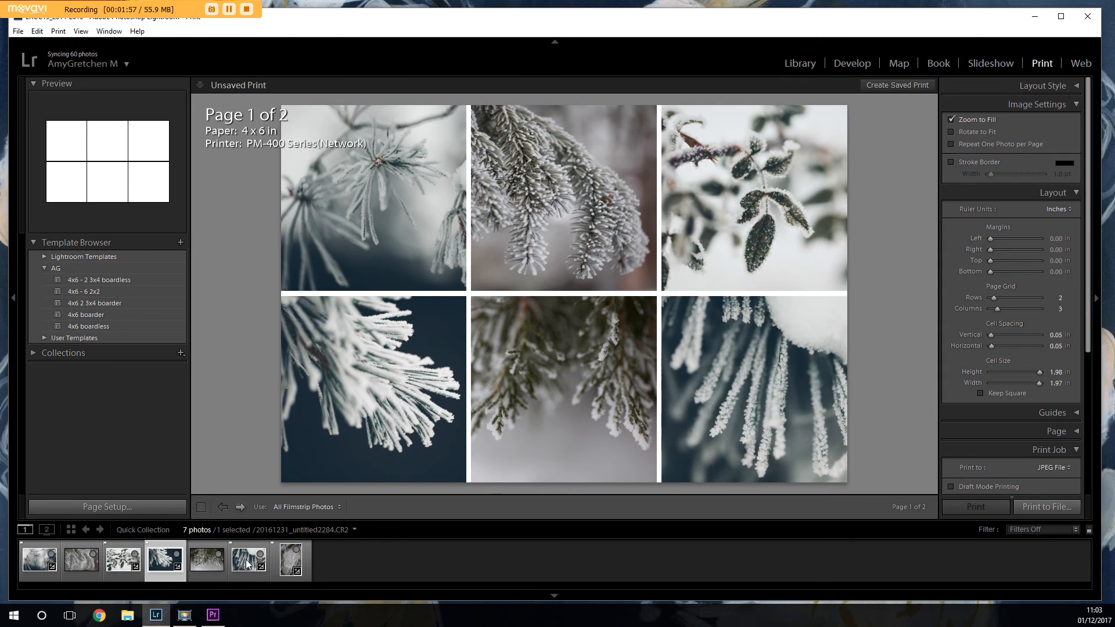
# - Reposition the snow-topped needles, frosty leaves and spruce branch photos within their cells
pyautogui.moveTo(812, 362); pyautogui.dragTo(815, 362)
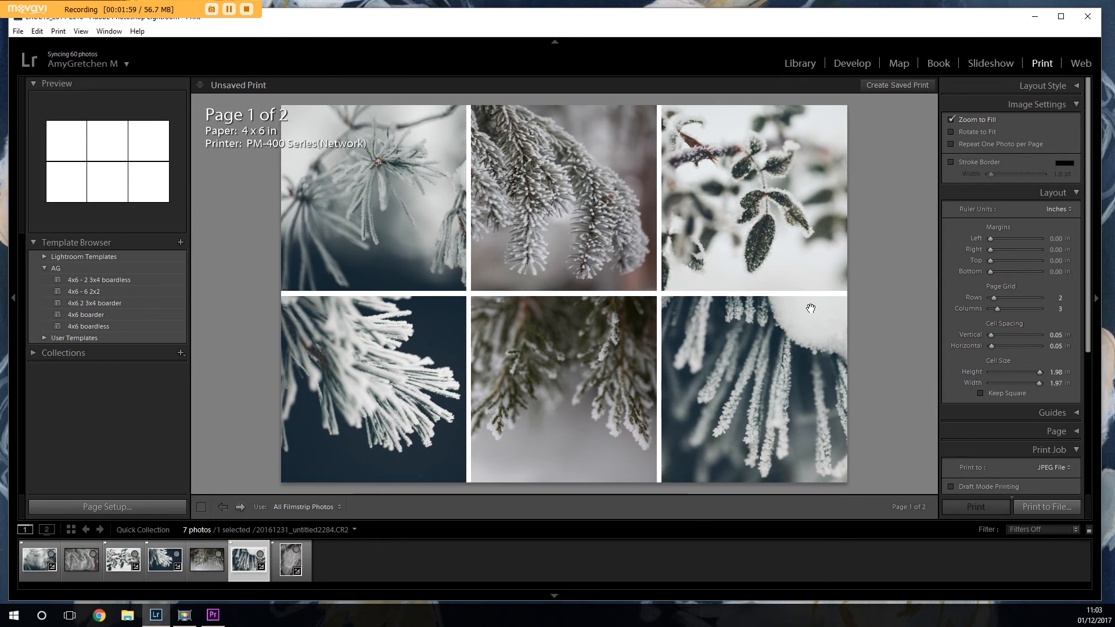
pyautogui.moveTo(726, 200); pyautogui.dragTo(748, 207)
pyautogui.moveTo(541, 165); pyautogui.dragTo(533, 155)
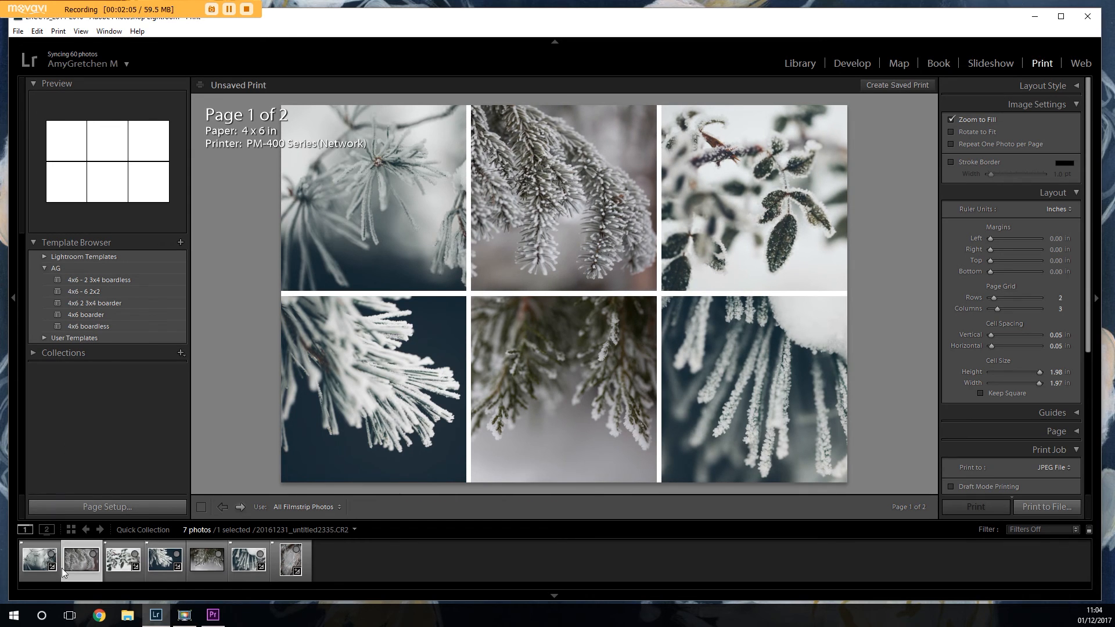
# - Try the spruce branch photo in the first cell, shift the dark-blue pine photo within its cell, and restore the previous photo order
pyautogui.moveTo(81, 557); pyautogui.dragTo(27, 559)
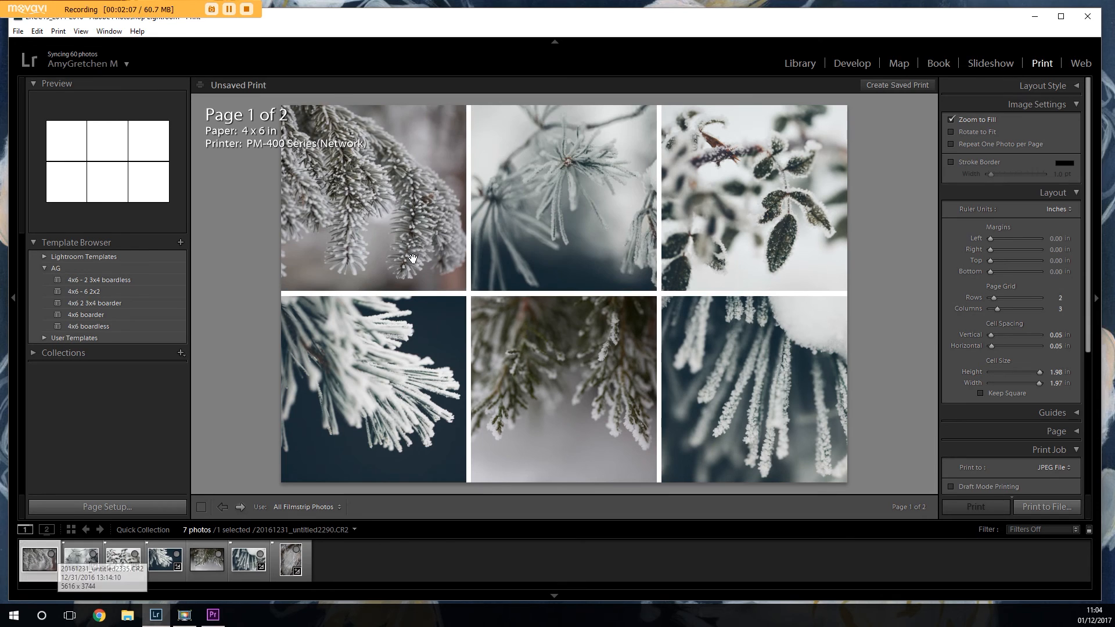
pyautogui.moveTo(426, 166); pyautogui.dragTo(418, 196)
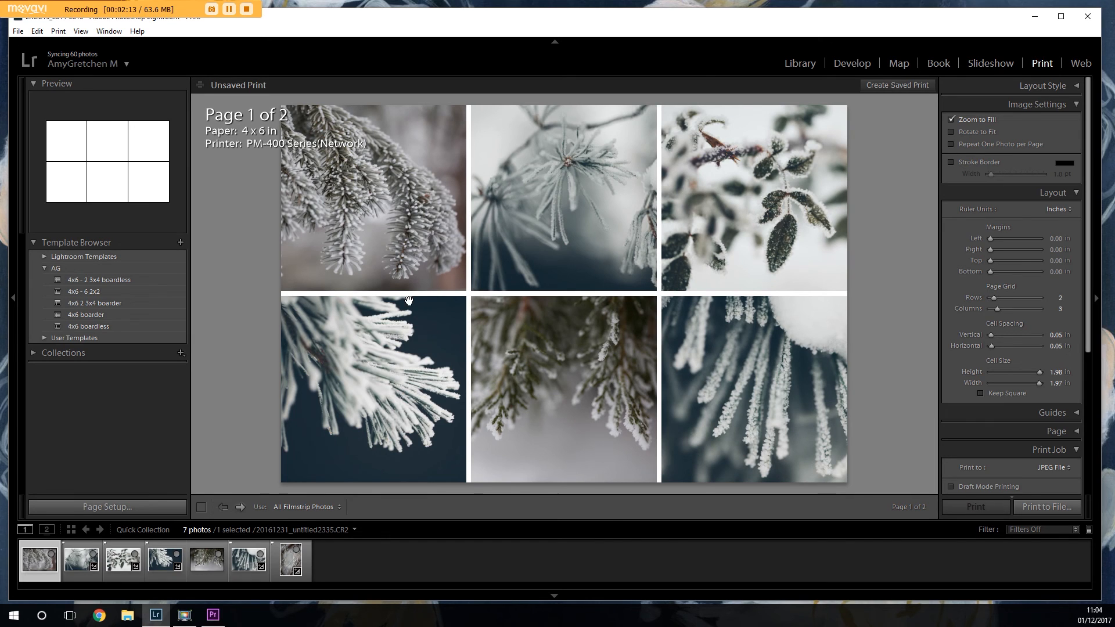
pyautogui.moveTo(401, 369); pyautogui.dragTo(387, 373)
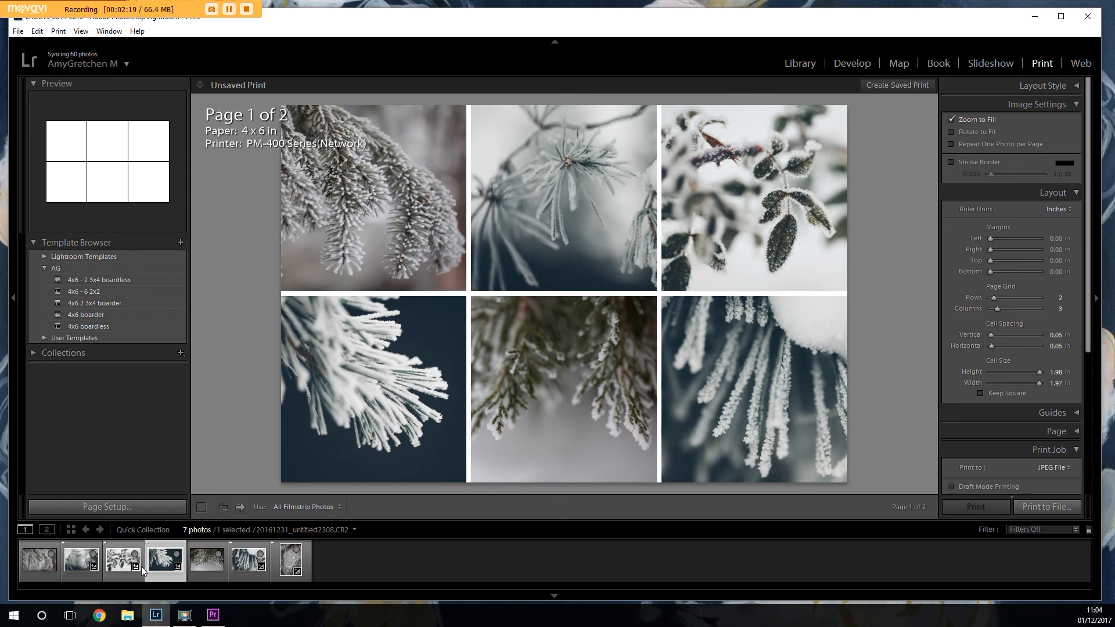
pyautogui.moveTo(100, 570); pyautogui.dragTo(33, 563)
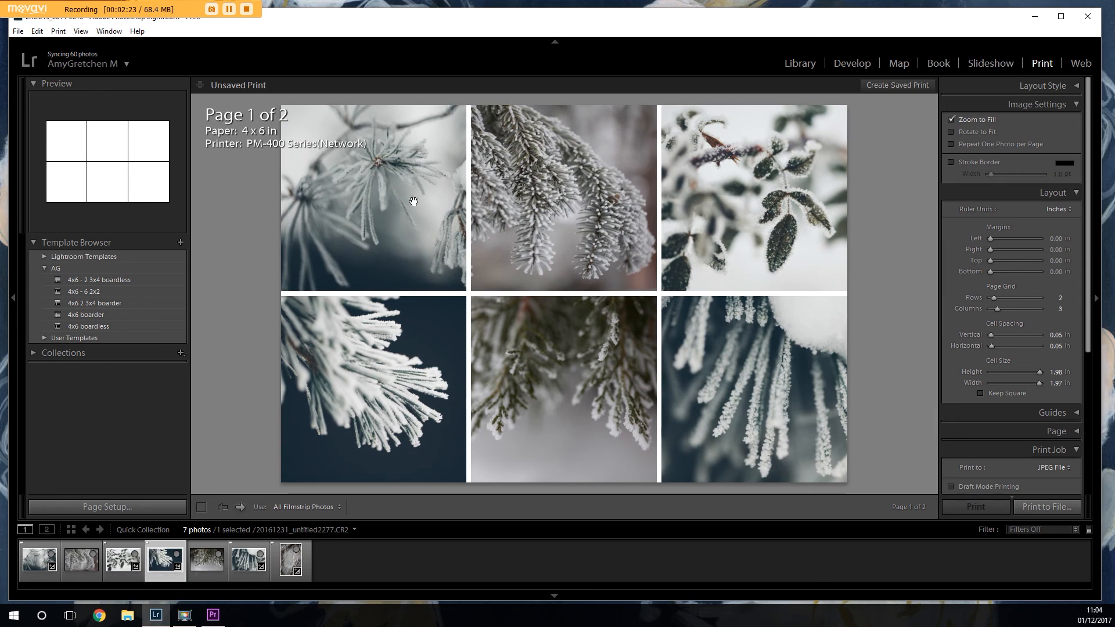
# - Move the frosty leaves photo to the first cell and reposition it and the spruce branch photo within their cells
pyautogui.click(774, 220)
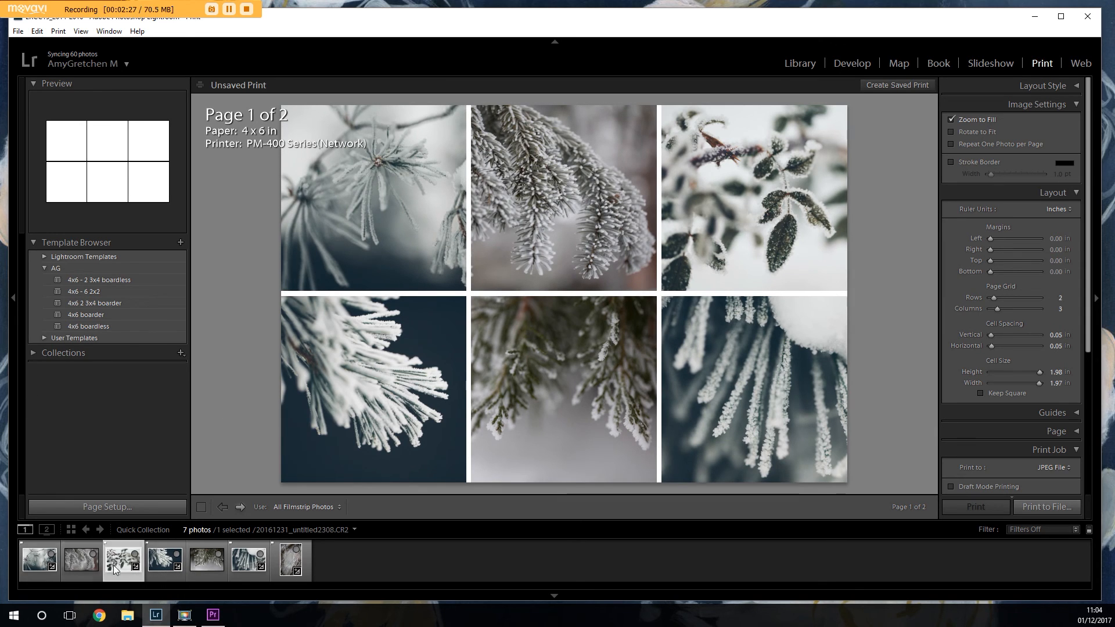
pyautogui.moveTo(121, 568); pyautogui.dragTo(34, 566)
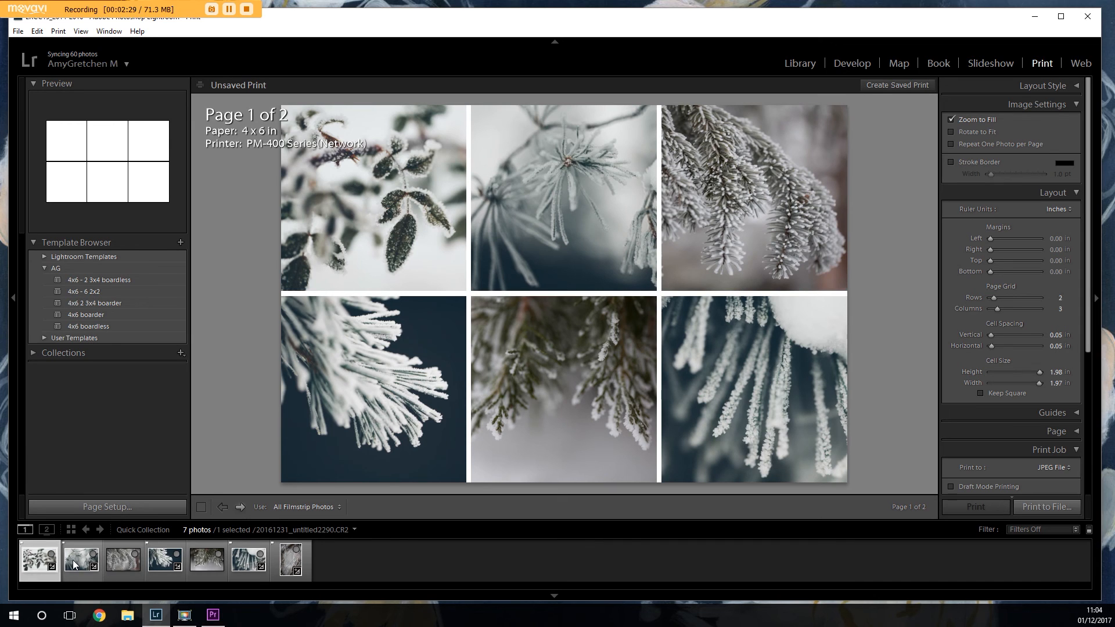
pyautogui.moveTo(392, 249); pyautogui.dragTo(405, 251)
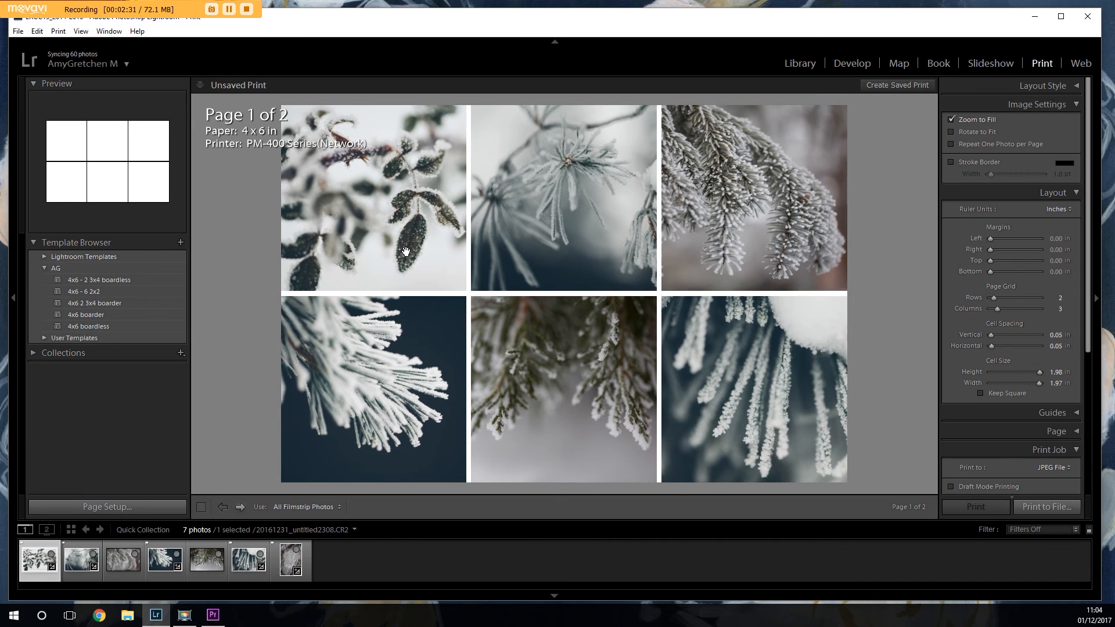
pyautogui.moveTo(803, 193)
pyautogui.mouseDown()
pyautogui.moveTo(805, 129)
pyautogui.moveTo(792, 186)
pyautogui.mouseUp()
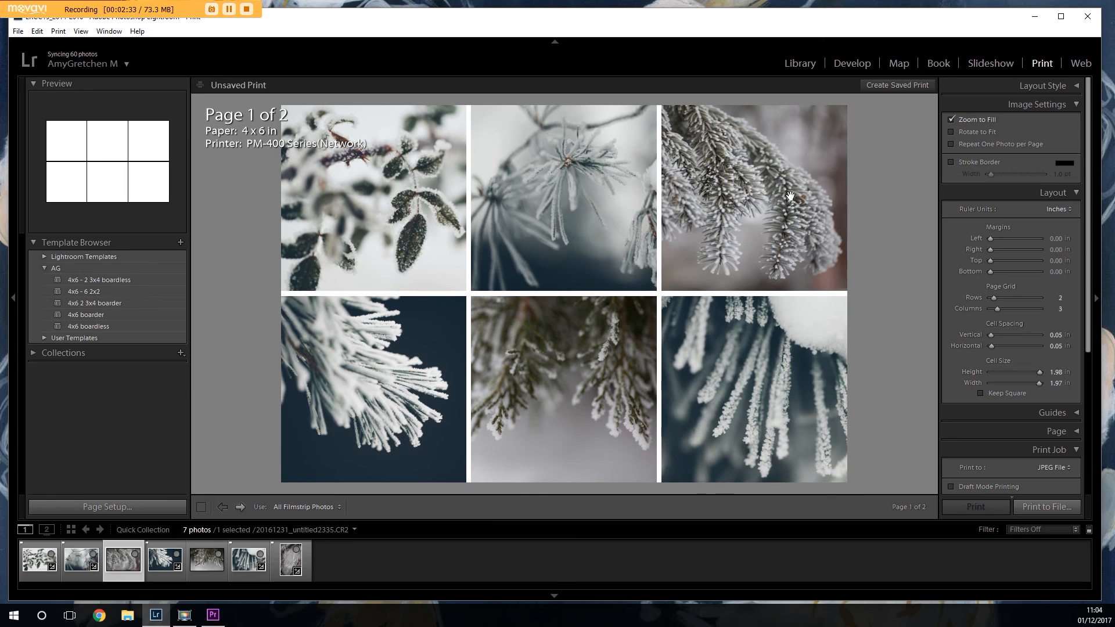
# - Adjust the position of the three bottom-row photos within their cells
pyautogui.click(642, 202)
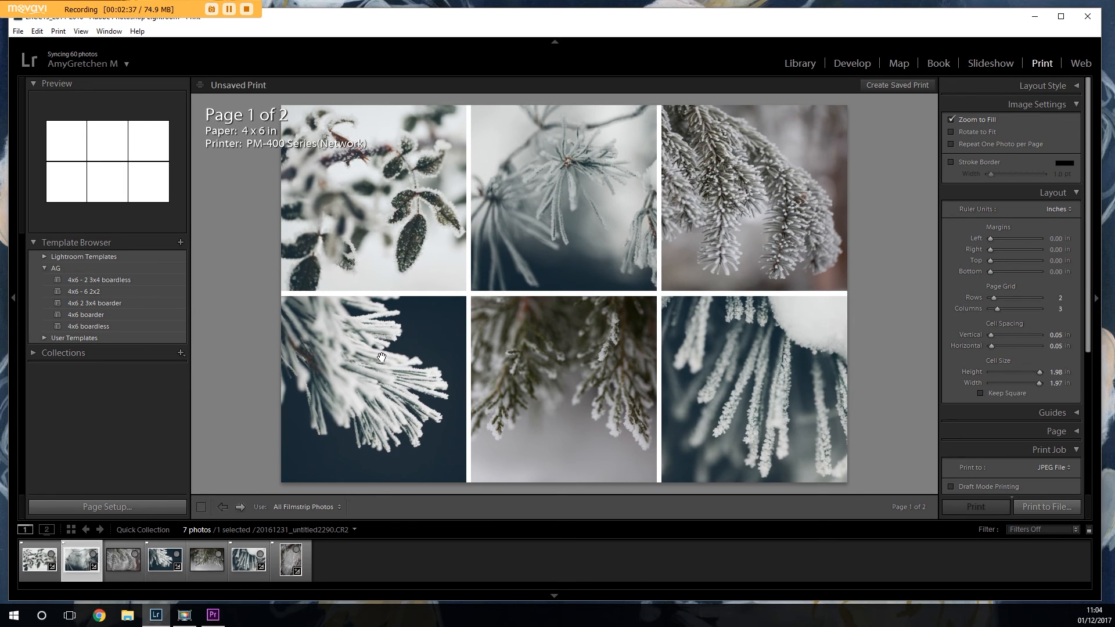
pyautogui.moveTo(381, 357); pyautogui.dragTo(390, 357)
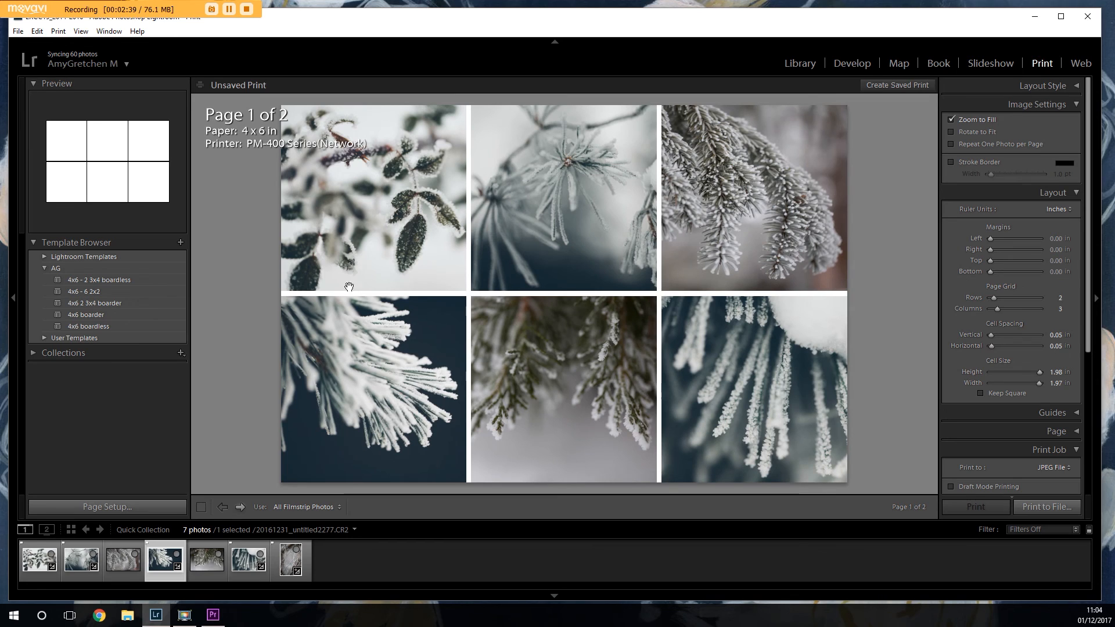
pyautogui.moveTo(405, 411); pyautogui.dragTo(404, 409)
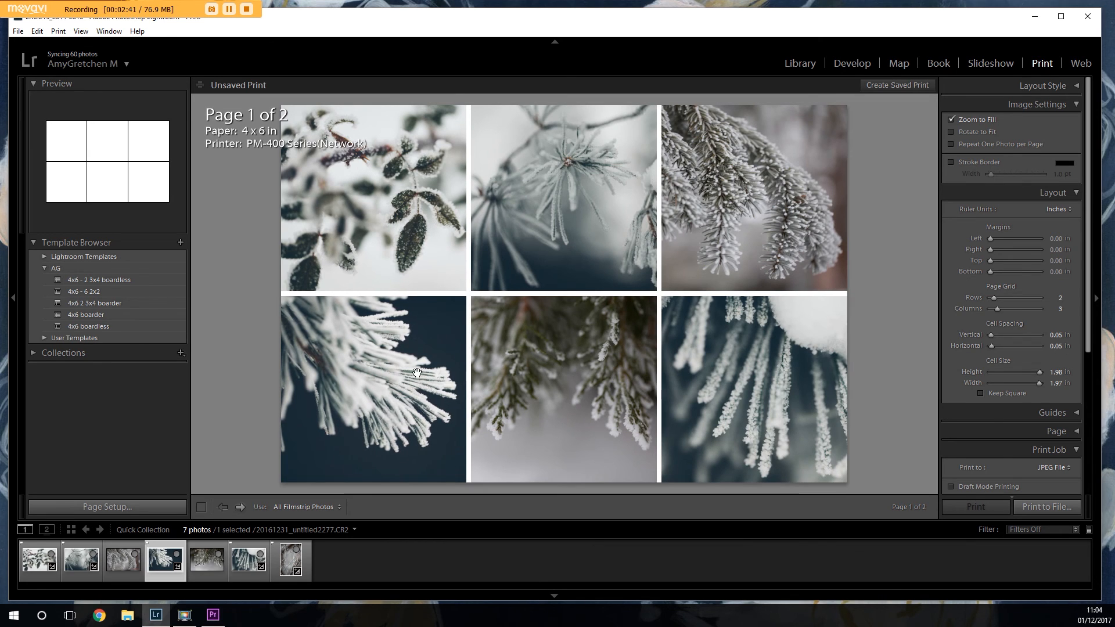
pyautogui.moveTo(815, 372); pyautogui.dragTo(813, 373)
pyautogui.moveTo(566, 360)
pyautogui.mouseDown()
pyautogui.moveTo(554, 361)
pyautogui.moveTo(580, 366)
pyautogui.mouseUp()
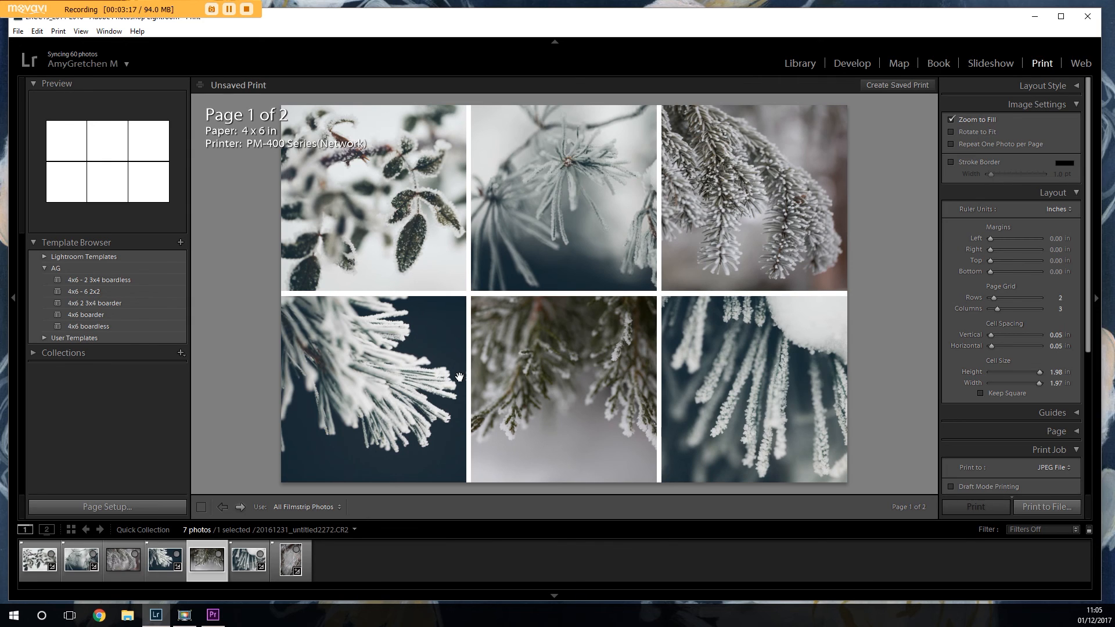
# - Move the snow-topped needles photo to the end of the order, reposition the fence photo in the last cell, and show page 2
pyautogui.moveTo(251, 558); pyautogui.dragTo(310, 567)
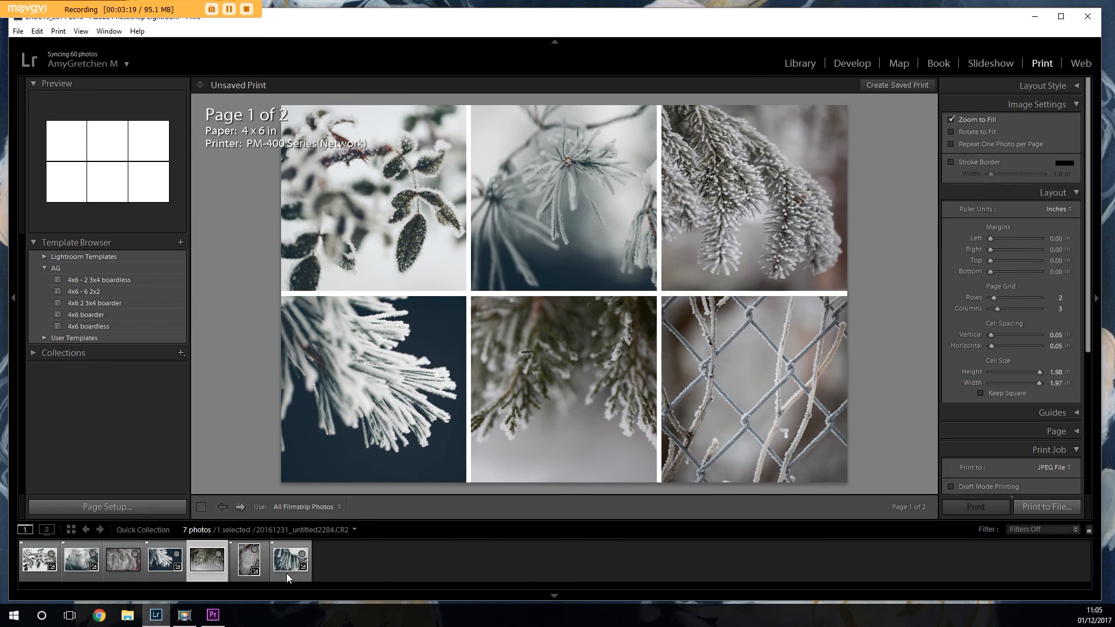
pyautogui.moveTo(728, 396); pyautogui.dragTo(728, 414)
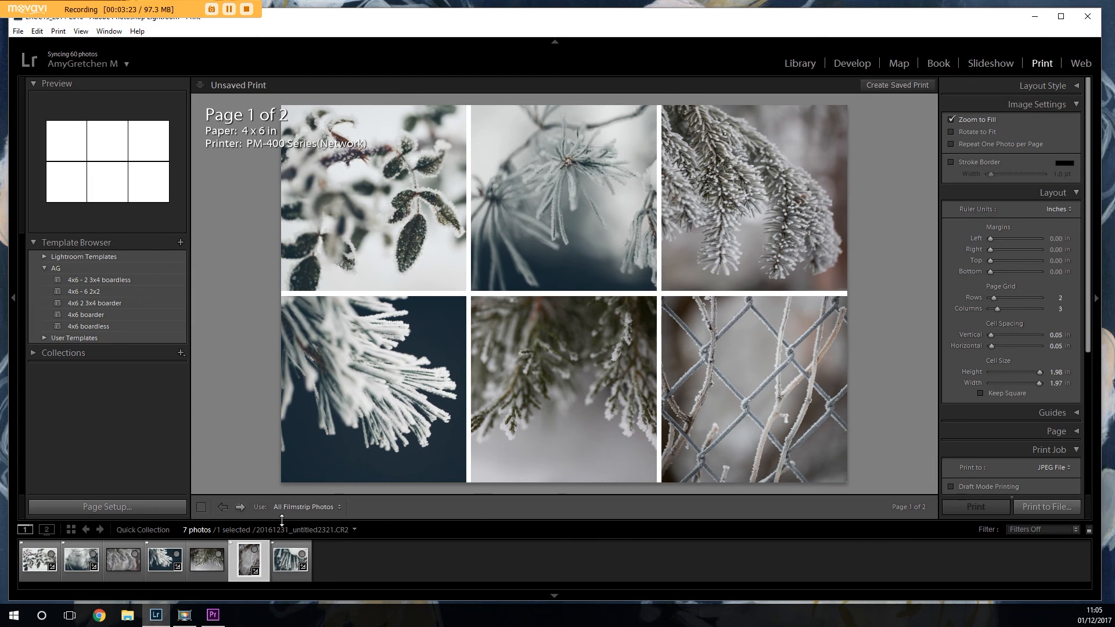
pyautogui.click(244, 507)
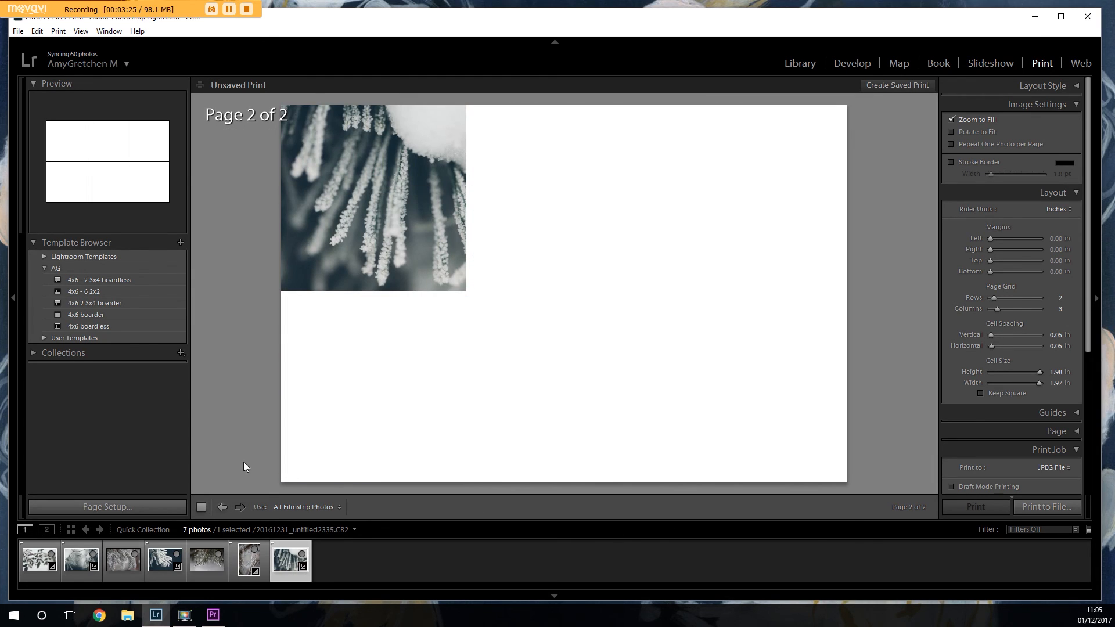
# - Return to page 1 and move the snow-topped needles photo ahead of the fence photo in the photo order
pyautogui.click(222, 507)
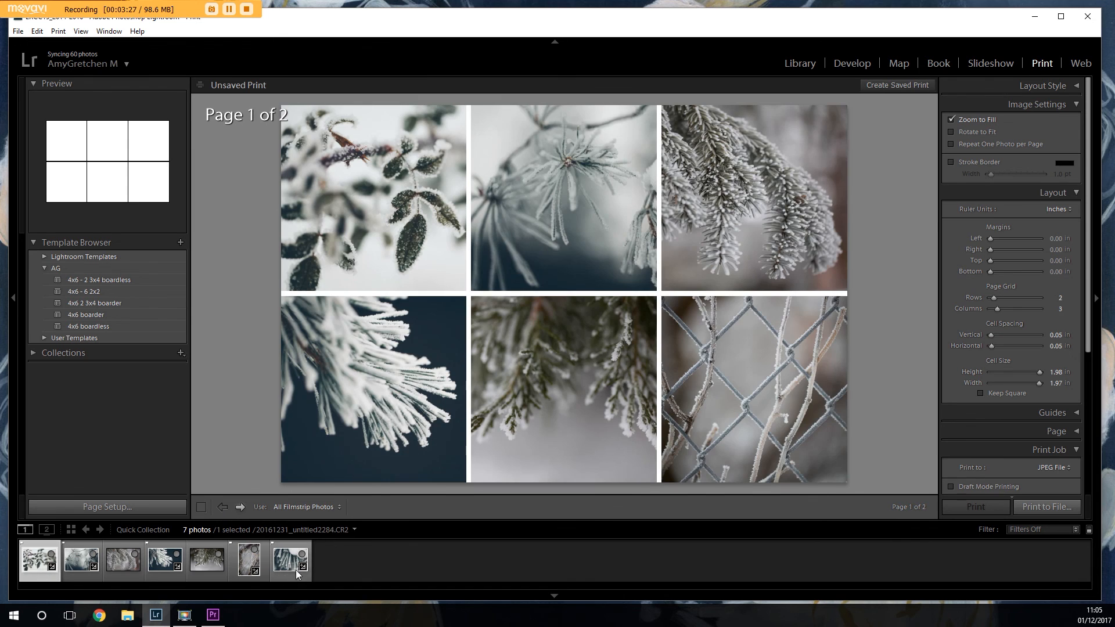
pyautogui.moveTo(291, 563); pyautogui.dragTo(231, 562)
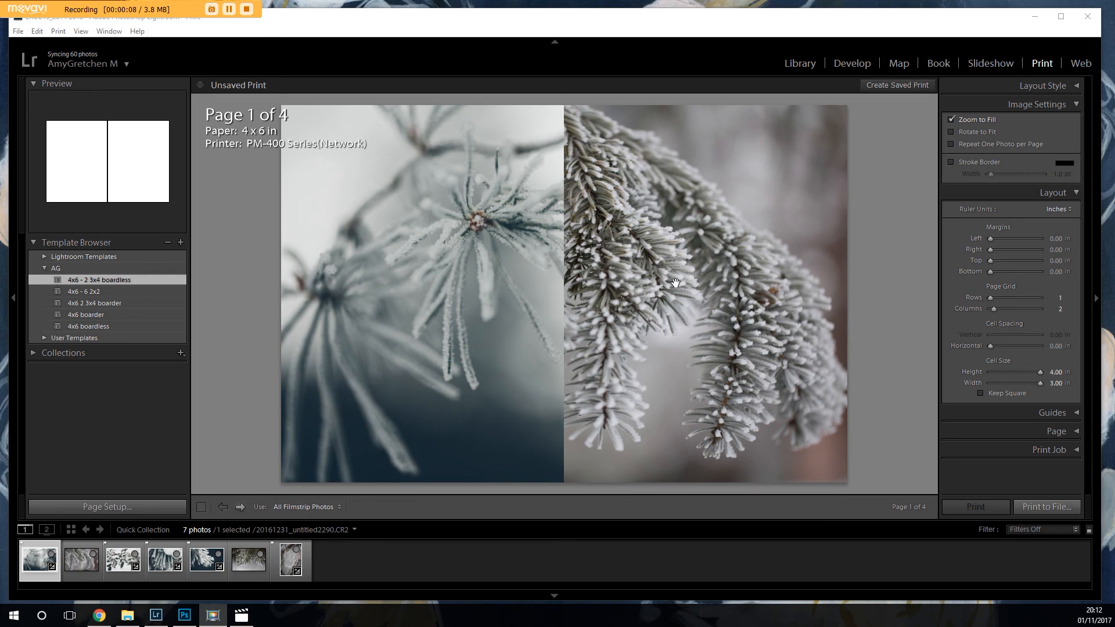
# - Examine the JPEG print job settings and the folder selection for printing to file, closing it without saving
pyautogui.click(1076, 450)
pyautogui.scroll(-4, 1072, 424)
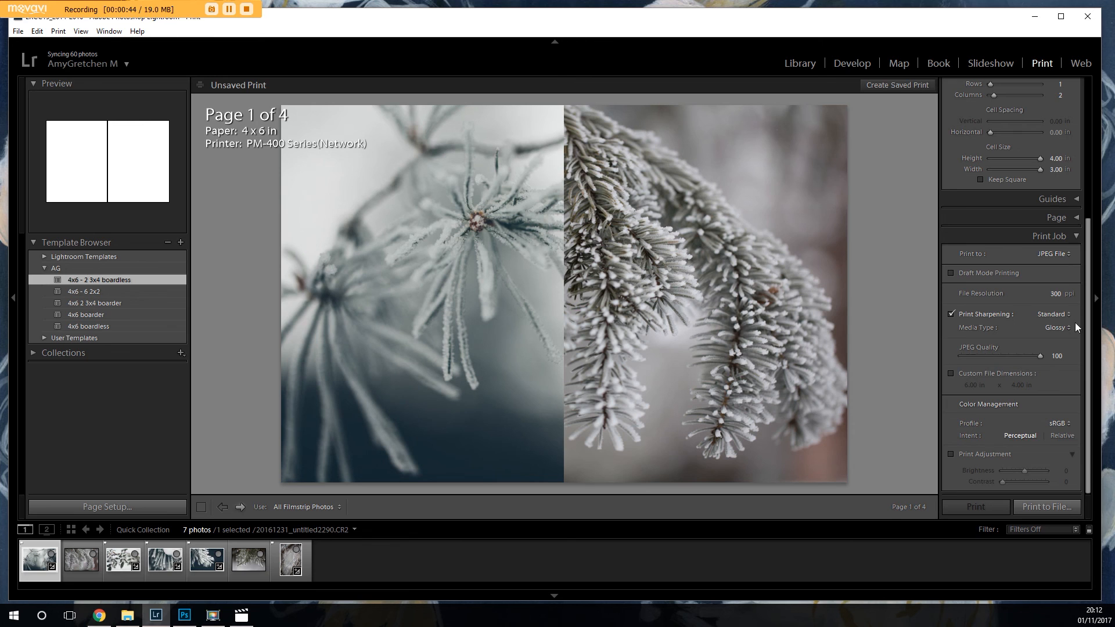
pyautogui.click(1059, 507)
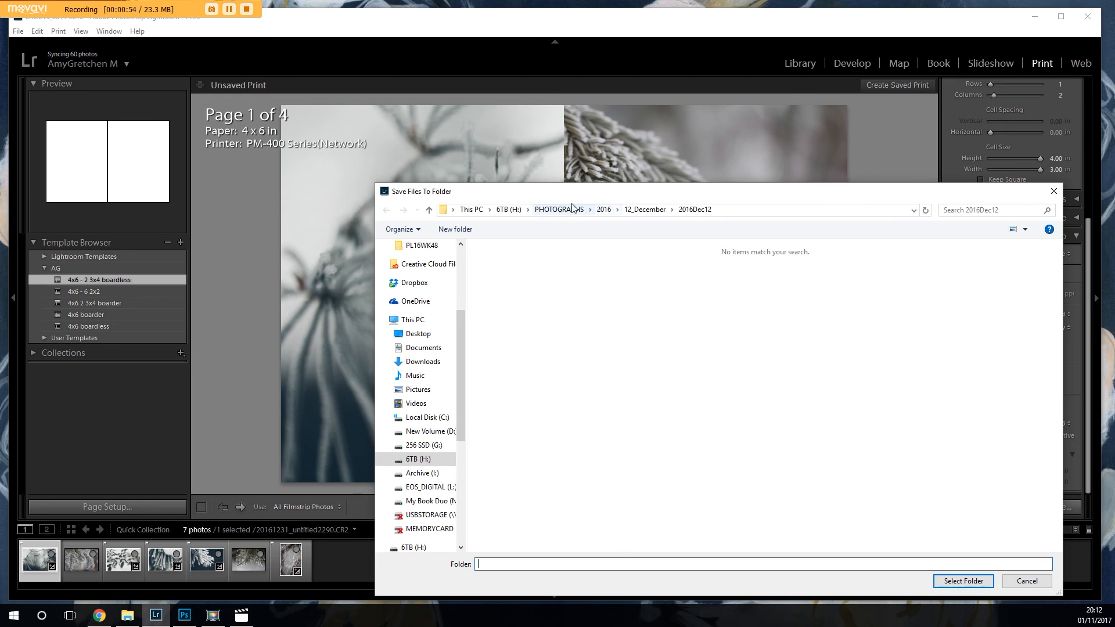
pyautogui.moveTo(622, 192); pyautogui.dragTo(586, 128)
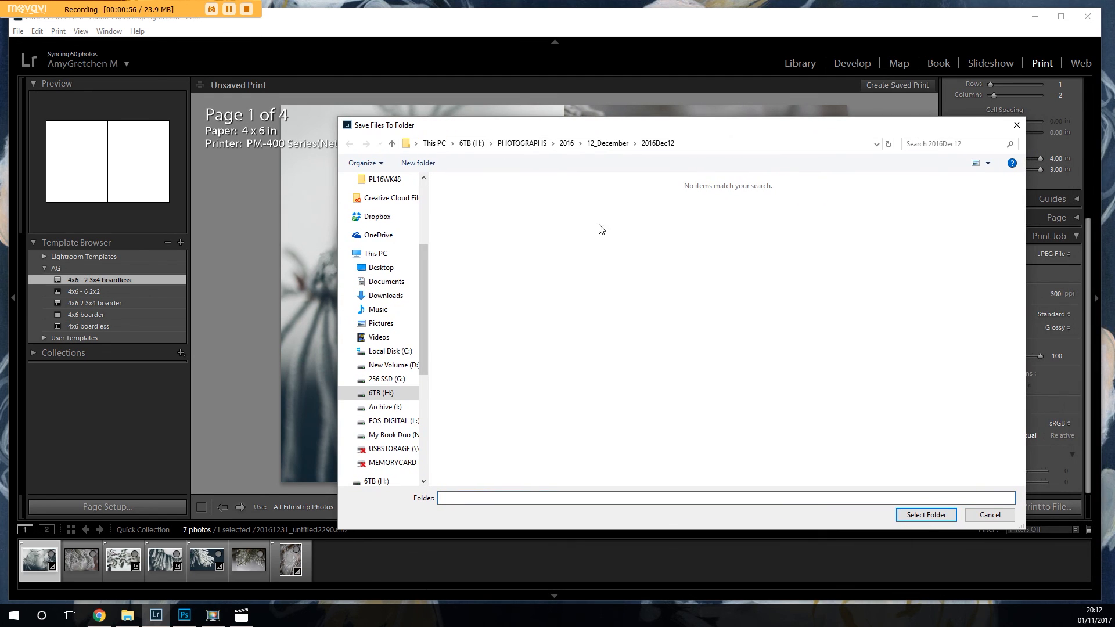
pyautogui.moveTo(705, 125); pyautogui.dragTo(676, 299)
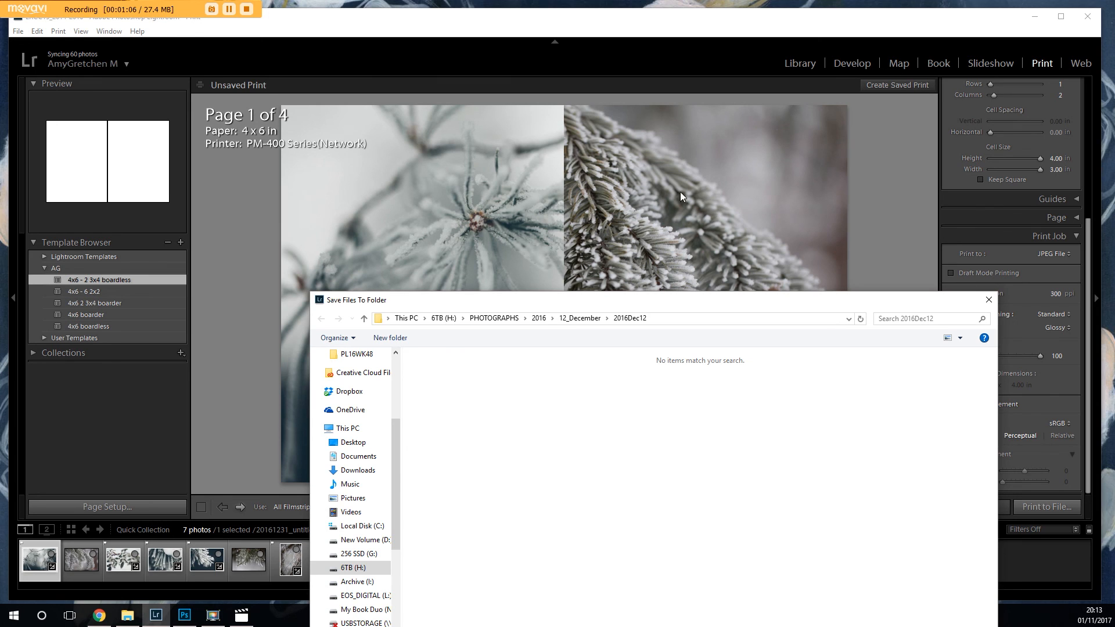
pyautogui.click(987, 301)
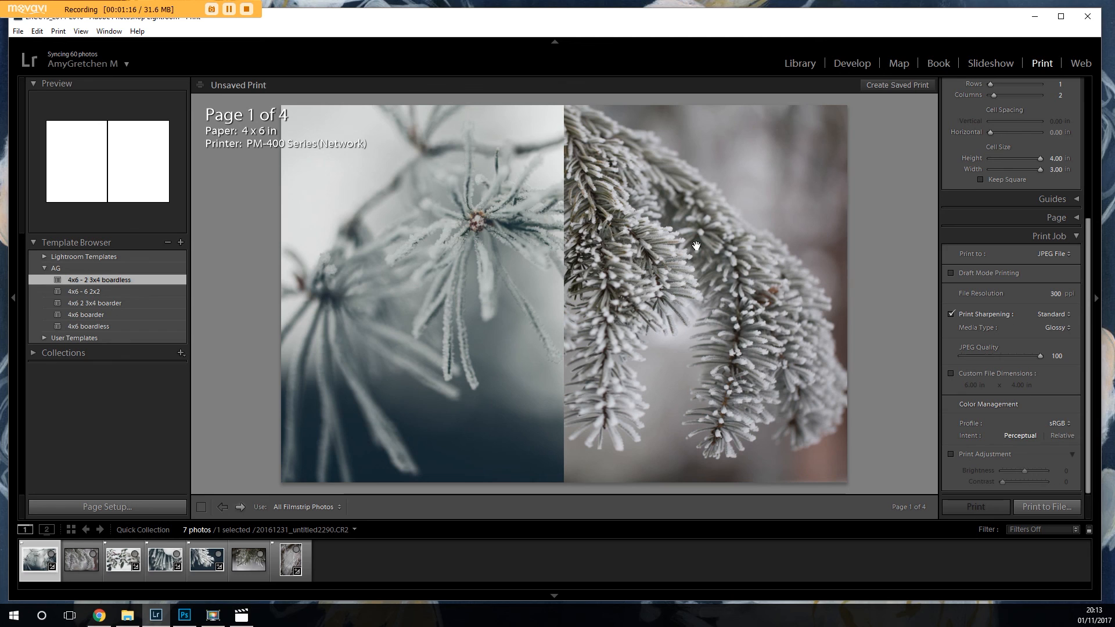
# - Set the print job output to Printer and check the PM-400 Series(Network) properties, cancelling without printing
pyautogui.click(1065, 254)
pyautogui.click(1057, 266)
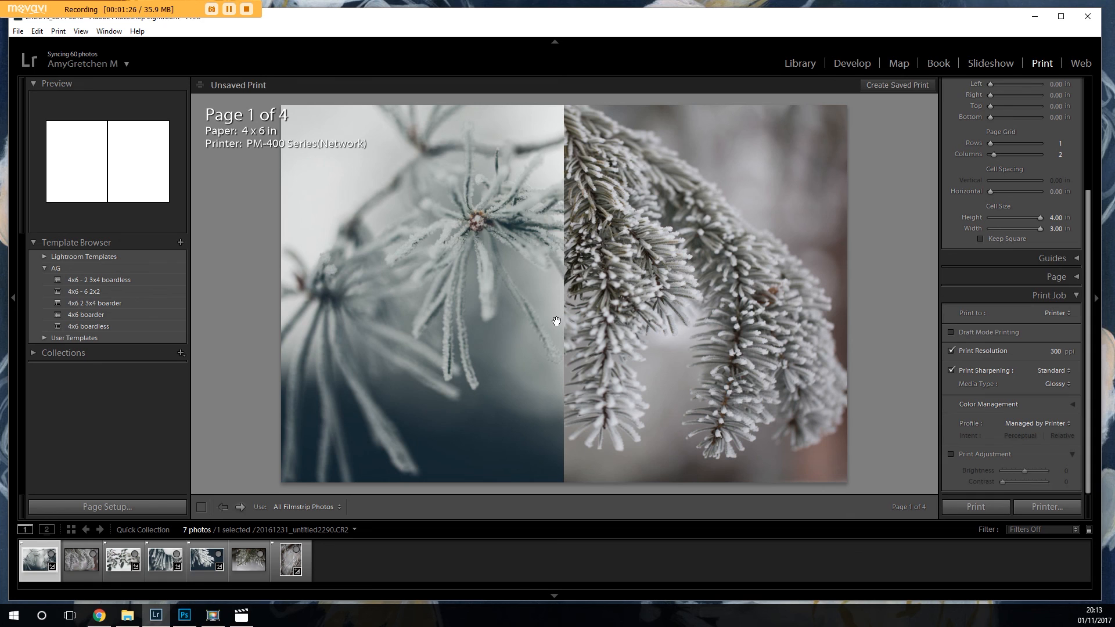
pyautogui.click(1039, 510)
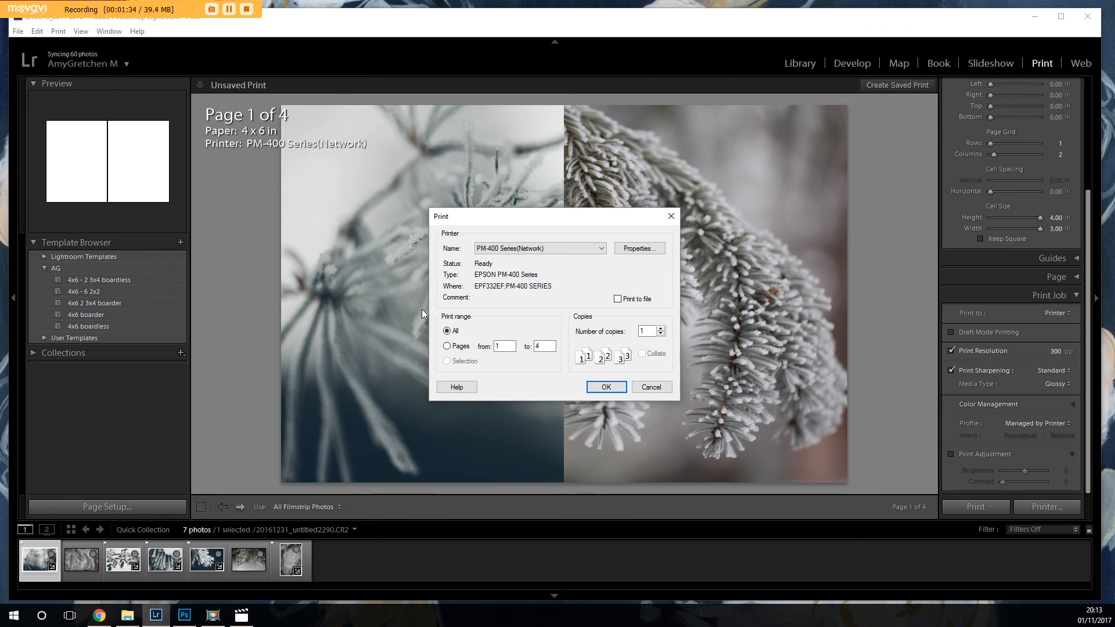
pyautogui.click(547, 249)
pyautogui.click(546, 251)
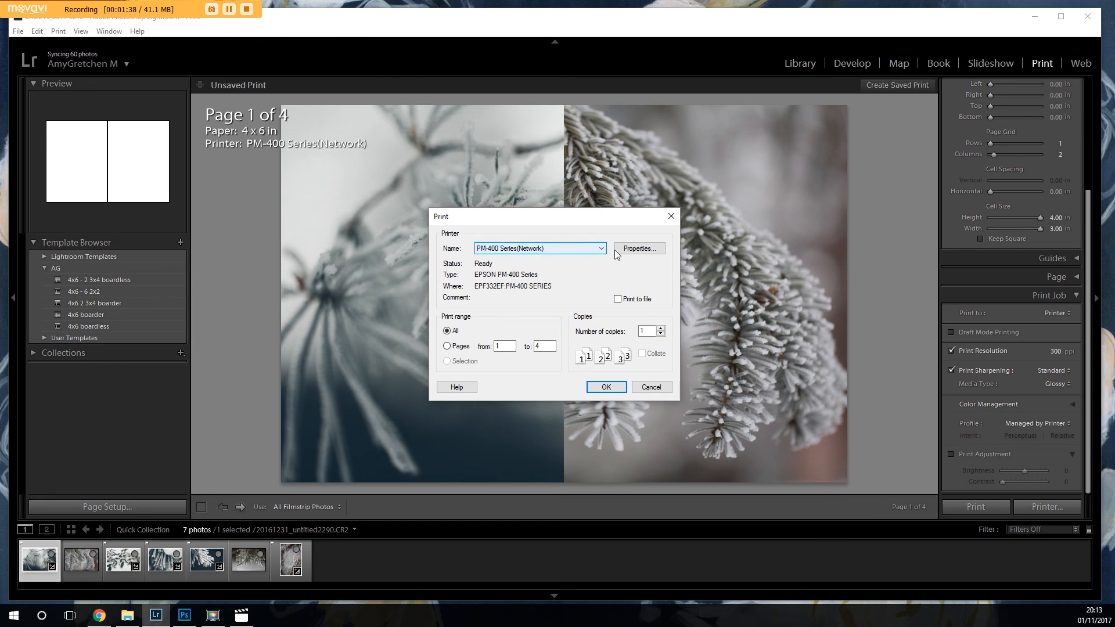
pyautogui.click(650, 249)
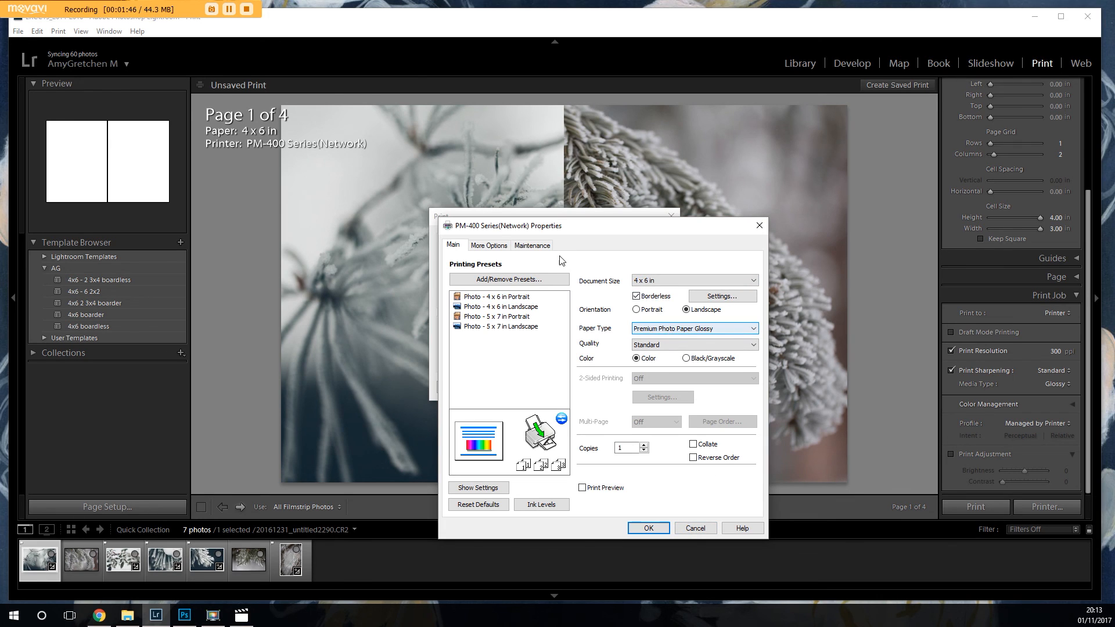
pyautogui.click(689, 531)
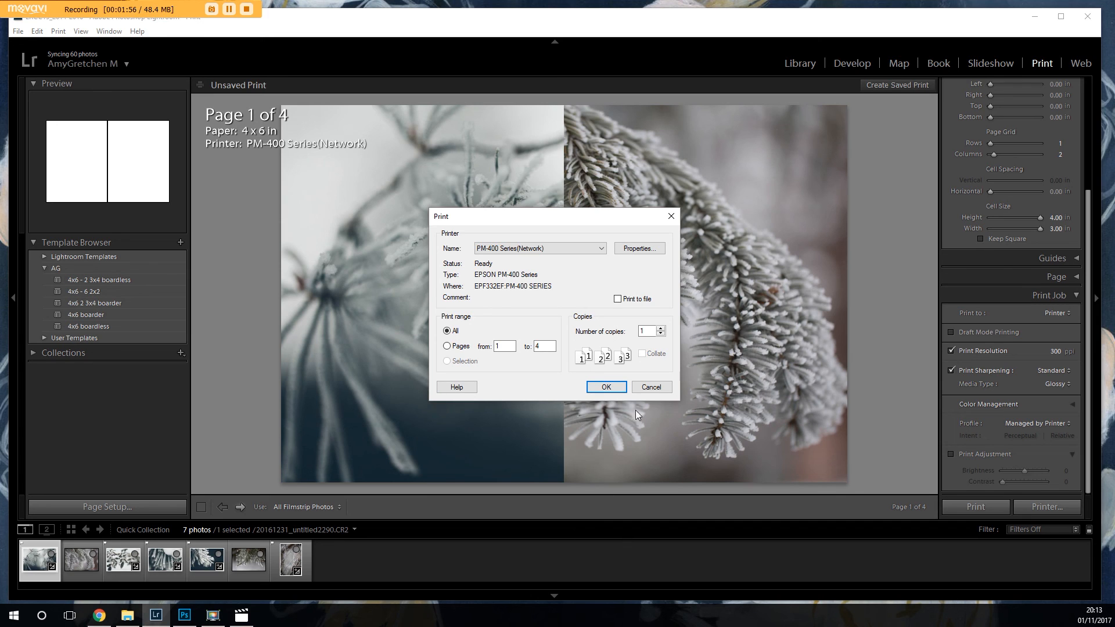
pyautogui.click(651, 386)
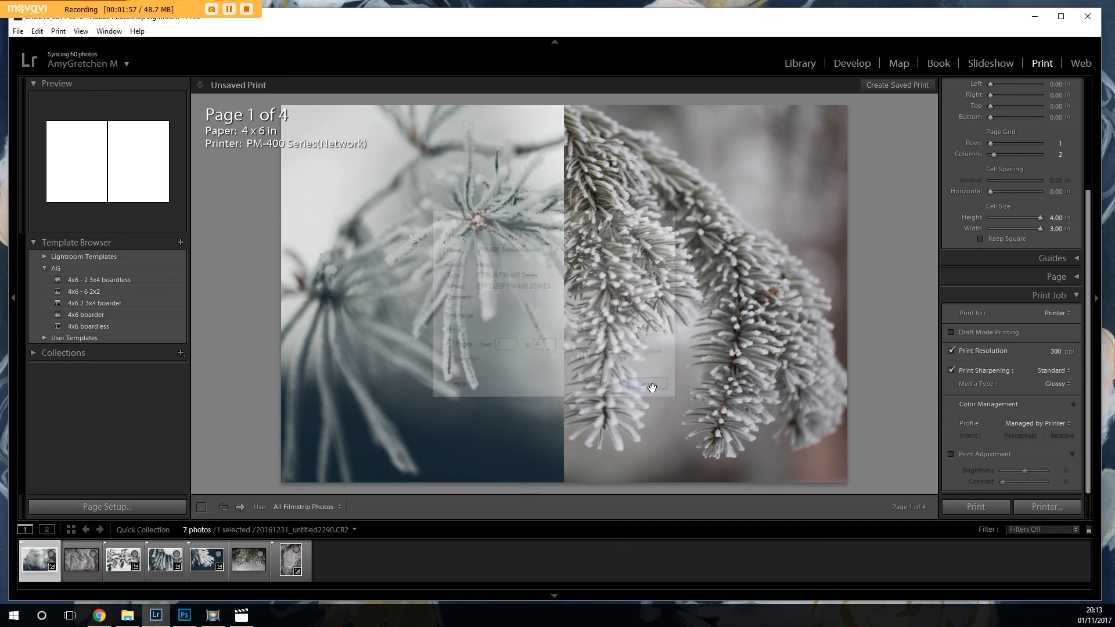
# - Page back and forth through the two-photo print pages to examine how the photos are paired
pyautogui.click(240, 506)
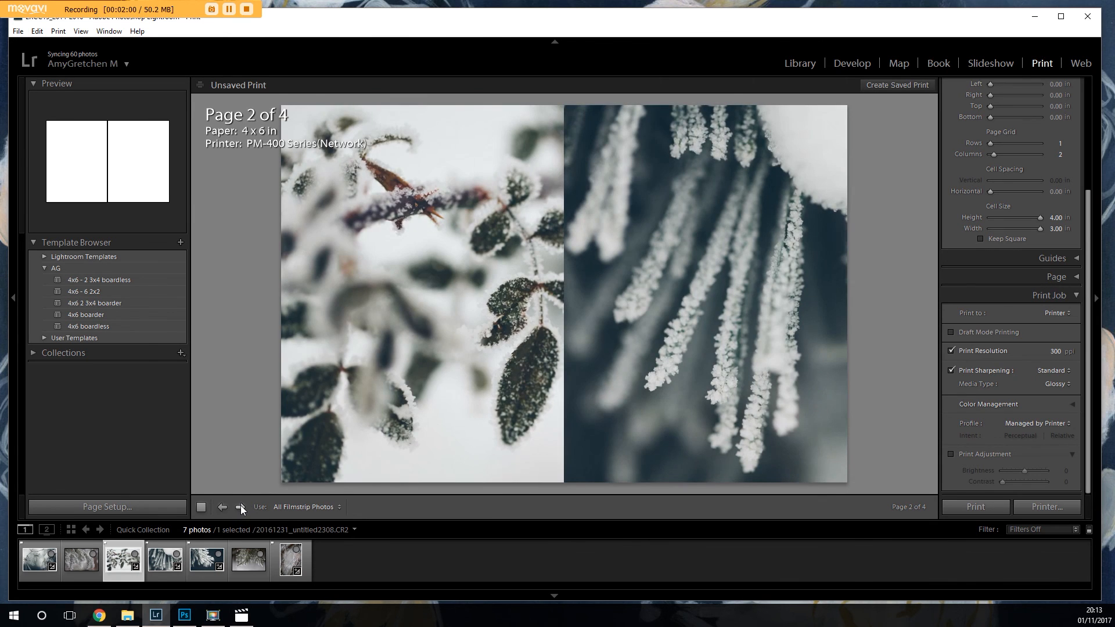
pyautogui.click(241, 507)
pyautogui.click(241, 506)
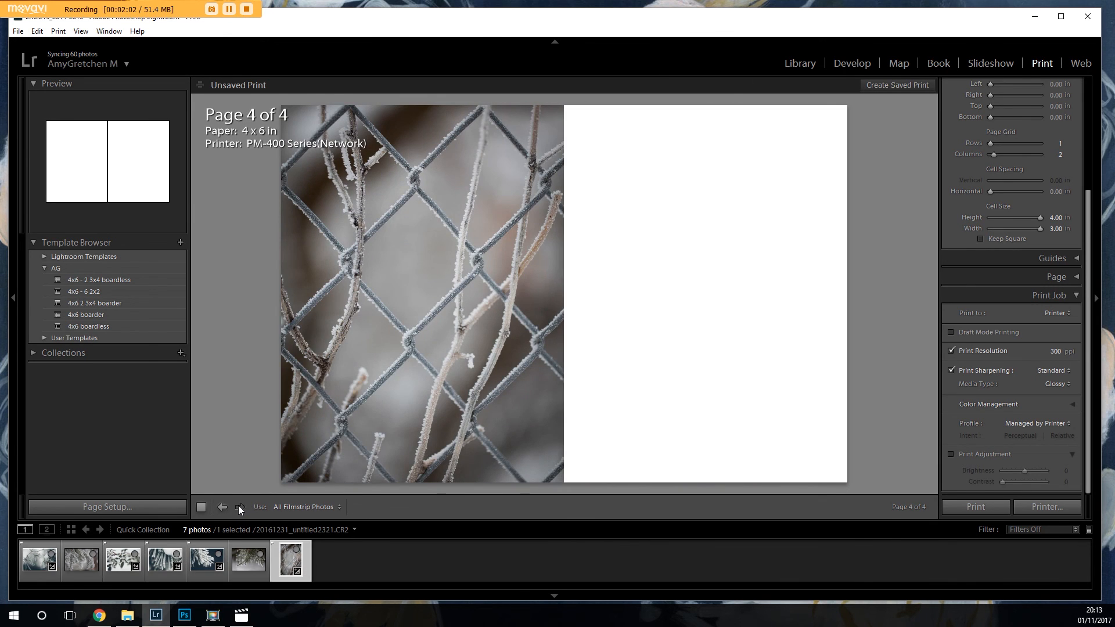
pyautogui.click(229, 507)
pyautogui.click(227, 507)
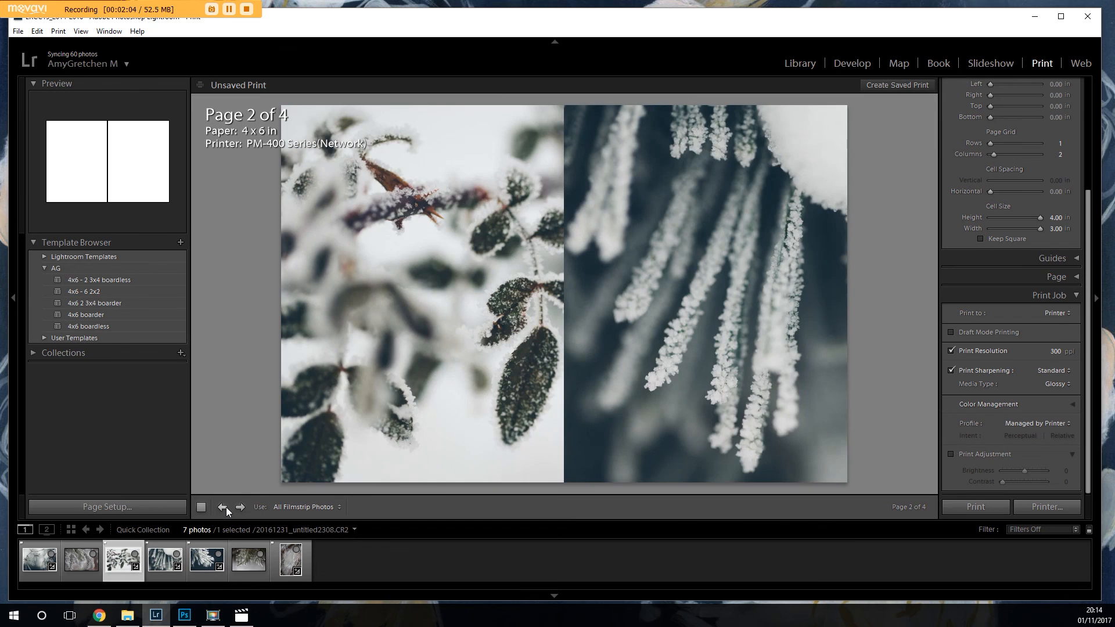
pyautogui.click(225, 507)
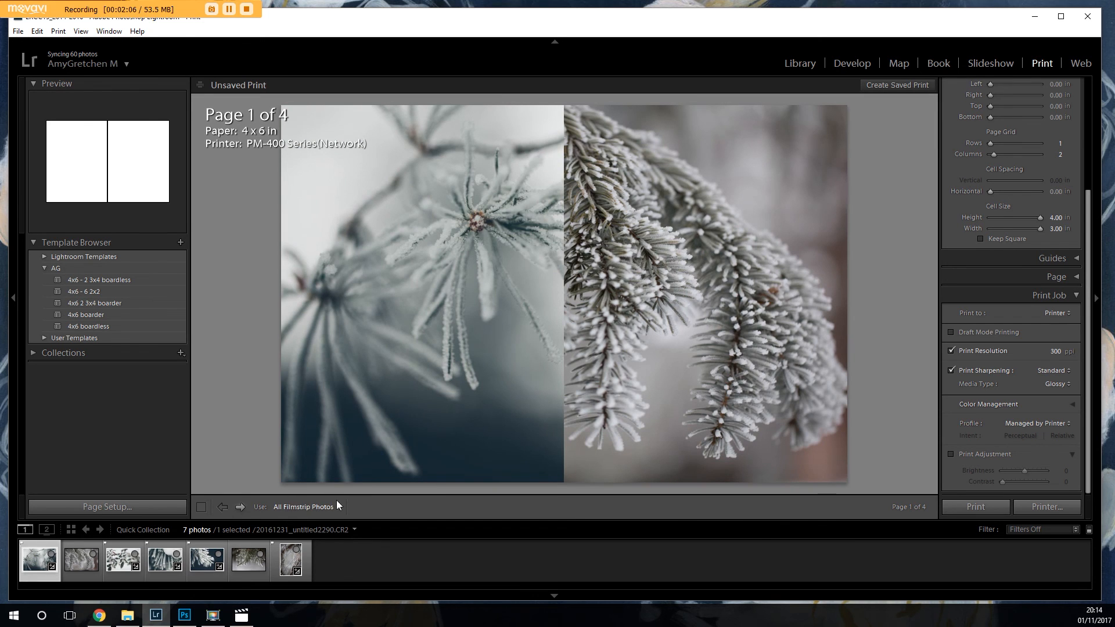
pyautogui.click(242, 506)
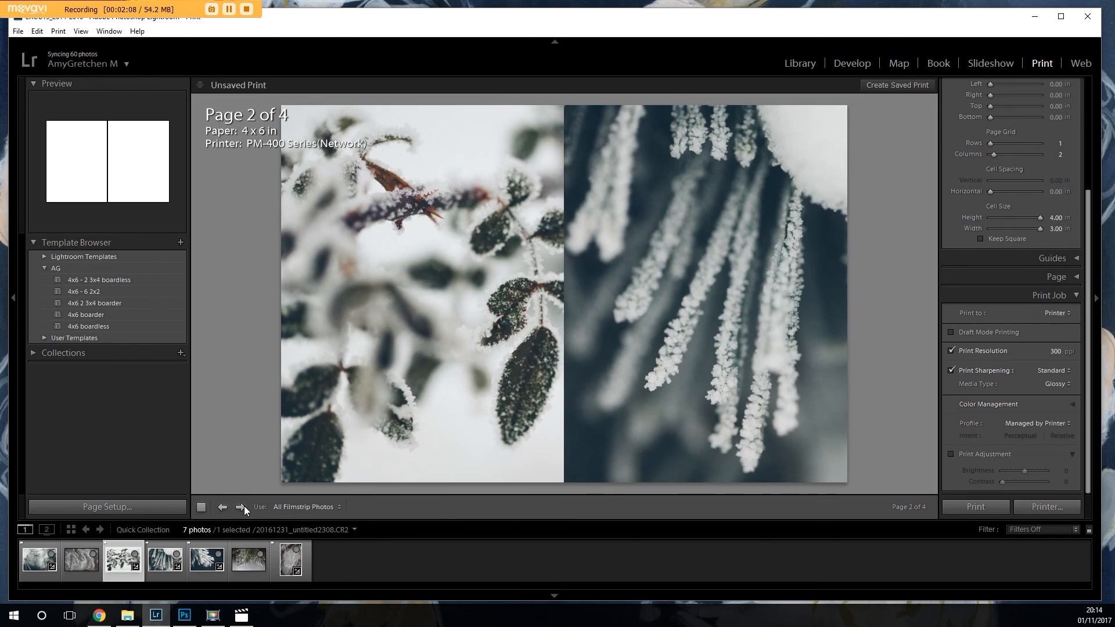
pyautogui.click(242, 506)
pyautogui.click(240, 507)
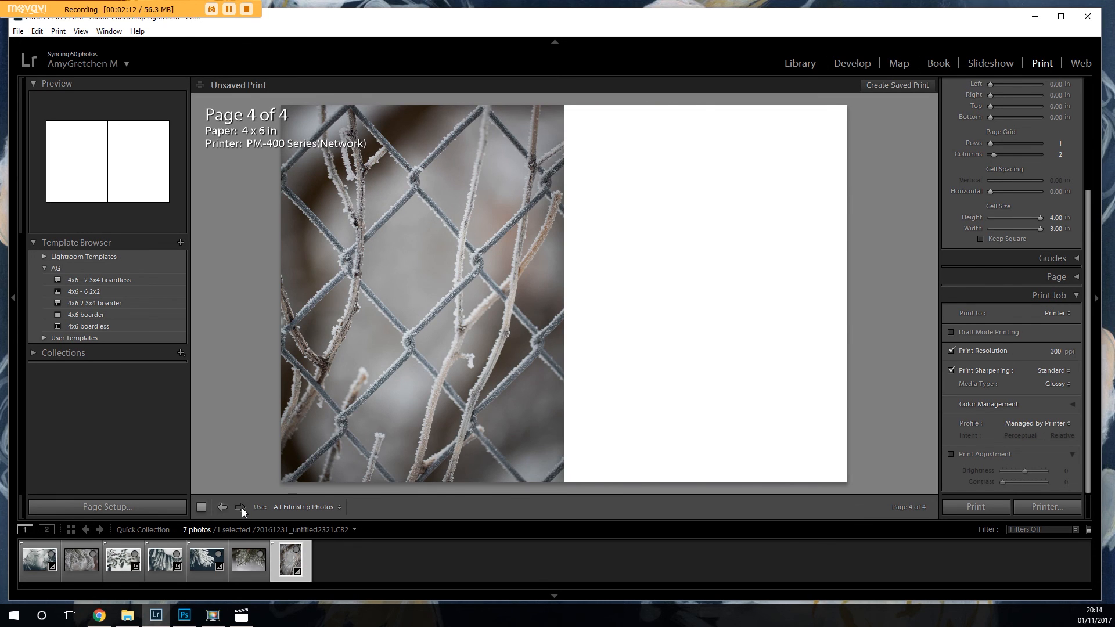
pyautogui.click(223, 506)
pyautogui.click(223, 506)
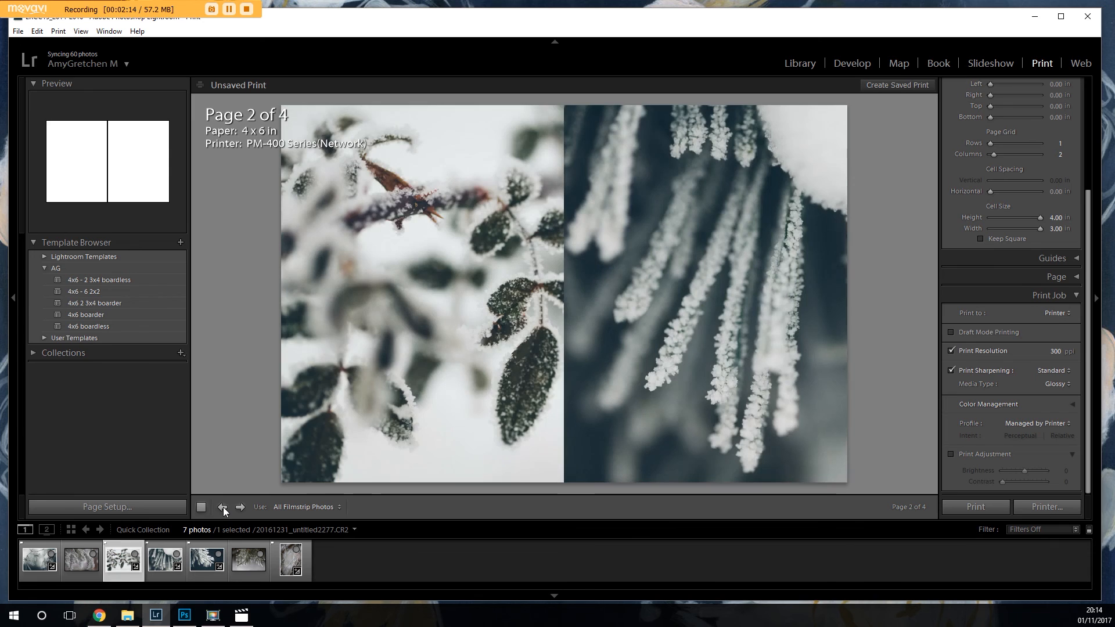
pyautogui.click(223, 507)
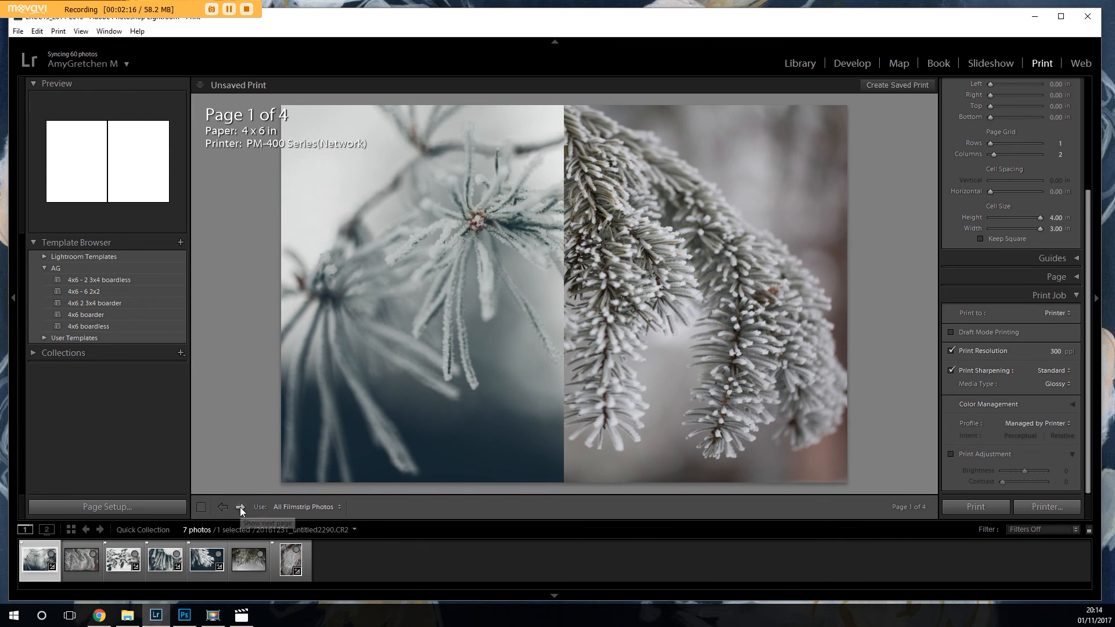
pyautogui.click(240, 507)
pyautogui.click(239, 507)
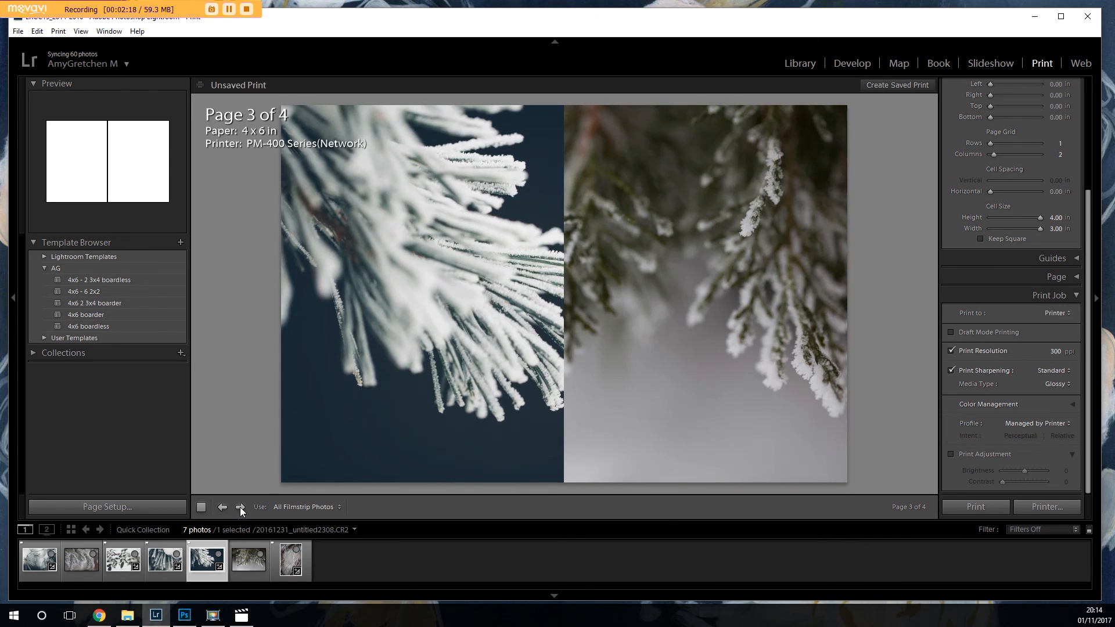
# - Reposition the frosty leaves photo within its cell on page 2 so the large leaves sit fully inside the frame
pyautogui.click(222, 507)
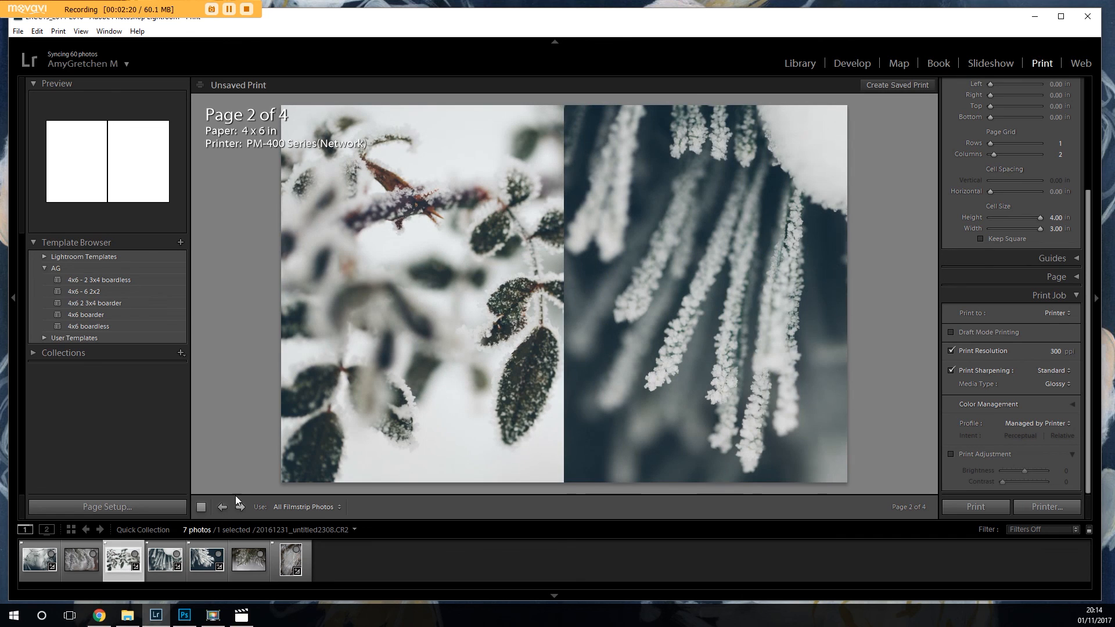
pyautogui.moveTo(453, 376); pyautogui.dragTo(423, 367)
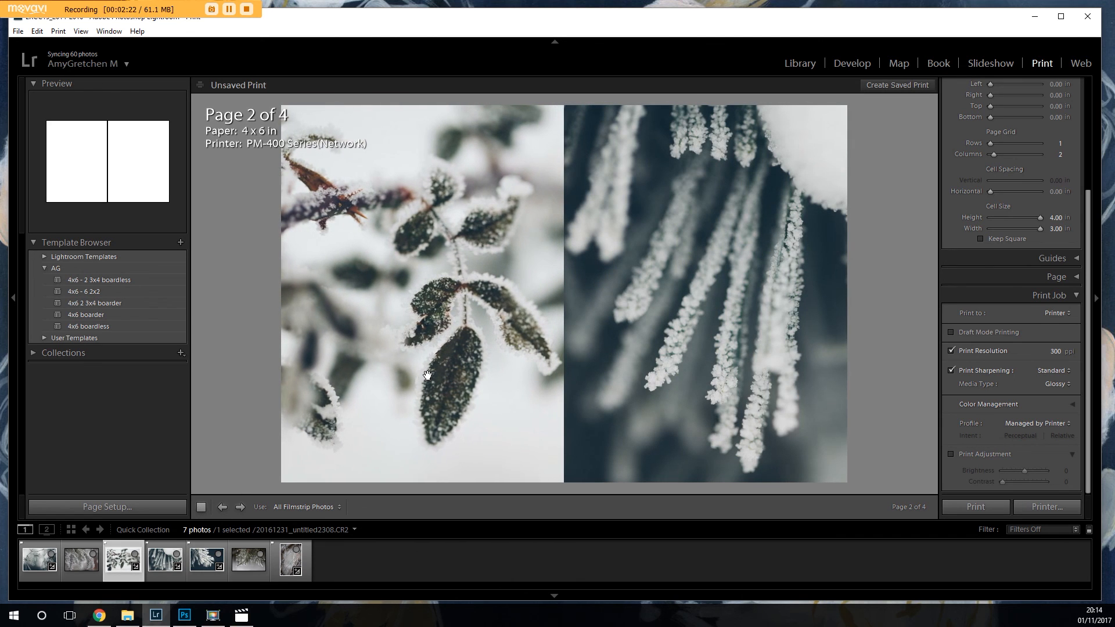
# - Limit the layout to Selected Photos, pair the spruce branch photo with the frosty leaves, and shift the spruce branch within its cell
pyautogui.click(316, 506)
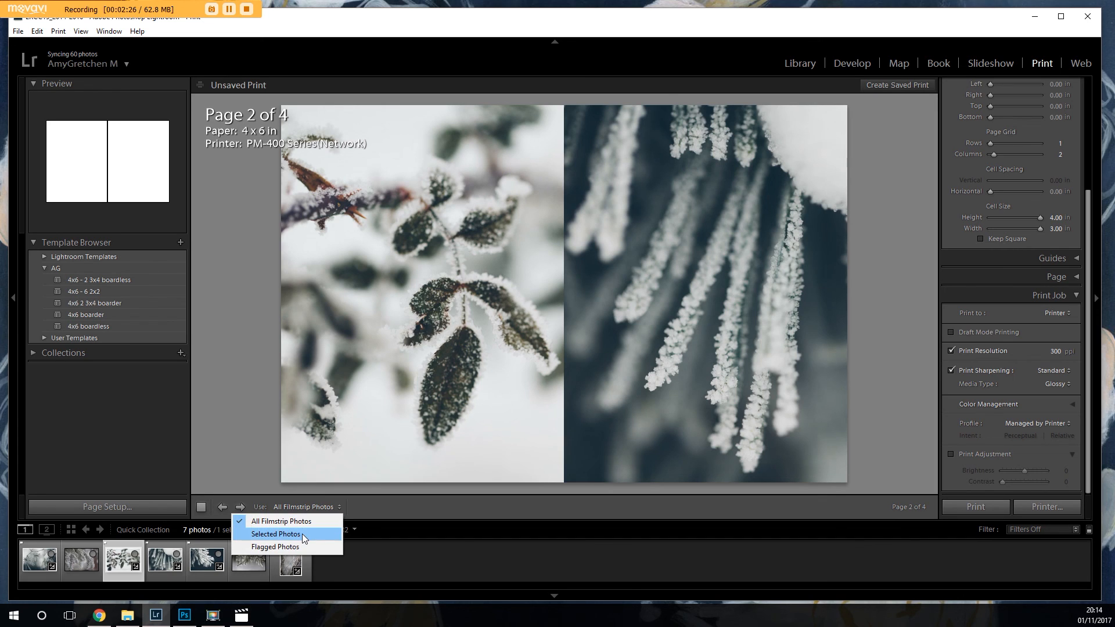
pyautogui.click(303, 533)
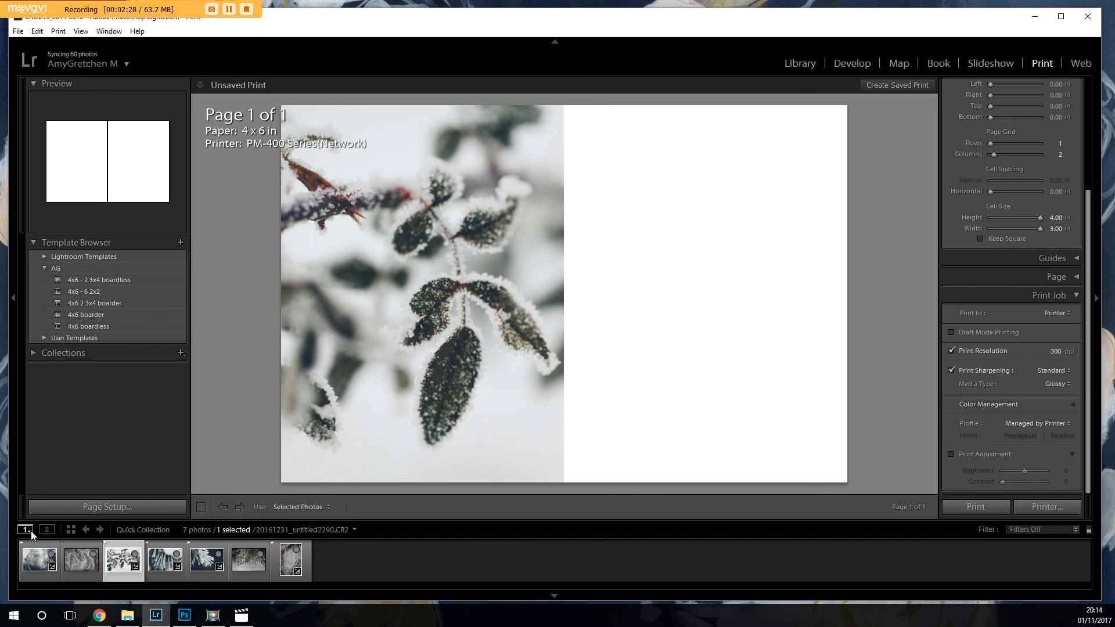
pyautogui.keyDown('ctrl'); pyautogui.click(70, 566); pyautogui.keyUp('ctrl')
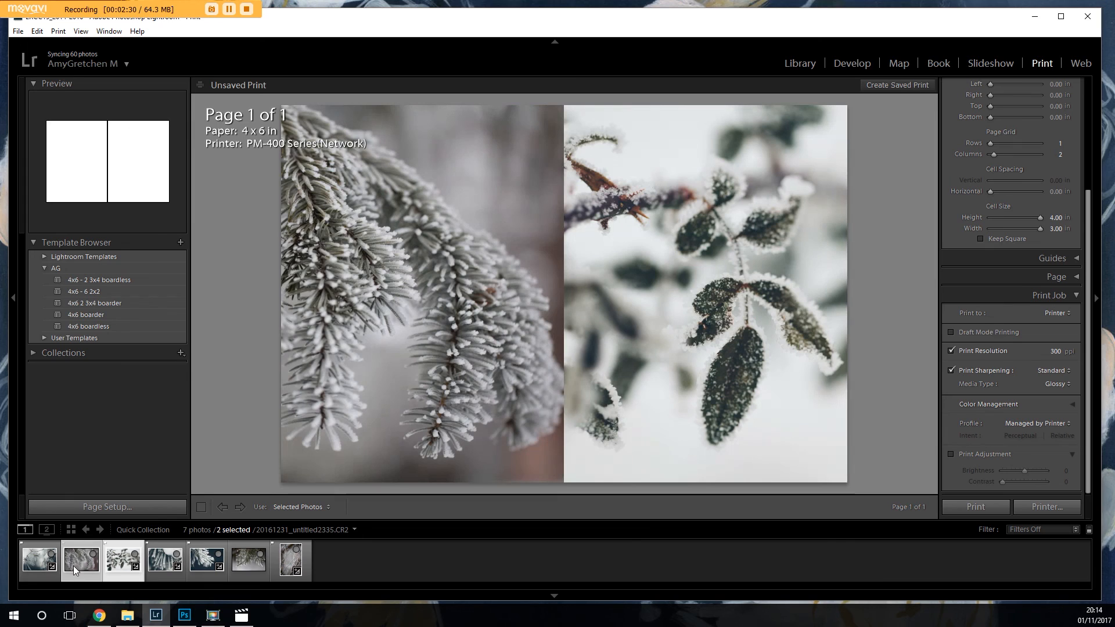
pyautogui.moveTo(470, 386); pyautogui.dragTo(445, 388)
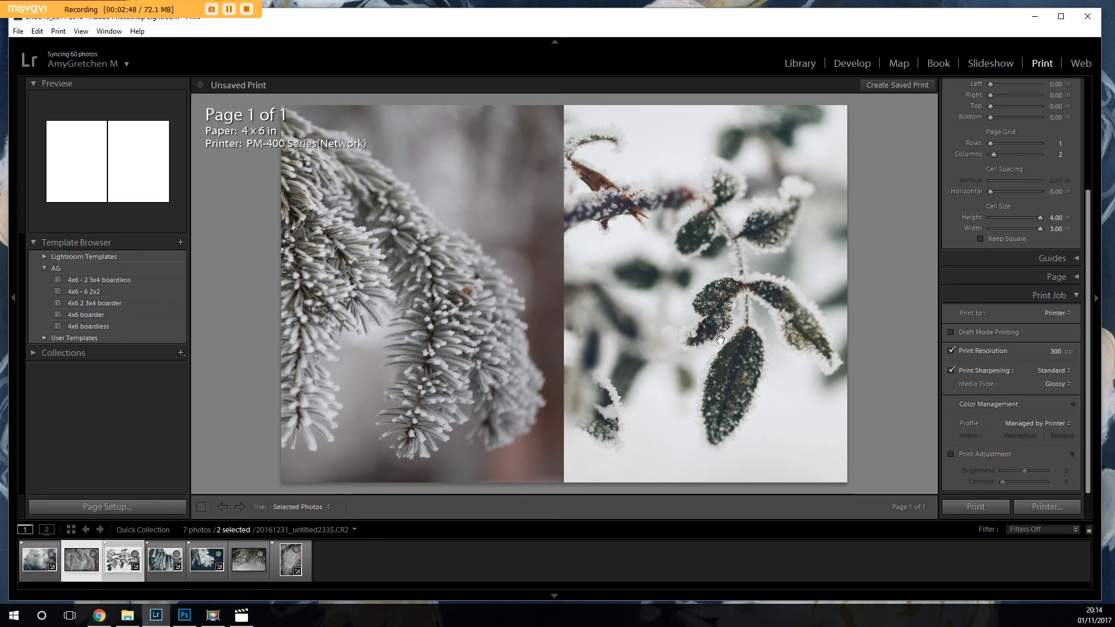
# - Set the print job output to JPEG File
pyautogui.click(1055, 312)
pyautogui.click(1049, 339)
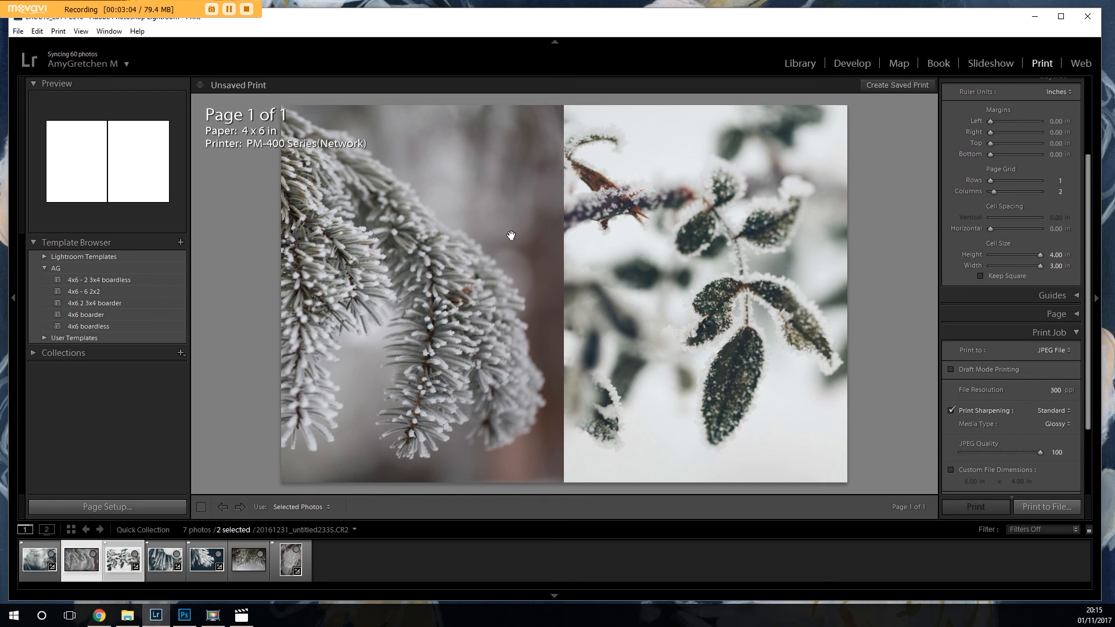
pyautogui.press('space')
# - Switch to Photoshop, open the print settings for the six-cell collage, and check the Brother printer's document properties
pyautogui.click(188, 616)
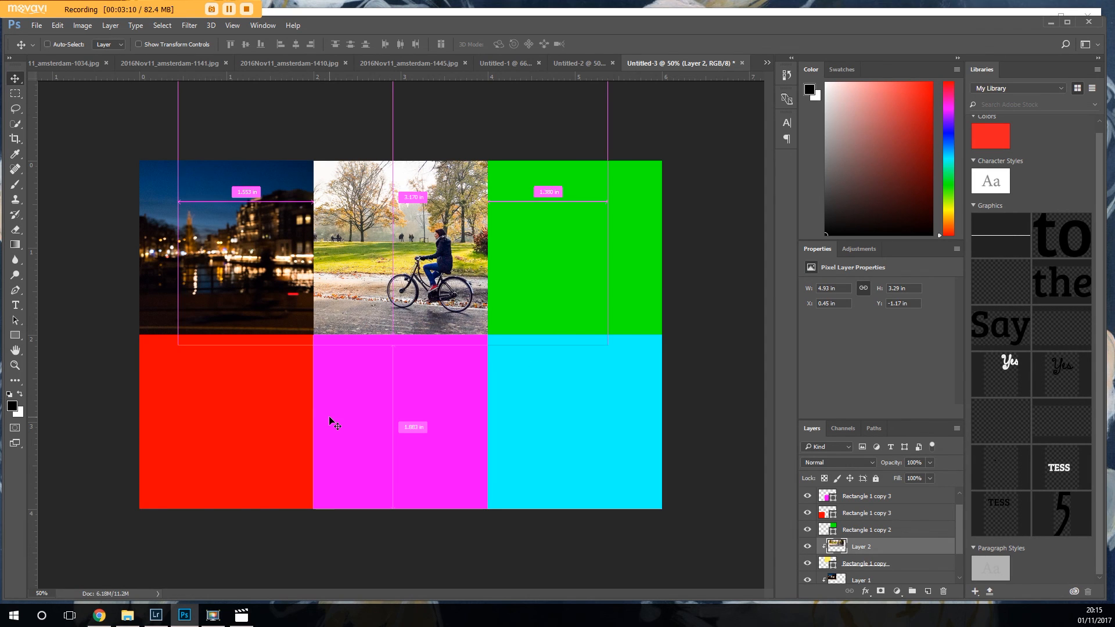
pyautogui.hotkey('ctrl', 'p')
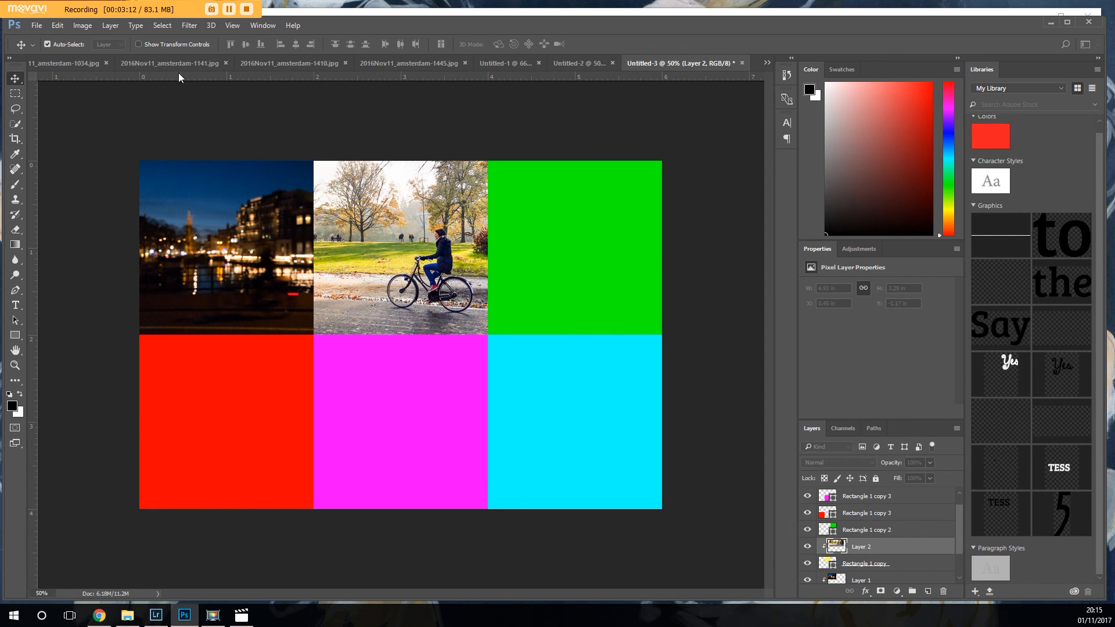
pyautogui.click(36, 25)
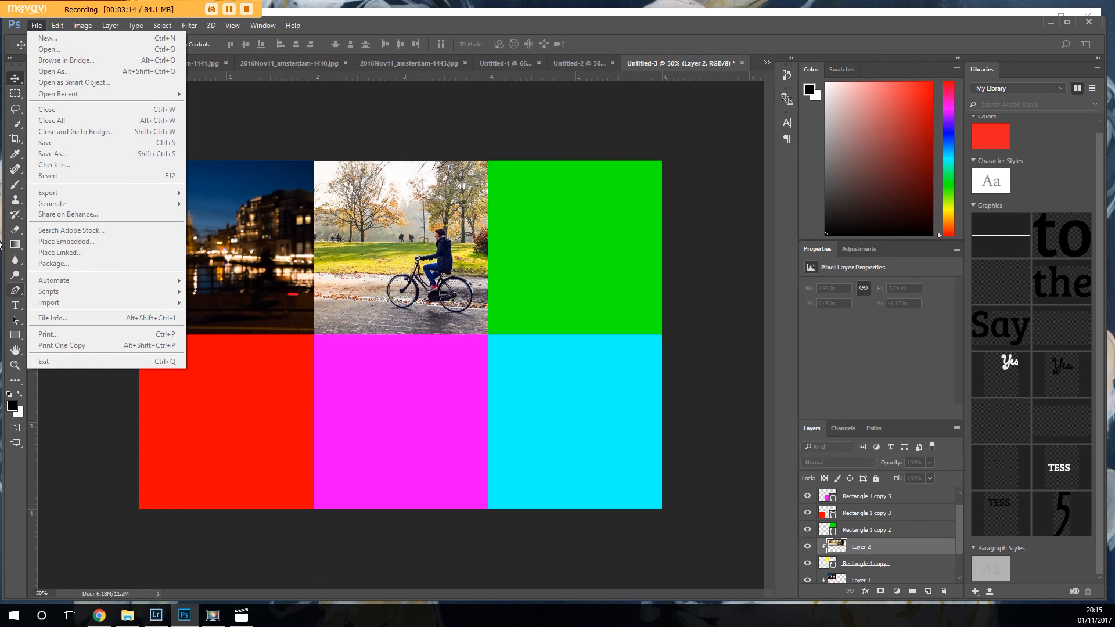
pyautogui.press('Escape')
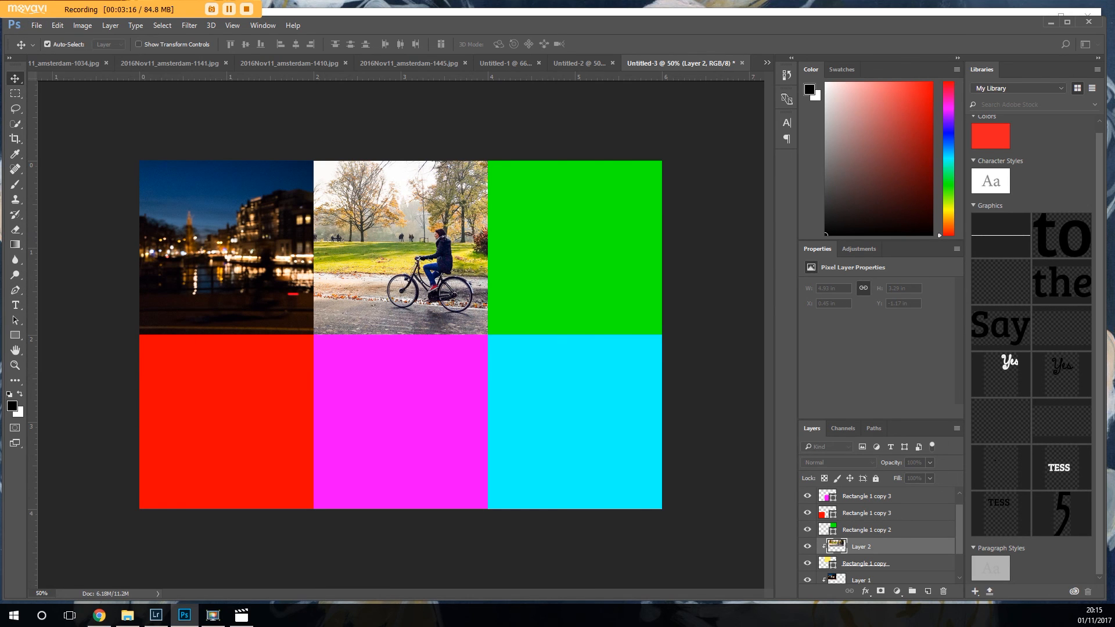
pyautogui.moveTo(0, 163); pyautogui.dragTo(299, 155)
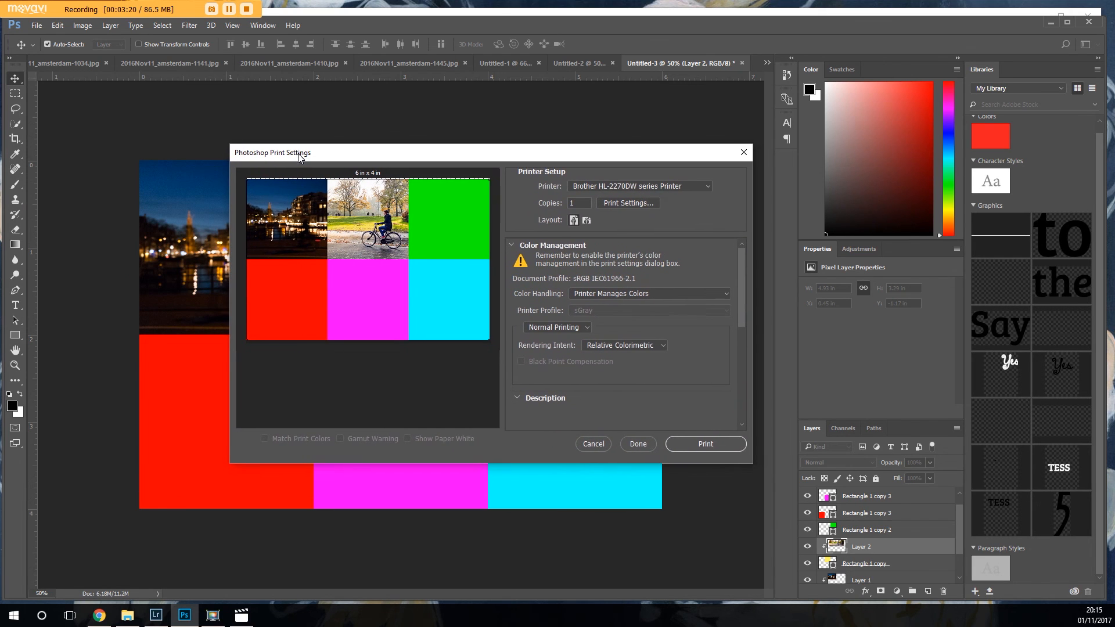
pyautogui.click(653, 206)
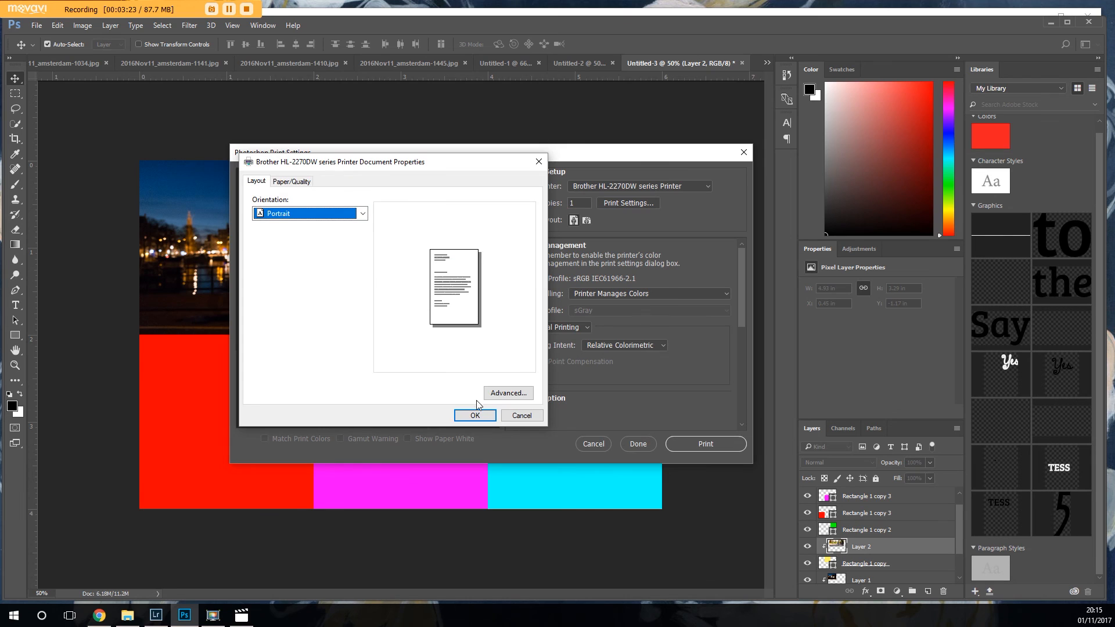
pyautogui.click(521, 415)
# - Choose the PM-400 Series(Network) printer with landscape layout, cancel the print settings, and return to Lightroom
pyautogui.click(652, 187)
pyautogui.press('Down')
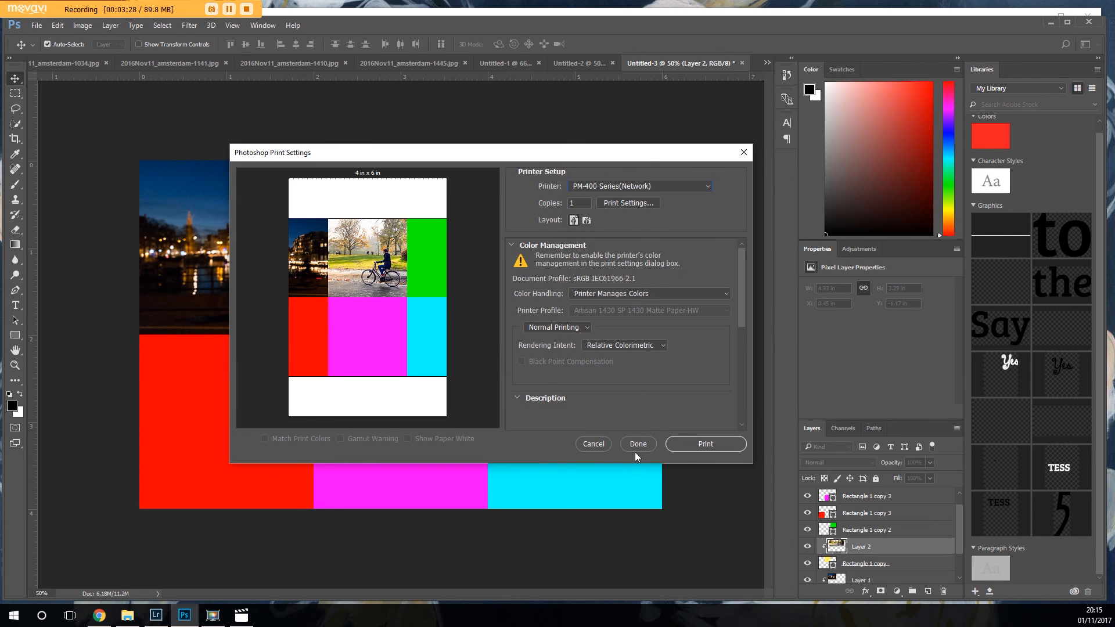
pyautogui.click(586, 221)
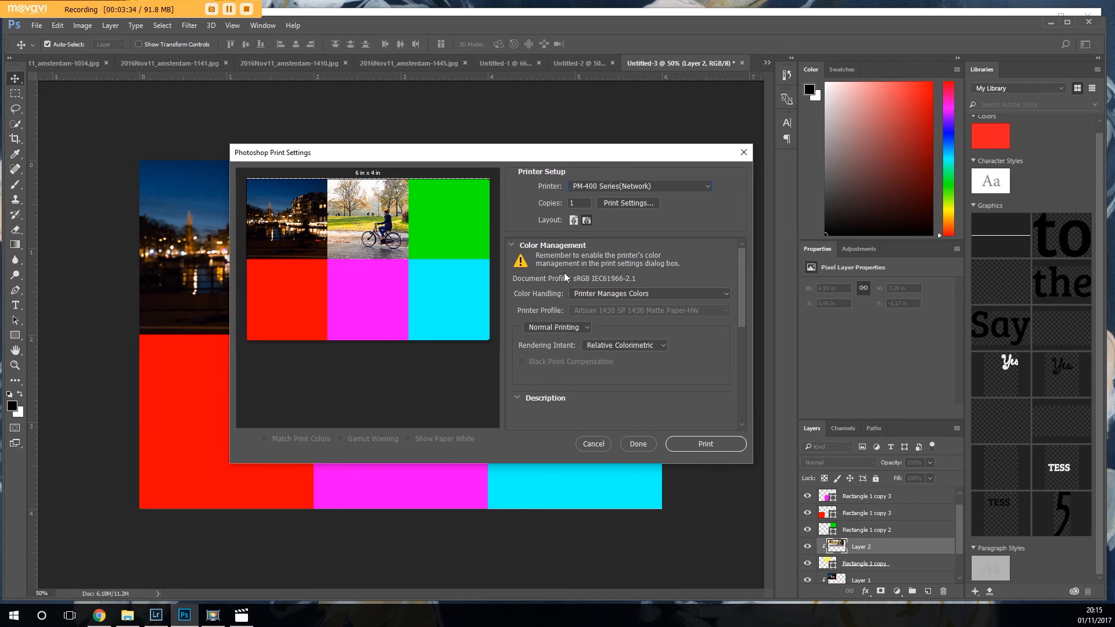
pyautogui.click(590, 446)
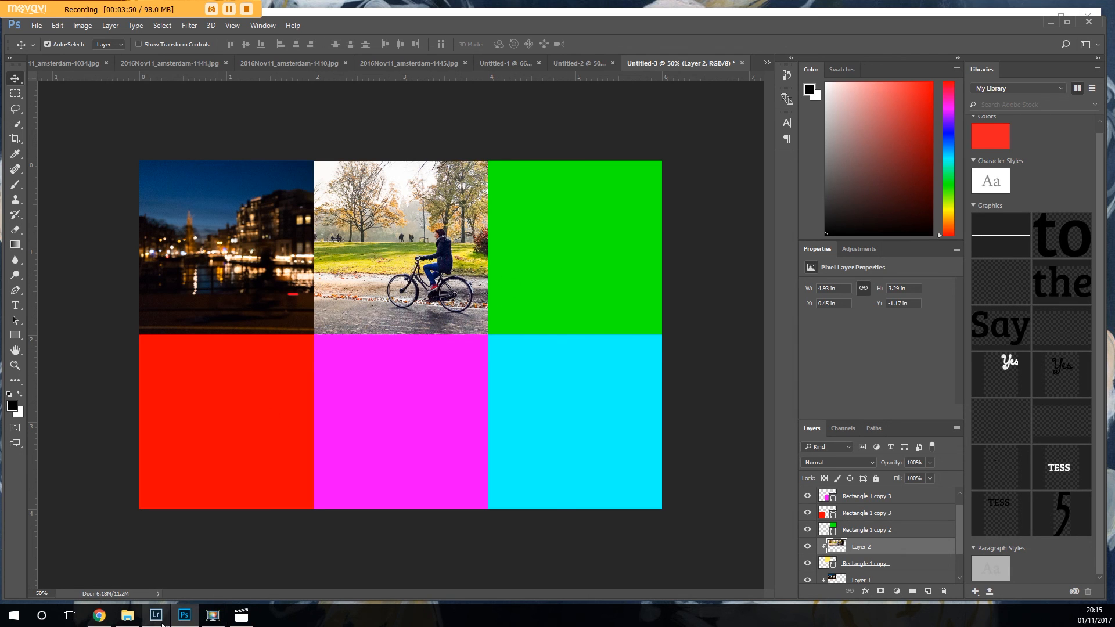
pyautogui.moveTo(162, 623)
pyautogui.click(157, 616)
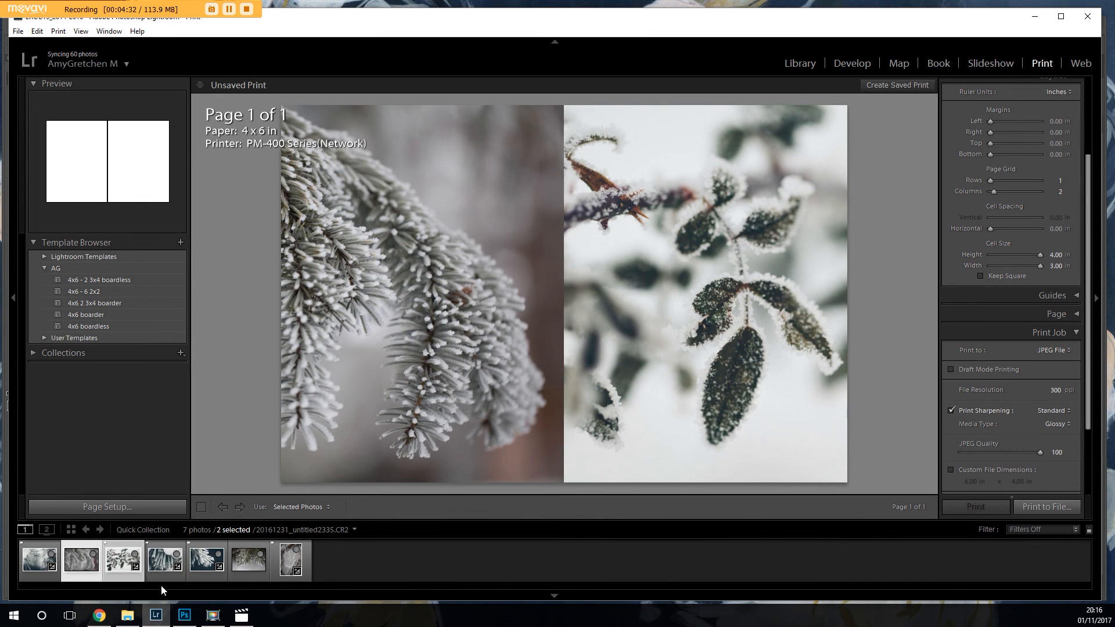